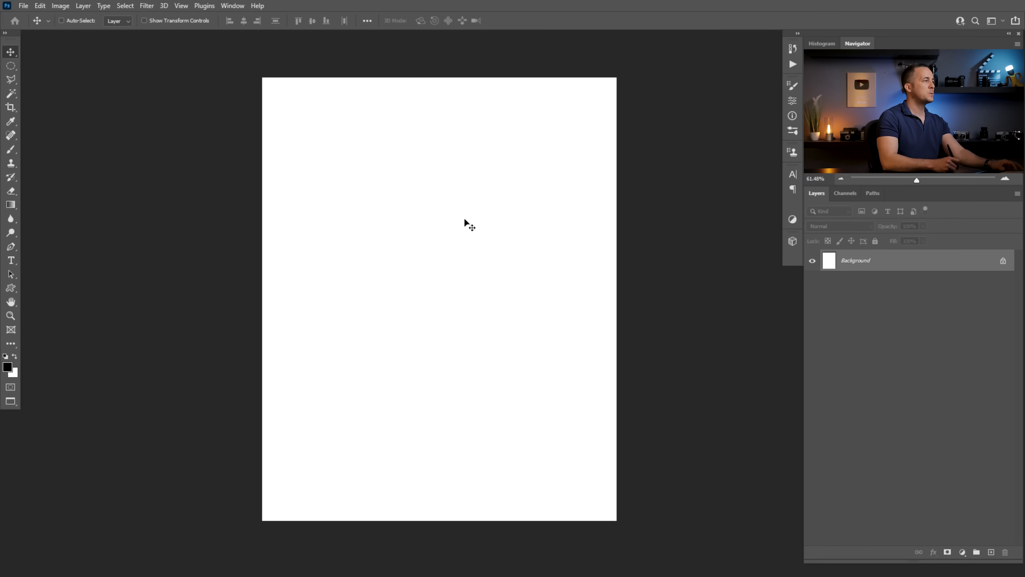
# Add a gradient fill layer above the background and set its start colour stop to muted blue 738eb0
pyautogui.click(963, 551)
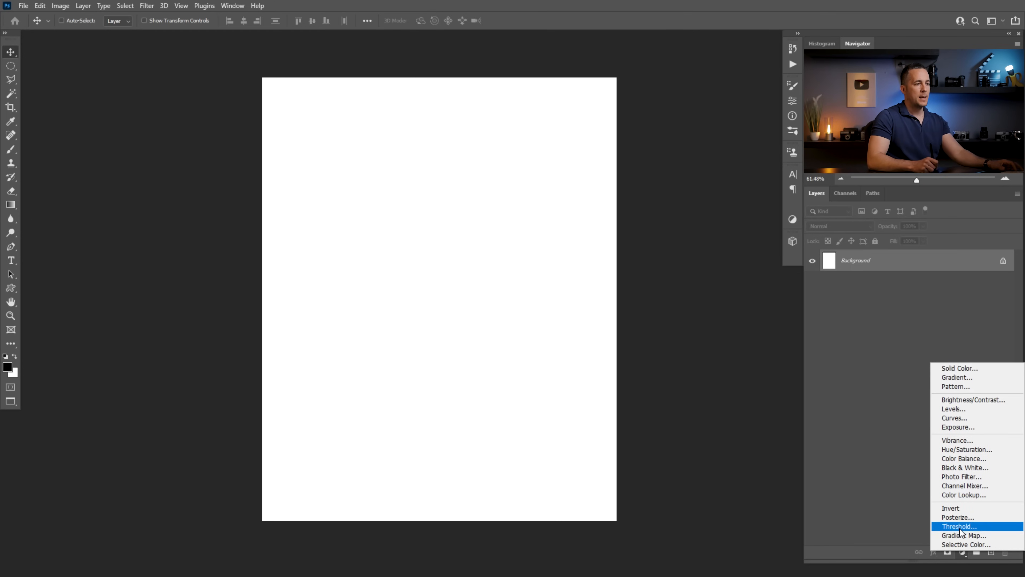
pyautogui.click(963, 378)
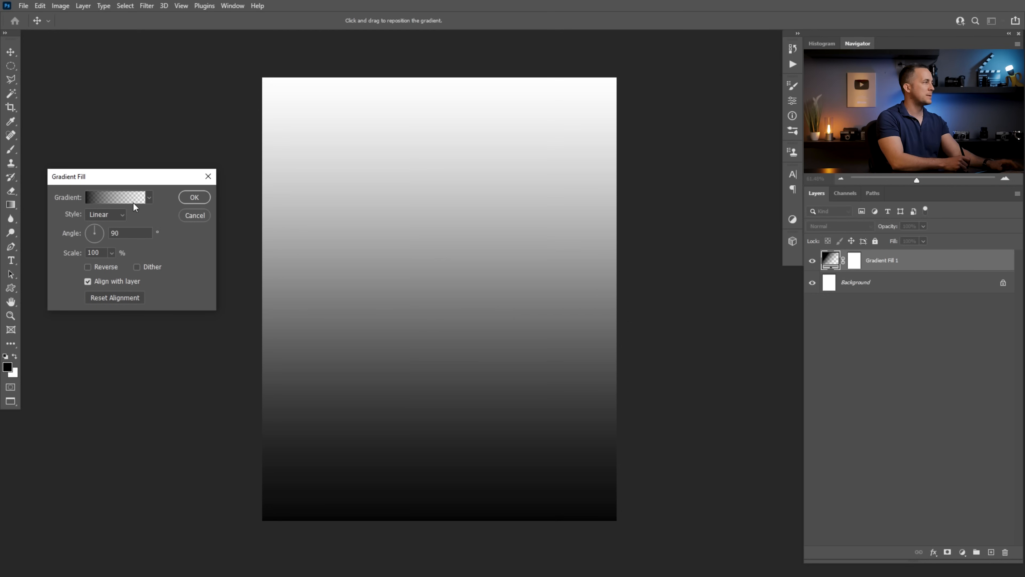
pyautogui.click(112, 196)
pyautogui.click(727, 475)
pyautogui.click(774, 520)
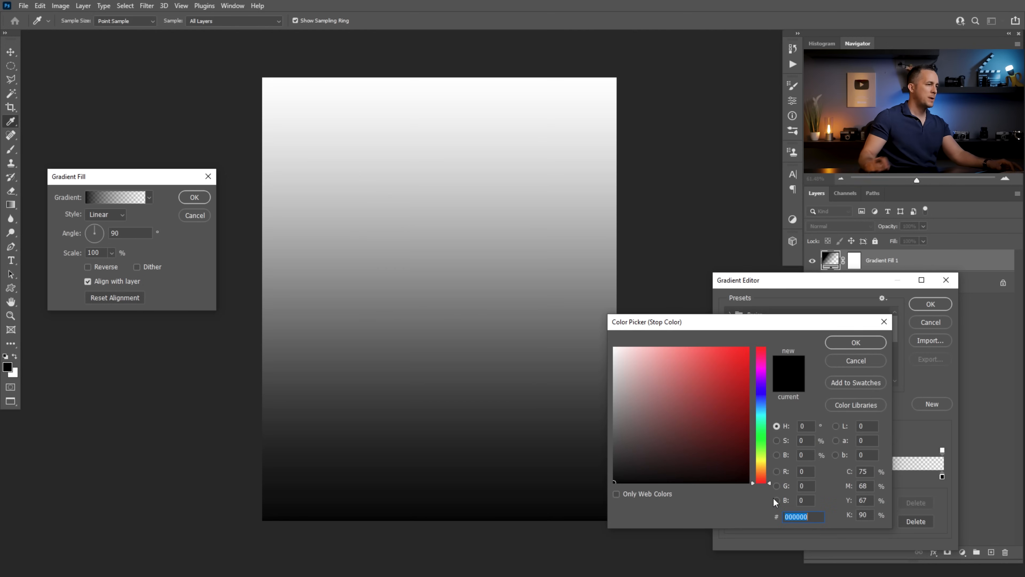
pyautogui.click(761, 402)
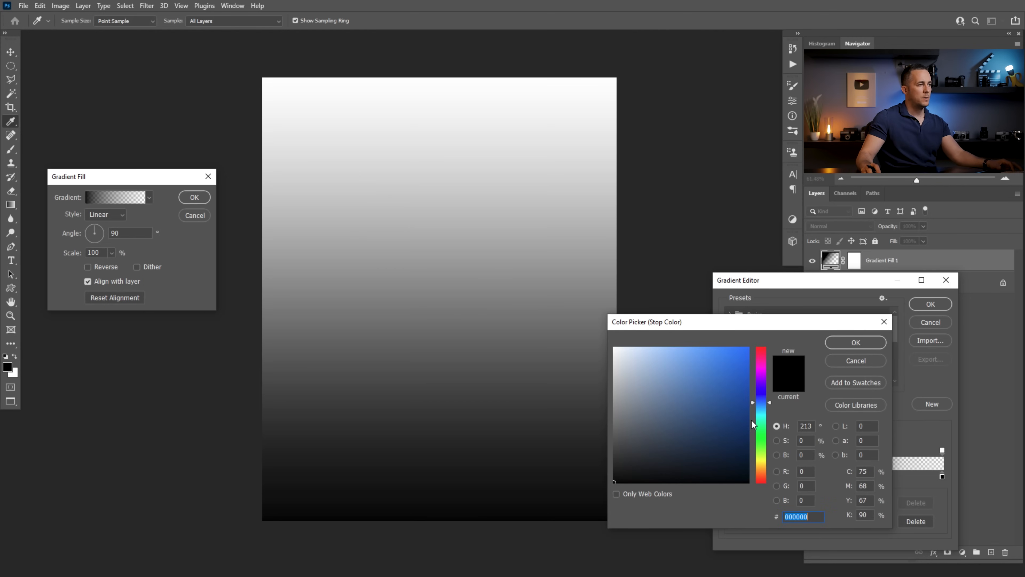
pyautogui.click(661, 389)
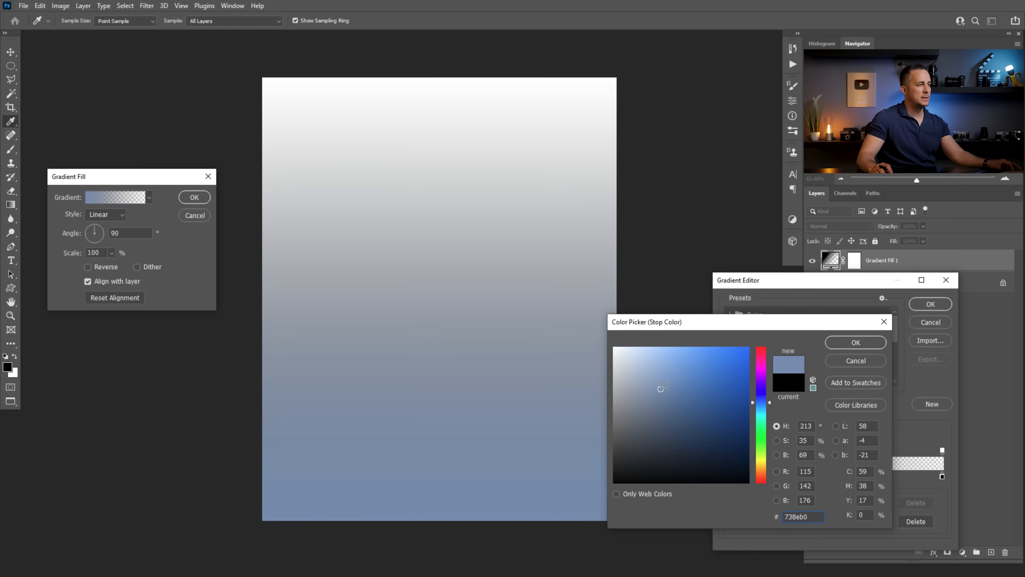
pyautogui.click(856, 341)
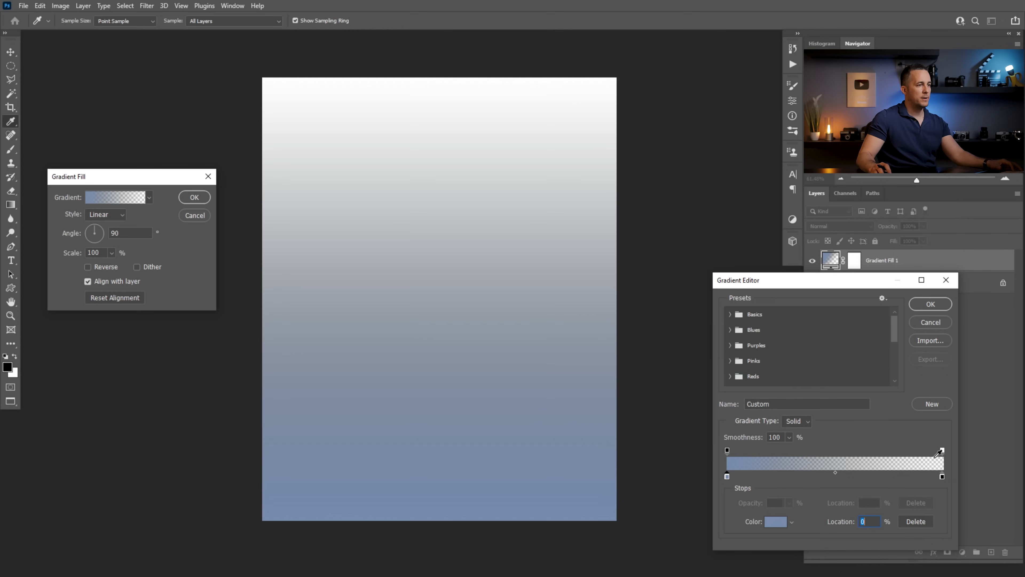
# Make the transparent end of the gradient fully opaque
pyautogui.click(942, 476)
pyautogui.click(944, 449)
pyautogui.click(790, 503)
pyautogui.moveTo(785, 517); pyautogui.dragTo(931, 451)
# Set the gradient's end colour stop to light blue 80aee2
pyautogui.click(941, 476)
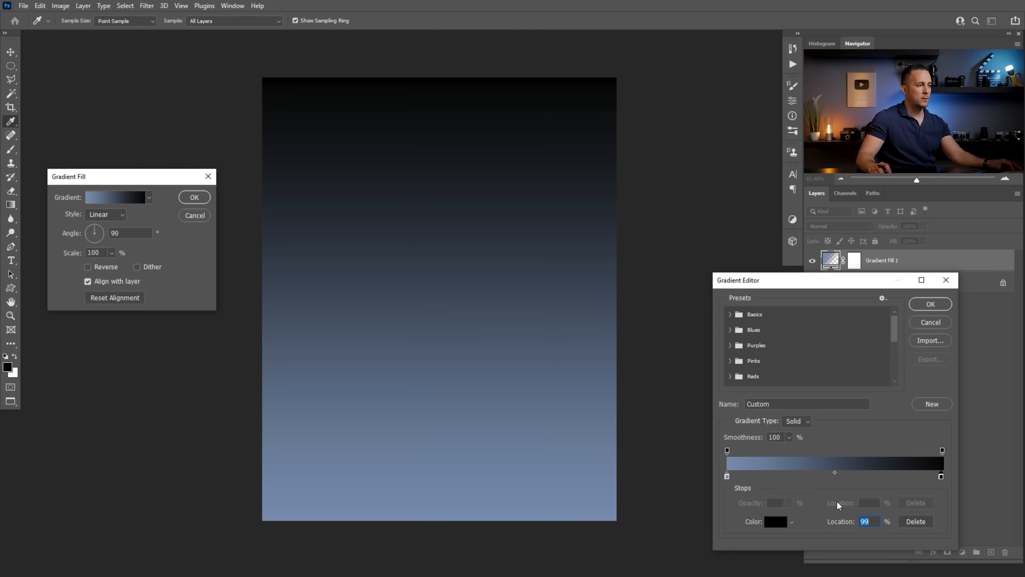
pyautogui.click(775, 521)
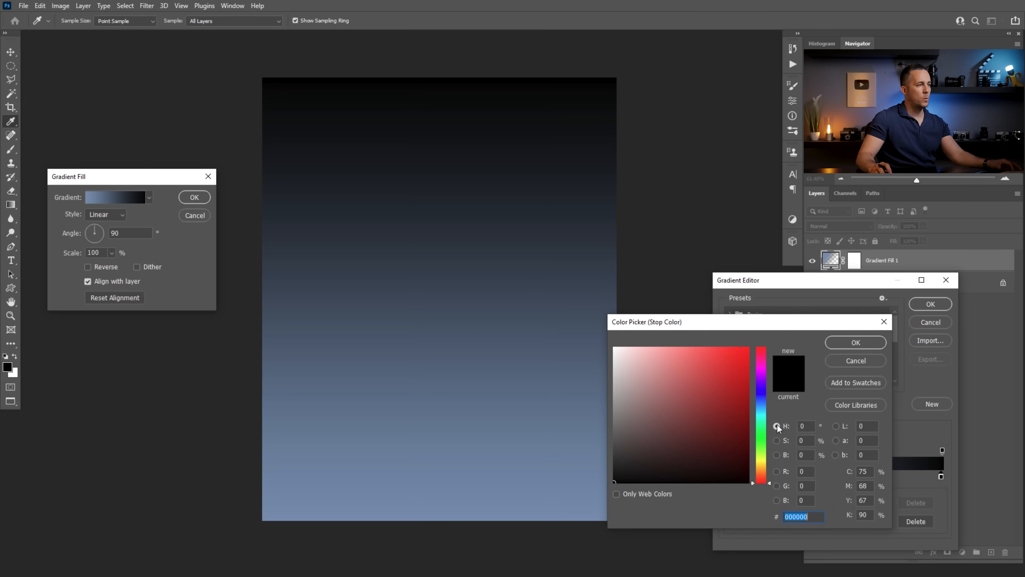
pyautogui.click(764, 403)
pyautogui.click(671, 362)
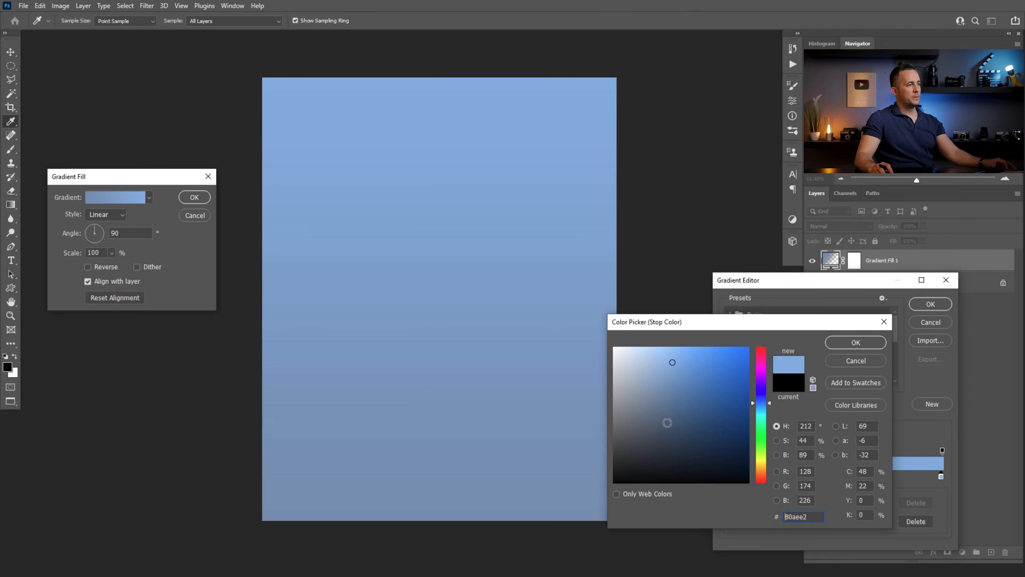
pyautogui.click(847, 341)
# Change the gradient's start colour stop to a darker blue and apply the gradient fill
pyautogui.click(727, 478)
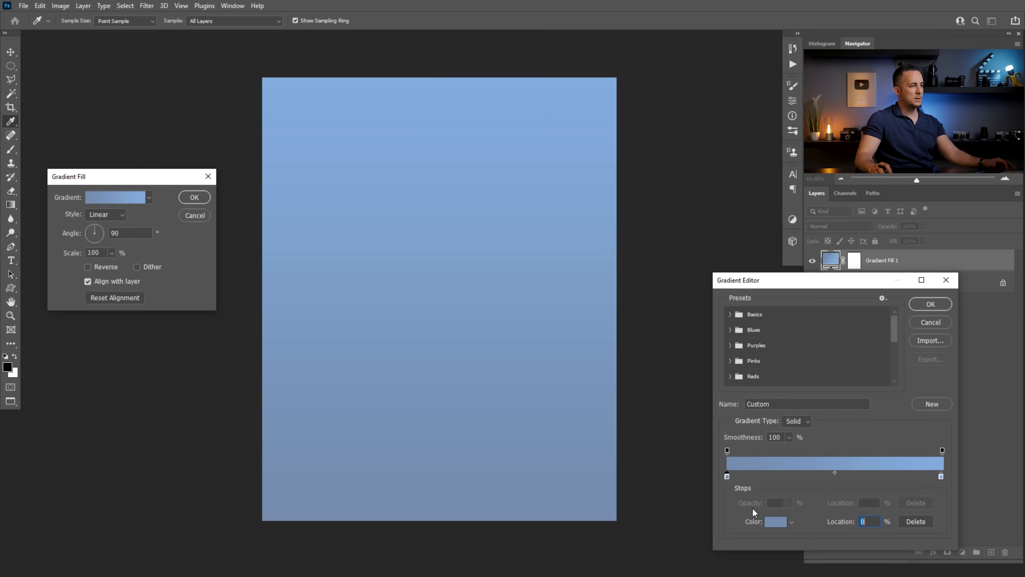
pyautogui.click(775, 522)
pyautogui.moveTo(665, 403); pyautogui.dragTo(673, 403)
pyautogui.click(858, 341)
pyautogui.click(929, 305)
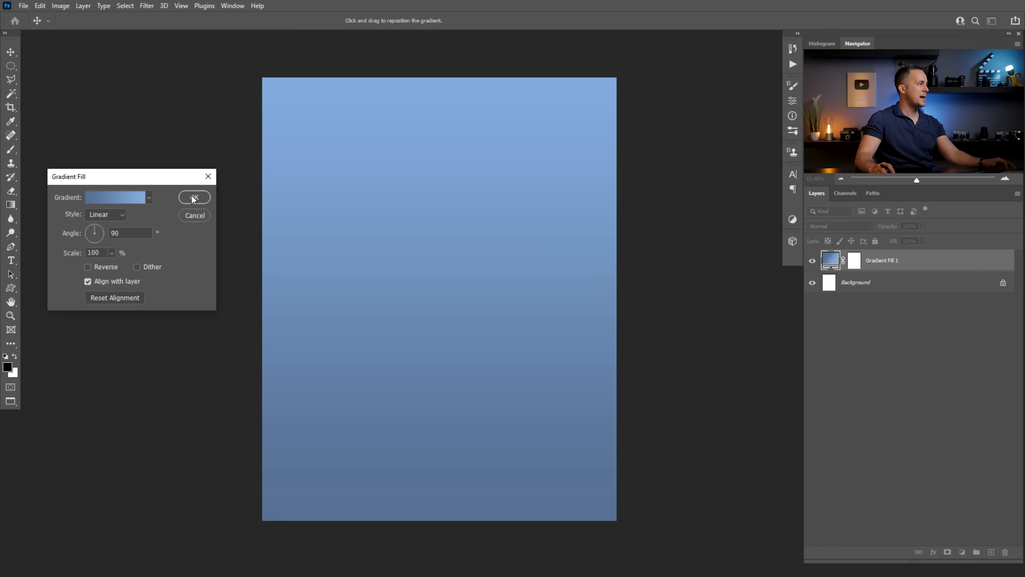
pyautogui.click(202, 198)
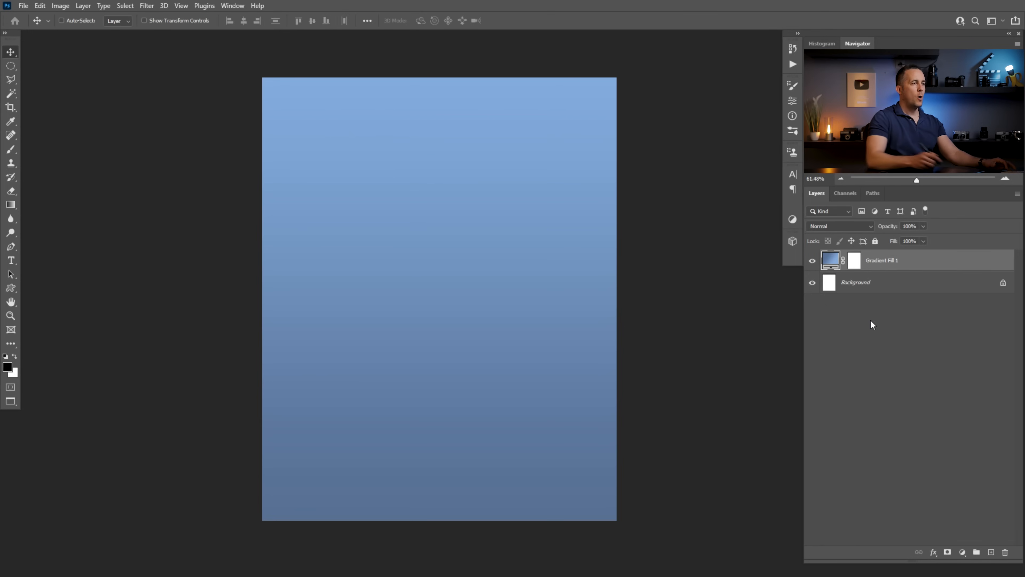
# Add a Hue/Saturation adjustment clipped to the gradient fill layer, try a hue shift and undo it
pyautogui.click(964, 551)
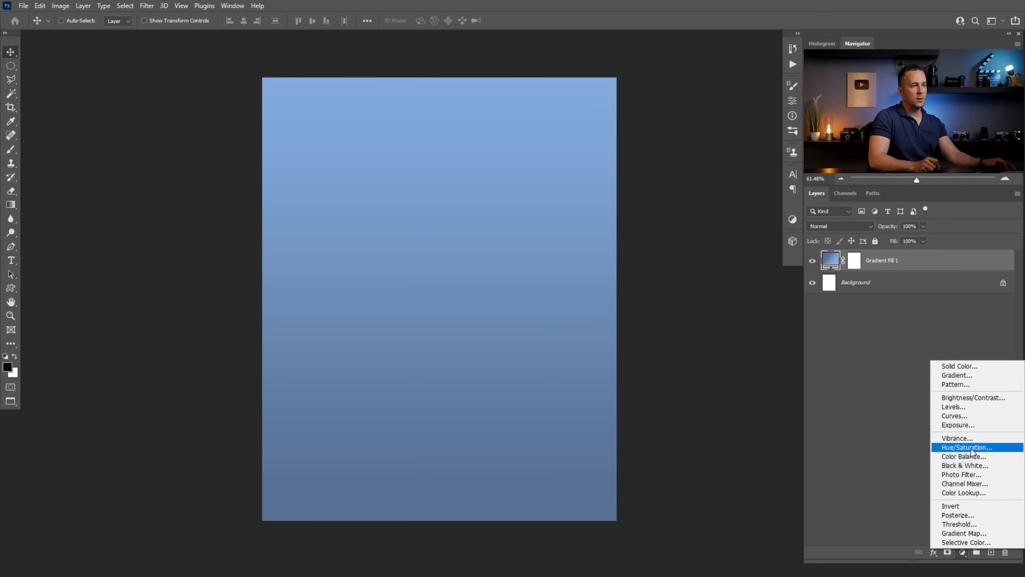
pyautogui.click(972, 445)
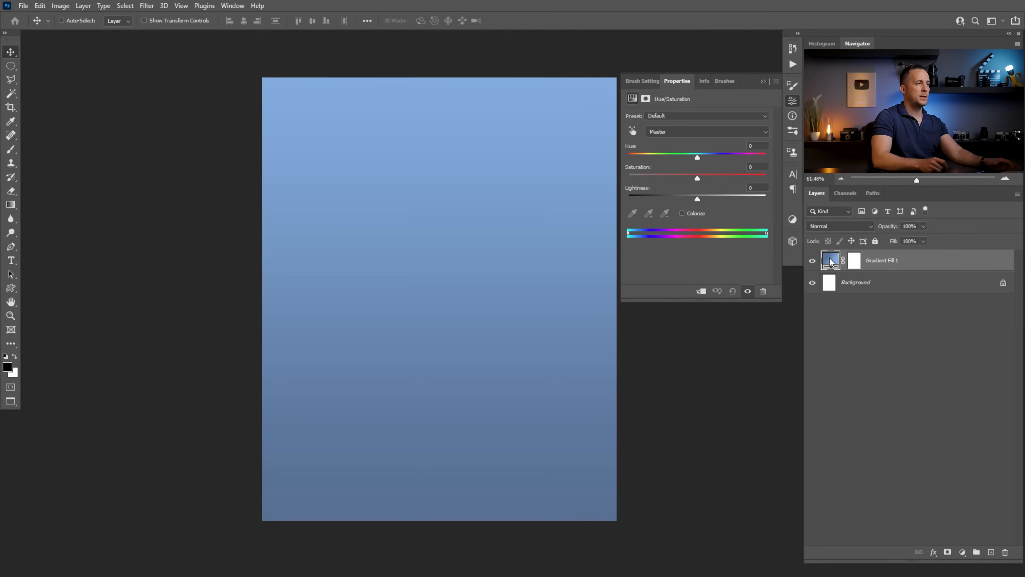
pyautogui.click(698, 288)
pyautogui.moveTo(697, 157); pyautogui.dragTo(697, 197)
pyautogui.hotkey('ctrl', 'z')
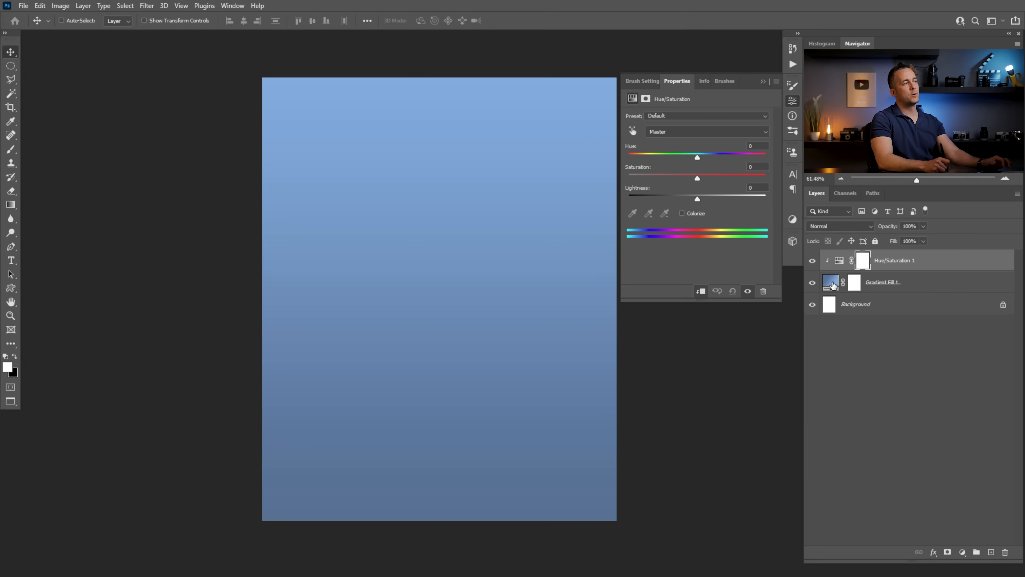
# Reopen the gradient fill and make its start colour stop a deeper, more saturated blue
pyautogui.doubleClick(830, 282)
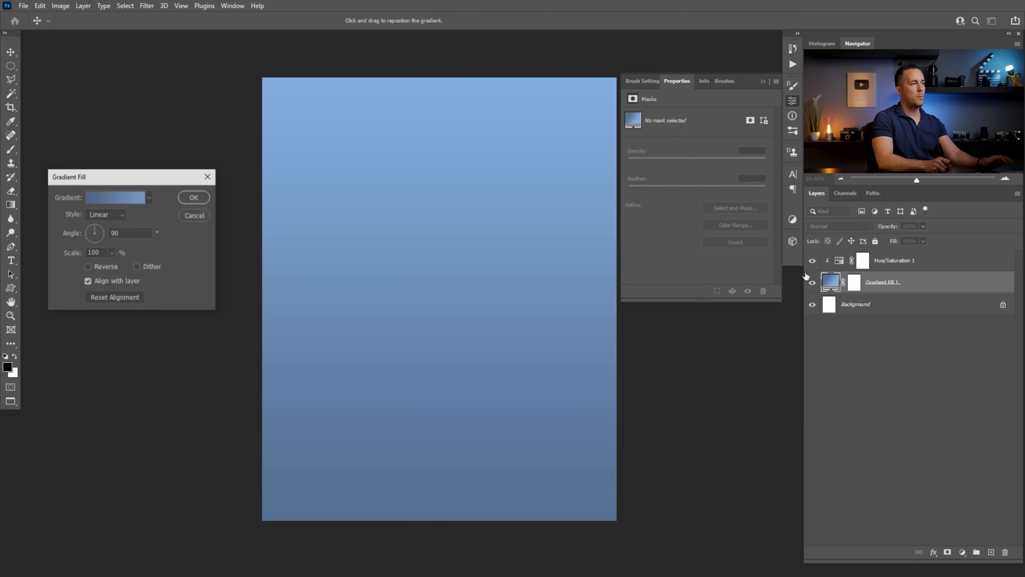
pyautogui.click(133, 199)
pyautogui.click(727, 475)
pyautogui.click(771, 521)
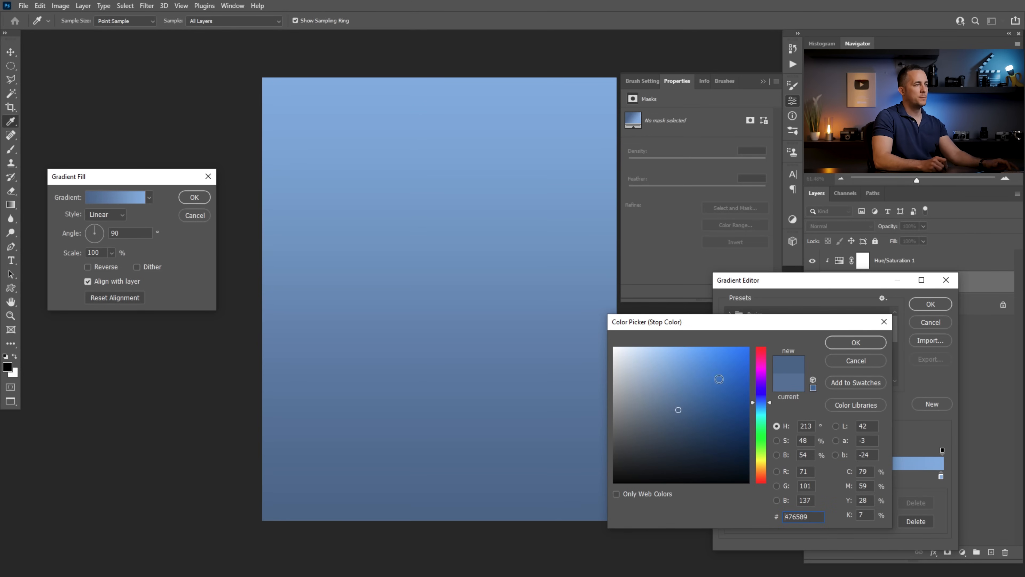
pyautogui.click(682, 408)
pyautogui.click(831, 343)
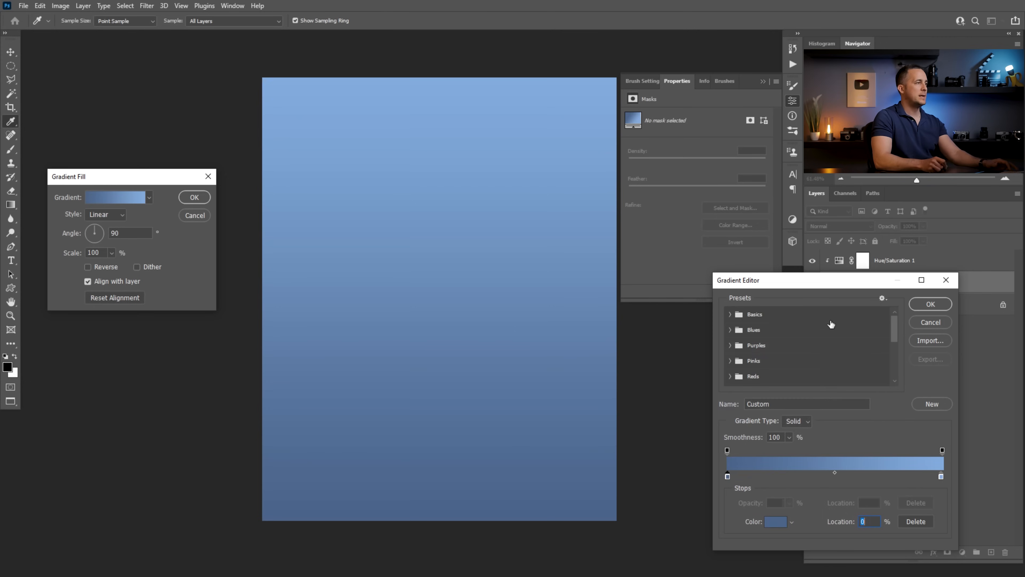
pyautogui.click(927, 304)
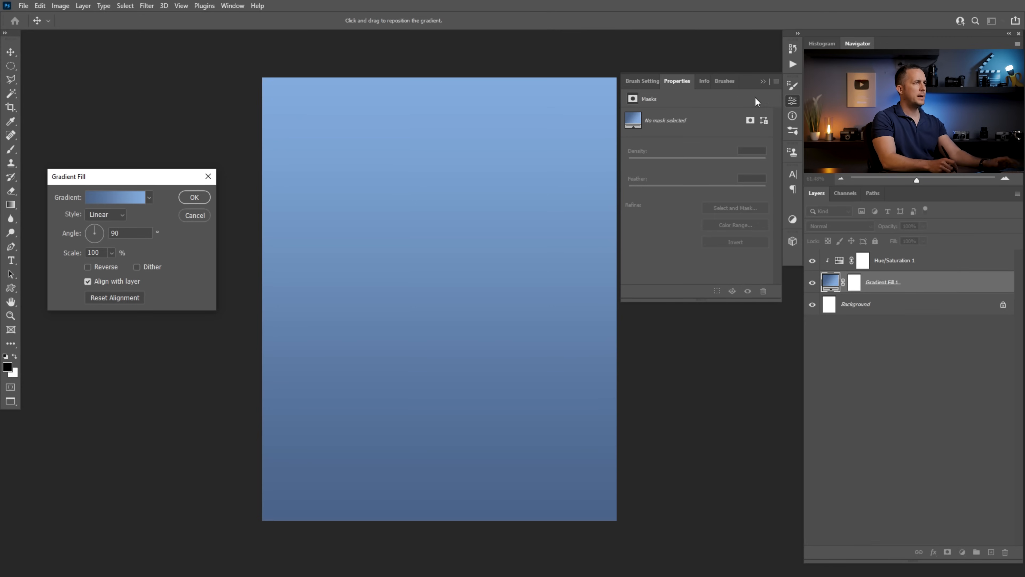
# Reverse the gradient so the dark blue sits at the top of the canvas, and apply it
pyautogui.click(101, 267)
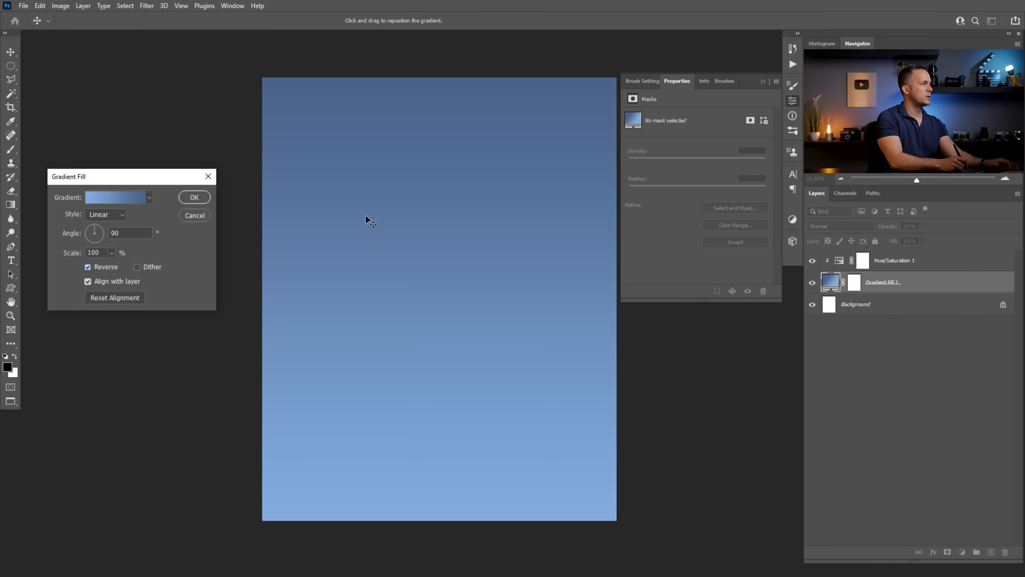
pyautogui.click(195, 198)
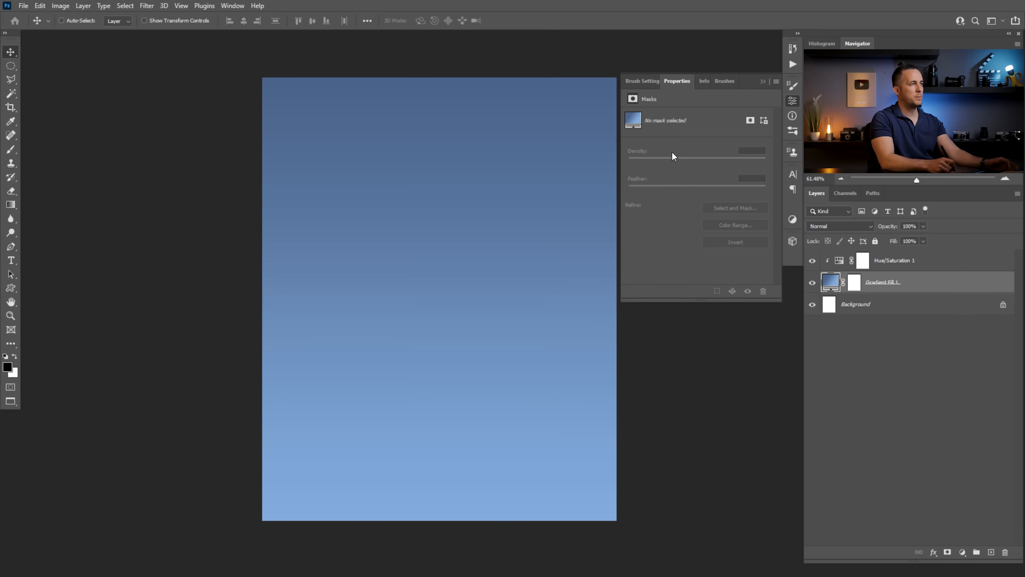
pyautogui.click(762, 81)
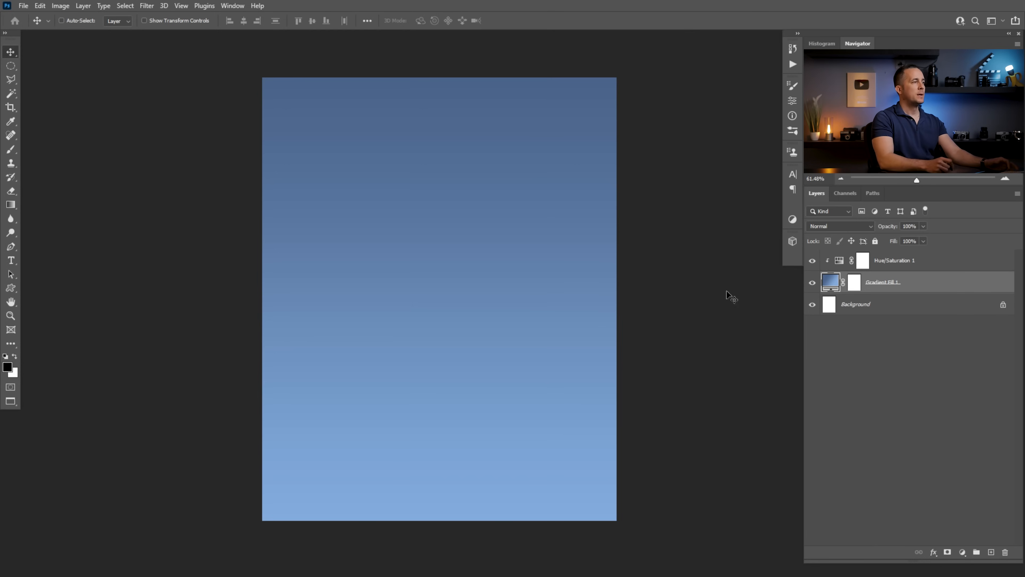
# Add an empty layer above the Hue/Saturation adjustment and set up a small white brush for sketching
pyautogui.click(843, 267)
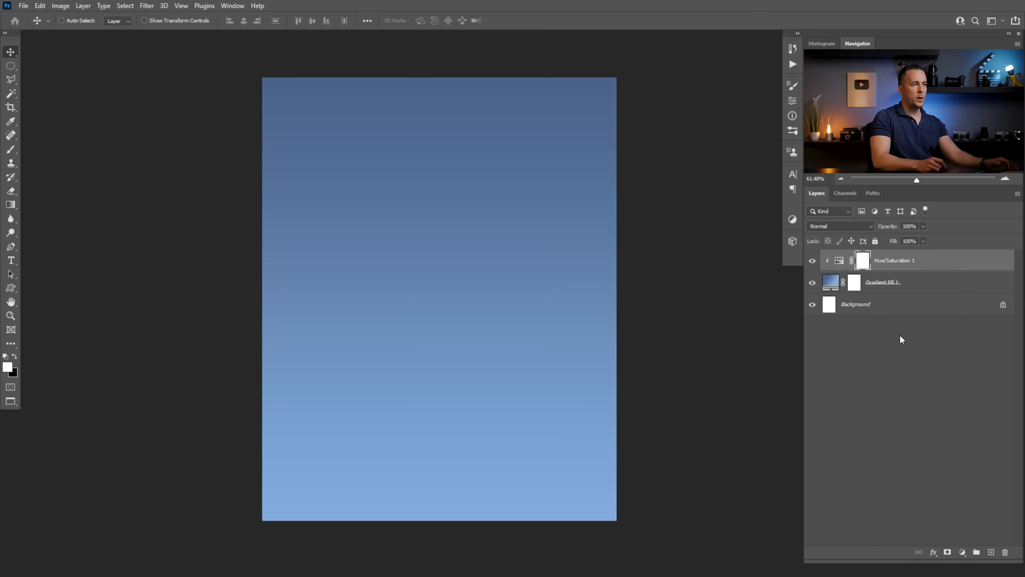
pyautogui.click(990, 551)
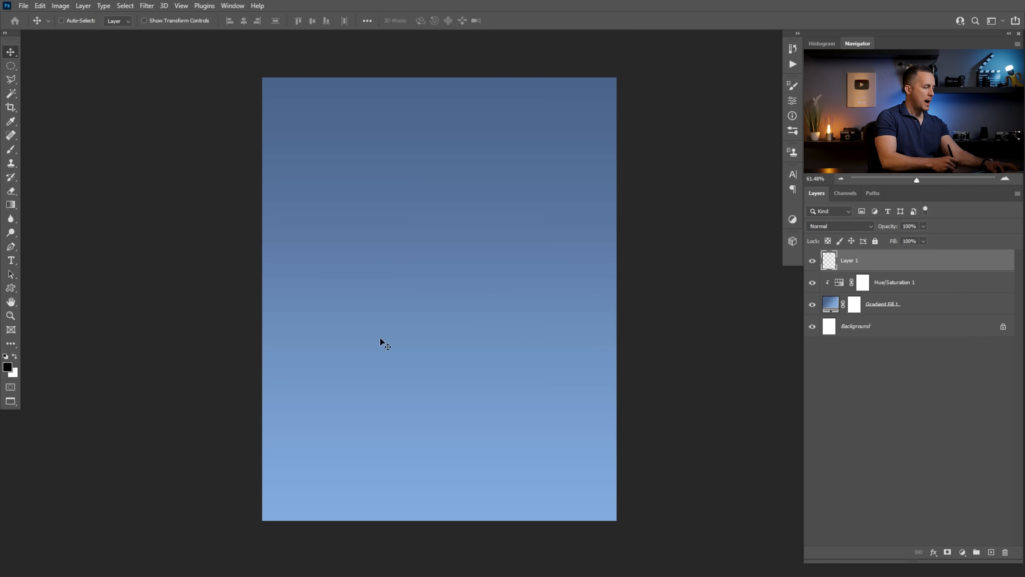
pyautogui.press('b')
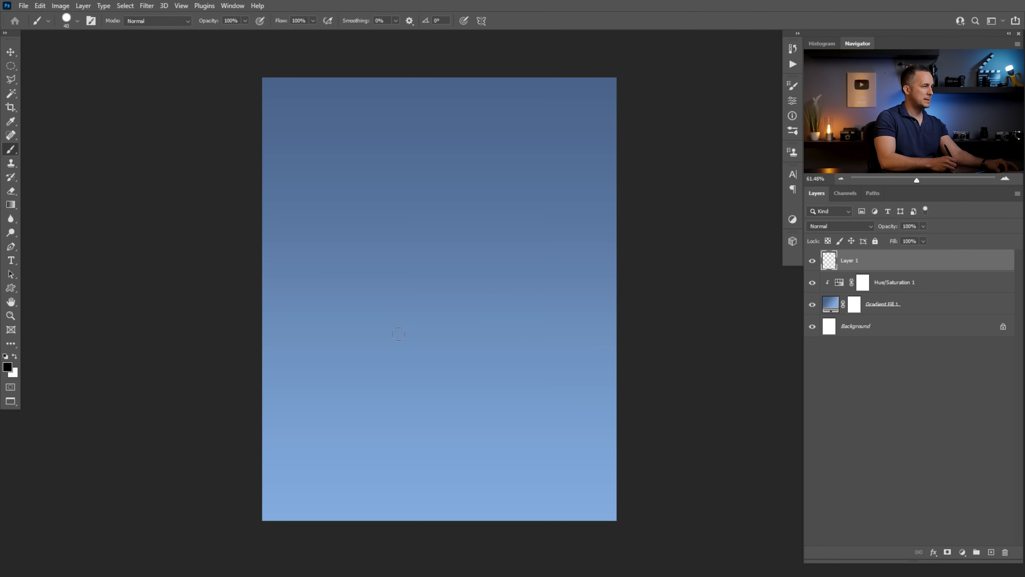
pyautogui.press('x')
pyautogui.rightClick(427, 259)
pyautogui.click(632, 312)
pyautogui.press('Return')
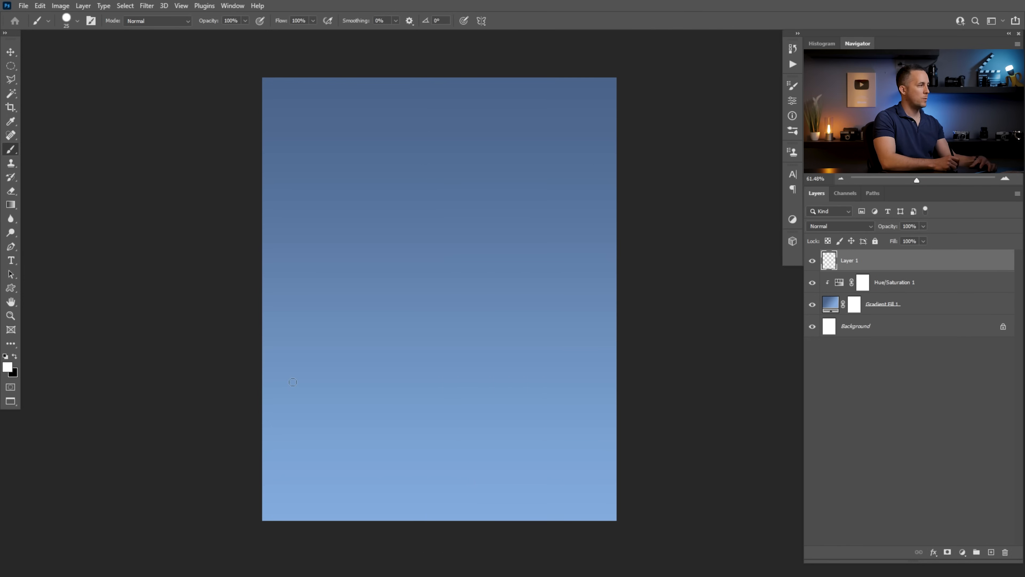
# Sketch the outlines of a row of mountain peaks across the lower part of the canvas
pyautogui.moveTo(257, 436)
pyautogui.mouseDown()
pyautogui.moveTo(315, 359)
pyautogui.moveTo(368, 426)
pyautogui.moveTo(413, 348)
pyautogui.moveTo(460, 381)
pyautogui.moveTo(495, 426)
pyautogui.mouseUp()
pyautogui.moveTo(455, 377)
pyautogui.mouseDown()
pyautogui.moveTo(471, 345)
pyautogui.moveTo(505, 337)
pyautogui.moveTo(553, 423)
pyautogui.mouseUp()
pyautogui.moveTo(550, 387)
pyautogui.mouseDown()
pyautogui.moveTo(588, 354)
pyautogui.moveTo(665, 410)
pyautogui.mouseUp()
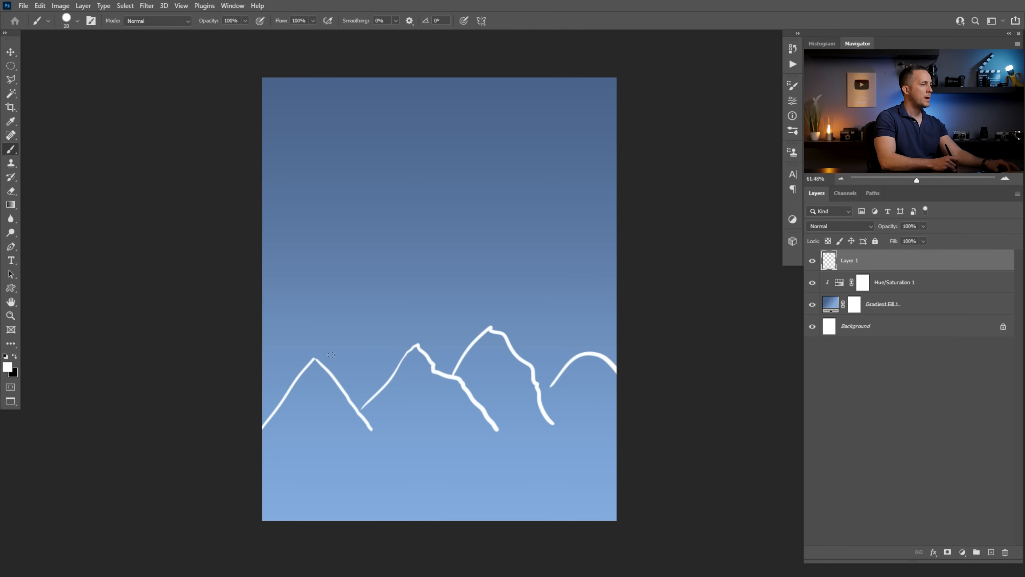
# Draw an inner ridge line running down from the summit of each of the four mountains
pyautogui.moveTo(314, 361); pyautogui.dragTo(353, 442)
pyautogui.moveTo(417, 347); pyautogui.dragTo(460, 450)
pyautogui.moveTo(489, 330)
pyautogui.mouseDown()
pyautogui.moveTo(508, 405)
pyautogui.moveTo(532, 433)
pyautogui.mouseUp()
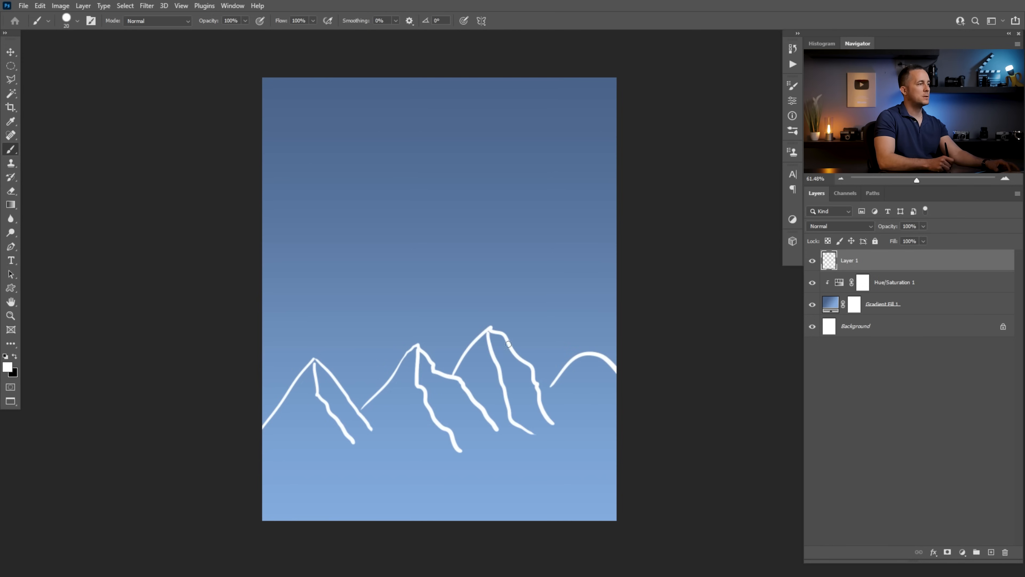
pyautogui.moveTo(585, 352); pyautogui.dragTo(615, 428)
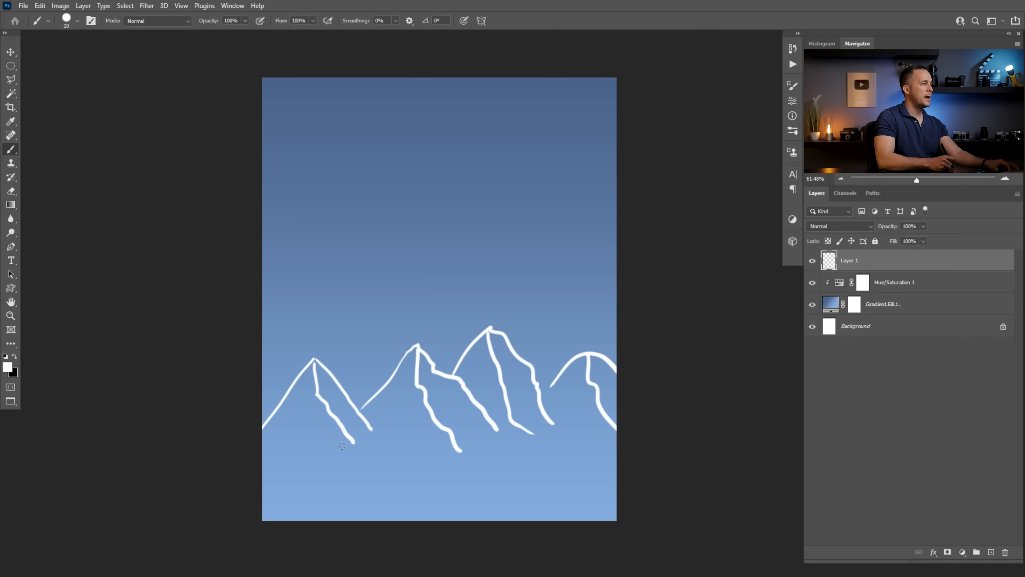
# Sketch curved cloud shapes and short accent strokes below the mountains along the bottom of the canvas
pyautogui.moveTo(263, 427); pyautogui.dragTo(390, 470)
pyautogui.moveTo(411, 462); pyautogui.dragTo(426, 477)
pyautogui.moveTo(434, 460)
pyautogui.mouseDown()
pyautogui.moveTo(458, 432)
pyautogui.moveTo(481, 461)
pyautogui.mouseUp()
pyautogui.moveTo(480, 446); pyautogui.dragTo(610, 467)
pyautogui.moveTo(322, 481); pyautogui.dragTo(356, 493)
pyautogui.moveTo(302, 510); pyautogui.dragTo(308, 506)
pyautogui.moveTo(426, 483); pyautogui.dragTo(526, 496)
pyautogui.moveTo(541, 488); pyautogui.dragTo(590, 514)
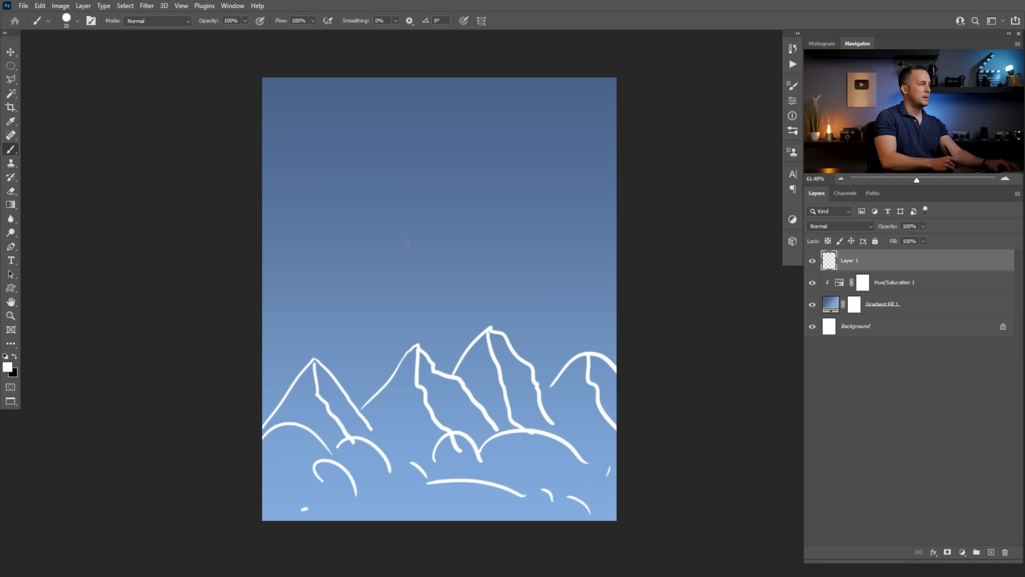
# Sketch a rocket with a pointed body, a nozzle and two side fins above the mountains, undoing any stray stroke
pyautogui.moveTo(404, 240)
pyautogui.mouseDown()
pyautogui.moveTo(442, 237)
pyautogui.moveTo(402, 261)
pyautogui.moveTo(403, 271)
pyautogui.moveTo(437, 269)
pyautogui.moveTo(441, 244)
pyautogui.moveTo(414, 288)
pyautogui.moveTo(434, 273)
pyautogui.mouseUp()
pyautogui.moveTo(398, 241)
pyautogui.mouseDown()
pyautogui.moveTo(369, 286)
pyautogui.moveTo(385, 287)
pyautogui.moveTo(405, 265)
pyautogui.moveTo(476, 295)
pyautogui.moveTo(436, 263)
pyautogui.moveTo(420, 288)
pyautogui.moveTo(416, 334)
pyautogui.mouseUp()
pyautogui.hotkey('ctrl', 'z')
# Draw long exhaust trails below the rocket's nozzle and a round window on its body
pyautogui.moveTo(416, 292)
pyautogui.mouseDown()
pyautogui.moveTo(403, 378)
pyautogui.moveTo(444, 372)
pyautogui.moveTo(419, 381)
pyautogui.mouseUp()
pyautogui.moveTo(424, 308); pyautogui.dragTo(428, 404)
pyautogui.moveTo(421, 335); pyautogui.dragTo(411, 395)
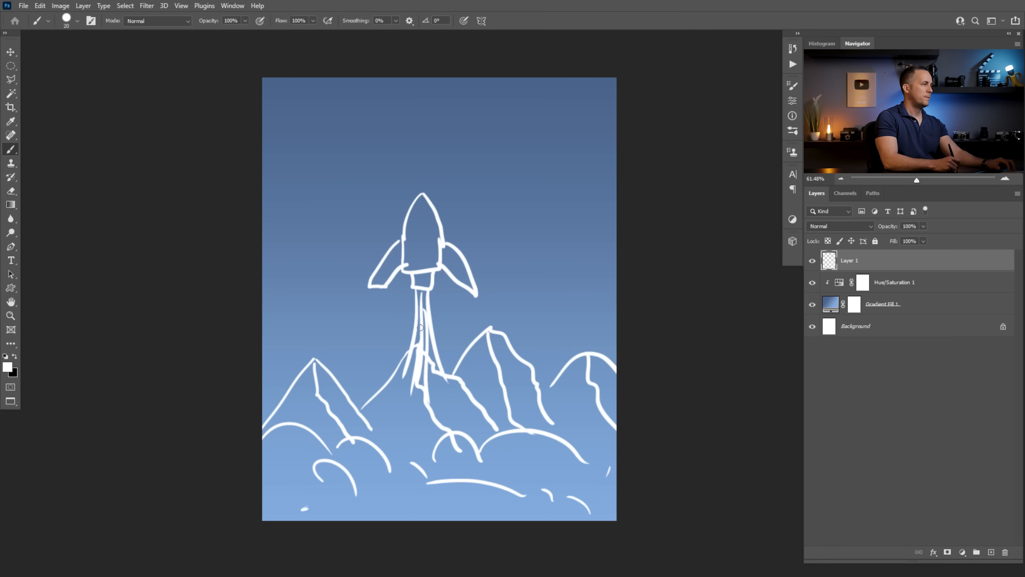
pyautogui.moveTo(431, 228); pyautogui.dragTo(418, 233)
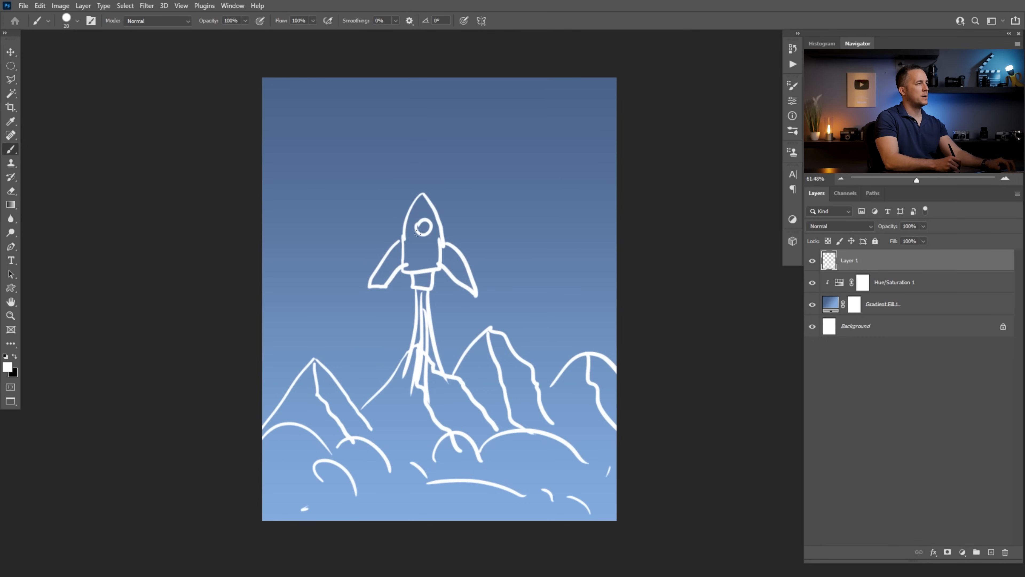
# Sketch two asteroids, a round planet in the upper-left sky and scattered small stars around the rocket
pyautogui.moveTo(311, 172)
pyautogui.mouseDown()
pyautogui.moveTo(328, 206)
pyautogui.moveTo(312, 171)
pyautogui.mouseUp()
pyautogui.moveTo(559, 190)
pyautogui.mouseDown()
pyautogui.moveTo(581, 204)
pyautogui.moveTo(559, 189)
pyautogui.mouseUp()
pyautogui.moveTo(327, 104)
pyautogui.mouseDown()
pyautogui.moveTo(307, 99)
pyautogui.moveTo(291, 123)
pyautogui.mouseUp()
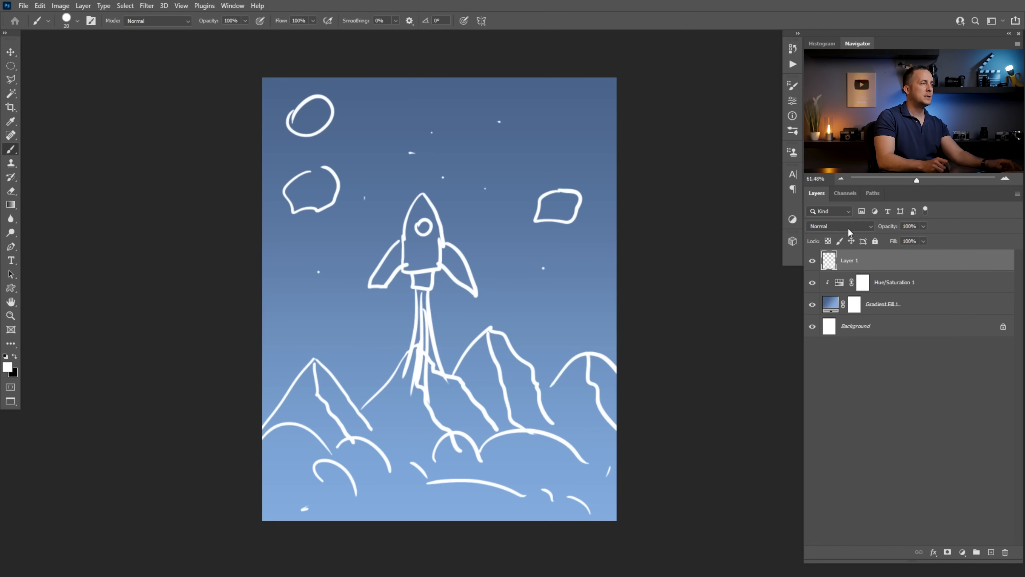
# Lower the opacity of the sketch layer so its white lines become partly transparent
pyautogui.moveTo(888, 228); pyautogui.dragTo(877, 230)
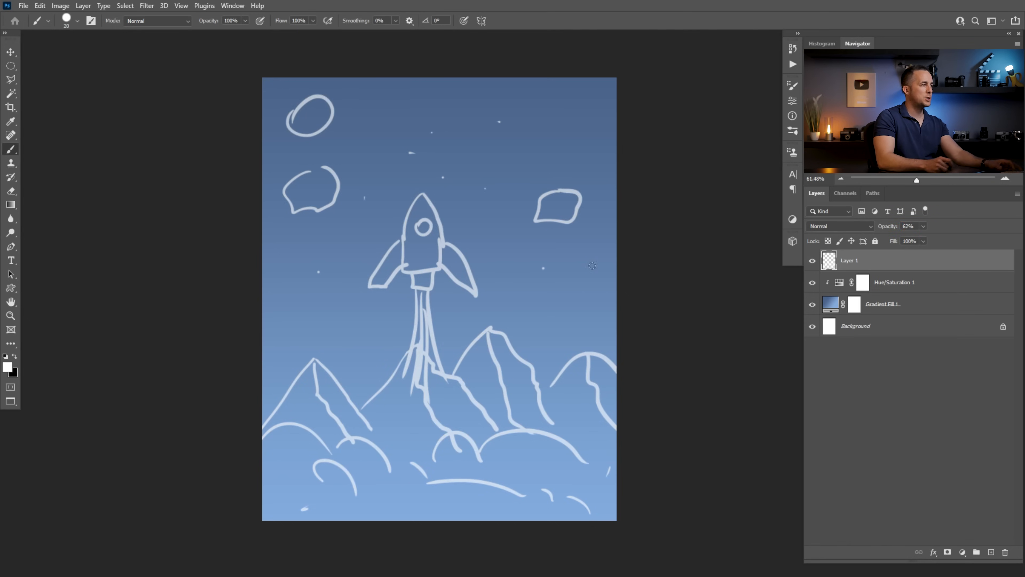
pyautogui.moveTo(351, 390); pyautogui.dragTo(368, 392)
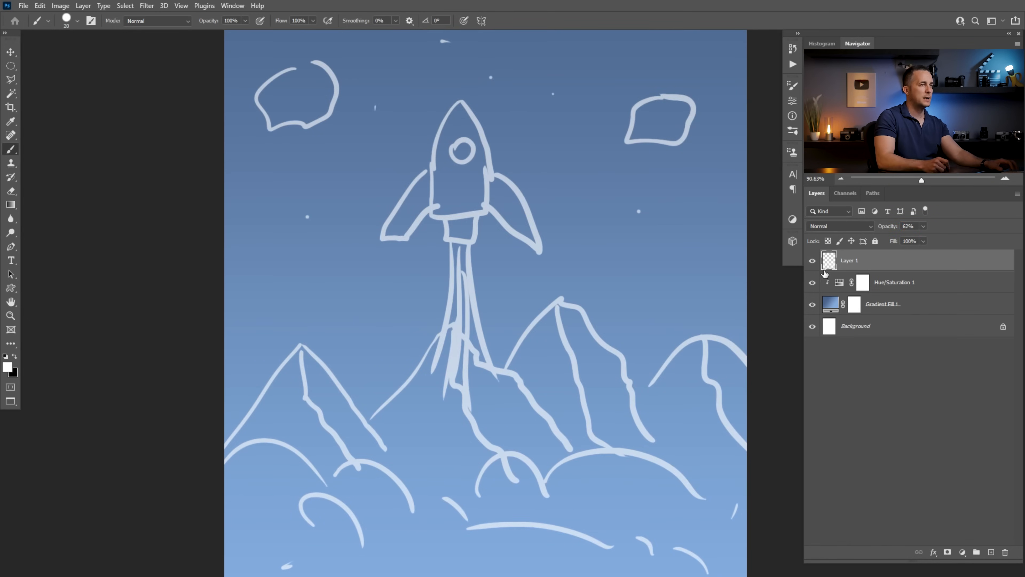
# Add a new layer above the sketch layer and activate the Polygonal Lasso tool
pyautogui.click(991, 551)
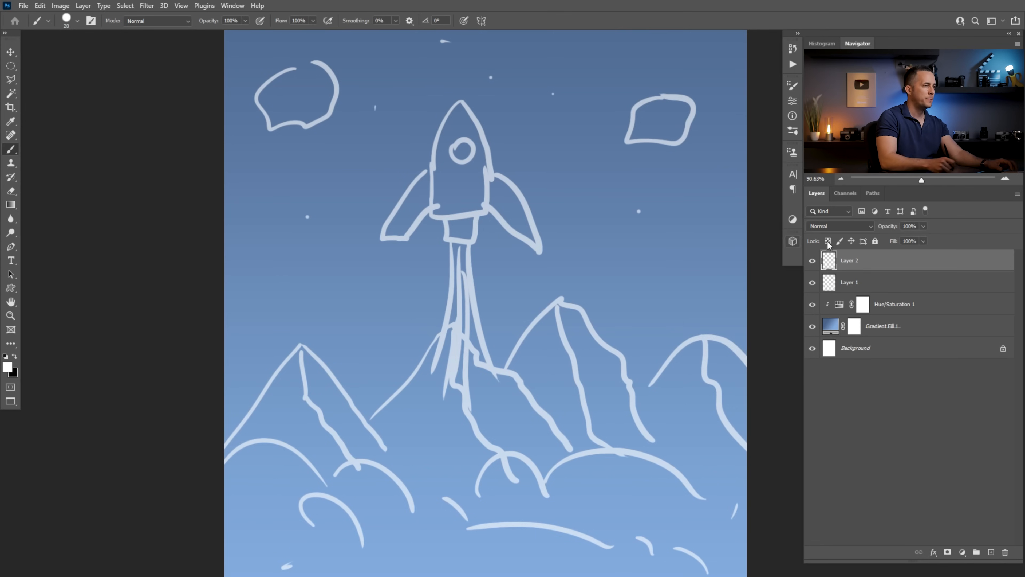
pyautogui.press('l')
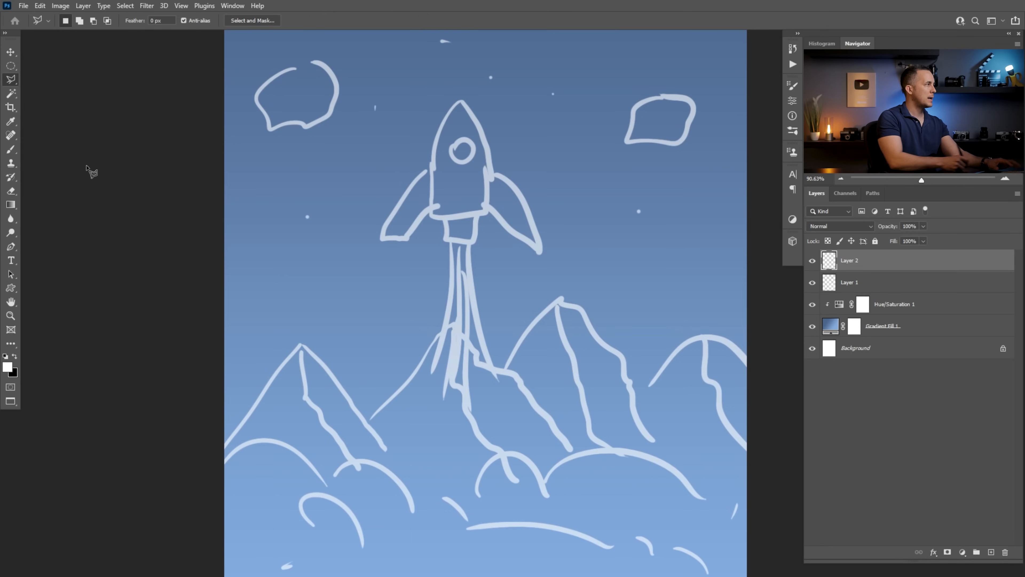
pyautogui.rightClick(13, 82)
pyautogui.click(71, 92)
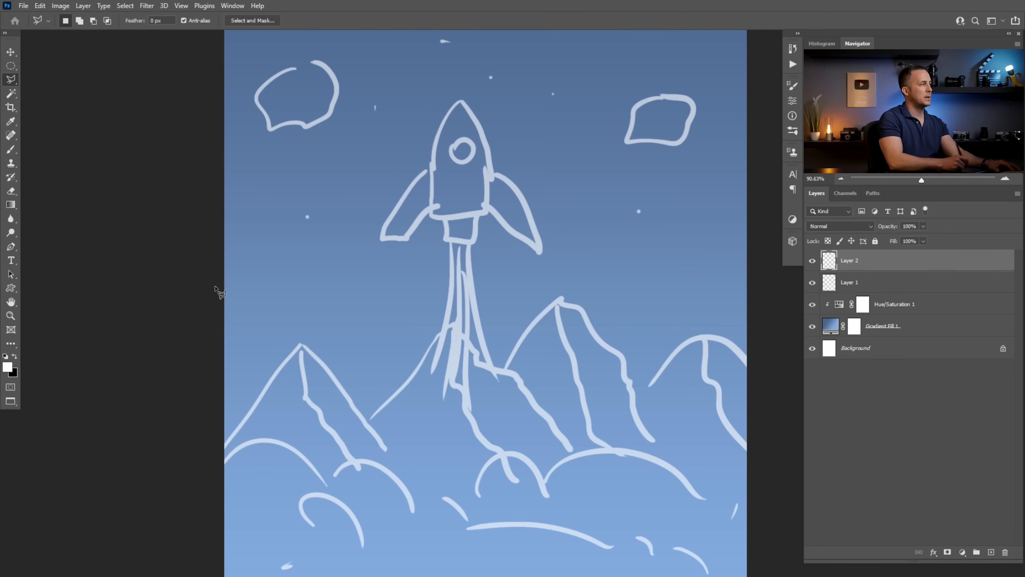
pyautogui.click(257, 335)
pyautogui.click(373, 288)
pyautogui.click(346, 190)
pyautogui.click(453, 210)
pyautogui.click(452, 321)
pyautogui.click(384, 376)
pyautogui.click(545, 350)
pyautogui.press('Escape')
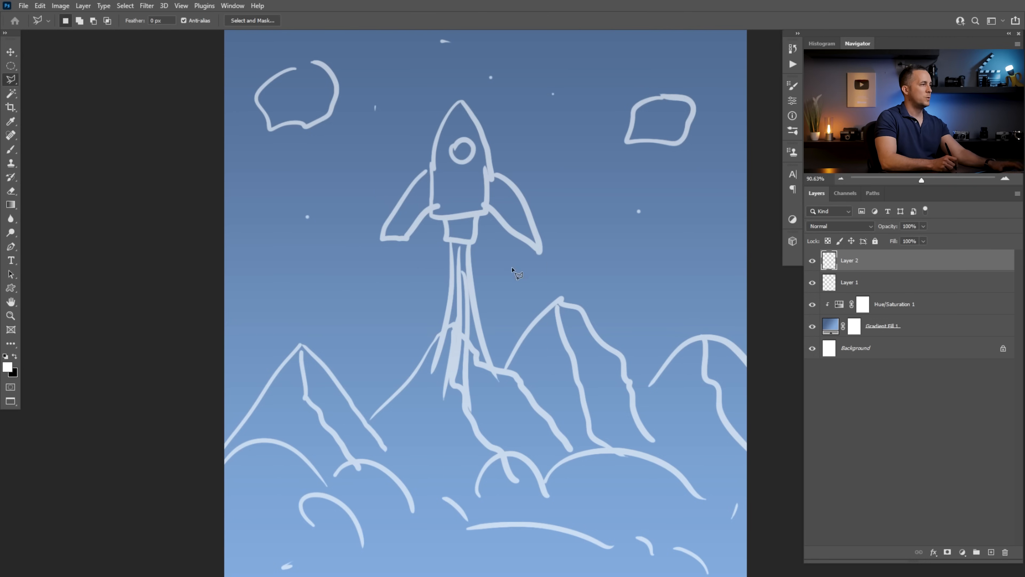
# Outline the leftmost sketched mountain with a closed polygonal selection extending past the canvas edge and down into the clouds
pyautogui.click(196, 444)
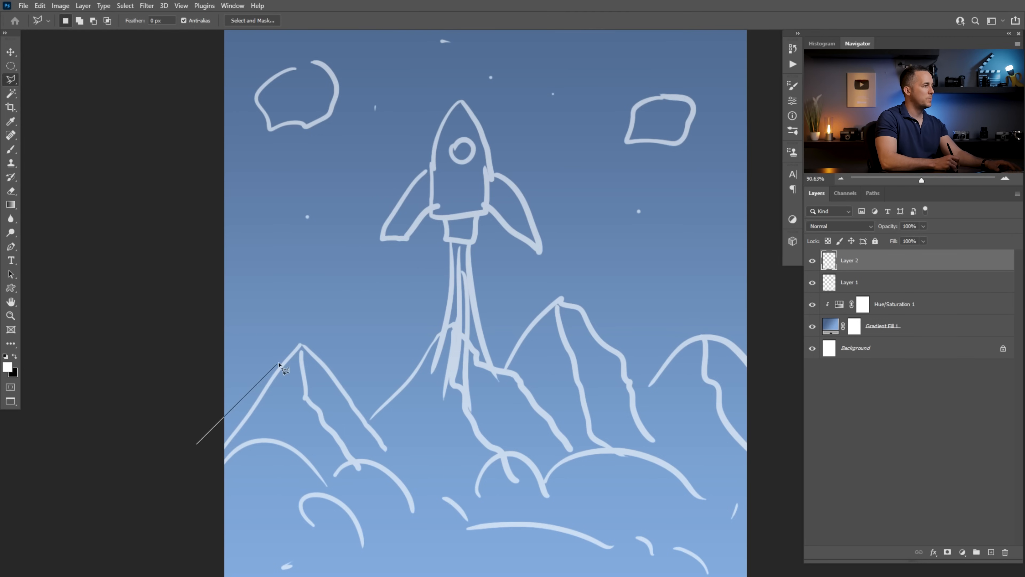
pyautogui.click(302, 339)
pyautogui.click(331, 358)
pyautogui.click(349, 396)
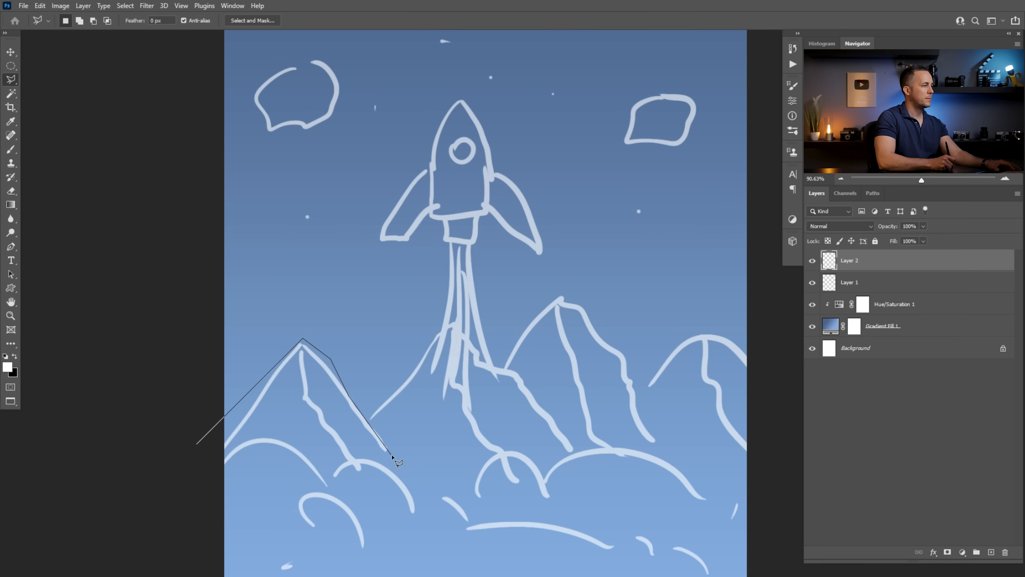
pyautogui.click(418, 492)
pyautogui.click(311, 527)
pyautogui.click(201, 482)
pyautogui.click(198, 444)
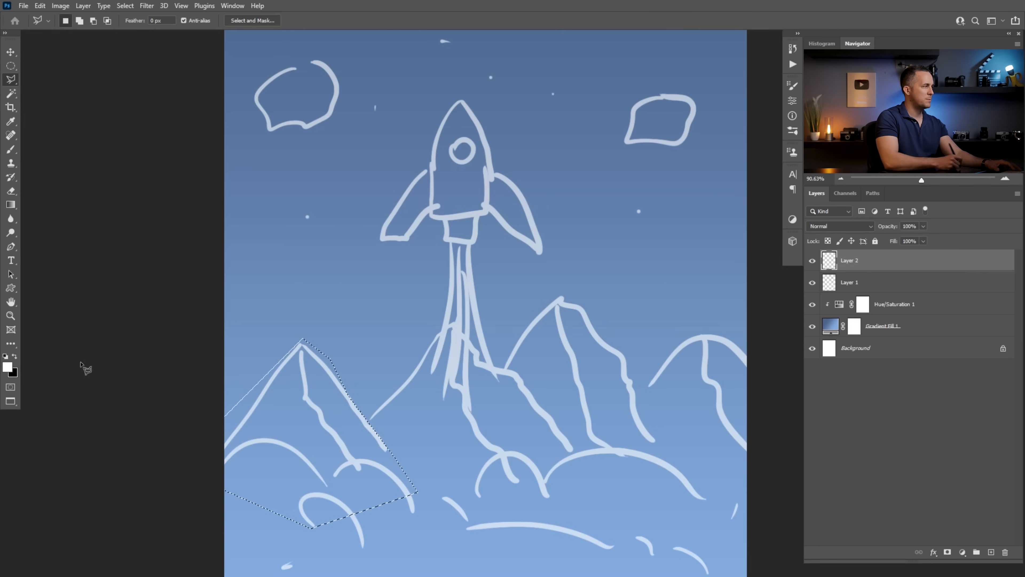
# Set the foreground color to dark blue #43658c, fill the leftmost mountain selection with it and deselect
pyautogui.click(7, 366)
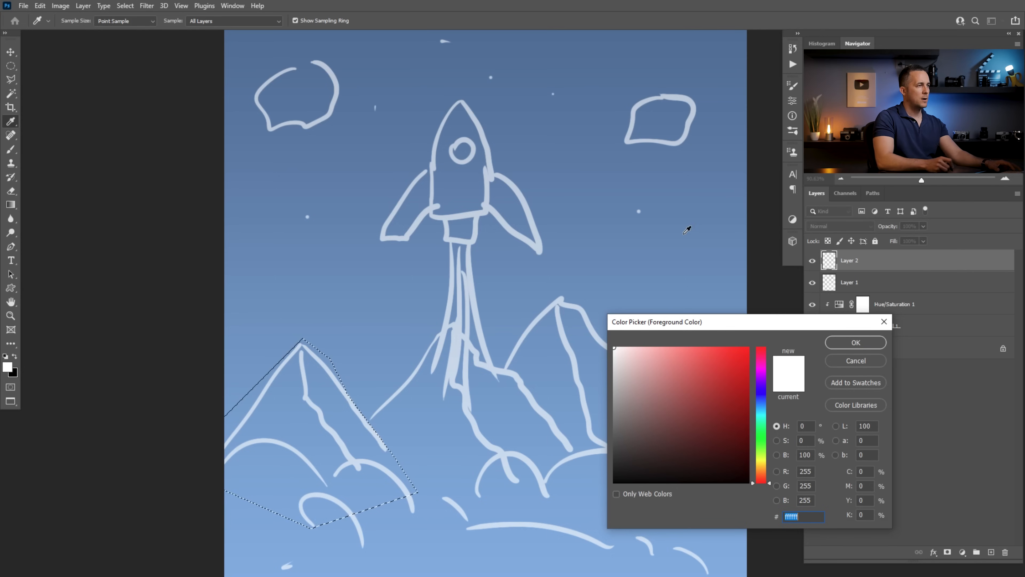
pyautogui.click(691, 241)
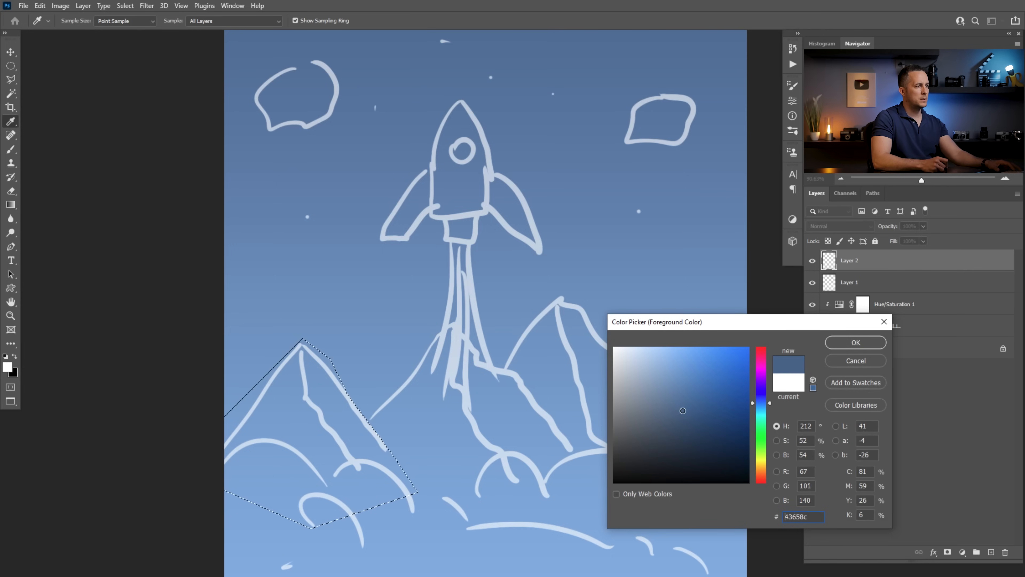
pyautogui.click(846, 343)
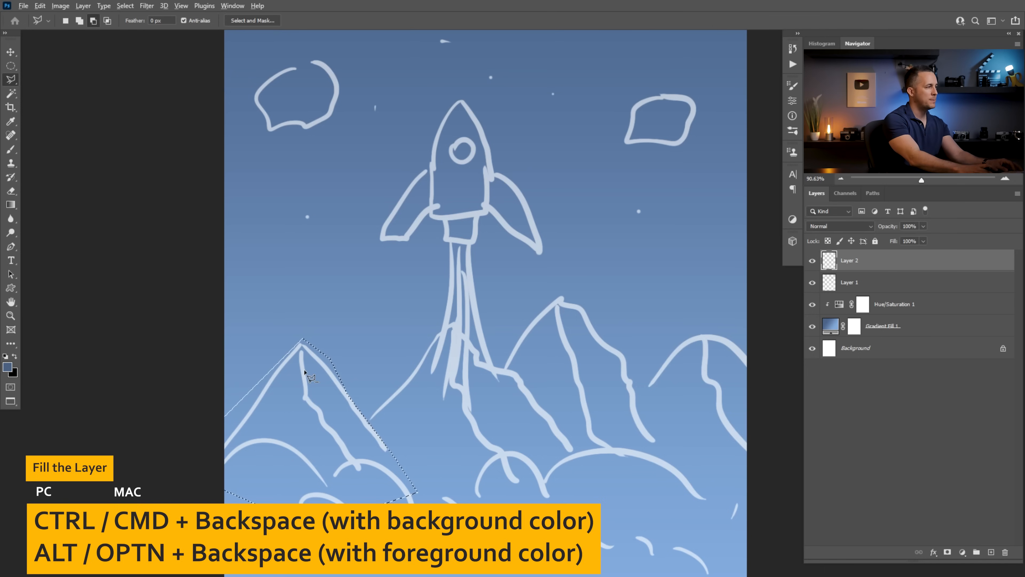
pyautogui.hotkey('alt', 'BackSpace')
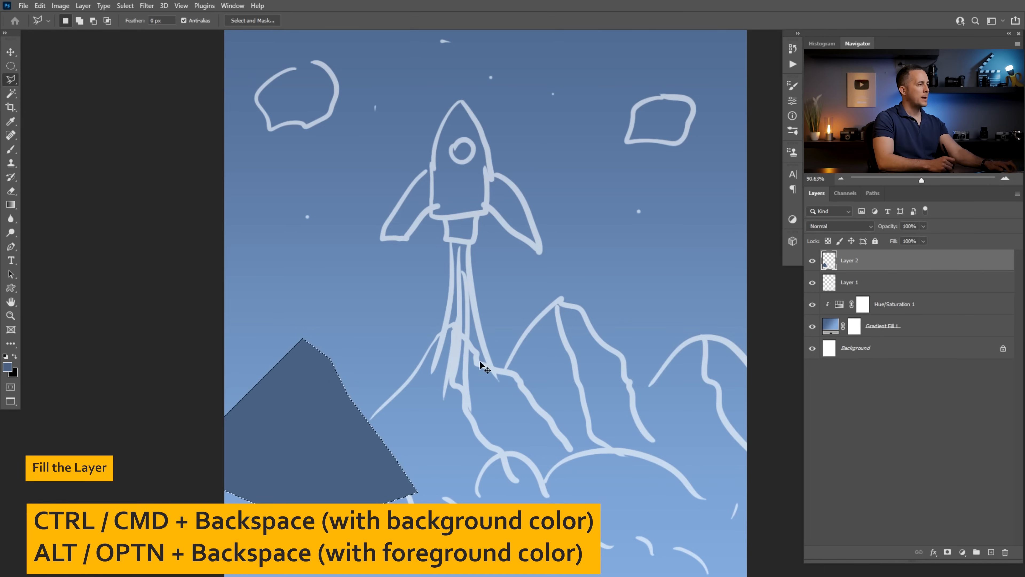
pyautogui.hotkey('ctrl', 'd')
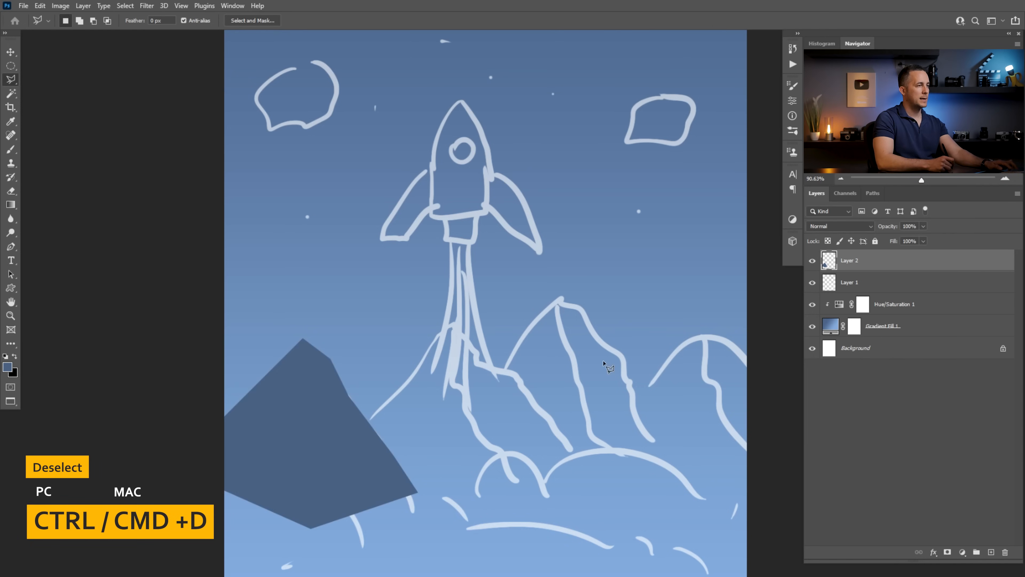
# Add a new layer beneath the first mountain's layer and outline the second mountain, below the rocket, with a polygonal selection
pyautogui.click(990, 552)
pyautogui.moveTo(831, 266); pyautogui.dragTo(850, 301)
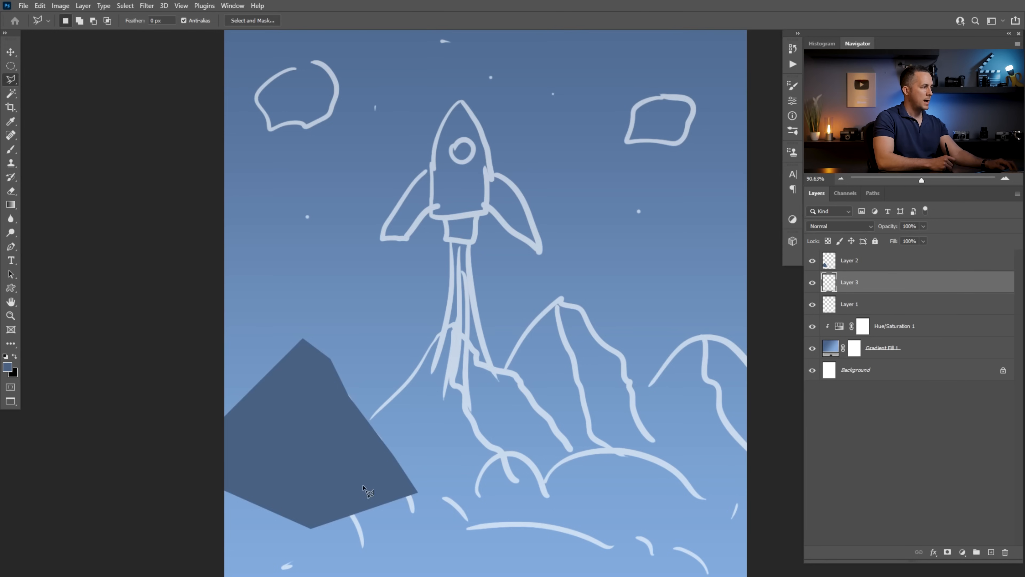
pyautogui.click(339, 506)
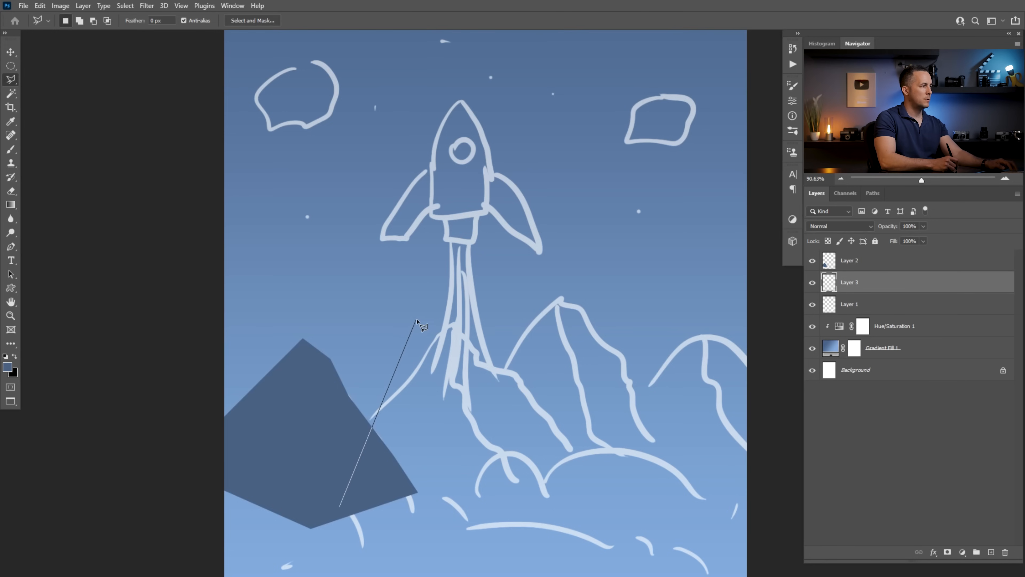
pyautogui.click(408, 367)
pyautogui.click(439, 322)
pyautogui.click(457, 311)
pyautogui.click(493, 345)
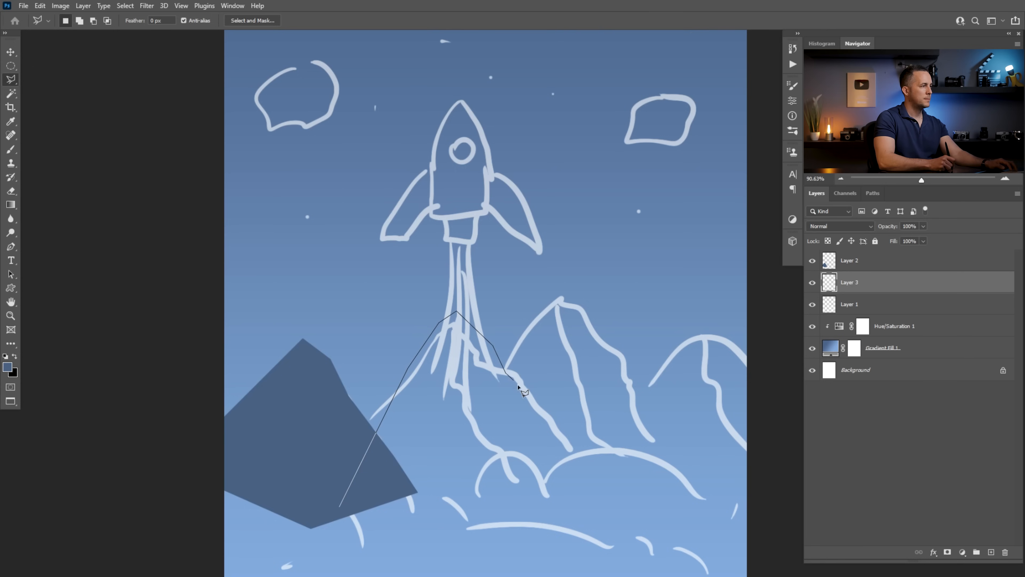
pyautogui.click(536, 430)
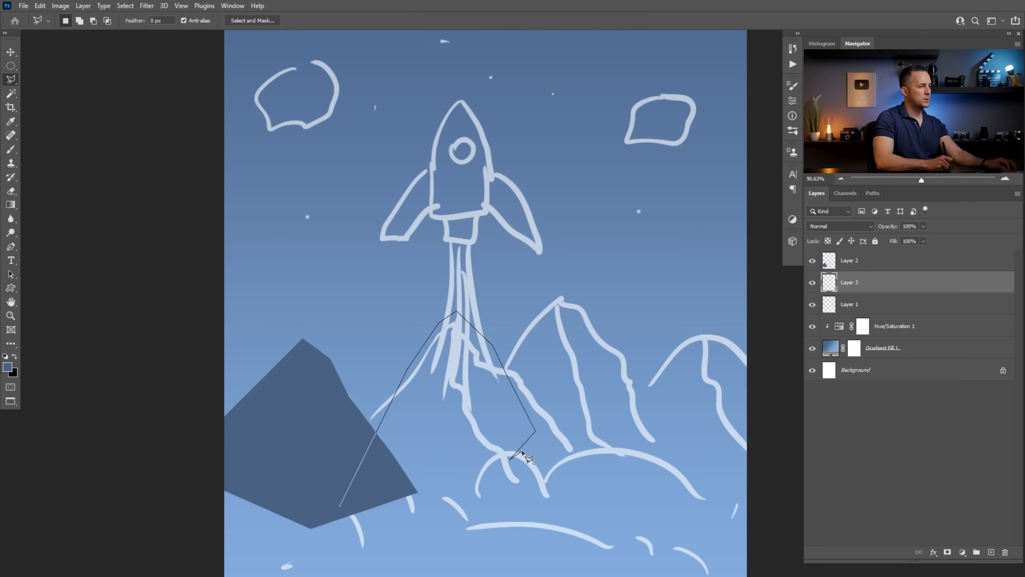
pyautogui.click(562, 482)
pyautogui.click(596, 512)
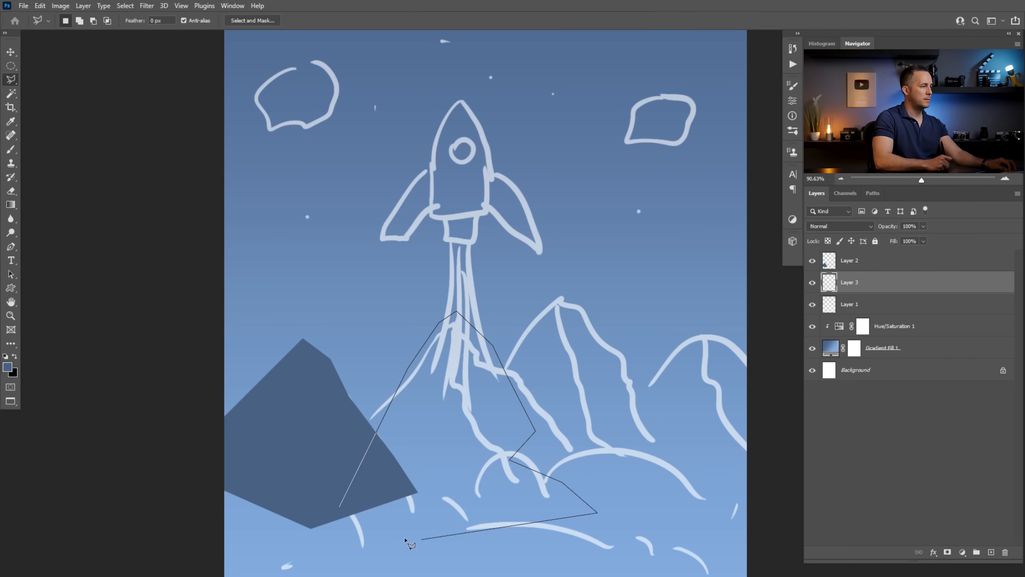
pyautogui.click(339, 509)
# Add the missing notch on the second mountain's lower right slope to the selection and fill it with the foreground blue
pyautogui.press('shift')
pyautogui.click(534, 431)
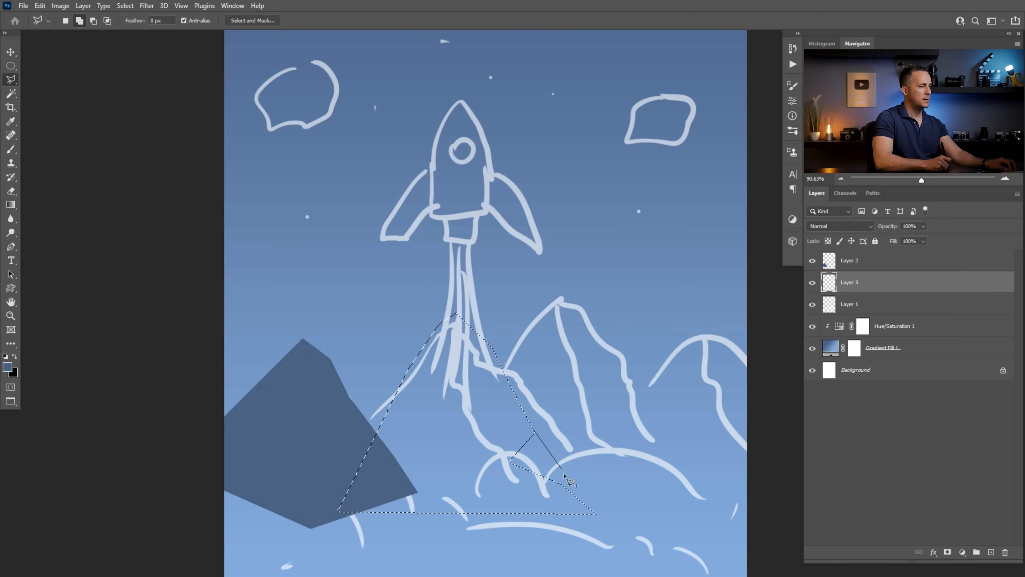
pyautogui.click(585, 504)
pyautogui.click(489, 501)
pyautogui.click(476, 459)
pyautogui.click(534, 431)
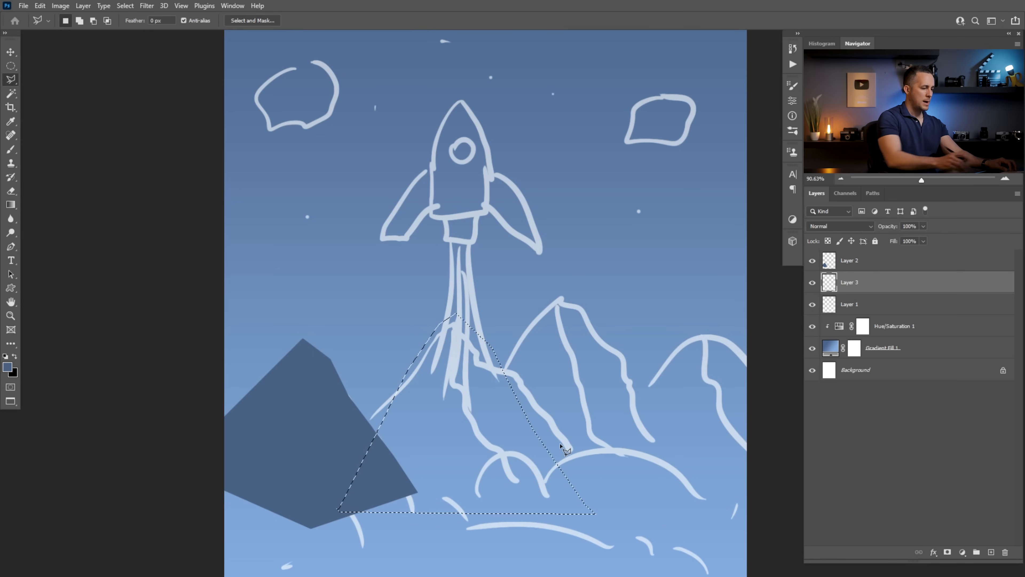
pyautogui.hotkey('alt', 'BackSpace')
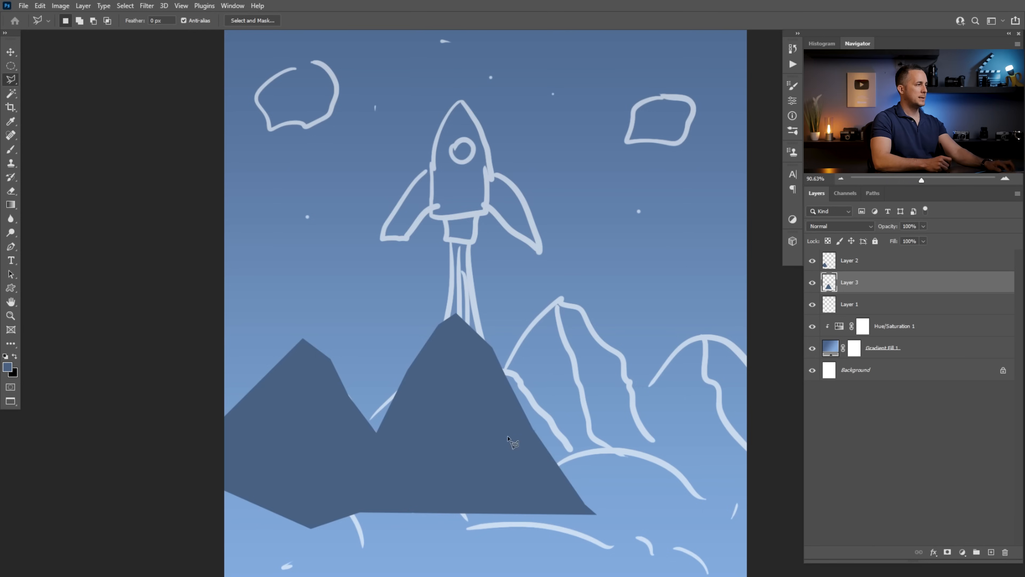
# Deselect and move the second mountain slightly to the left and down
pyautogui.press('v')
pyautogui.hotkey('ctrl', 'd')
pyautogui.moveTo(482, 456)
pyautogui.mouseDown()
pyautogui.moveTo(460, 459)
pyautogui.moveTo(469, 459)
pyautogui.mouseUp()
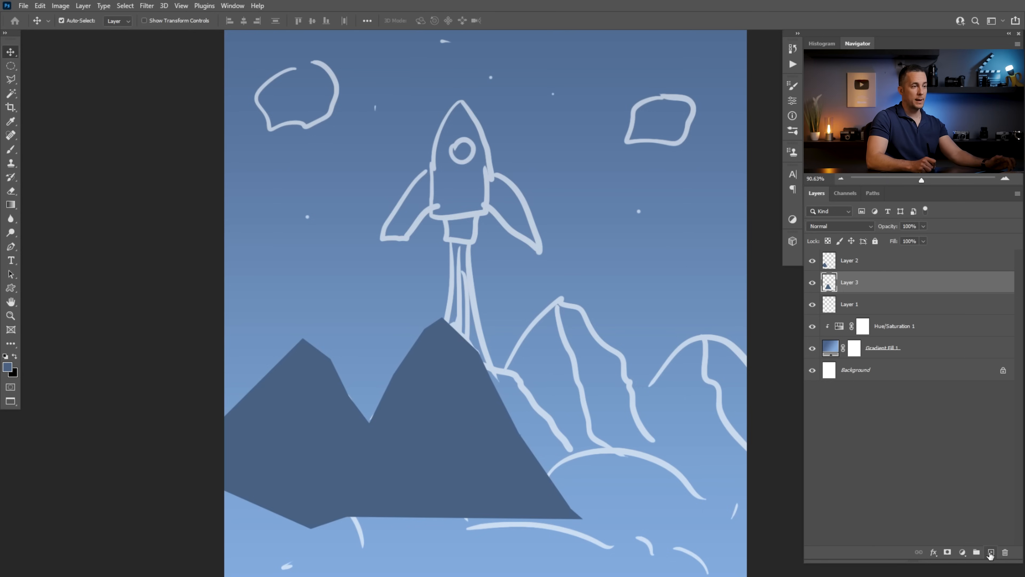
# On a new layer beneath the second mountain, outline a tall, narrow third peak, fill it with the foreground blue and deselect
pyautogui.keyDown('ctrl'); pyautogui.click(991, 552); pyautogui.keyUp('ctrl')
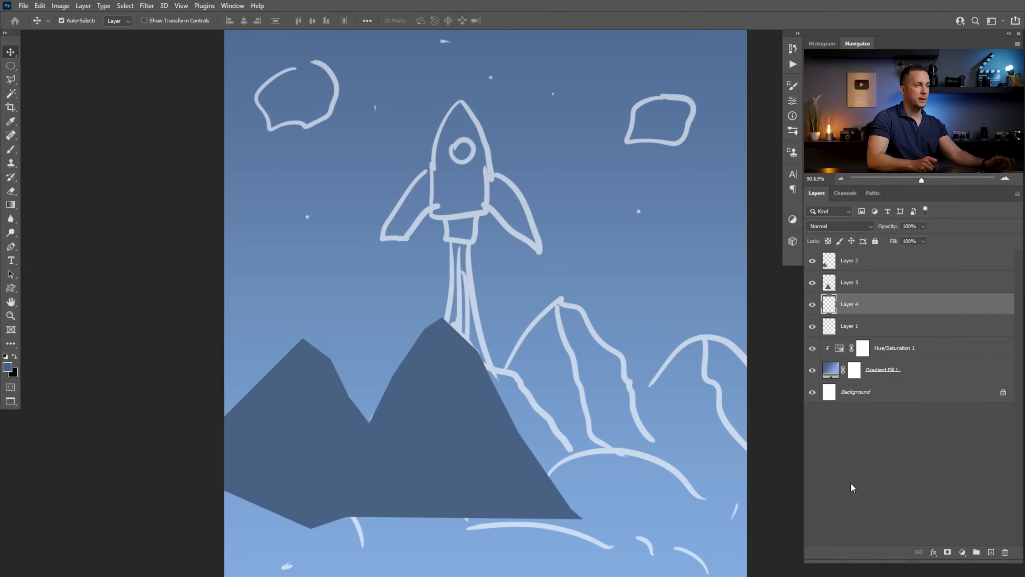
pyautogui.press('l')
pyautogui.click(499, 470)
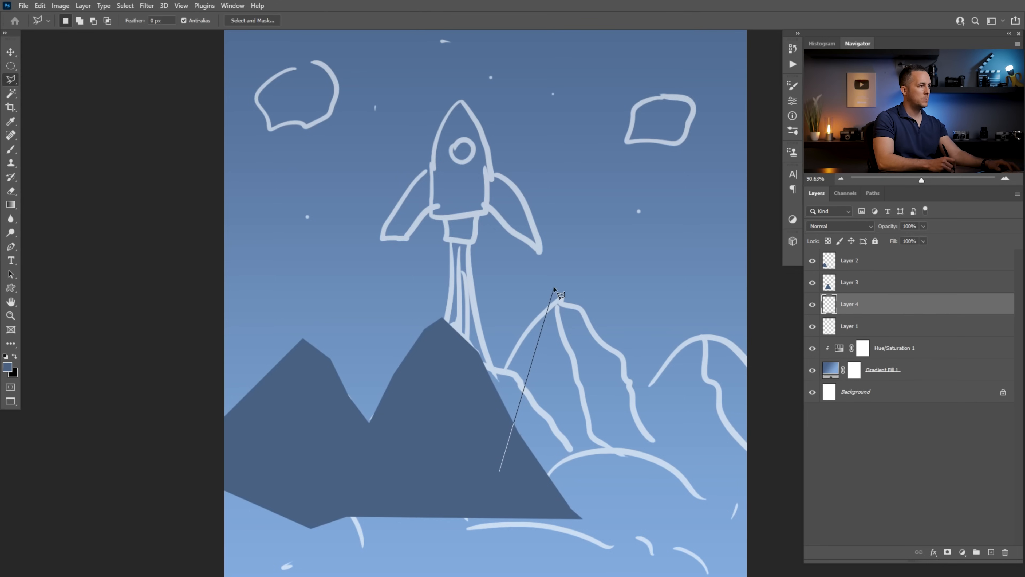
pyautogui.click(546, 362)
pyautogui.click(572, 262)
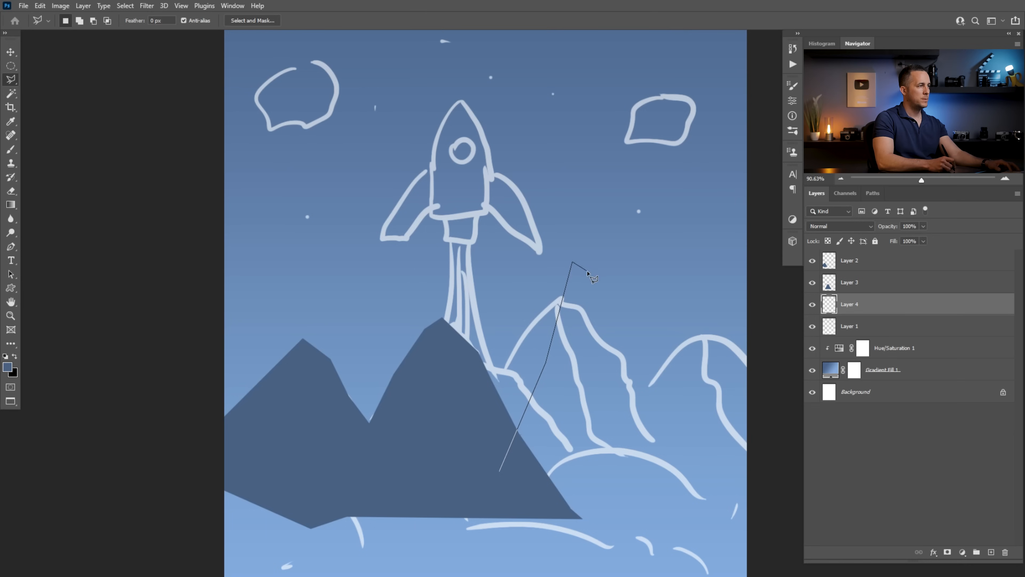
pyautogui.click(601, 294)
pyautogui.click(625, 369)
pyautogui.click(660, 461)
pyautogui.click(670, 501)
pyautogui.click(518, 501)
pyautogui.click(500, 471)
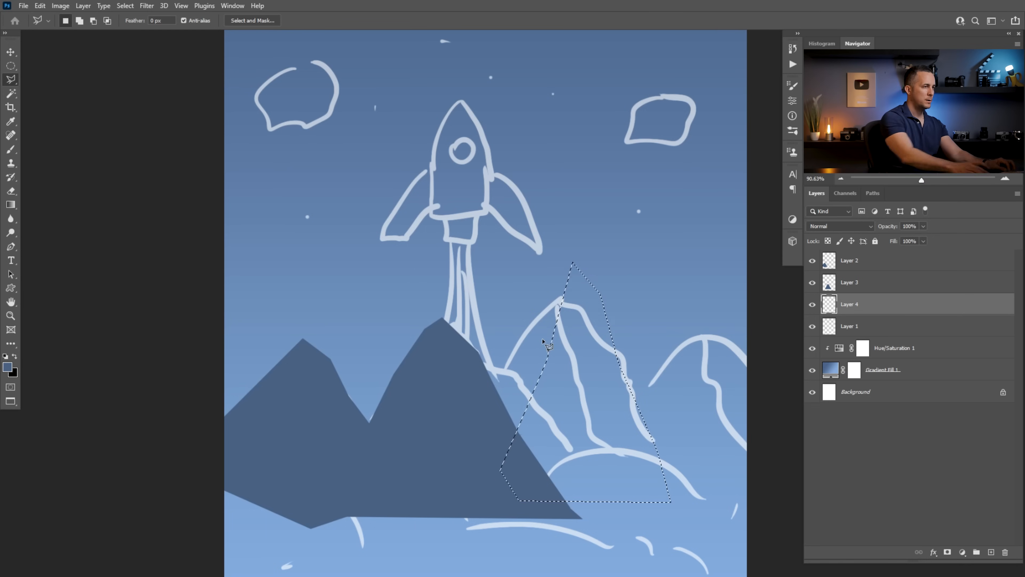
pyautogui.press('alt')
pyautogui.hotkey('alt', 'BackSpace')
pyautogui.hotkey('ctrl', 'd')
# On a new layer beneath the third peak, outline a fourth mountain at the canvas's right edge, fill it blue and deselect
pyautogui.click(989, 551)
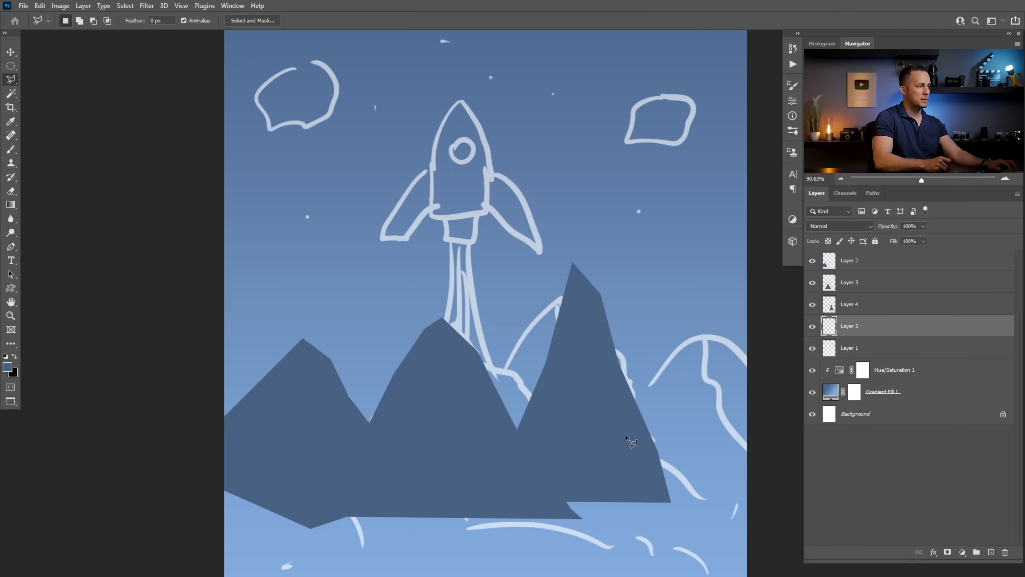
pyautogui.click(607, 439)
pyautogui.click(660, 340)
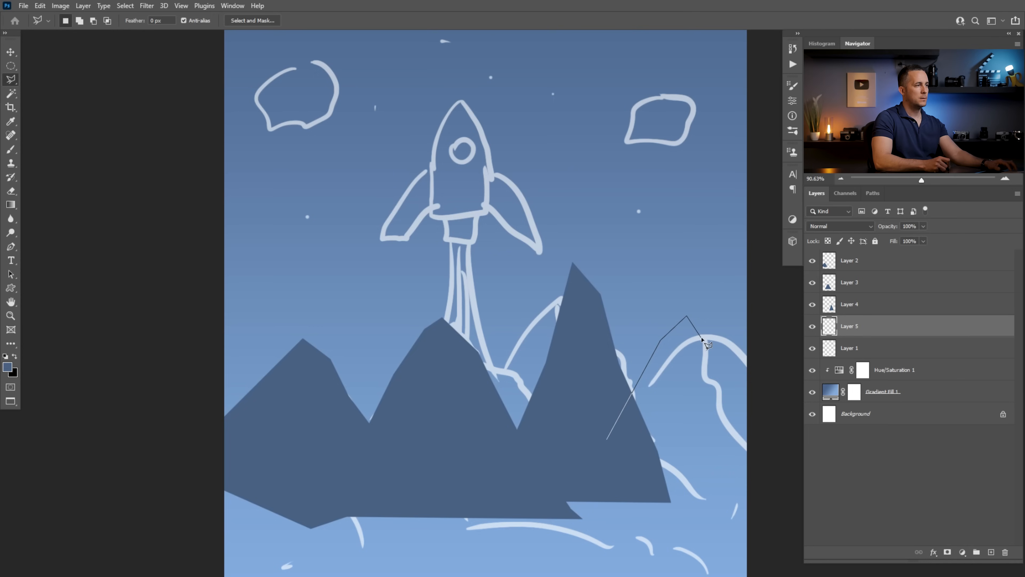
pyautogui.click(737, 386)
pyautogui.click(772, 446)
pyautogui.click(775, 480)
pyautogui.click(630, 495)
pyautogui.click(606, 438)
pyautogui.hotkey('alt', 'BackSpace')
pyautogui.hotkey('ctrl', 'd')
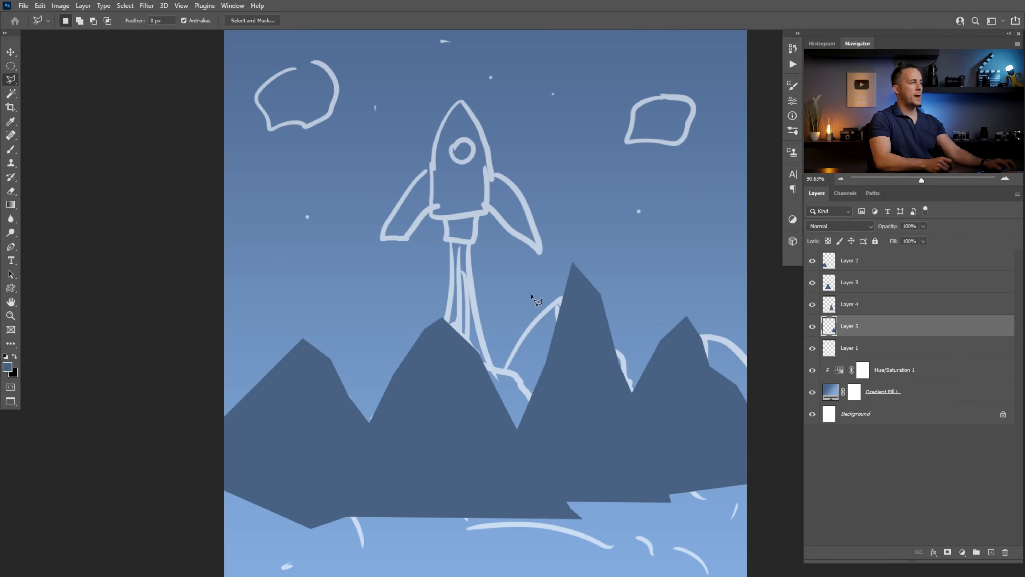
# Move the fourth mountain and the tall peak slightly down, and nudge the leftmost mountain slightly to the right
pyautogui.press('v')
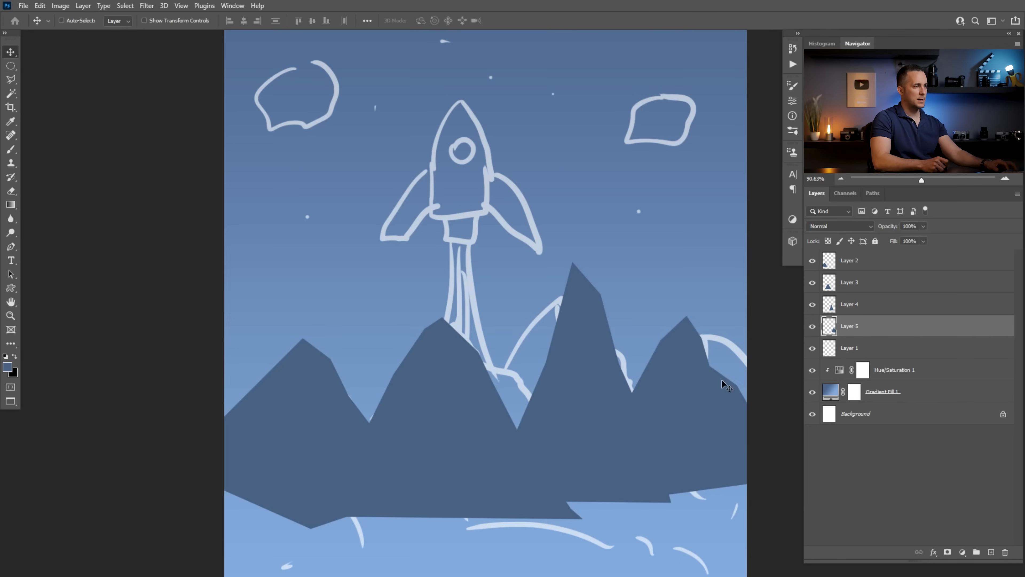
pyautogui.moveTo(700, 427); pyautogui.dragTo(705, 439)
pyautogui.moveTo(587, 424); pyautogui.dragTo(584, 433)
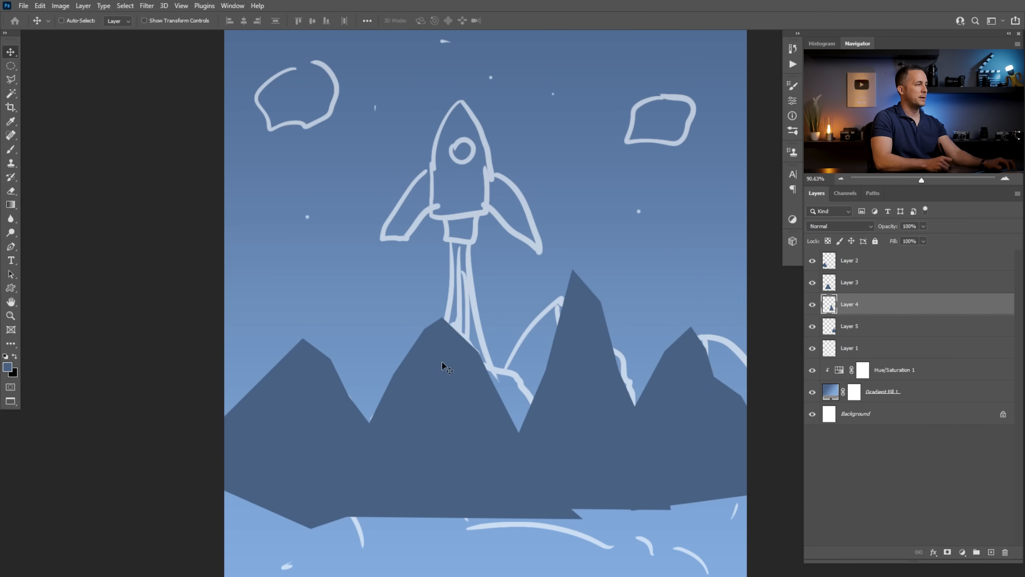
pyautogui.click(300, 422)
pyautogui.moveTo(303, 434); pyautogui.dragTo(448, 405)
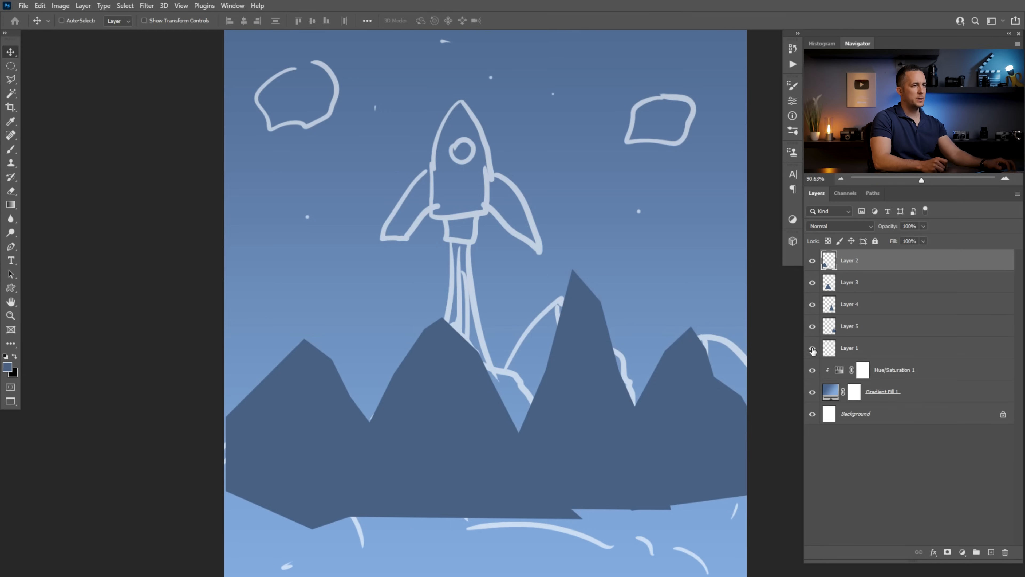
# Hide the sketch layer so only the filled mountains remain over the sky gradient
pyautogui.click(812, 349)
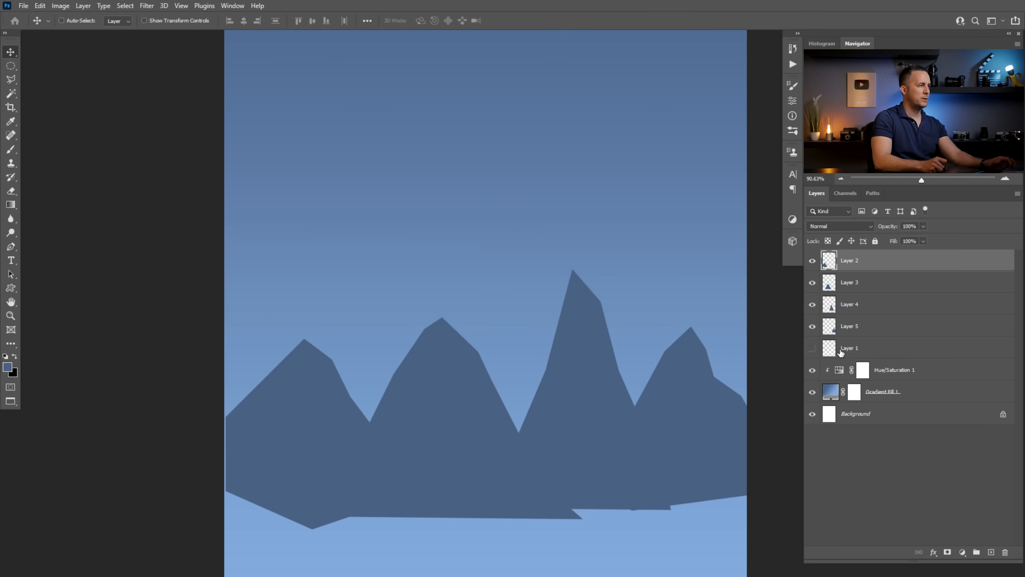
pyautogui.click(840, 353)
pyautogui.click(812, 348)
pyautogui.click(812, 348)
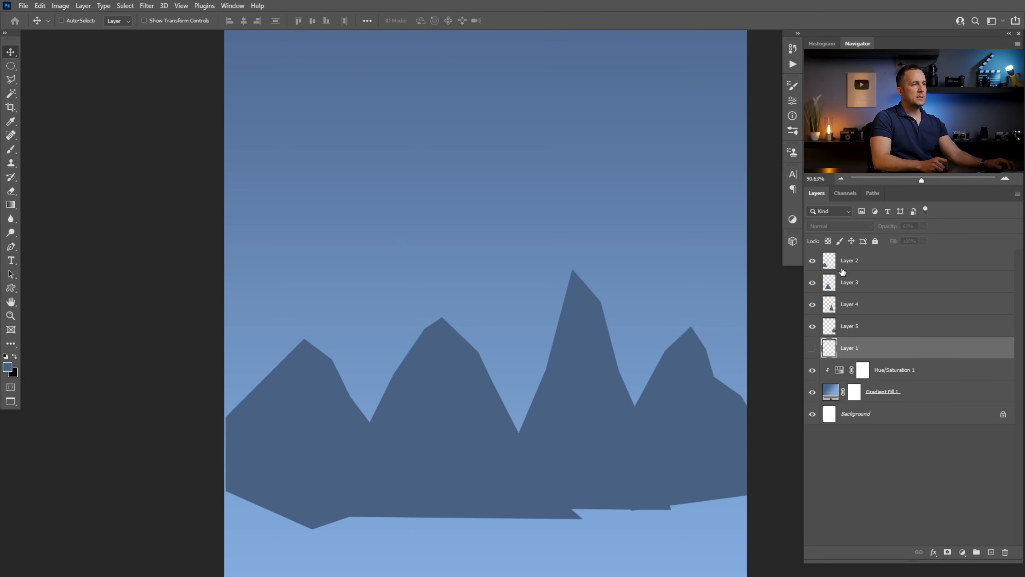
# Check the rightmost mountain's layer by hiding and showing it, and select the leftmost mountain's layer
pyautogui.click(831, 261)
pyautogui.click(848, 326)
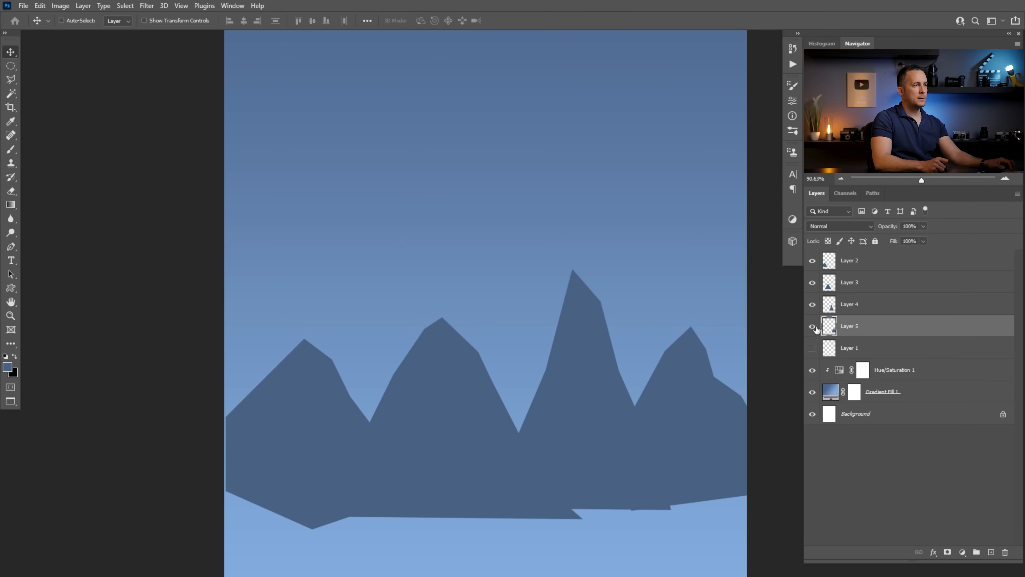
pyautogui.click(812, 326)
pyautogui.click(812, 326)
pyautogui.click(827, 263)
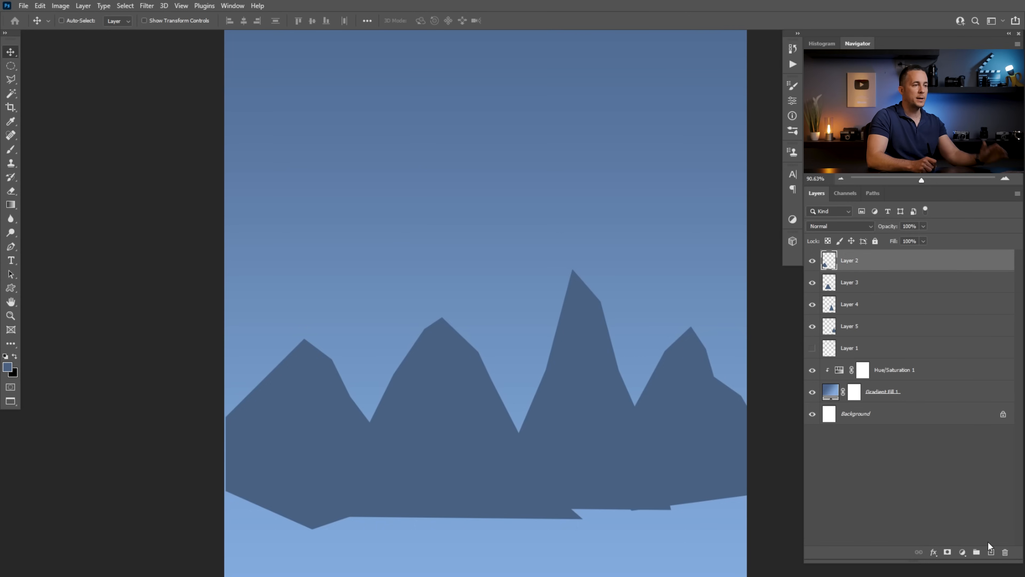
# Add a new layer clipped to the leftmost mountain and set the brush colour to near-white #e6e3e3
pyautogui.click(991, 552)
pyautogui.keyDown('alt'); pyautogui.click(842, 267); pyautogui.keyUp('alt')
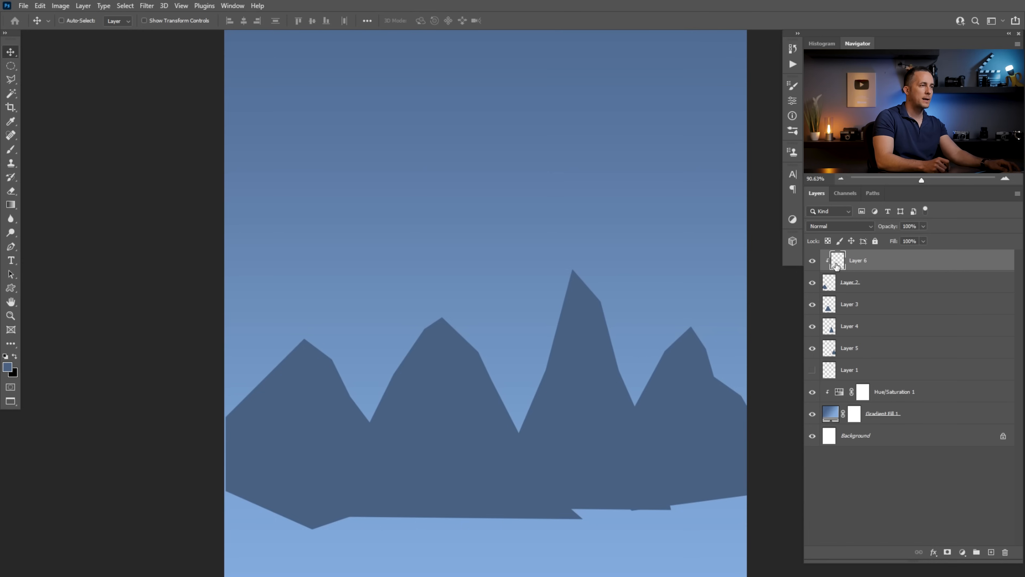
pyautogui.press('b')
pyautogui.press('x')
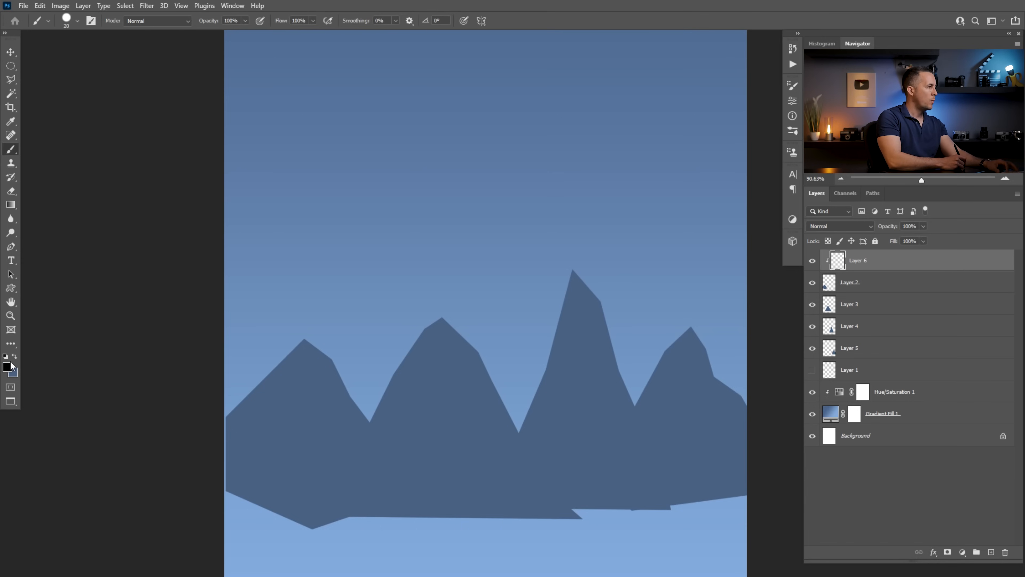
pyautogui.click(8, 367)
pyautogui.click(617, 360)
pyautogui.moveTo(616, 360); pyautogui.dragTo(613, 361)
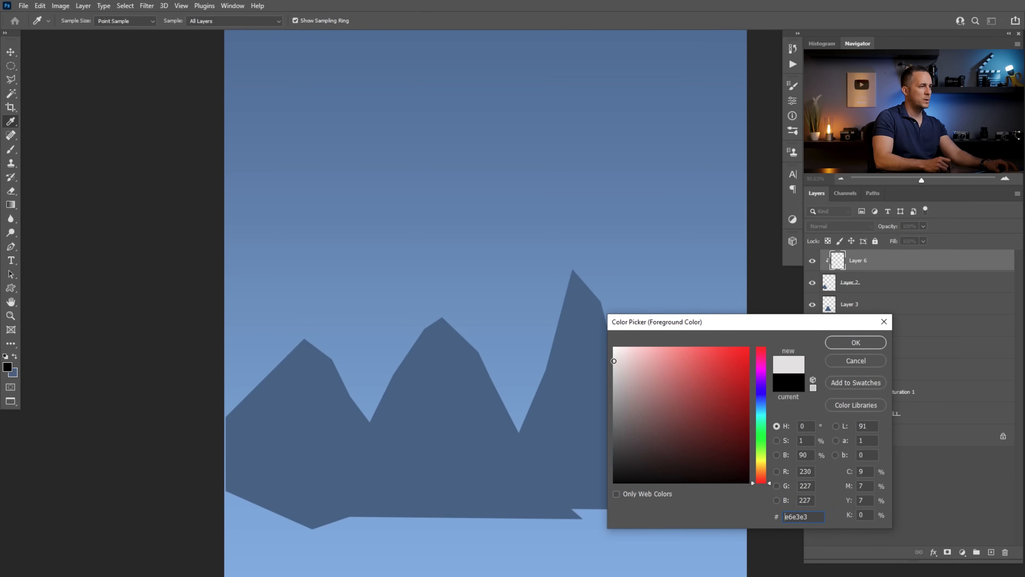
pyautogui.click(855, 342)
# Try painting a snow cap on the leftmost peak in the clipped layer, and delete that layer
pyautogui.moveTo(304, 353)
pyautogui.mouseDown()
pyautogui.moveTo(325, 368)
pyautogui.moveTo(308, 349)
pyautogui.moveTo(298, 356)
pyautogui.moveTo(322, 359)
pyautogui.mouseUp()
pyautogui.hotkey('ctrl', 'z')
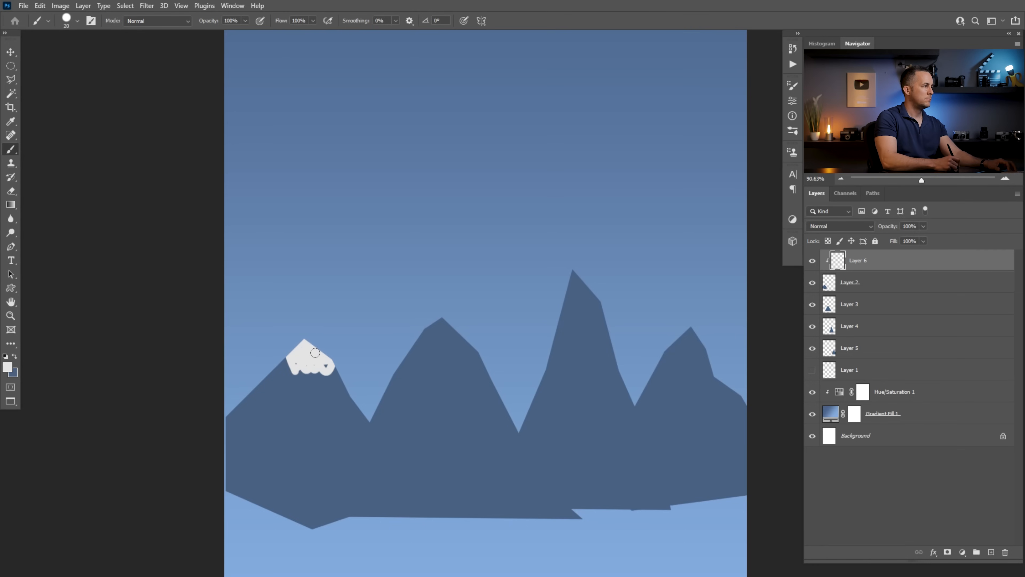
pyautogui.press('Delete')
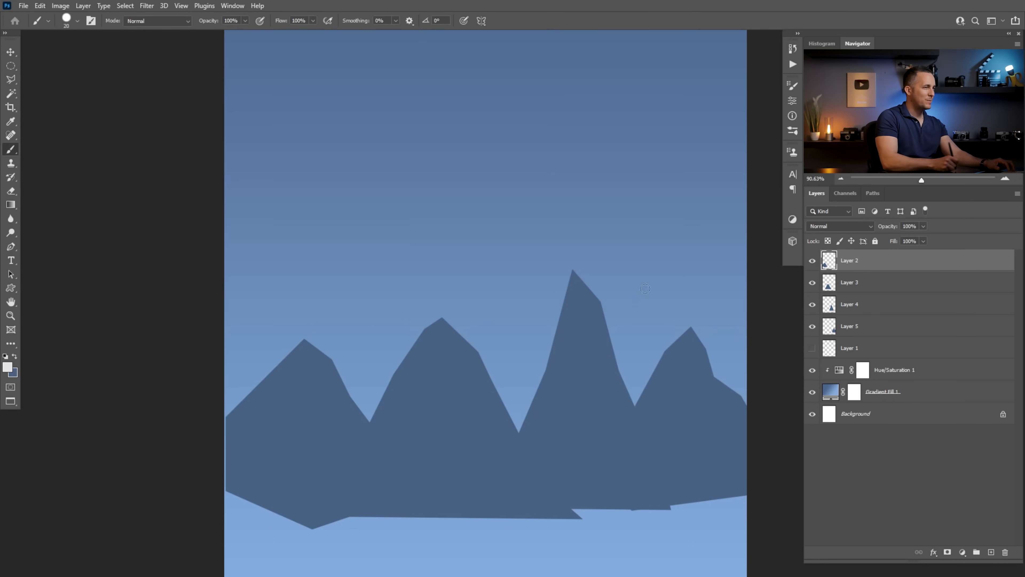
# Lock the transparent pixels of the leftmost mountain's layer, and undo the test brush strokes over its peak
pyautogui.moveTo(297, 346)
pyautogui.mouseDown()
pyautogui.moveTo(333, 347)
pyautogui.moveTo(308, 355)
pyautogui.moveTo(291, 281)
pyautogui.mouseUp()
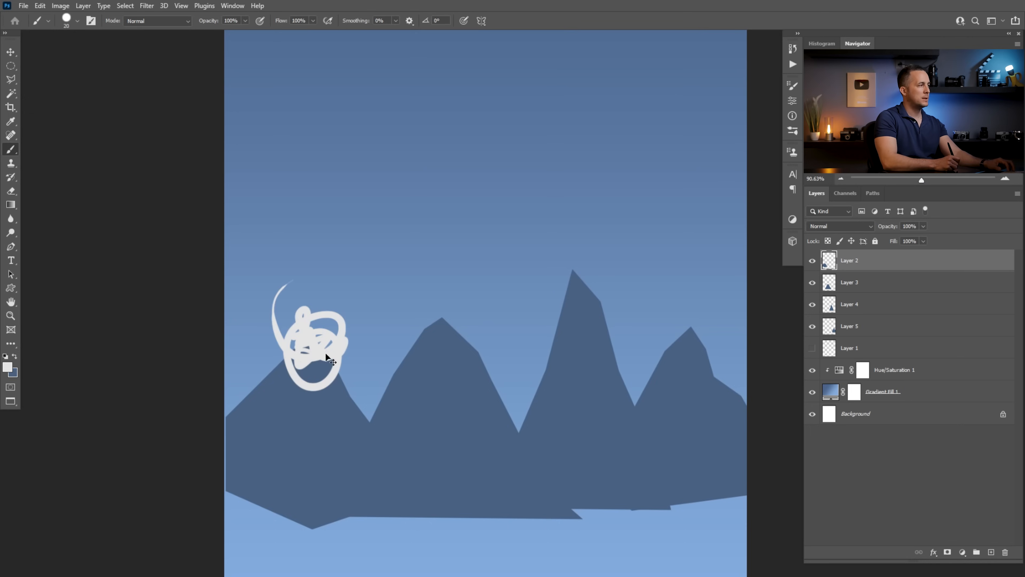
pyautogui.hotkey('ctrl', 'z')
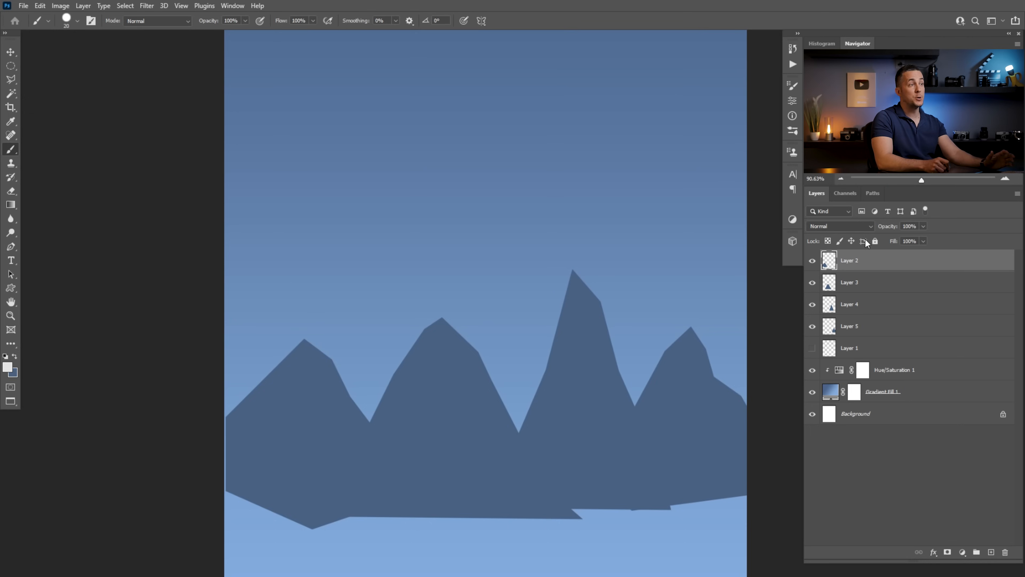
pyautogui.click(827, 242)
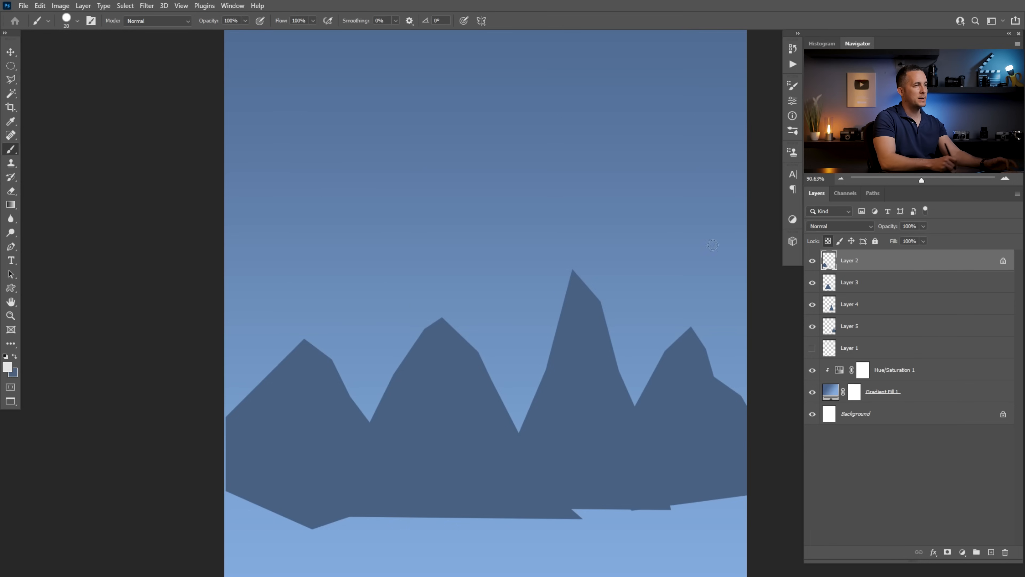
pyautogui.moveTo(270, 366)
pyautogui.mouseDown()
pyautogui.moveTo(322, 390)
pyautogui.moveTo(345, 424)
pyautogui.moveTo(344, 394)
pyautogui.mouseUp()
pyautogui.hotkey('ctrl', 'z')
pyautogui.moveTo(281, 388)
pyautogui.mouseDown()
pyautogui.moveTo(331, 377)
pyautogui.moveTo(346, 393)
pyautogui.mouseUp()
pyautogui.hotkey('ctrl', 'z')
# Outline a jagged snow cap on the leftmost peak with the Polygonal Lasso, fill it near-white and deselect
pyautogui.press('l')
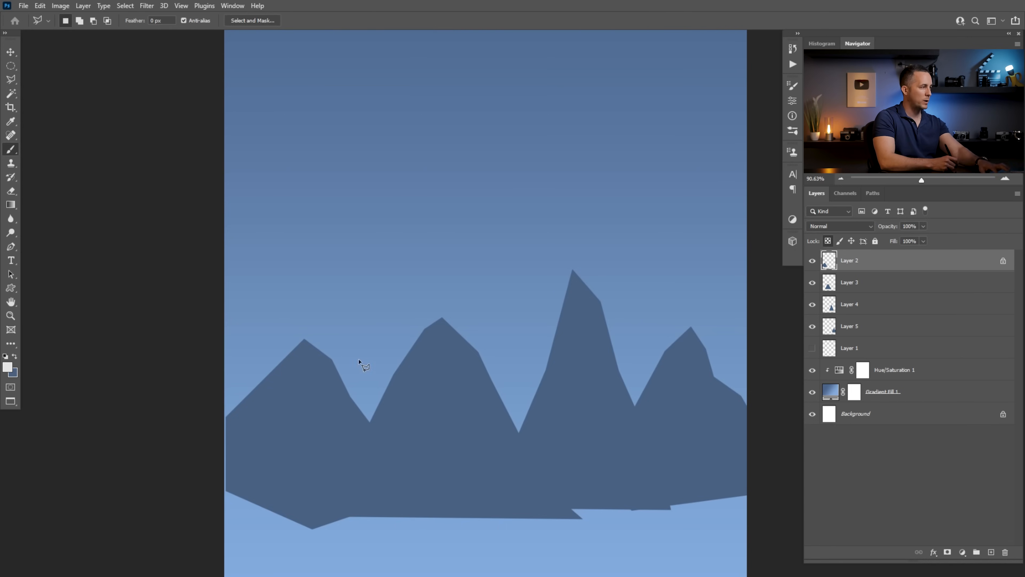
pyautogui.click(280, 348)
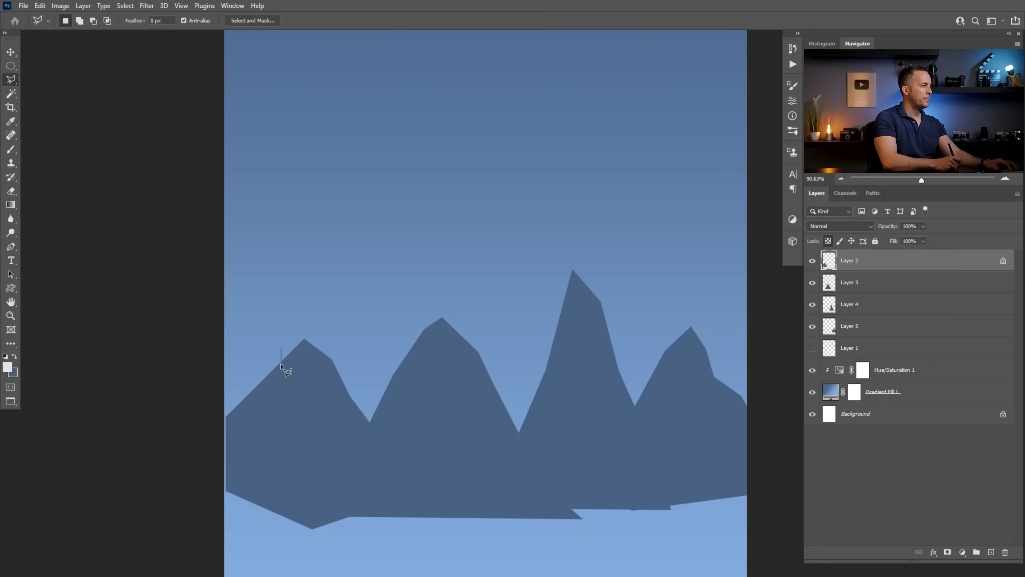
pyautogui.click(276, 359)
pyautogui.click(291, 369)
pyautogui.click(303, 365)
pyautogui.click(306, 376)
pyautogui.click(317, 379)
pyautogui.click(339, 375)
pyautogui.click(346, 363)
pyautogui.click(326, 330)
pyautogui.click(302, 324)
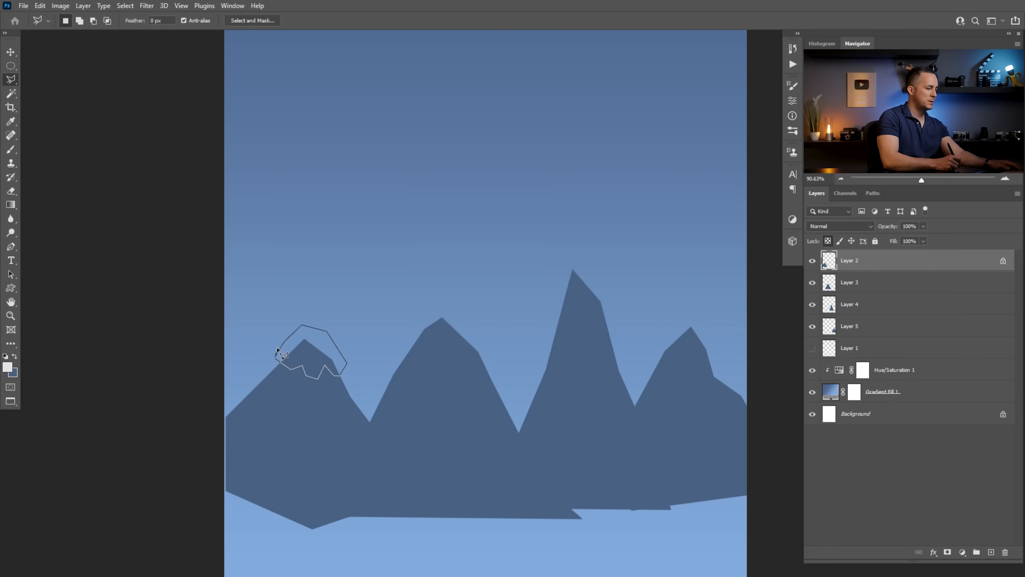
pyautogui.click(276, 356)
pyautogui.hotkey('alt', 'BackSpace')
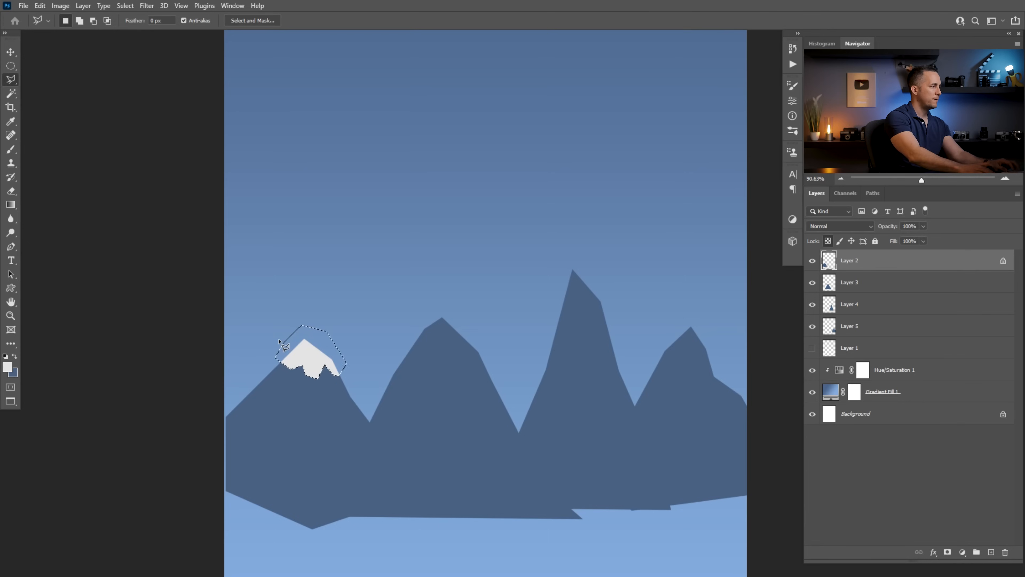
pyautogui.hotkey('ctrl', 'd')
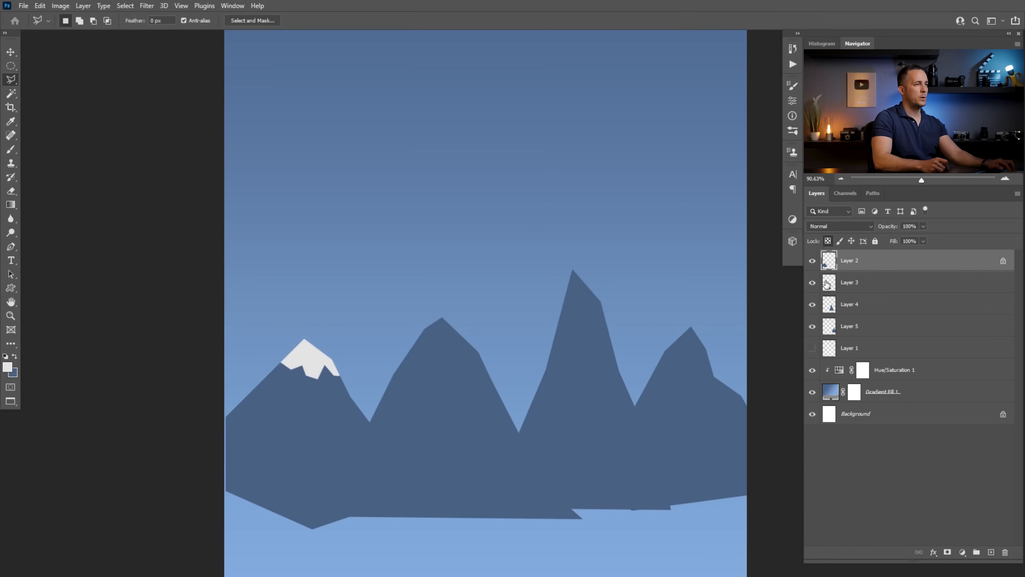
# Lock the second mountain layer's transparent pixels, outline a jagged snow cap on its peak, fill it near-white and deselect
pyautogui.click(827, 283)
pyautogui.click(413, 331)
pyautogui.click(427, 355)
pyautogui.click(438, 346)
pyautogui.click(444, 354)
pyautogui.click(464, 344)
pyautogui.click(481, 360)
pyautogui.click(494, 346)
pyautogui.click(415, 331)
pyautogui.hotkey('alt', 'BackSpace')
pyautogui.hotkey('ctrl', 'd')
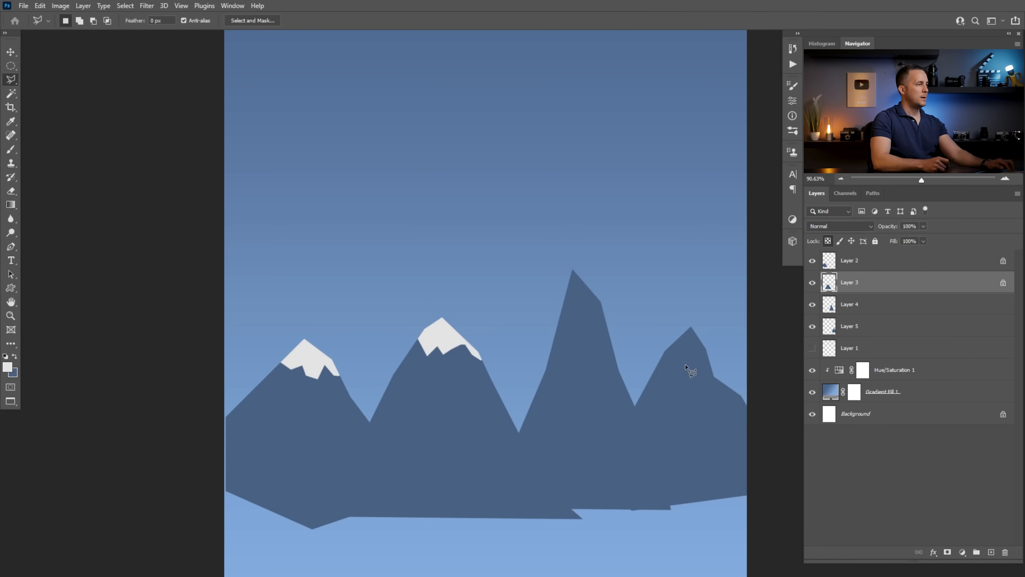
# Lock the tall third mountain's transparent pixels, outline a jagged snow cap on its peak, fill it near-white and deselect
pyautogui.click(838, 308)
pyautogui.click(828, 241)
pyautogui.click(558, 289)
pyautogui.click(567, 309)
pyautogui.click(576, 294)
pyautogui.click(579, 314)
pyautogui.click(587, 310)
pyautogui.click(590, 314)
pyautogui.click(594, 311)
pyautogui.click(608, 298)
pyautogui.click(606, 280)
pyautogui.click(580, 265)
pyautogui.click(558, 278)
pyautogui.click(558, 290)
pyautogui.hotkey('alt', 'BackSpace')
pyautogui.hotkey('ctrl', 'd')
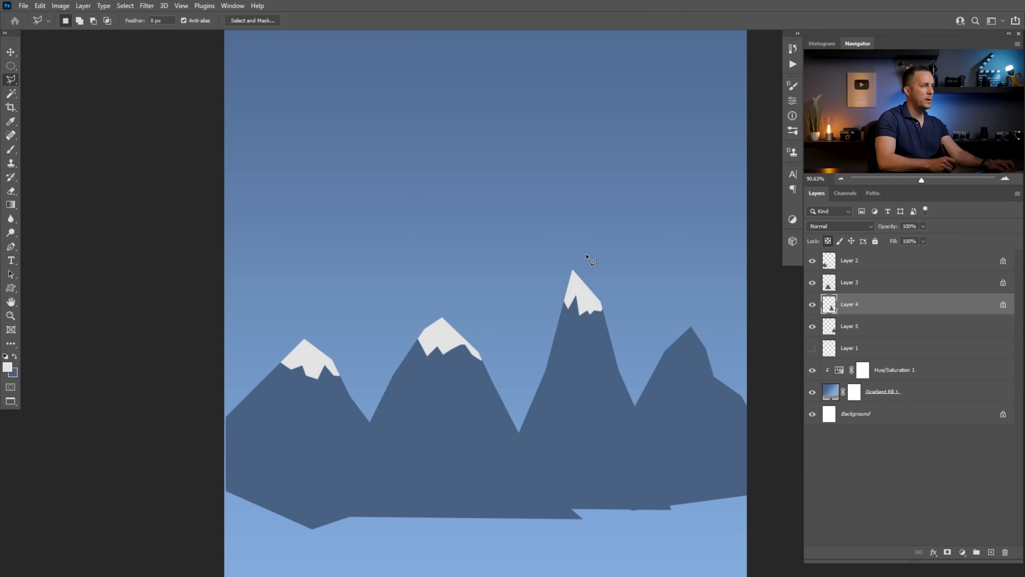
# Lock the rightmost mountain's transparent pixels, outline a jagged snow cap on its peak, fill it near-white and deselect
pyautogui.scroll(5, 572, 270)
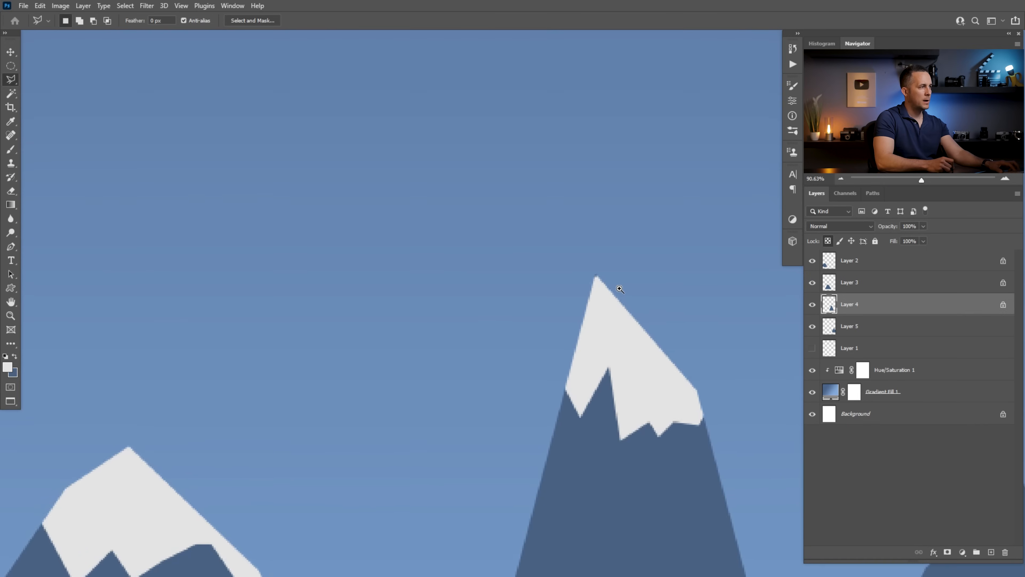
pyautogui.press('b')
pyautogui.scroll(-5, 595, 275)
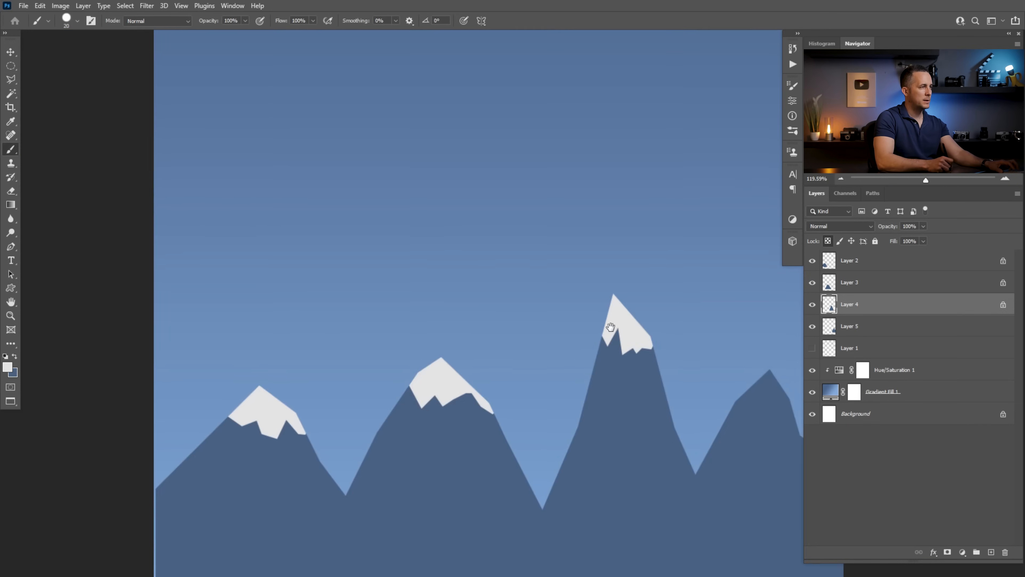
pyautogui.scroll(1, 600, 345)
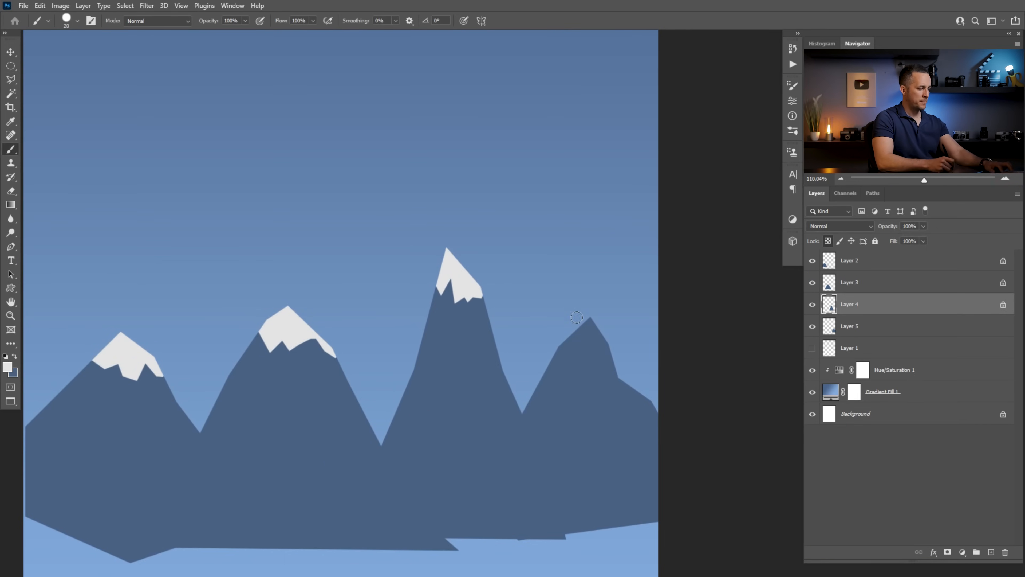
pyautogui.press('l')
pyautogui.click(828, 327)
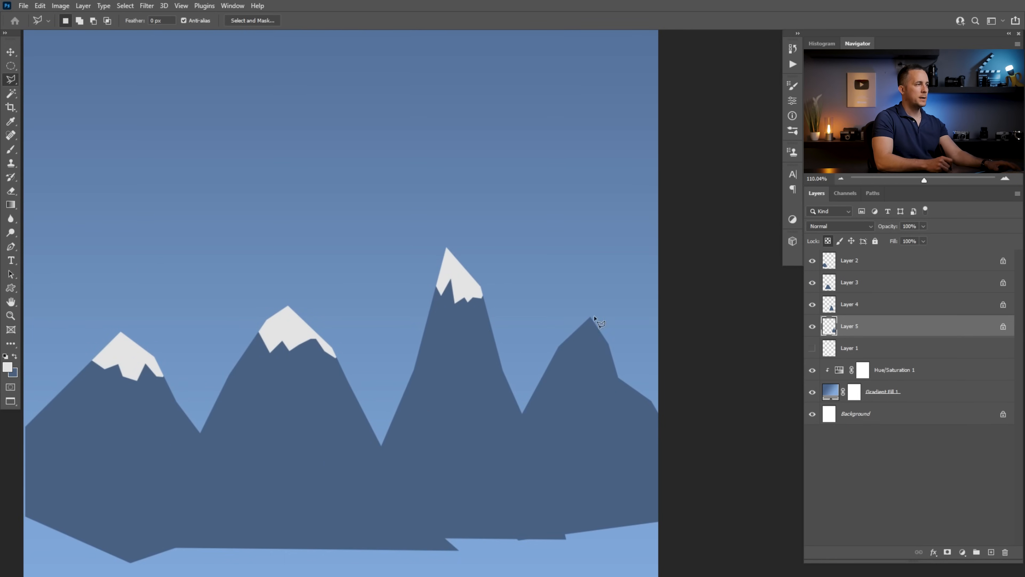
pyautogui.click(554, 333)
pyautogui.click(569, 350)
pyautogui.click(582, 348)
pyautogui.click(585, 354)
pyautogui.click(590, 362)
pyautogui.click(596, 353)
pyautogui.click(603, 362)
pyautogui.click(618, 338)
pyautogui.click(606, 304)
pyautogui.click(583, 305)
pyautogui.click(555, 332)
pyautogui.hotkey('alt', 'BackSpace')
pyautogui.hotkey('ctrl', 'd')
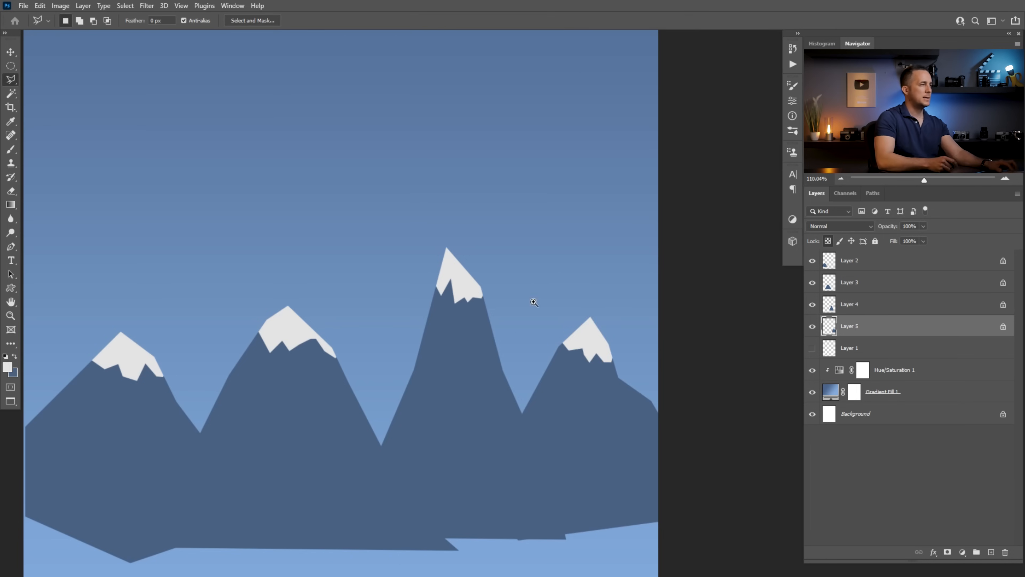
# Try filling a narrow snow streak on the rightmost mountain's slope below its cap, and undo it
pyautogui.scroll(-3, 476, 315)
pyautogui.click(572, 358)
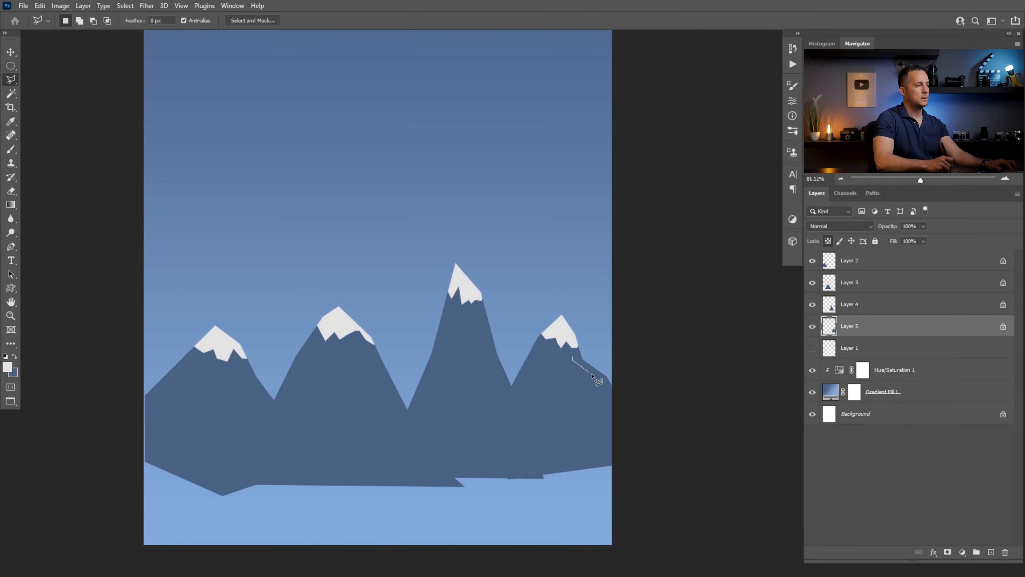
pyautogui.click(585, 388)
pyautogui.click(587, 381)
pyautogui.click(578, 372)
pyautogui.doubleClick(577, 357)
pyautogui.hotkey('alt', 'BackSpace')
pyautogui.hotkey('ctrl', 'd')
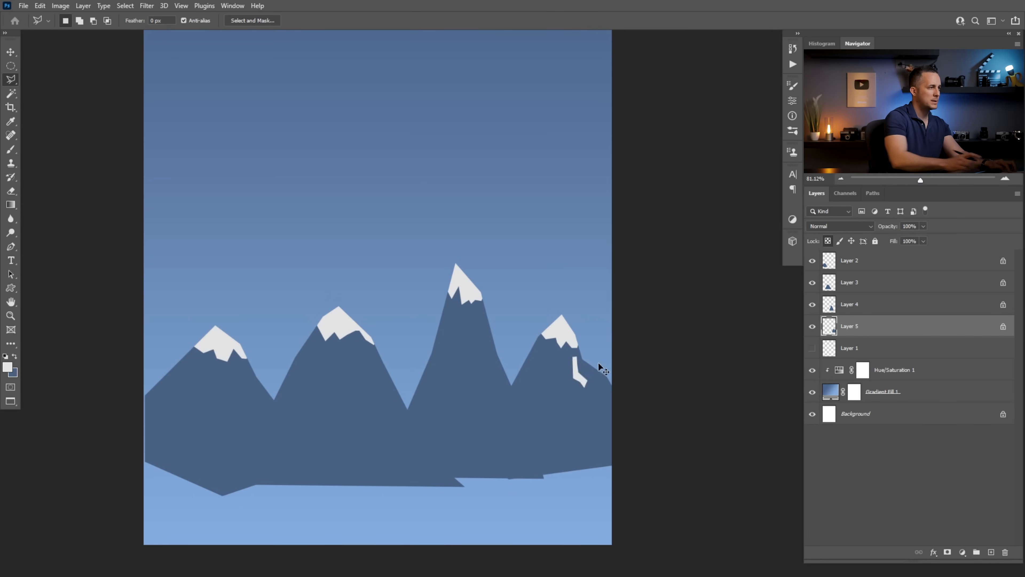
pyautogui.hotkey('ctrl', 'z')
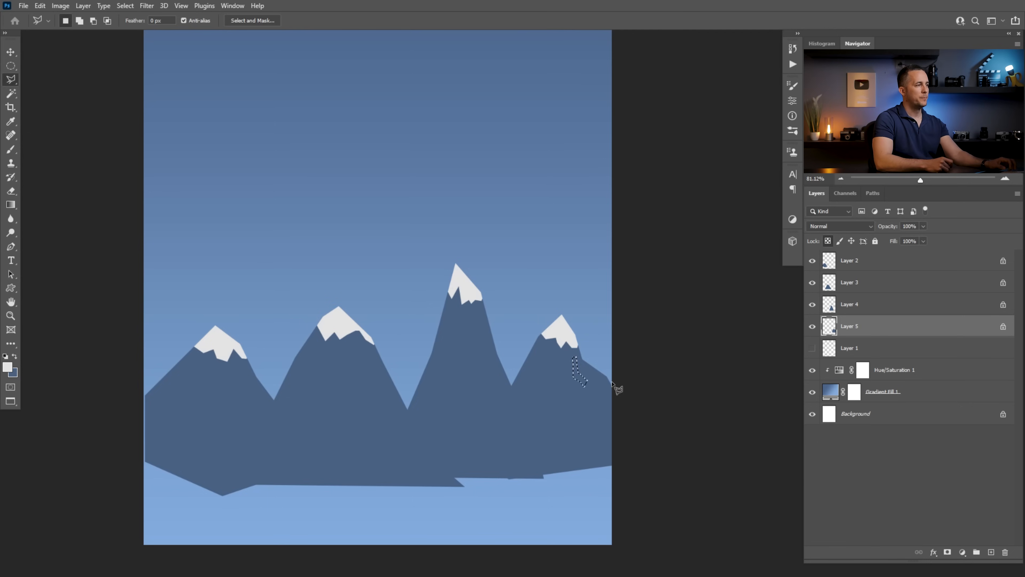
pyautogui.moveTo(417, 357); pyautogui.dragTo(483, 360)
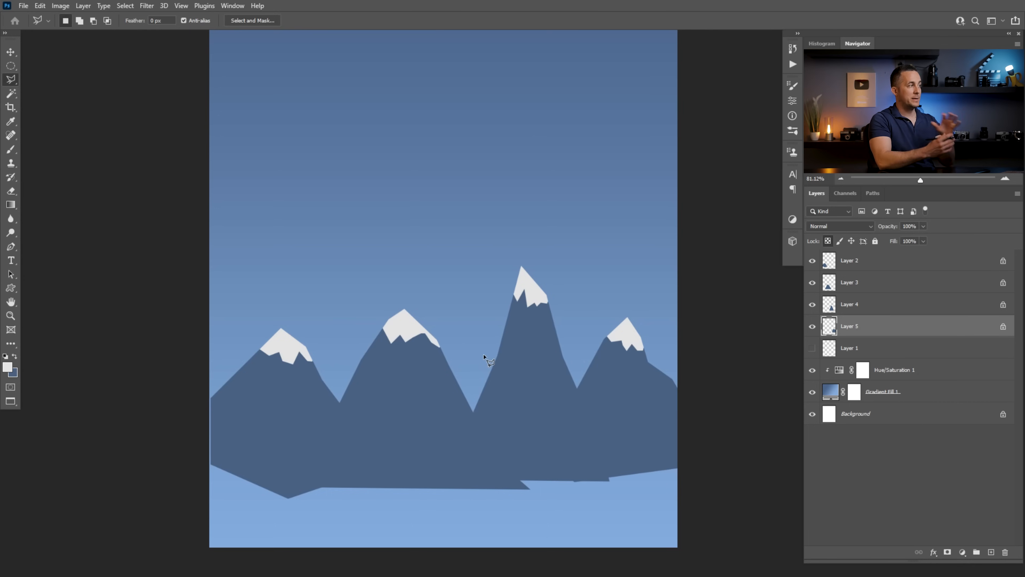
# Nudge the leftmost mountain slightly left to close the gap at the canvas edge
pyautogui.press('v')
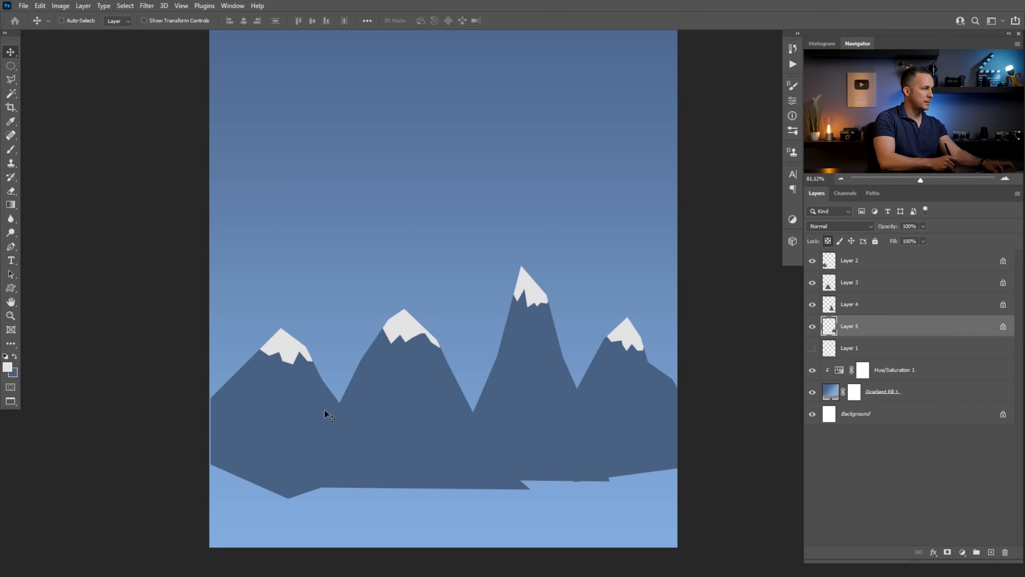
pyautogui.keyDown('ctrl'); pyautogui.click(294, 420); pyautogui.keyUp('ctrl')
pyautogui.moveTo(294, 420); pyautogui.dragTo(291, 421)
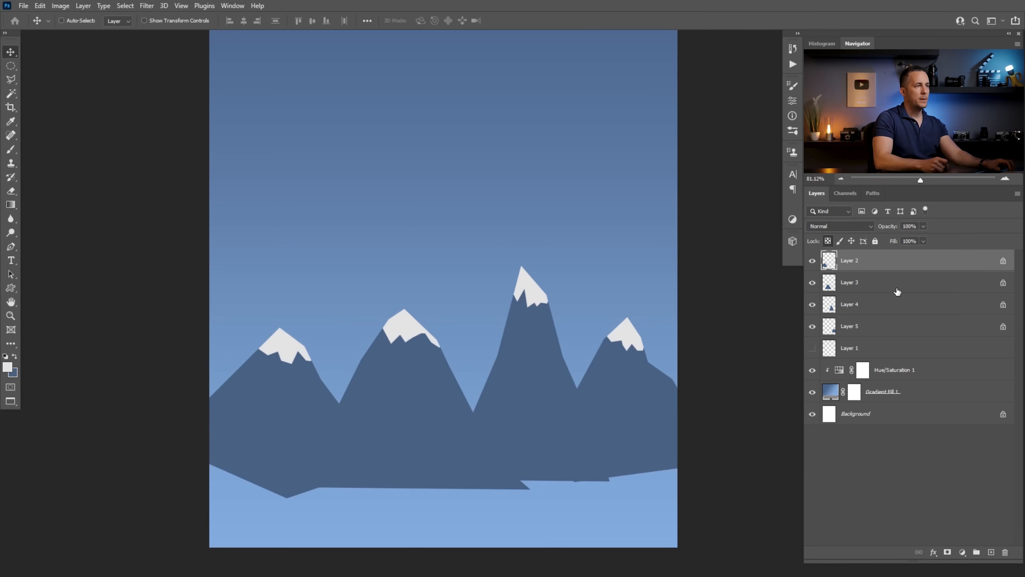
# Try darkening the whole leftmost mountain with a clipped Exposure adjustment of -1.63, and delete that adjustment
pyautogui.click(963, 552)
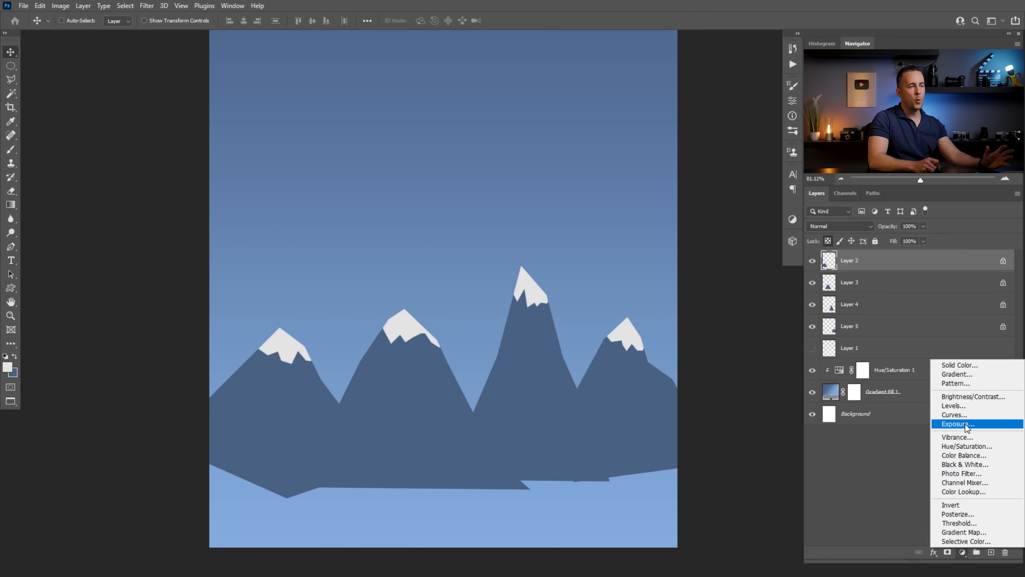
pyautogui.click(966, 424)
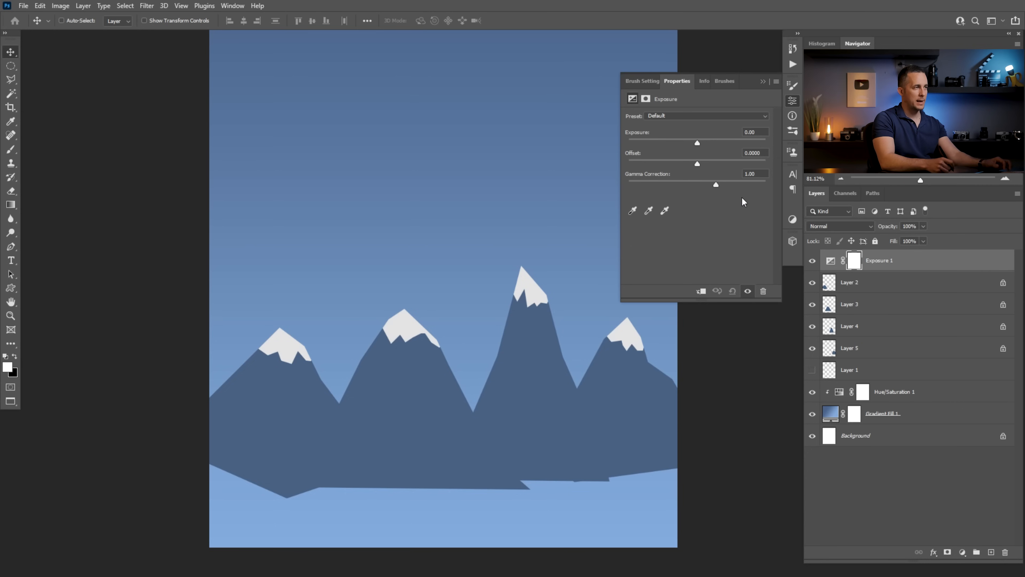
pyautogui.click(702, 292)
pyautogui.moveTo(697, 143); pyautogui.dragTo(680, 145)
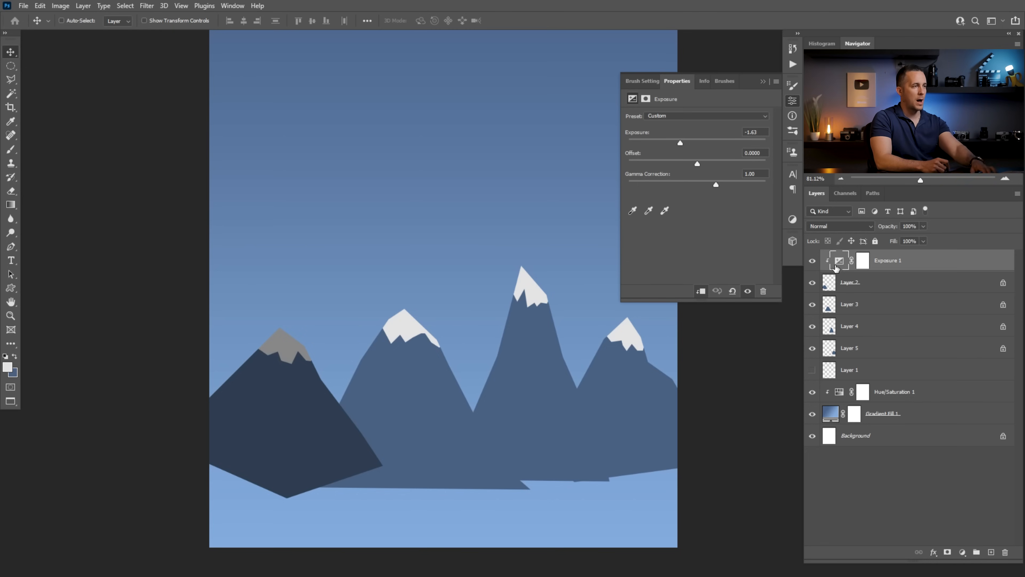
pyautogui.press('Delete')
pyautogui.click(762, 82)
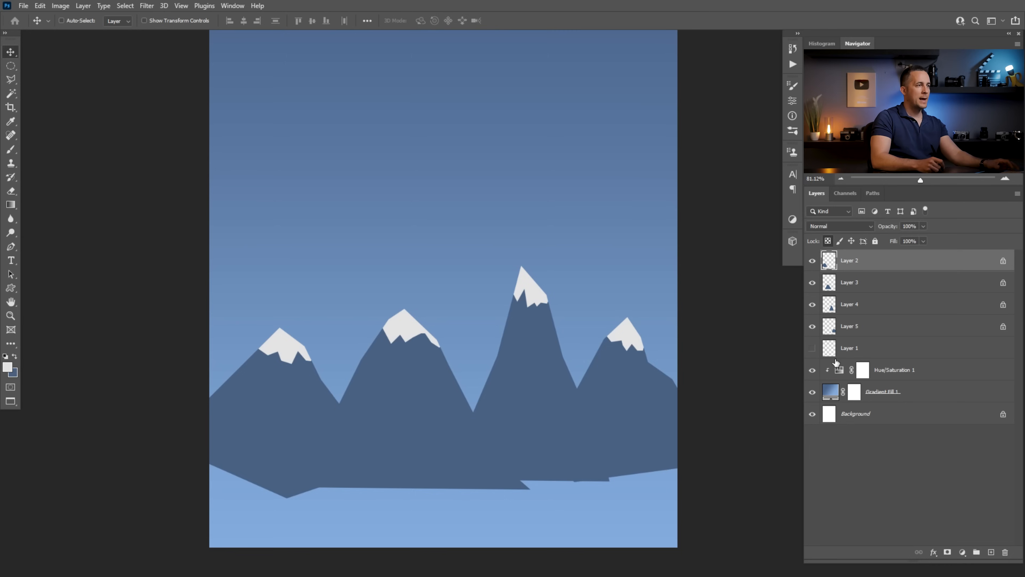
# Select the leftmost mountain's right side from its peak down and shade it with a clipped Exposure adjustment of -1.22
pyautogui.press('l')
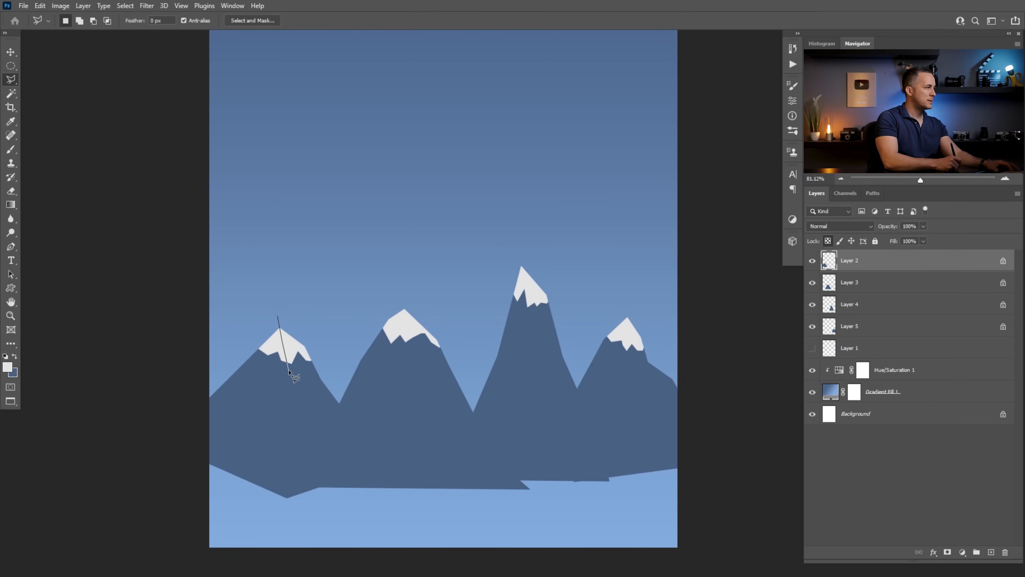
pyautogui.click(288, 378)
pyautogui.click(304, 402)
pyautogui.click(317, 446)
pyautogui.click(326, 496)
pyautogui.click(376, 510)
pyautogui.click(395, 452)
pyautogui.click(352, 341)
pyautogui.click(278, 318)
pyautogui.click(962, 552)
pyautogui.click(959, 426)
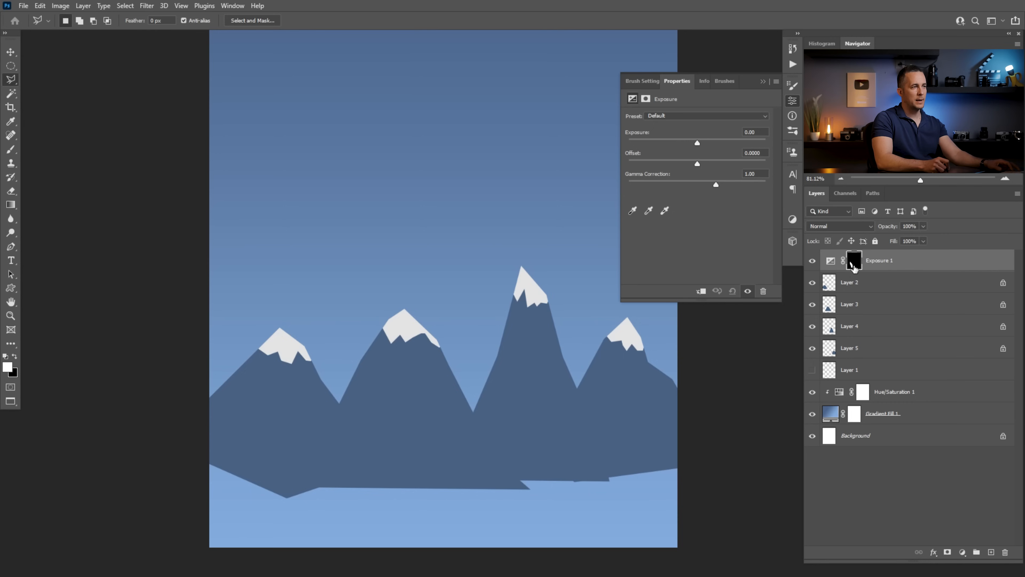
pyautogui.keyDown('alt'); pyautogui.click(832, 269); pyautogui.keyUp('alt')
pyautogui.moveTo(696, 143); pyautogui.dragTo(685, 142)
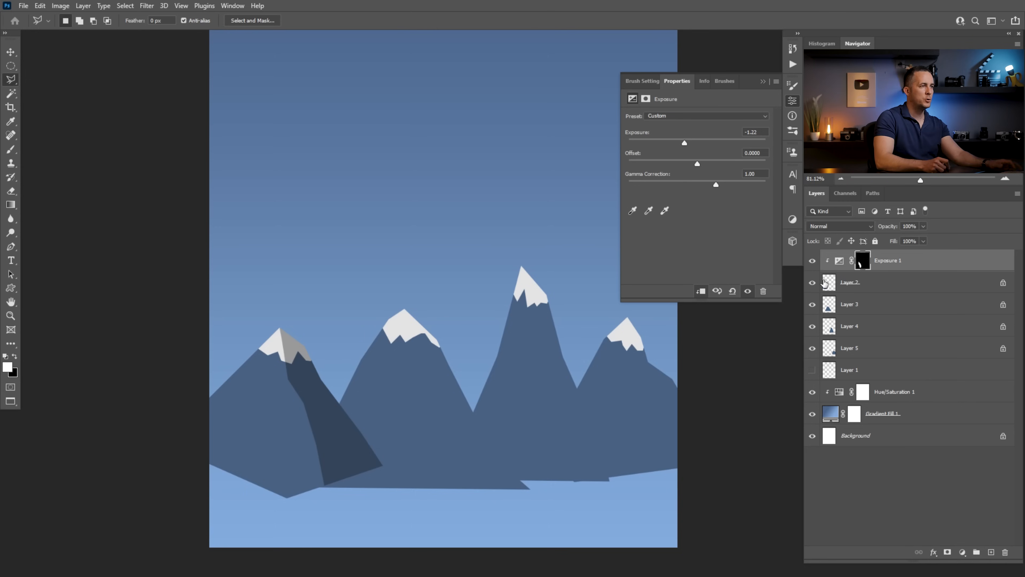
# Select the second mountain's right side from its peak down and darken it with a clipped Exposure adjustment
pyautogui.click(835, 303)
pyautogui.click(403, 301)
pyautogui.click(407, 331)
pyautogui.click(422, 354)
pyautogui.click(428, 380)
pyautogui.click(445, 467)
pyautogui.click(962, 552)
pyautogui.moveTo(698, 144); pyautogui.dragTo(686, 145)
# Select the tall third mountain's right side and darken it with its own clipped Exposure adjustment
pyautogui.click(839, 348)
pyautogui.click(521, 263)
pyautogui.click(547, 348)
pyautogui.click(552, 395)
pyautogui.click(572, 418)
pyautogui.click(961, 552)
pyautogui.click(956, 428)
pyautogui.hotkey('ctrl', 'alt', 'g')
# Select the rightmost mountain's right side and shade it with a clipped Exposure adjustment of -1.06
pyautogui.click(828, 393)
pyautogui.click(627, 316)
pyautogui.click(631, 335)
pyautogui.click(633, 367)
pyautogui.click(645, 391)
pyautogui.click(962, 552)
pyautogui.click(959, 429)
pyautogui.hotkey('ctrl', 'alt', 'g')
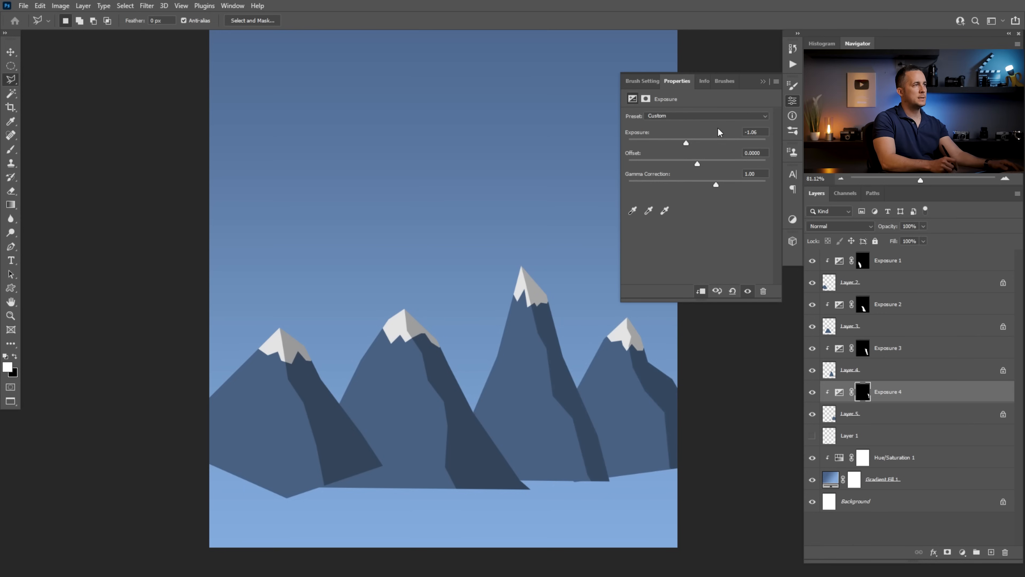
pyautogui.click(762, 82)
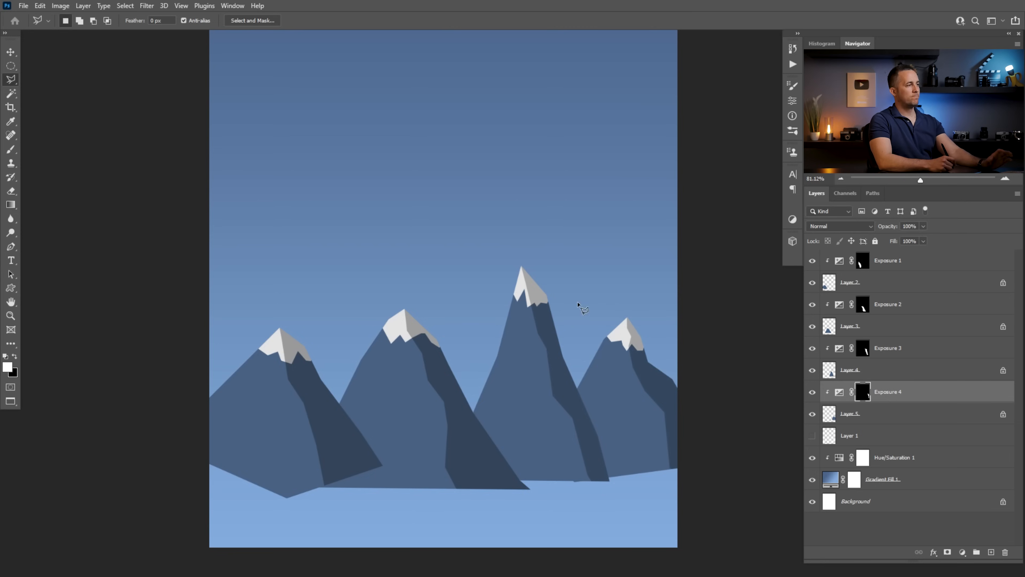
# Add a Drop Shadow to the leftmost mountain layer with 51% opacity, 71 px distance, 20% spread and 81 px size
pyautogui.scroll(-1, 536, 343)
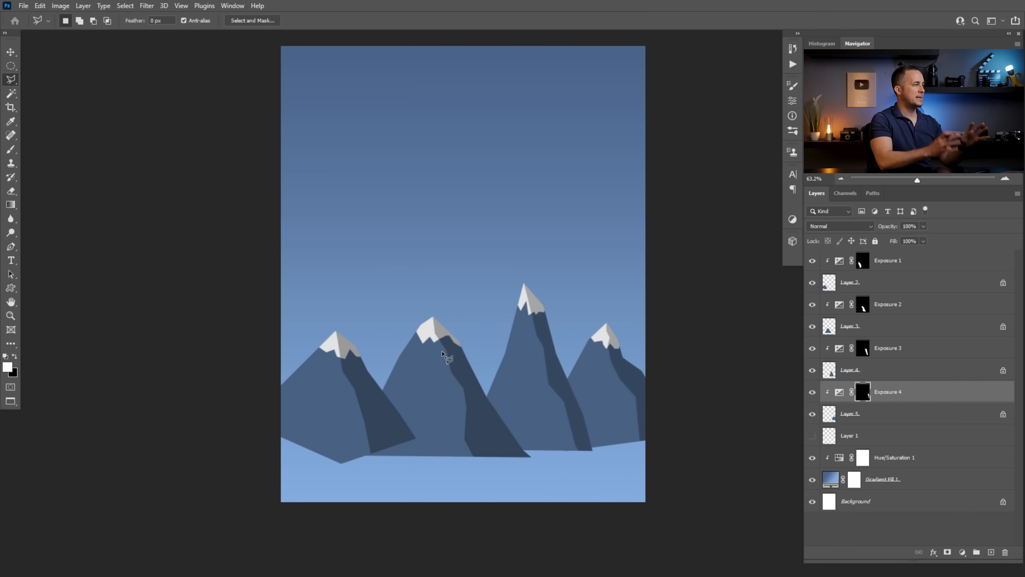
pyautogui.moveTo(457, 364); pyautogui.dragTo(507, 369)
pyautogui.moveTo(429, 344); pyautogui.dragTo(361, 358)
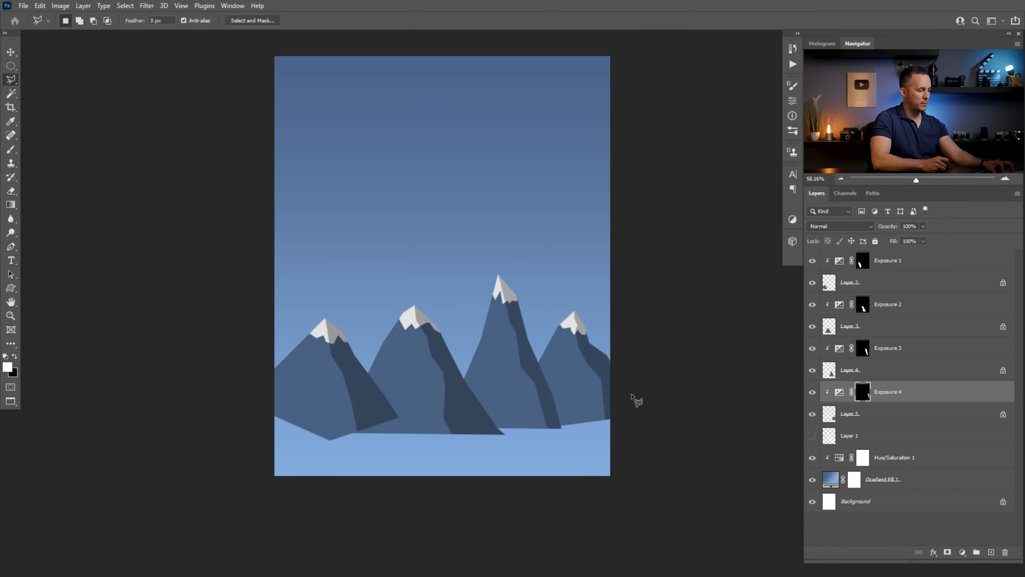
pyautogui.press('v')
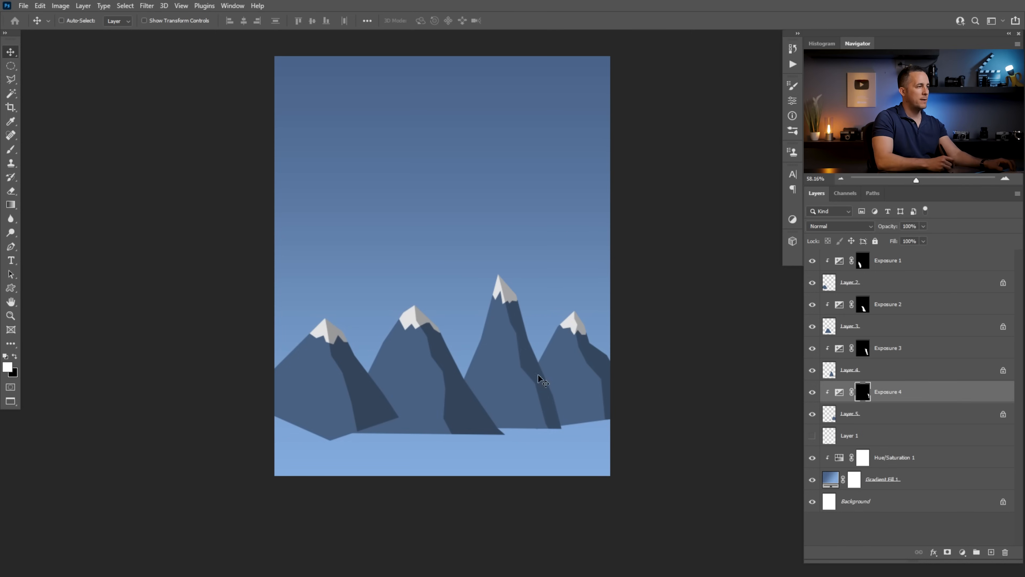
pyautogui.click(902, 285)
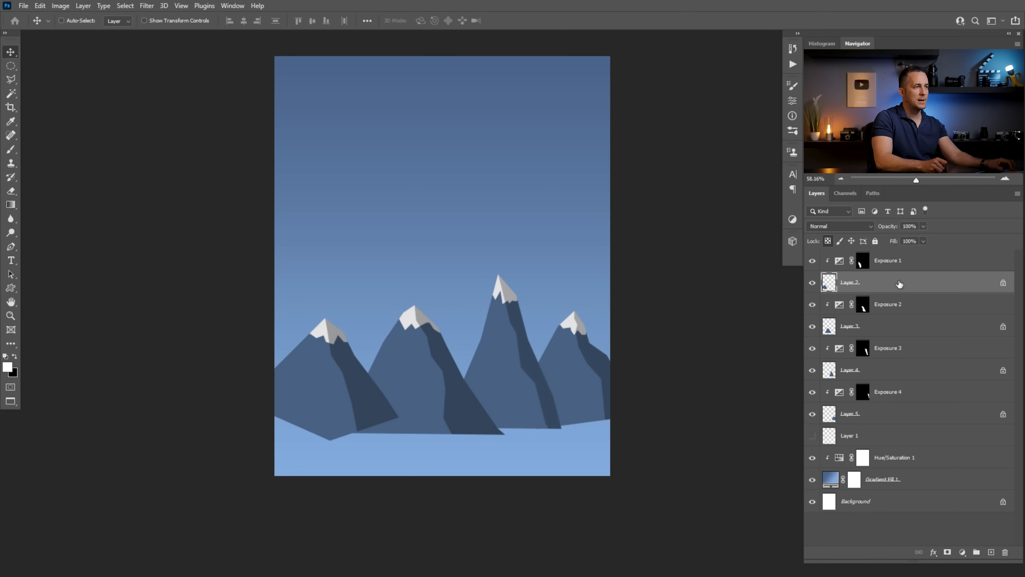
pyautogui.doubleClick(845, 287)
pyautogui.moveTo(552, 224); pyautogui.dragTo(728, 255)
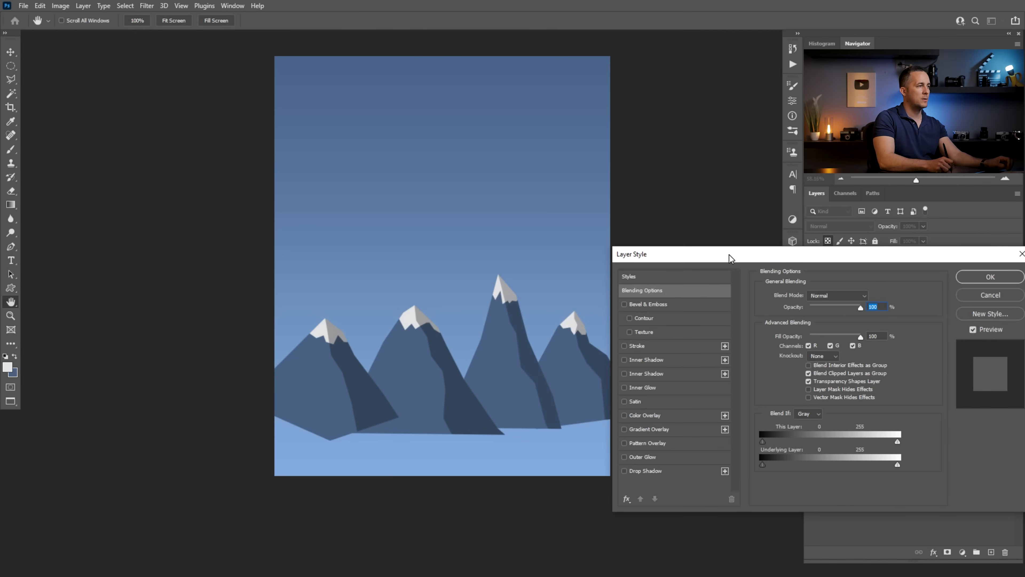
pyautogui.click(645, 470)
pyautogui.moveTo(824, 310); pyautogui.dragTo(819, 369)
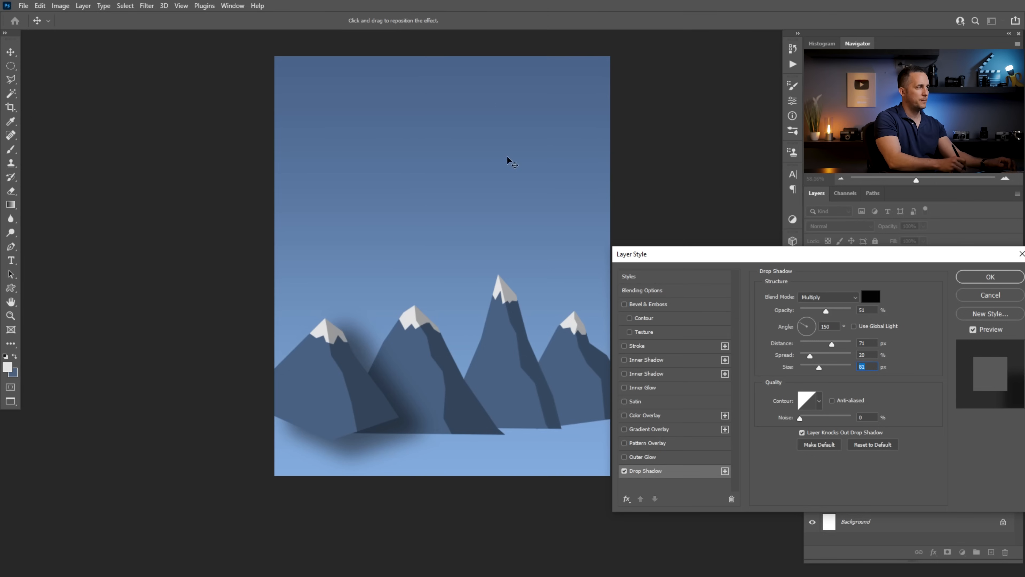
# Refine the leftmost mountain's drop shadow to 39% opacity, 158° angle, 51 px distance and 70 px size, with a lower spread
pyautogui.moveTo(818, 368); pyautogui.dragTo(826, 345)
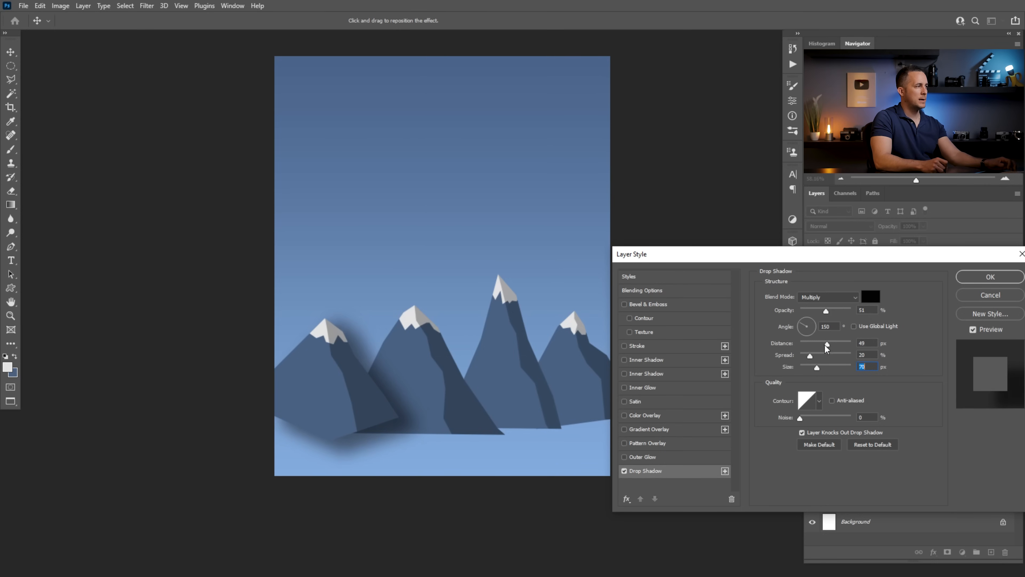
pyautogui.click(801, 324)
pyautogui.click(803, 323)
pyautogui.moveTo(827, 309); pyautogui.dragTo(820, 311)
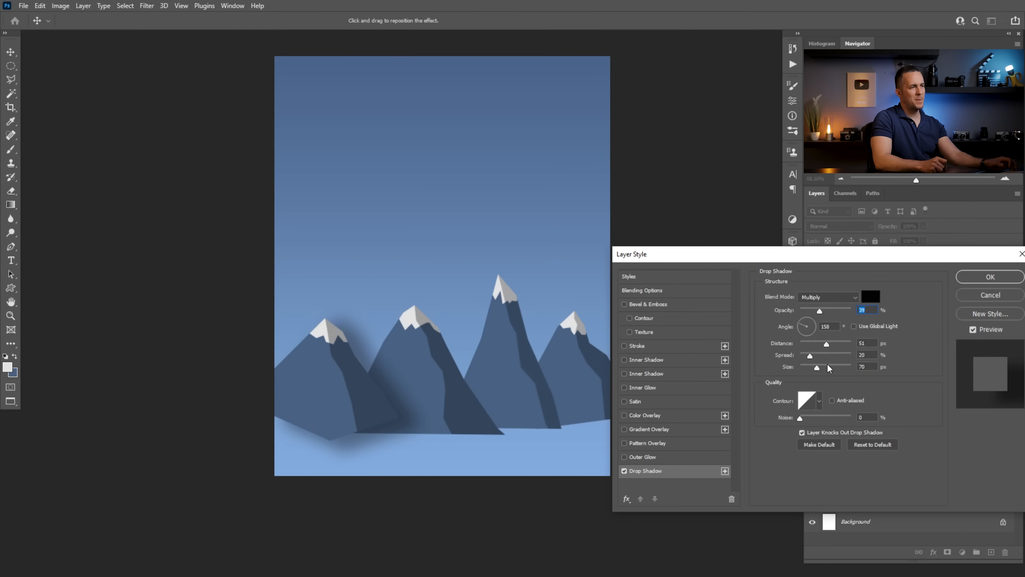
pyautogui.moveTo(810, 356)
pyautogui.mouseDown()
pyautogui.moveTo(801, 355)
pyautogui.moveTo(822, 353)
pyautogui.moveTo(796, 354)
pyautogui.mouseUp()
pyautogui.click(982, 277)
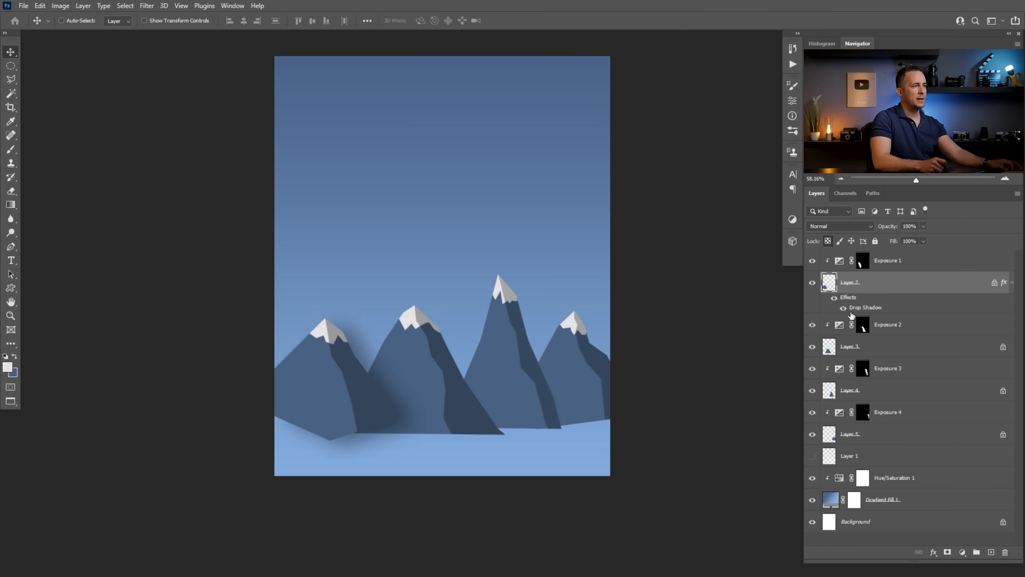
# Copy the leftmost mountain's drop shadow effect onto the other three mountain layers
pyautogui.moveTo(849, 298); pyautogui.dragTo(890, 475)
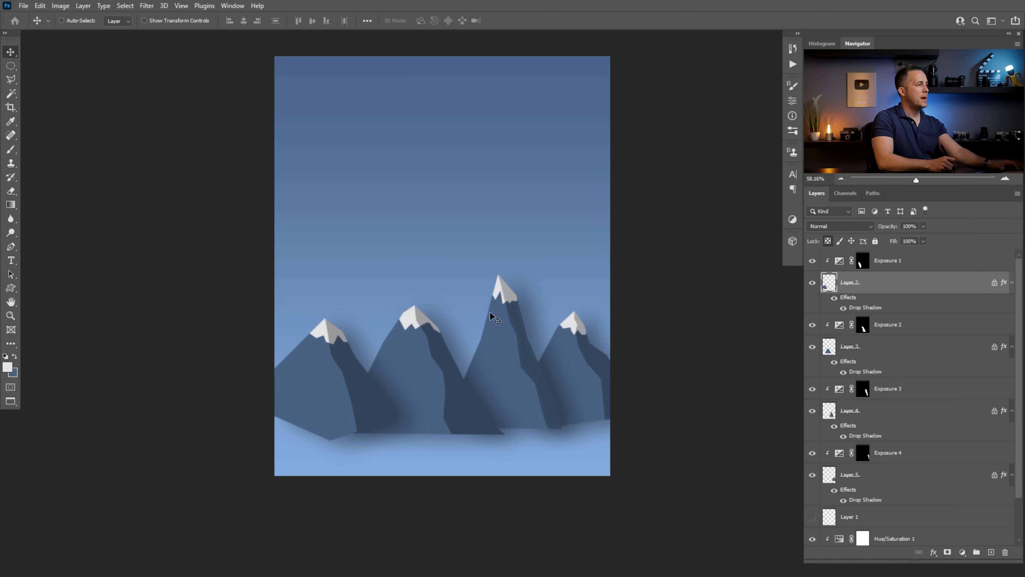
pyautogui.moveTo(498, 351); pyautogui.dragTo(377, 354)
pyautogui.moveTo(461, 370)
pyautogui.mouseDown()
pyautogui.moveTo(473, 369)
pyautogui.moveTo(453, 361)
pyautogui.mouseUp()
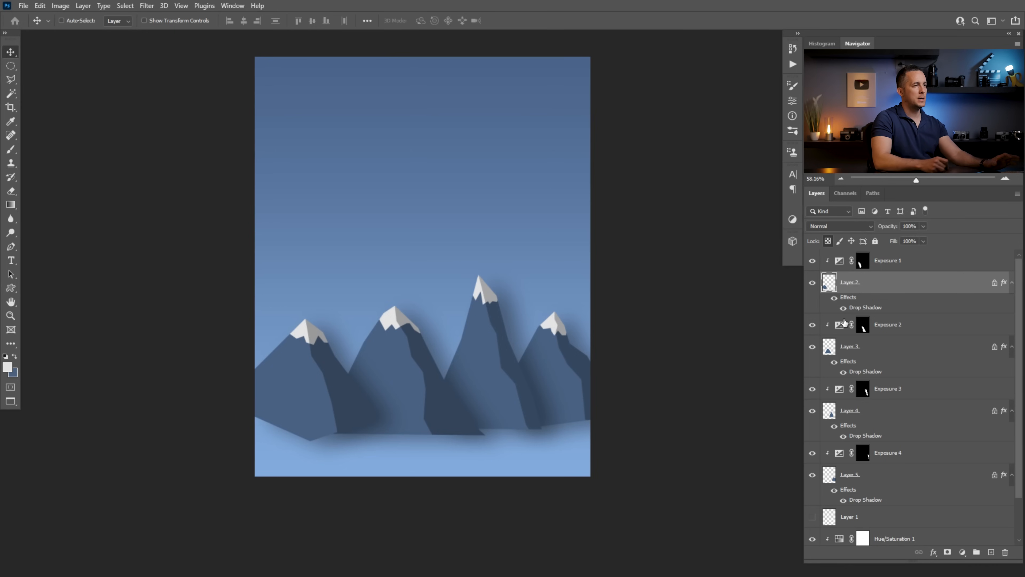
# Group all mountain layers together with their Exposure adjustments and name the group "Mountains"
pyautogui.click(885, 264)
pyautogui.moveTo(1018, 304); pyautogui.dragTo(1018, 354)
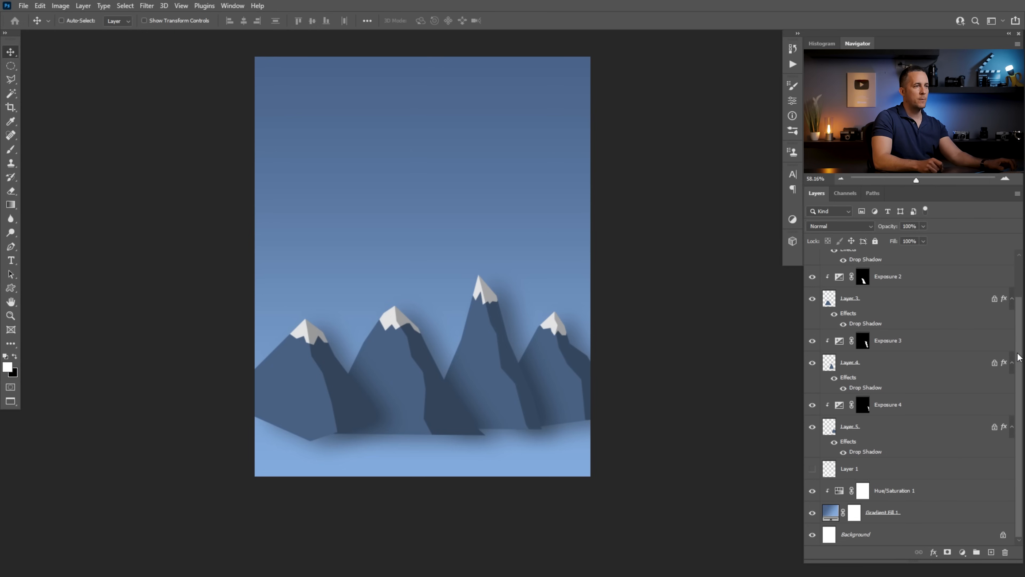
pyautogui.keyDown('shift'); pyautogui.click(830, 428); pyautogui.keyUp('shift')
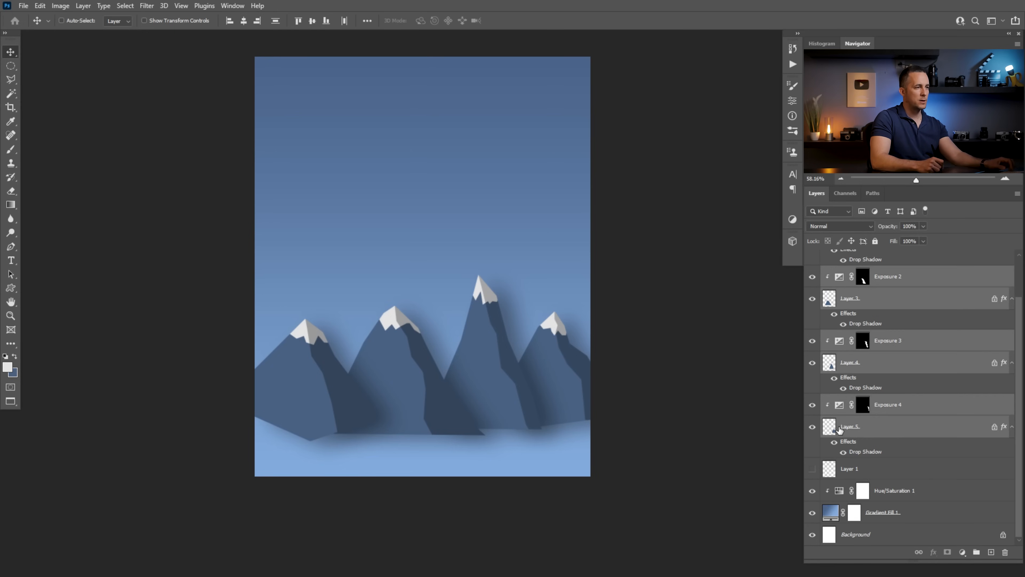
pyautogui.hotkey('ctrl', 'g')
pyautogui.doubleClick(852, 256)
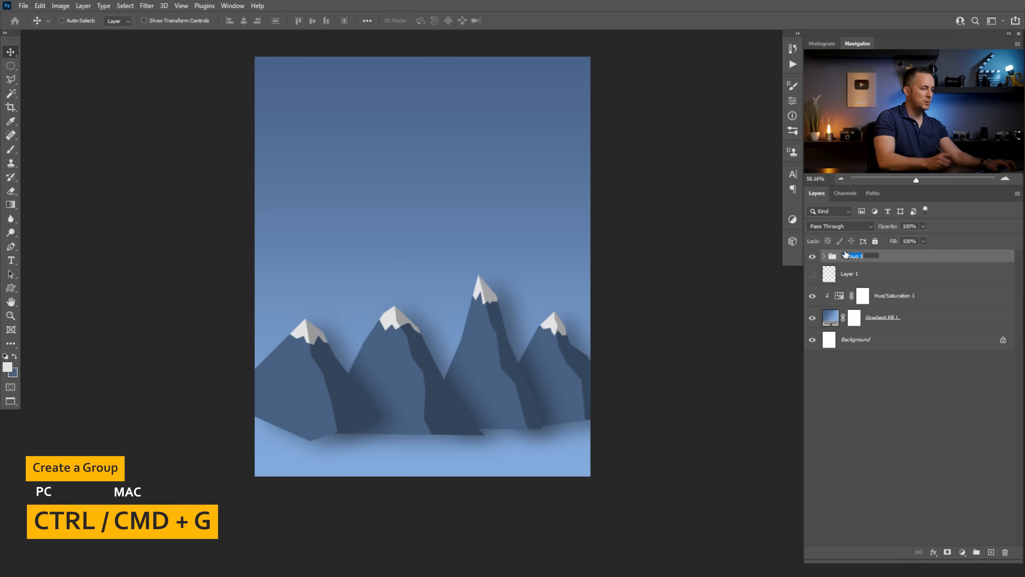
pyautogui.write('Mountains')
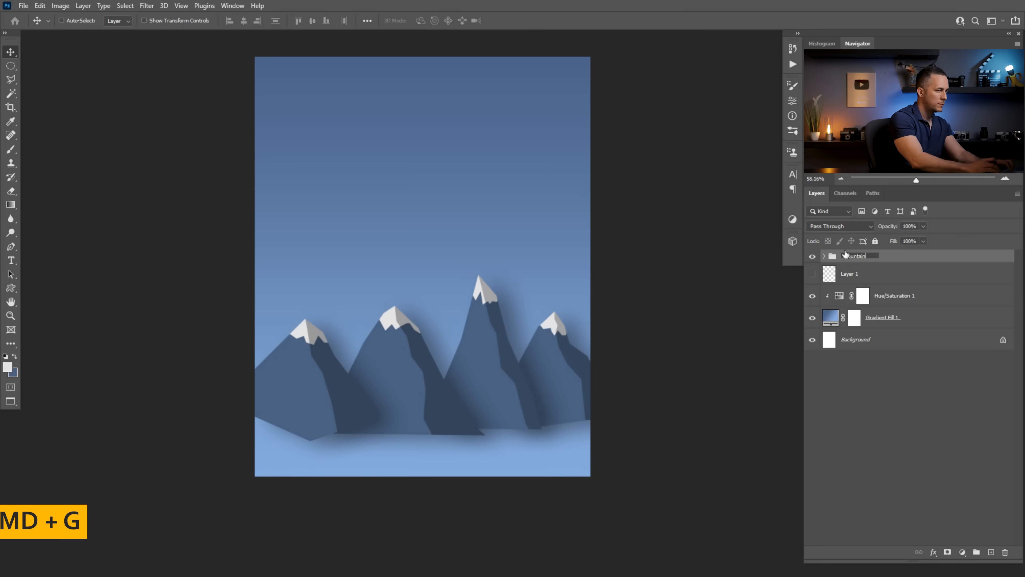
pyautogui.press('Return')
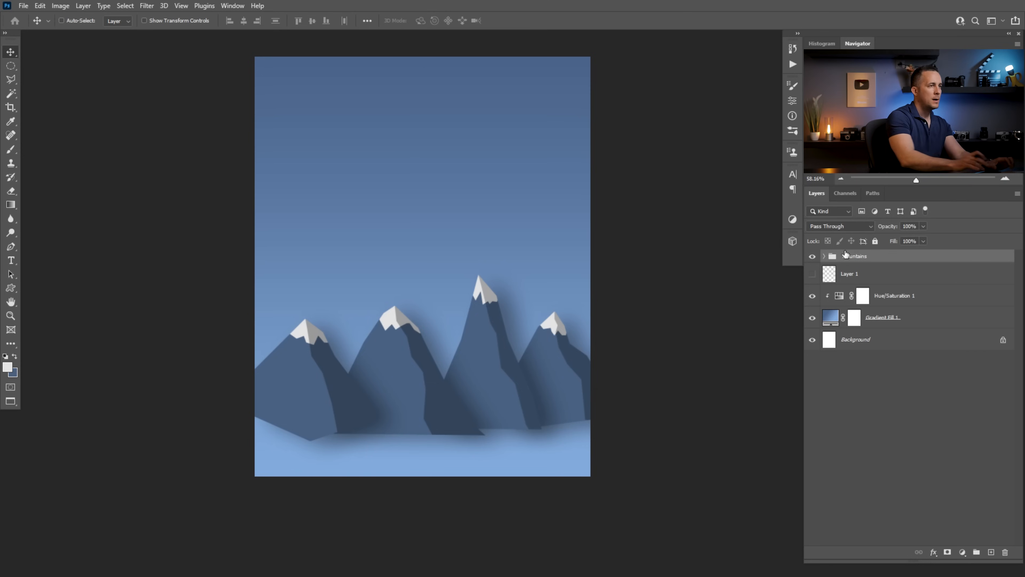
# Create a new layer above the Mountains group and set up a 100 px Hard Round brush for painting clouds
pyautogui.click(993, 552)
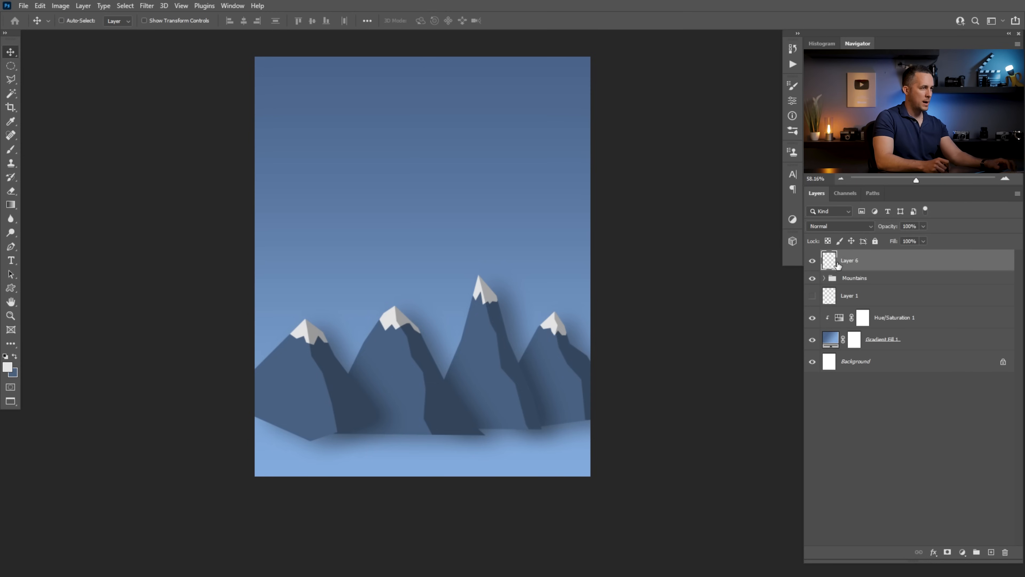
pyautogui.press('b')
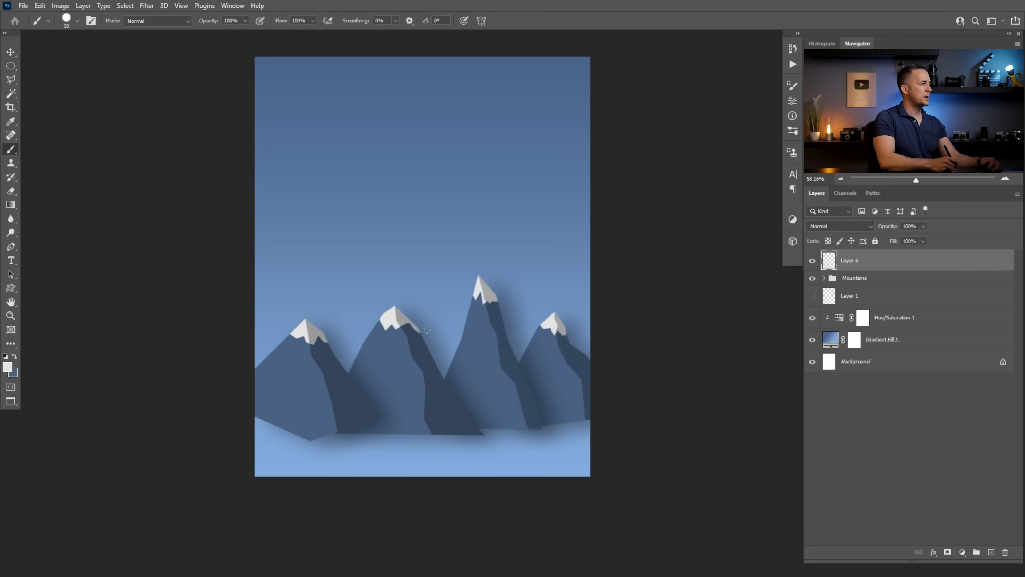
pyautogui.press(']')
pyautogui.press(']')
pyautogui.press(']')
pyautogui.rightClick(431, 299)
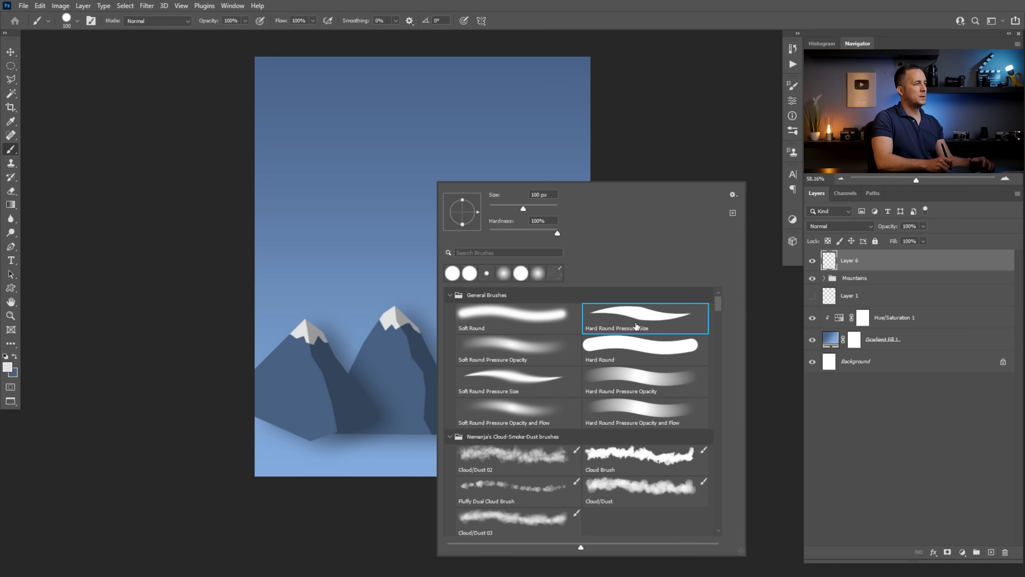
pyautogui.click(606, 358)
pyautogui.click(339, 354)
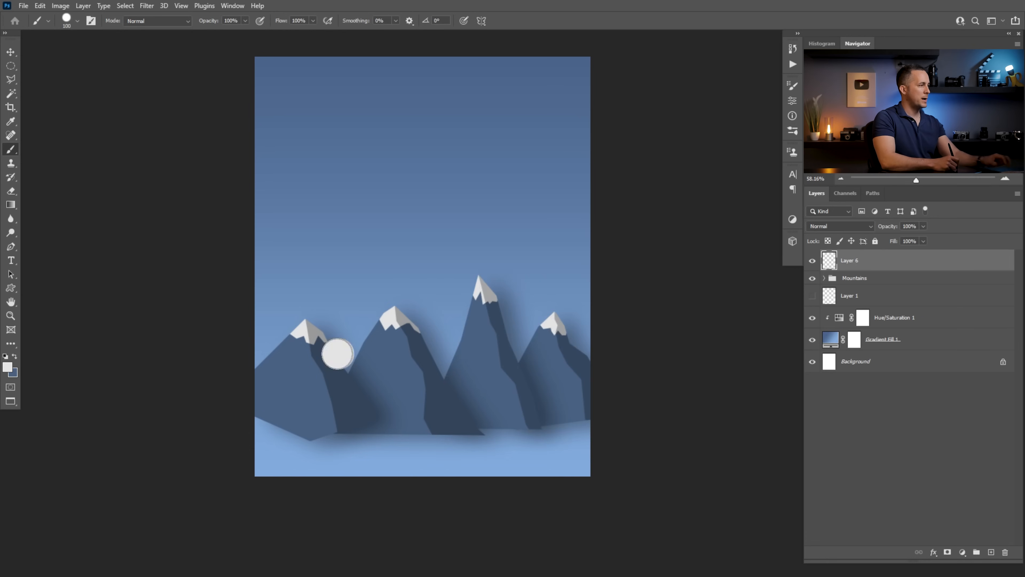
pyautogui.hotkey('ctrl', 'z')
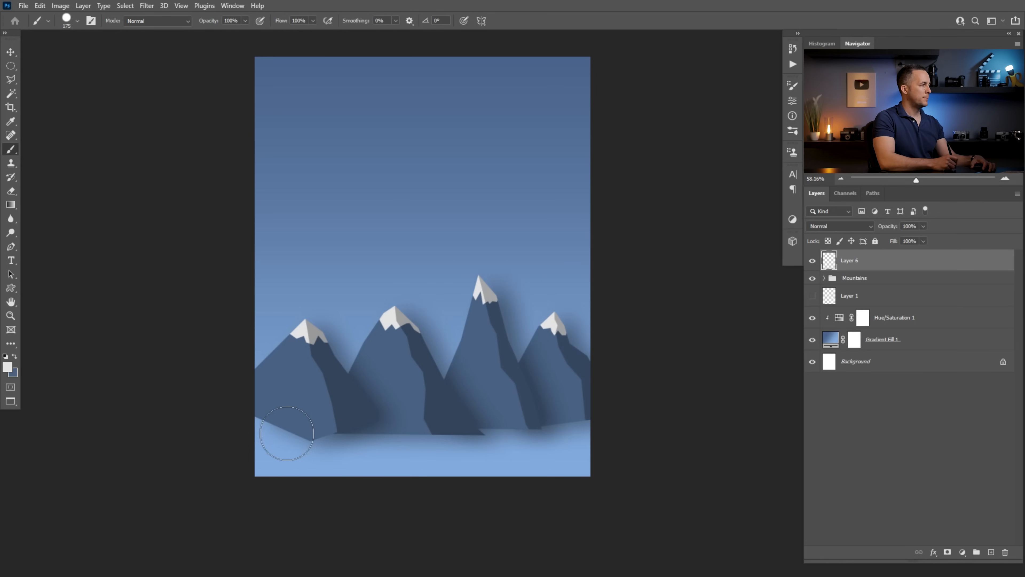
# Paint a light grey cloud base across the canvas bottom with a 175 px brush, adding round puffs at its left end
pyautogui.press(']')
pyautogui.press(']')
pyautogui.click(267, 424)
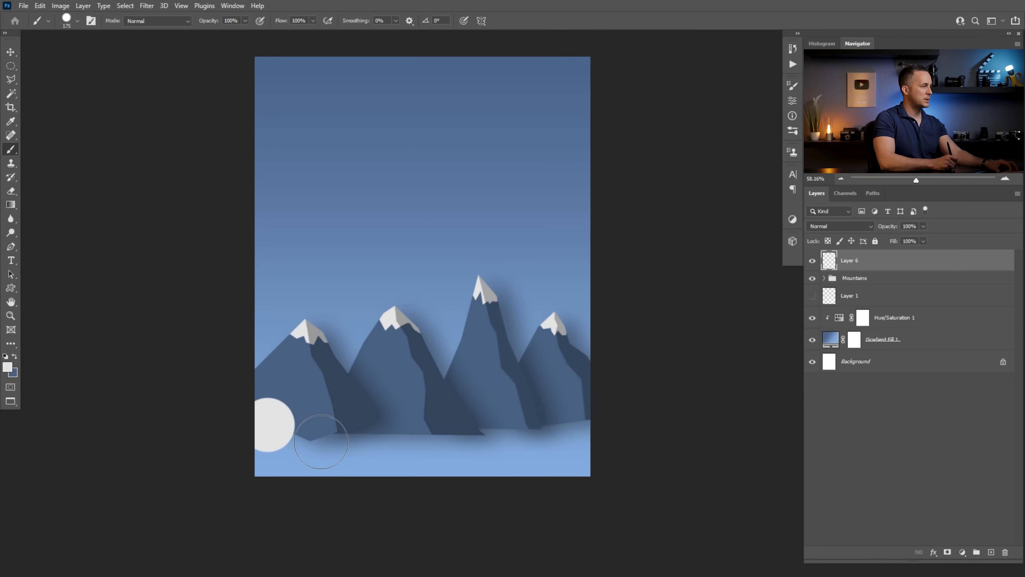
pyautogui.click(301, 443)
pyautogui.moveTo(261, 458); pyautogui.dragTo(618, 469)
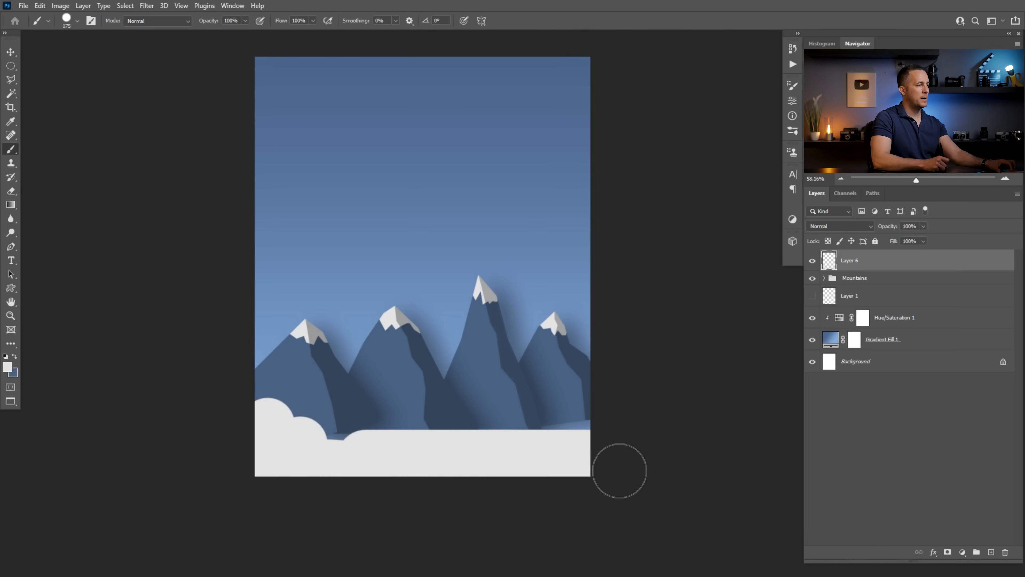
# Dab round light grey puffs of varied sizes along the cloud's upper edge, with the tallest ones at both canvas sides
pyautogui.press('[')
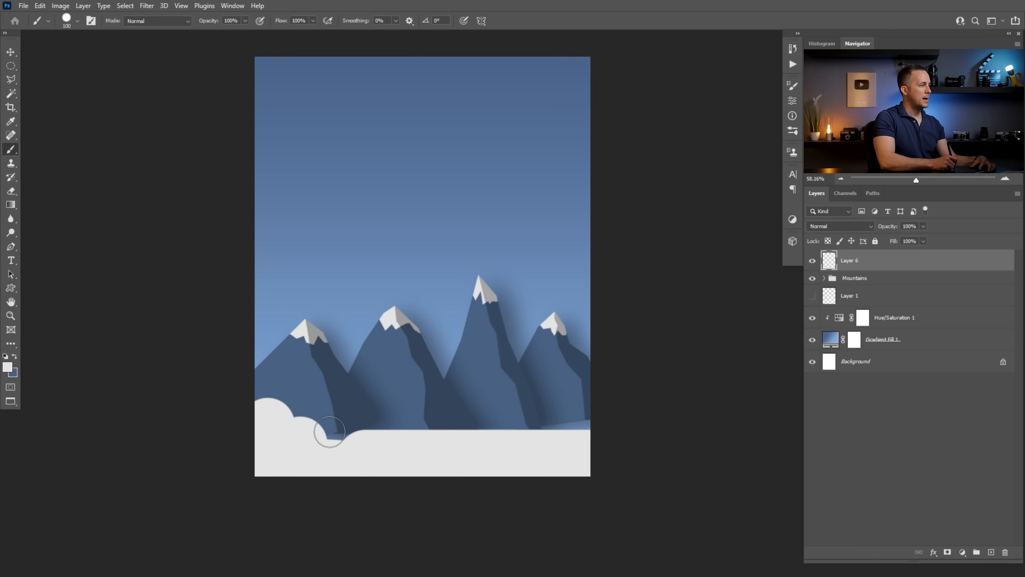
pyautogui.click(332, 436)
pyautogui.click(360, 436)
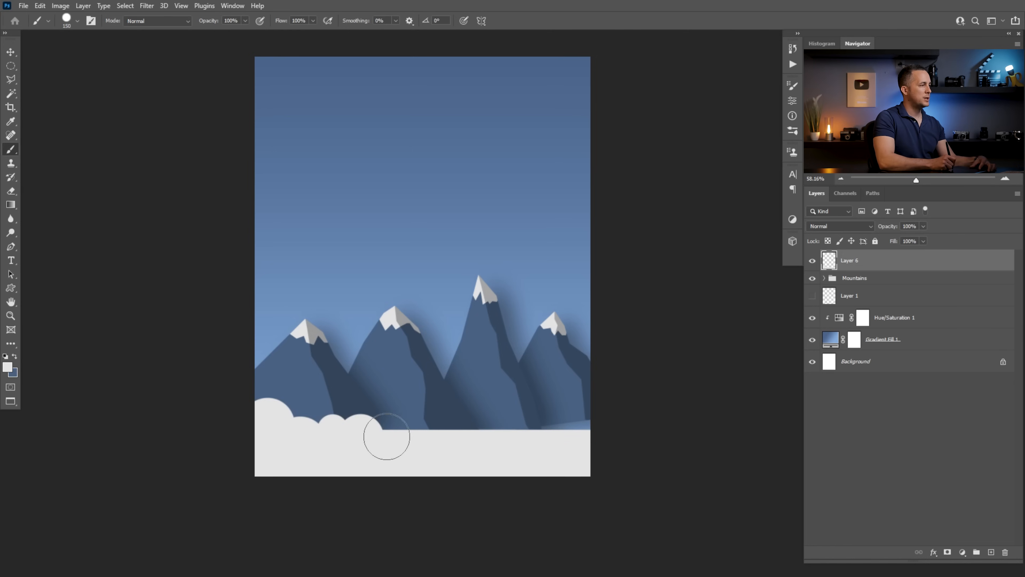
pyautogui.click(388, 418)
pyautogui.click(424, 439)
pyautogui.click(558, 414)
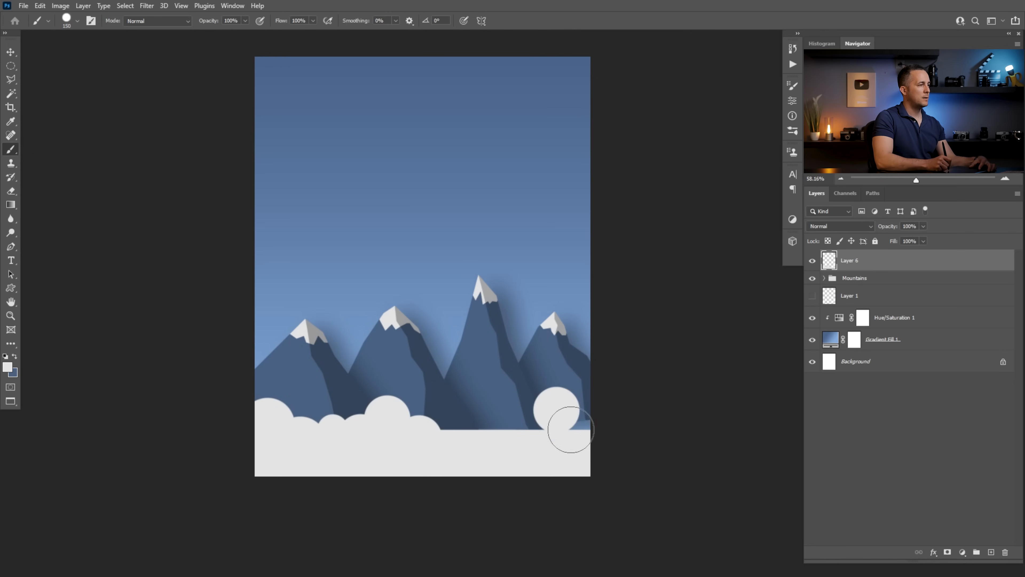
pyautogui.click(582, 390)
pyautogui.click(543, 436)
pyautogui.click(514, 433)
pyautogui.click(473, 441)
pyautogui.press('[')
pyautogui.click(445, 428)
pyautogui.press(']')
pyautogui.press(']')
pyautogui.press(']')
pyautogui.click(246, 416)
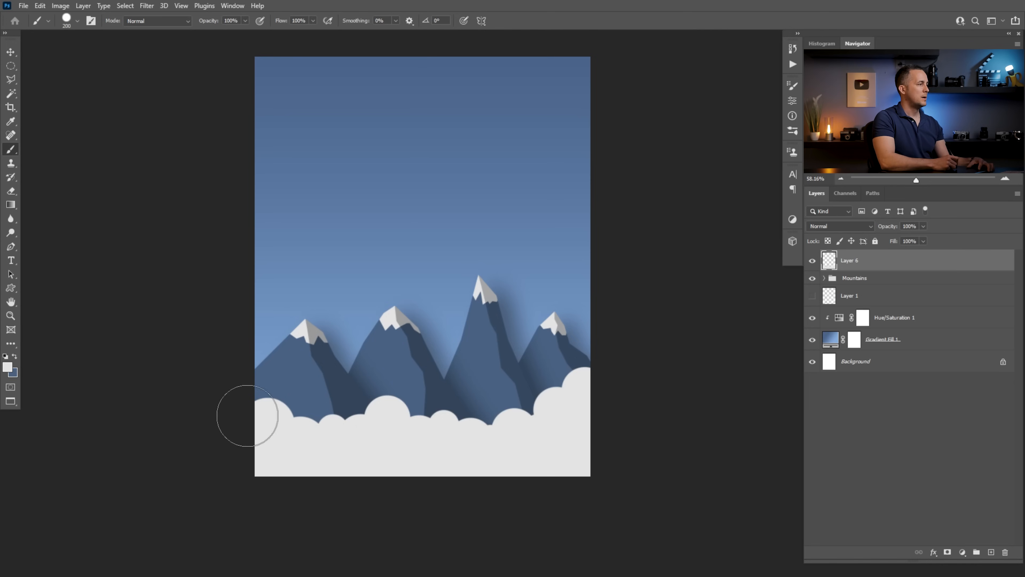
# Create a new layer beneath the grey cloud layer and set the foreground colour to cream f1e8c6
pyautogui.click(992, 551)
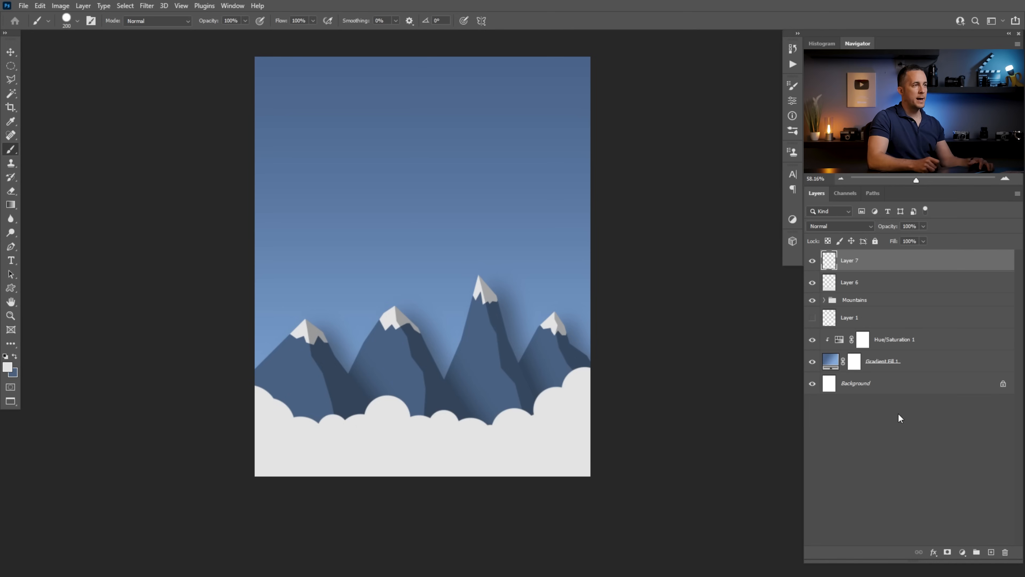
pyautogui.click(14, 367)
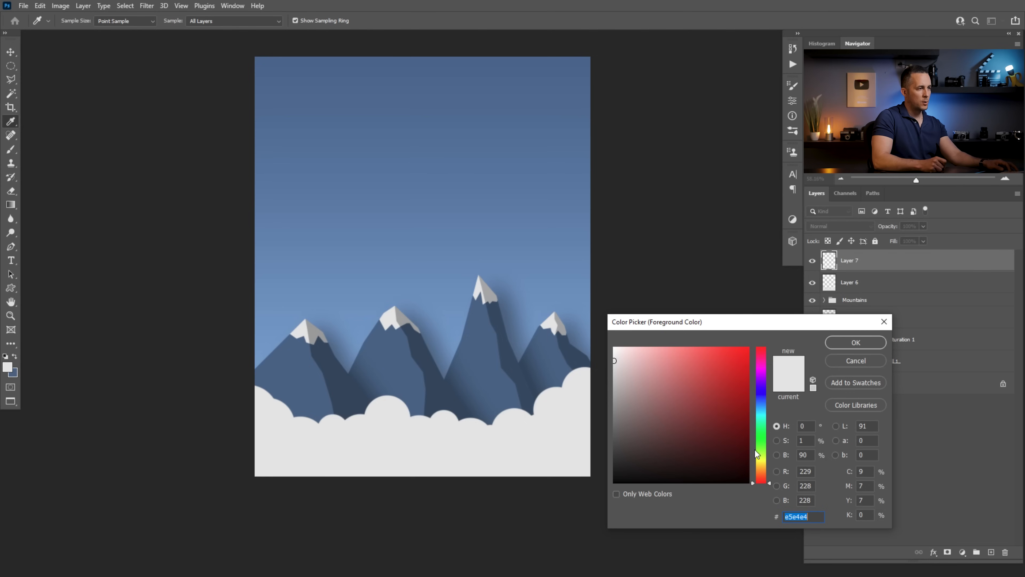
pyautogui.click(762, 465)
pyautogui.moveTo(617, 358); pyautogui.dragTo(638, 355)
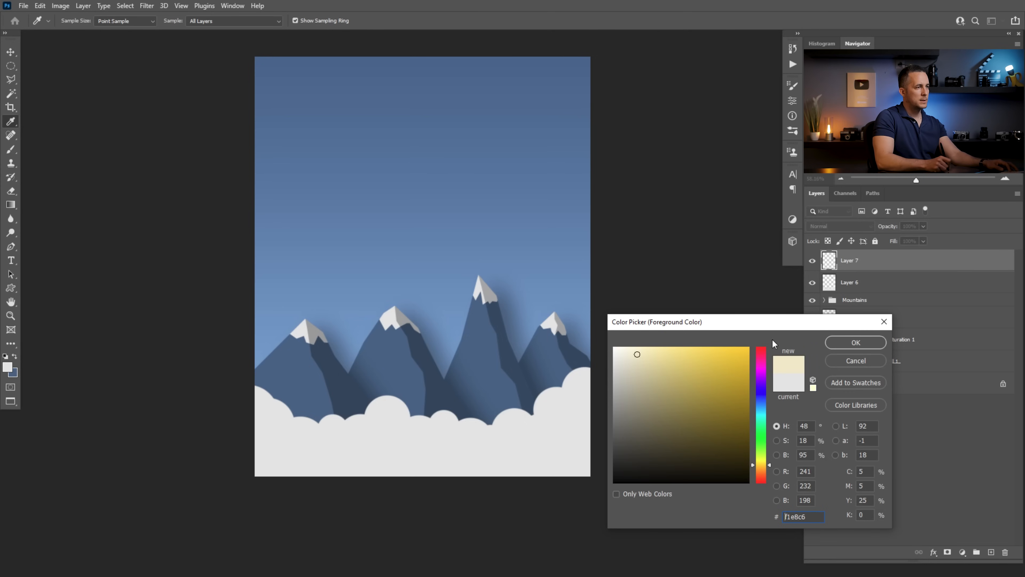
pyautogui.click(856, 342)
pyautogui.moveTo(829, 266); pyautogui.dragTo(830, 293)
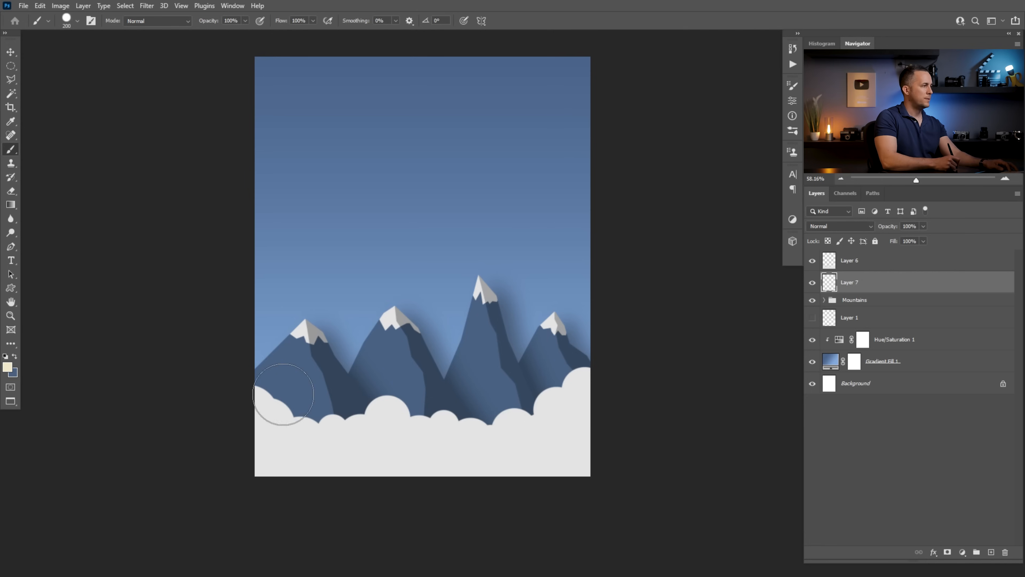
# Paint cream cloud puffs of varied sizes behind the grey cloud, with the largest ones near the middle
pyautogui.click(390, 391)
pyautogui.press('[')
pyautogui.press('[')
pyautogui.moveTo(419, 406)
pyautogui.mouseDown()
pyautogui.moveTo(441, 390)
pyautogui.moveTo(456, 415)
pyautogui.moveTo(549, 410)
pyautogui.mouseUp()
pyautogui.moveTo(355, 419)
pyautogui.mouseDown()
pyautogui.moveTo(316, 406)
pyautogui.moveTo(312, 424)
pyautogui.moveTo(326, 402)
pyautogui.moveTo(330, 412)
pyautogui.moveTo(291, 414)
pyautogui.mouseUp()
pyautogui.press('[')
pyautogui.press('[')
pyautogui.press(']')
pyautogui.click(277, 403)
pyautogui.click(308, 410)
pyautogui.press('[')
pyautogui.moveTo(416, 387)
pyautogui.mouseDown()
pyautogui.moveTo(426, 412)
pyautogui.moveTo(421, 376)
pyautogui.mouseUp()
pyautogui.hotkey('ctrl', 'z')
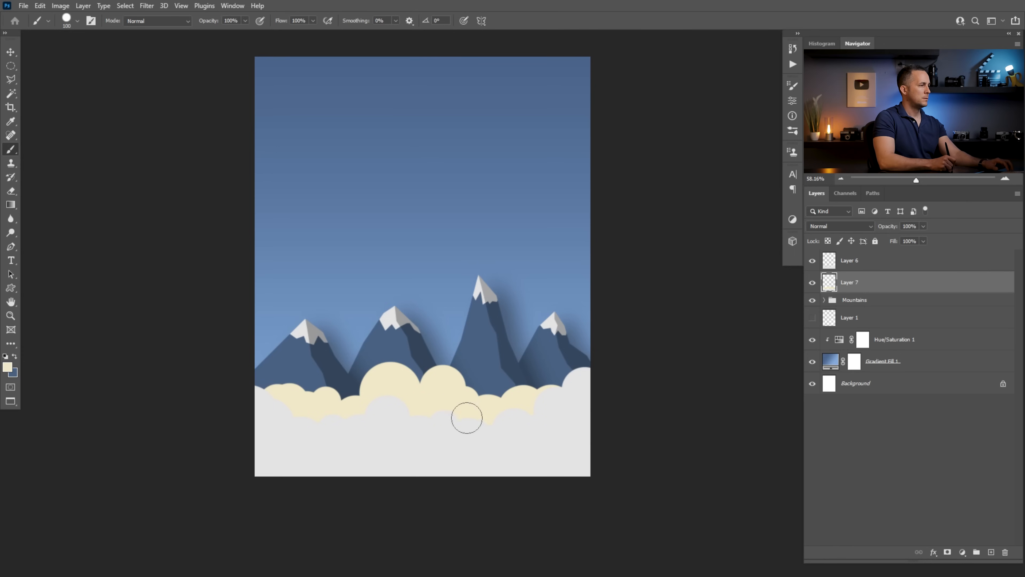
# Extend the cream cloud to the canvas's left edge with puffs from a 125 px brush
pyautogui.press(']')
pyautogui.moveTo(304, 393); pyautogui.dragTo(257, 388)
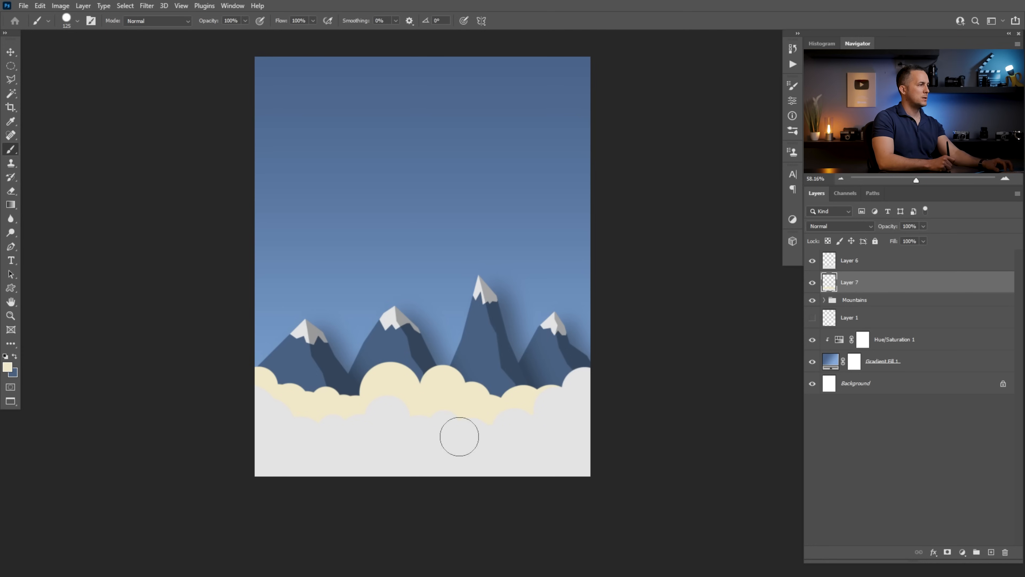
pyautogui.moveTo(365, 379); pyautogui.dragTo(378, 382)
pyautogui.hotkey('ctrl', 'z')
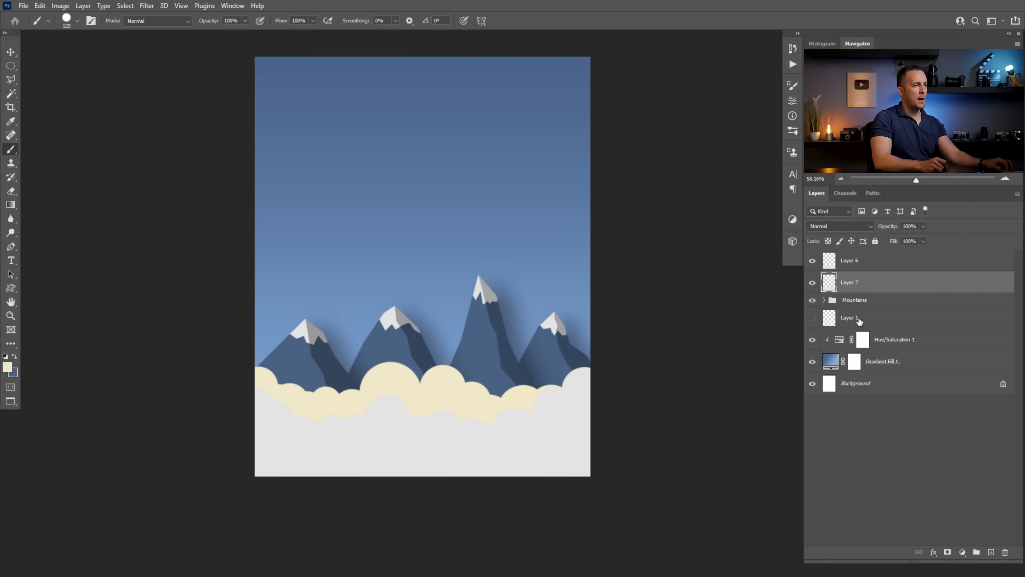
# Copy the drop shadow from a mountain layer in the Mountains group onto the grey cloud layer
pyautogui.click(823, 300)
pyautogui.moveTo(855, 354); pyautogui.dragTo(884, 262)
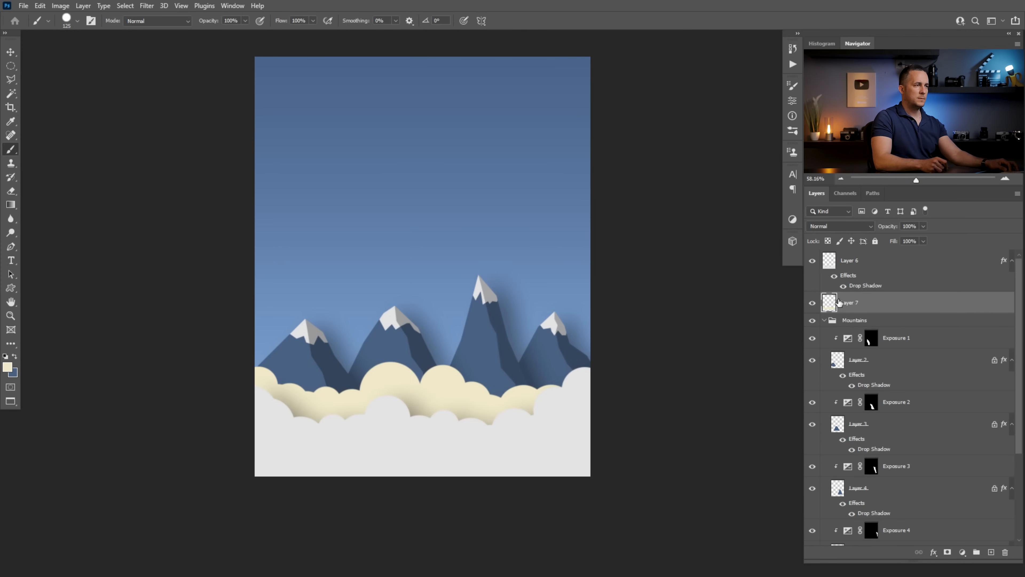
# Copy the front cloud's drop shadow onto the cream cloud layer behind it, and open the front cloud's drop shadow settings
pyautogui.moveTo(847, 276); pyautogui.dragTo(869, 319)
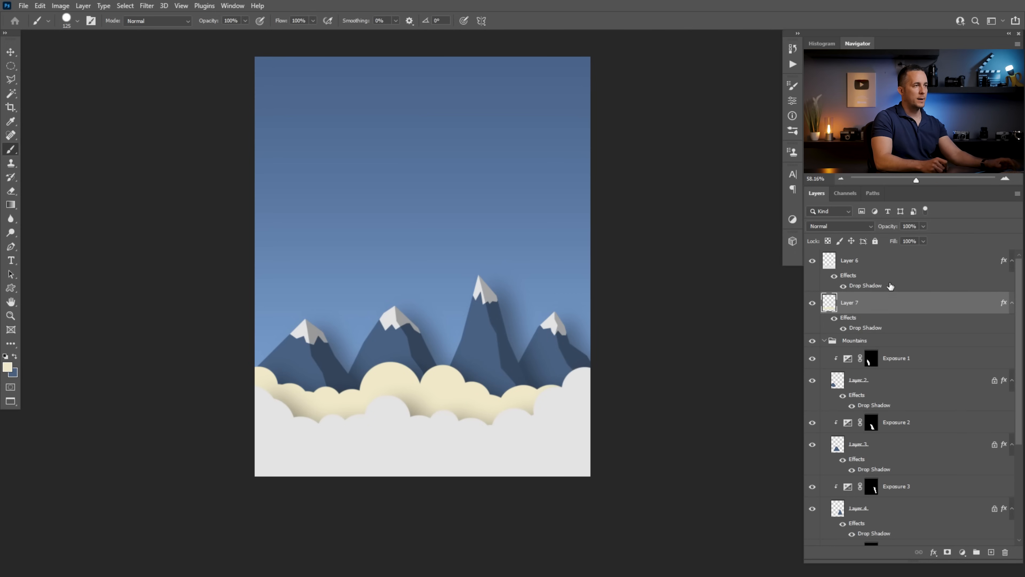
pyautogui.click(849, 277)
pyautogui.doubleClick(853, 288)
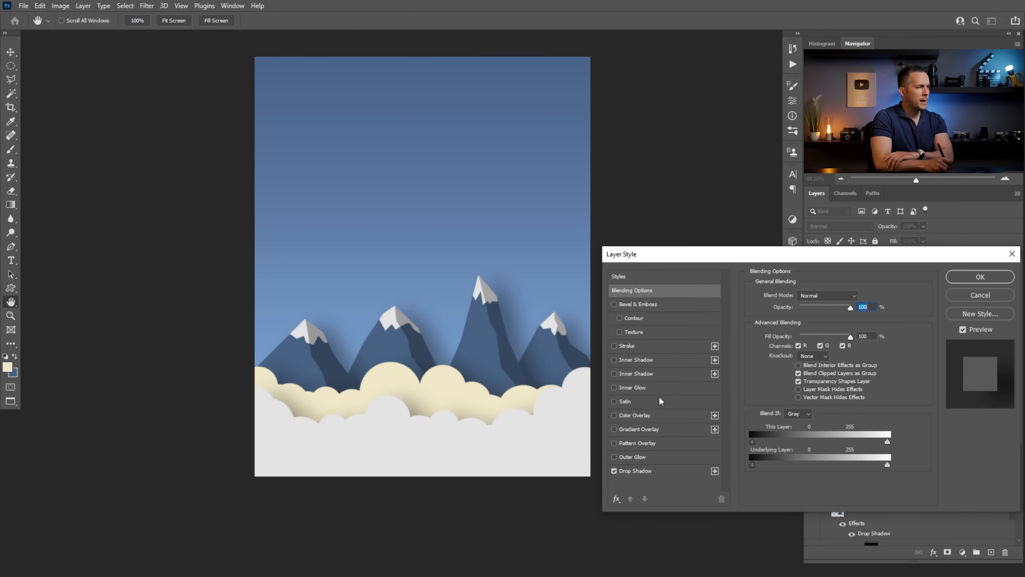
pyautogui.click(612, 471)
pyautogui.click(612, 472)
pyautogui.click(614, 472)
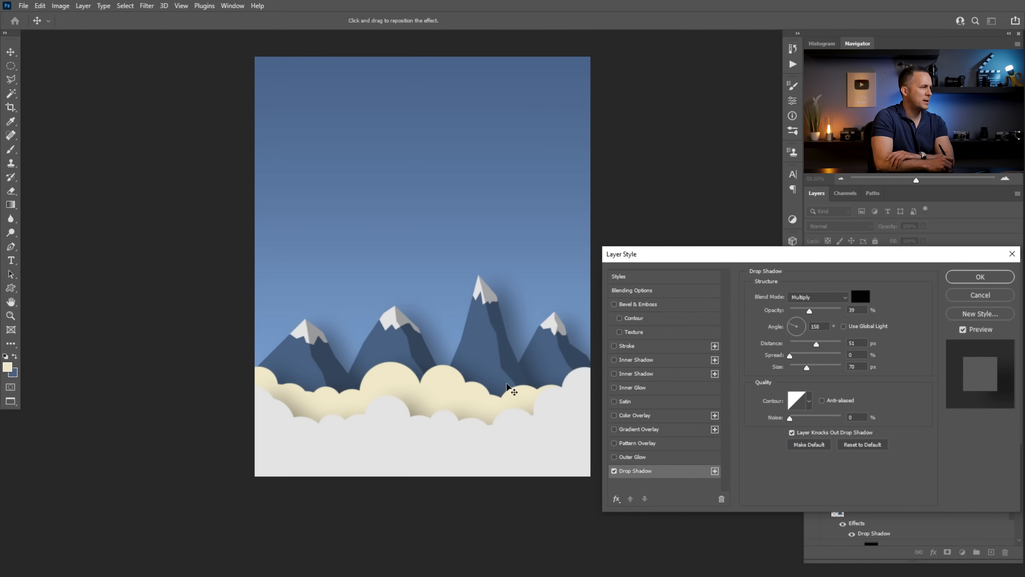
# Try the front cloud's shadow in Overlay mode with dark brown 602c0c at 100% opacity, and return it to Multiply
pyautogui.click(841, 301)
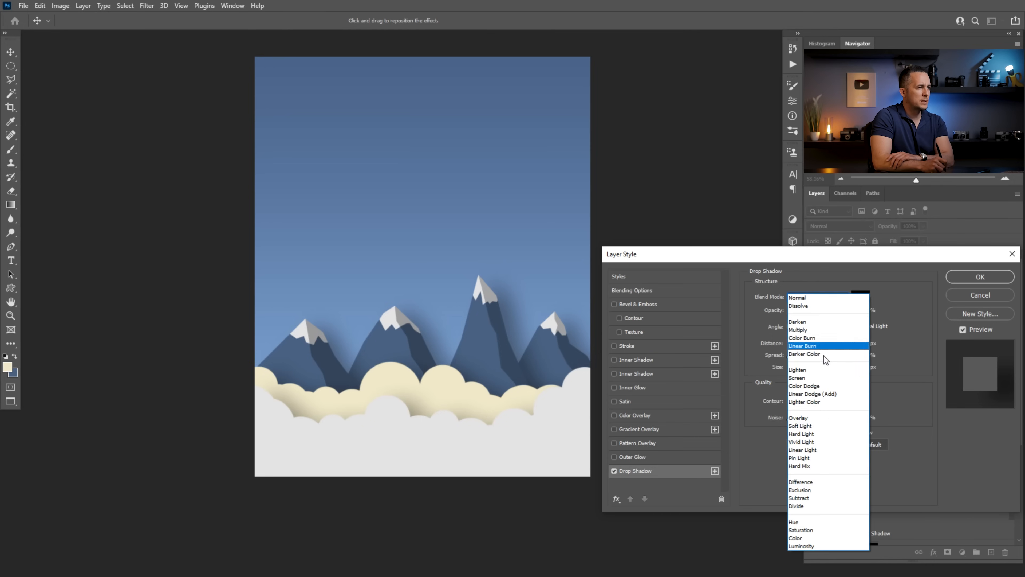
pyautogui.click(812, 417)
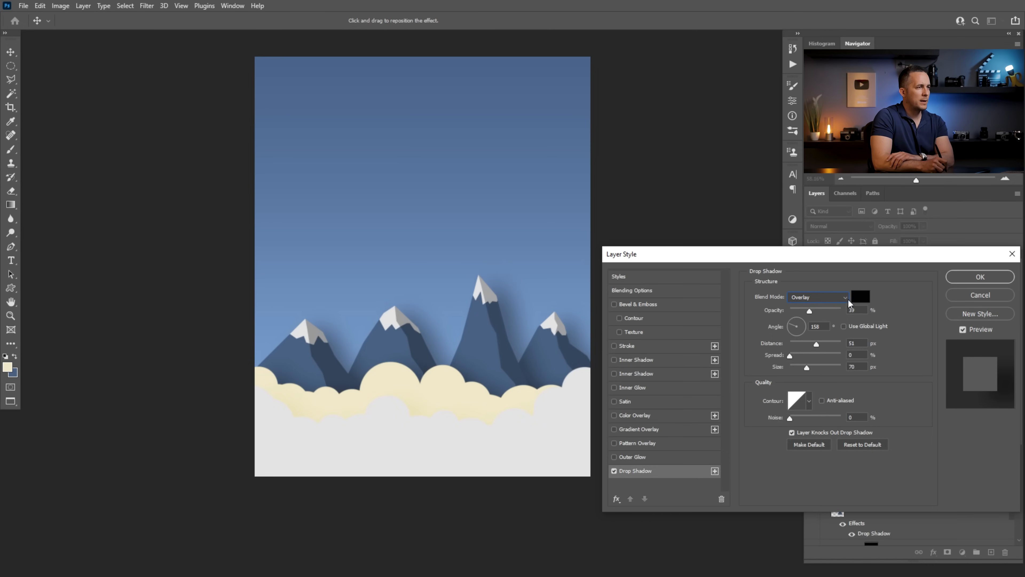
pyautogui.click(859, 299)
pyautogui.click(760, 467)
pyautogui.moveTo(696, 369); pyautogui.dragTo(763, 474)
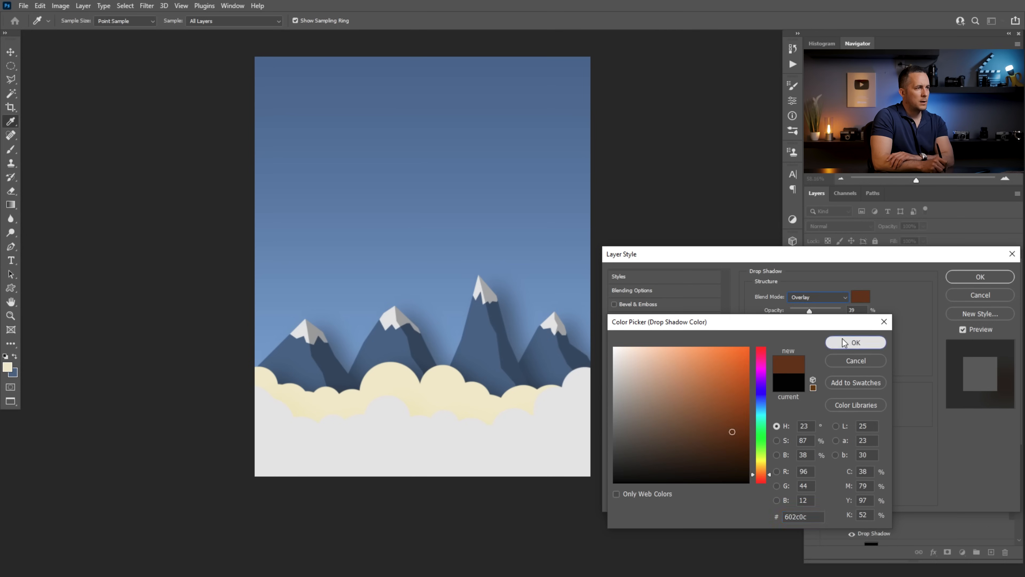
pyautogui.click(855, 341)
pyautogui.moveTo(809, 310); pyautogui.dragTo(849, 311)
pyautogui.click(823, 297)
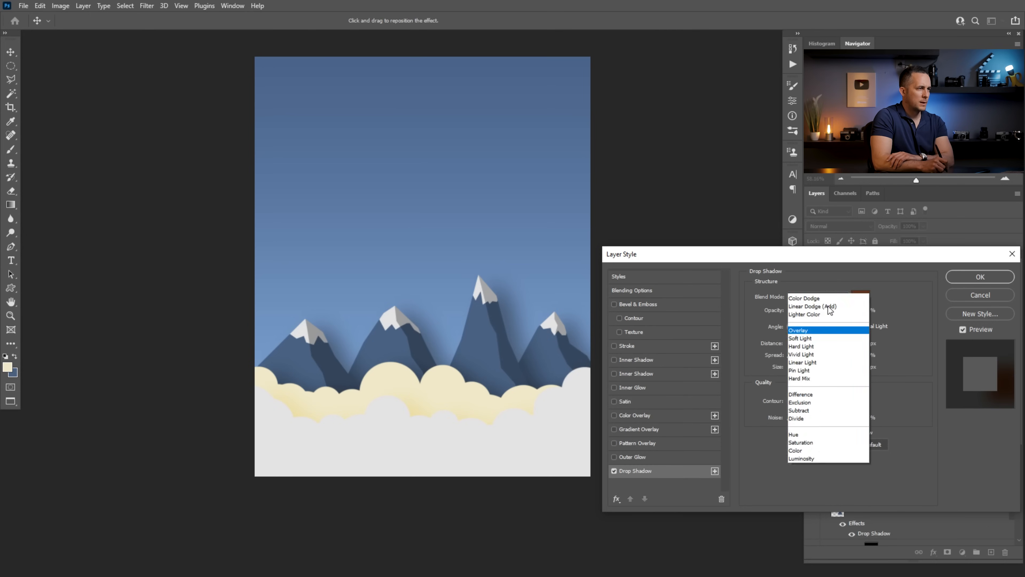
pyautogui.click(813, 329)
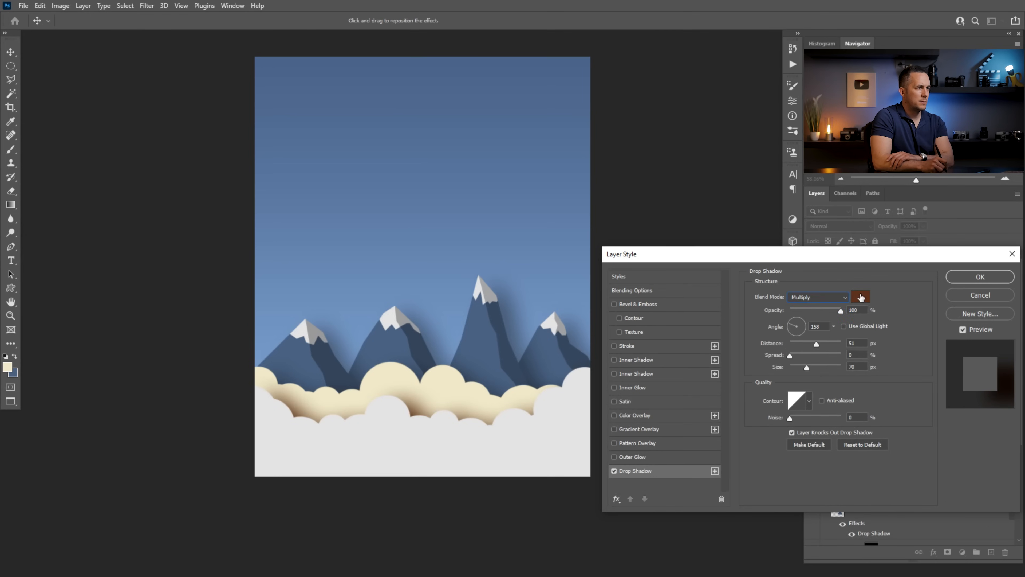
# Recolour the front cloud's drop shadow to orange ce6b30, set its opacity to 44% and adjust its angle
pyautogui.moveTo(828, 316); pyautogui.dragTo(807, 315)
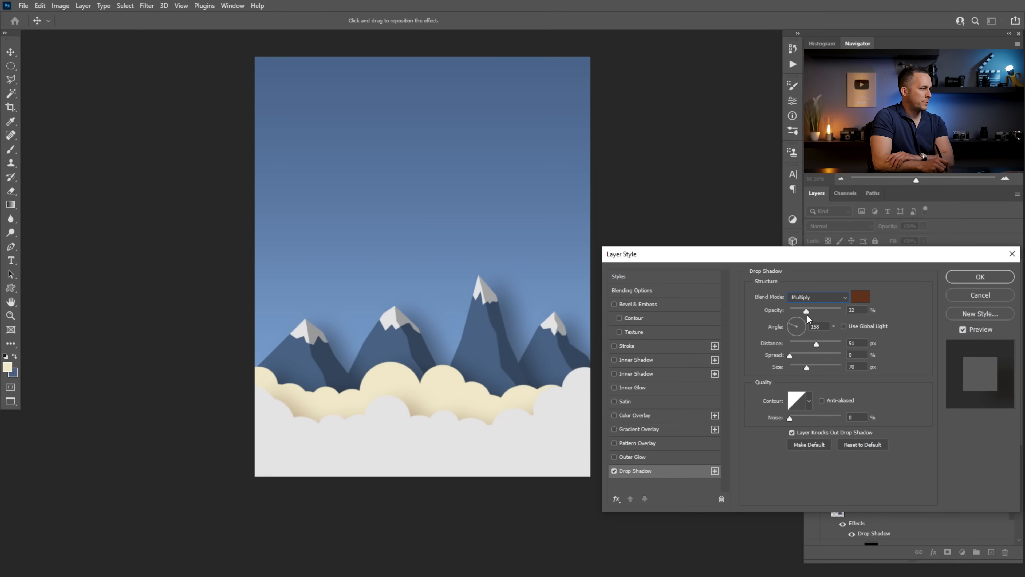
pyautogui.click(860, 297)
pyautogui.moveTo(727, 377); pyautogui.dragTo(726, 362)
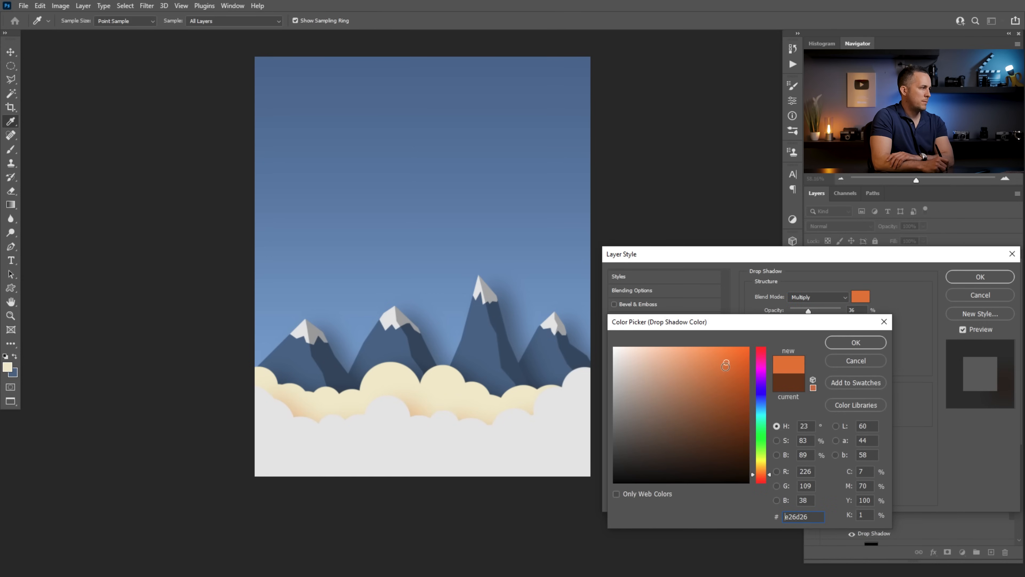
pyautogui.click(722, 368)
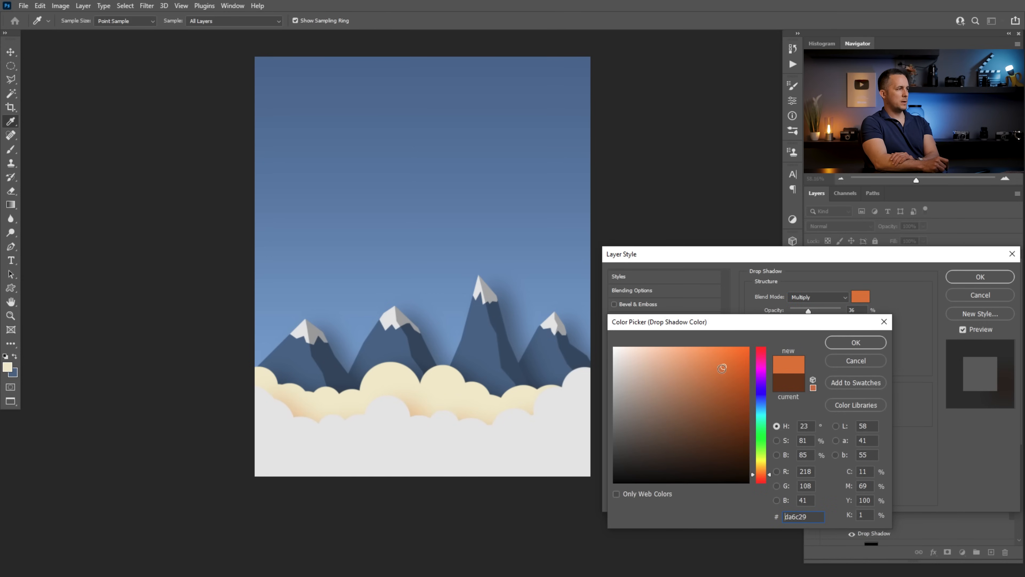
pyautogui.click(720, 368)
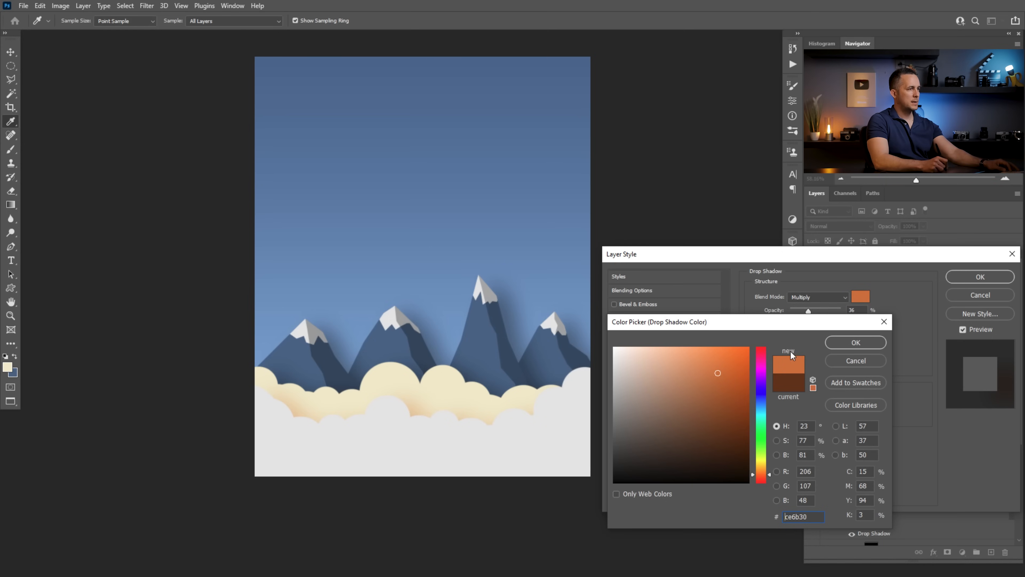
pyautogui.press('Return')
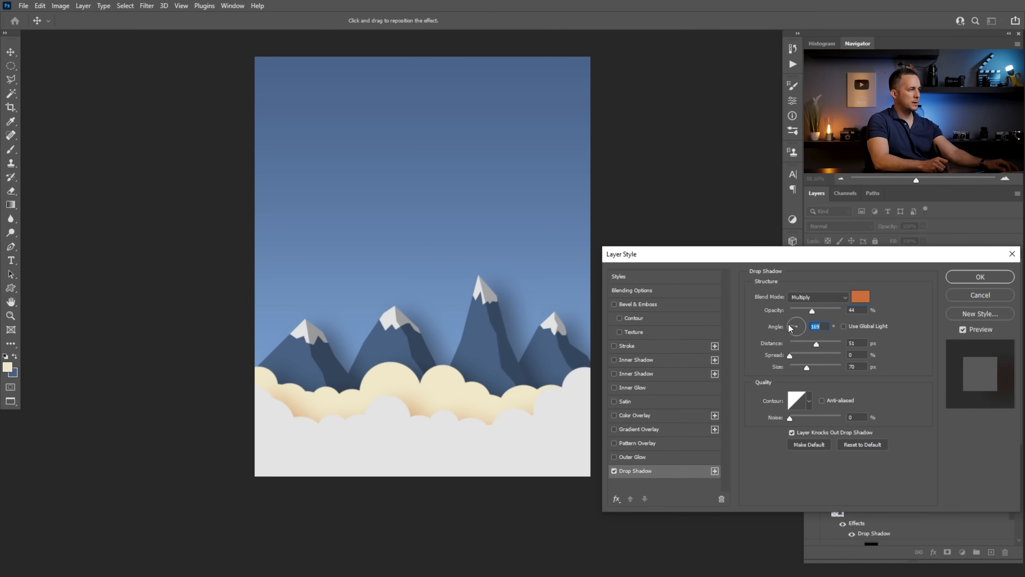
pyautogui.click(965, 278)
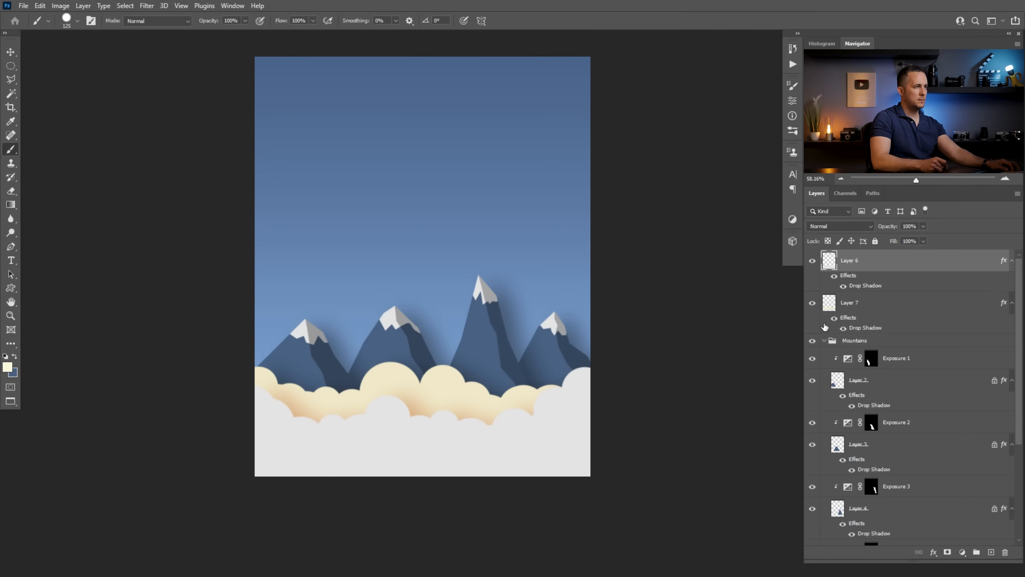
# Fill the front cloud's shape with the pale cream foreground colour and clear the selection
pyautogui.click(813, 261)
pyautogui.click(813, 263)
pyautogui.keyDown('ctrl'); pyautogui.click(830, 261); pyautogui.keyUp('ctrl')
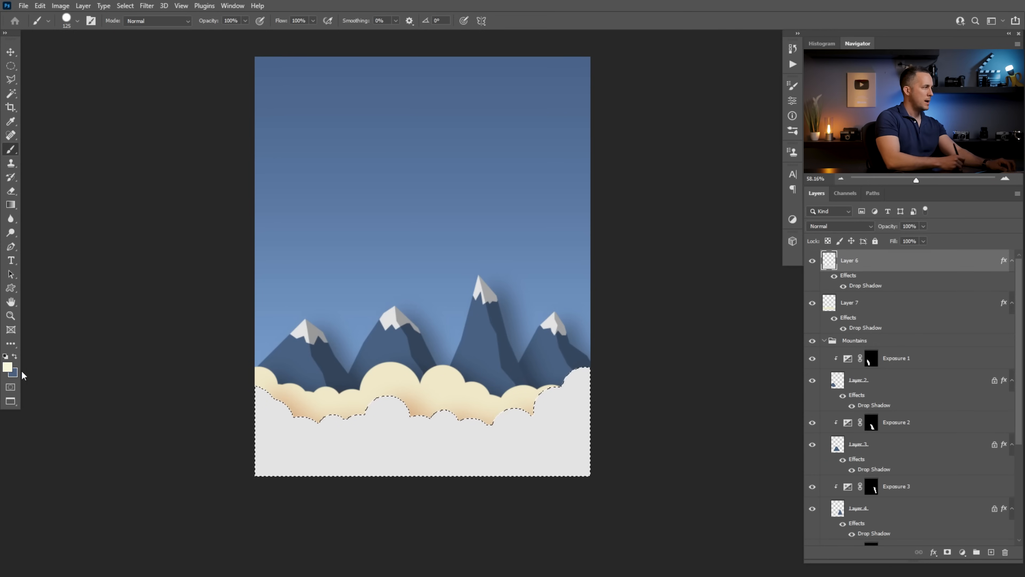
pyautogui.hotkey('alt', 'BackSpace')
pyautogui.hotkey('ctrl', 'd')
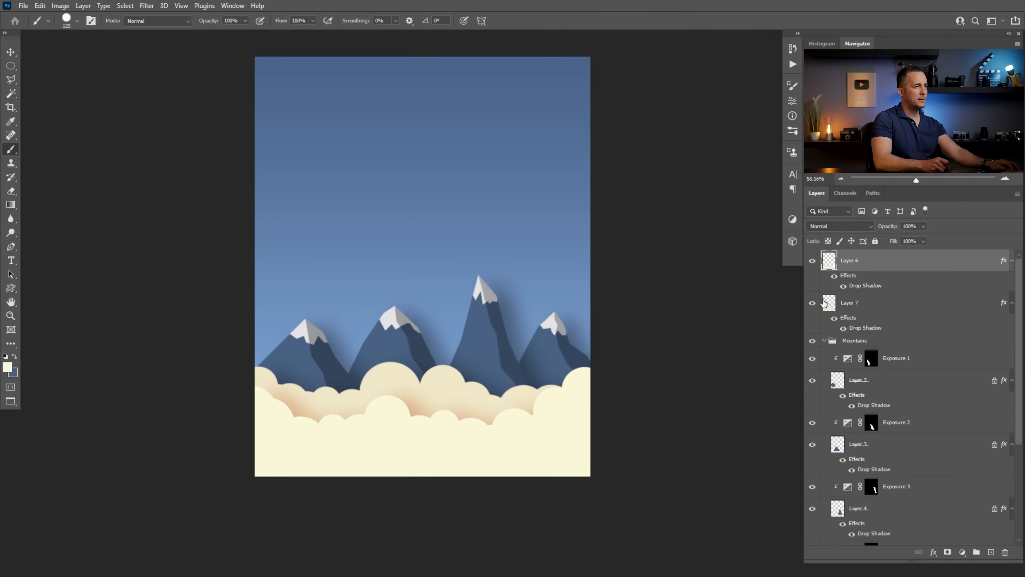
# Recolour the rear cloud by filling its shape with yellow feea7d, and clear the selection
pyautogui.keyDown('ctrl'); pyautogui.click(832, 305); pyautogui.keyUp('ctrl')
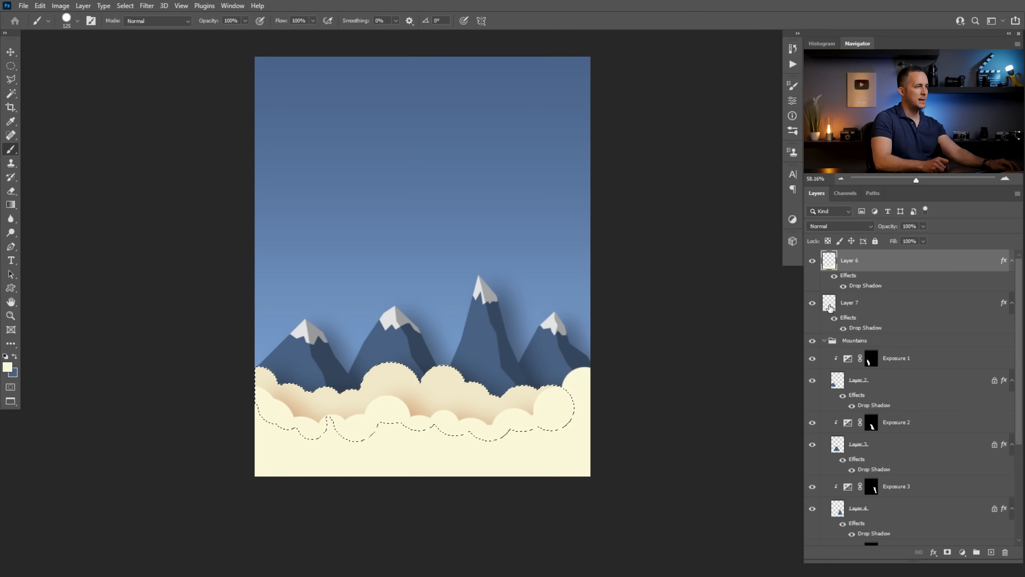
pyautogui.click(827, 308)
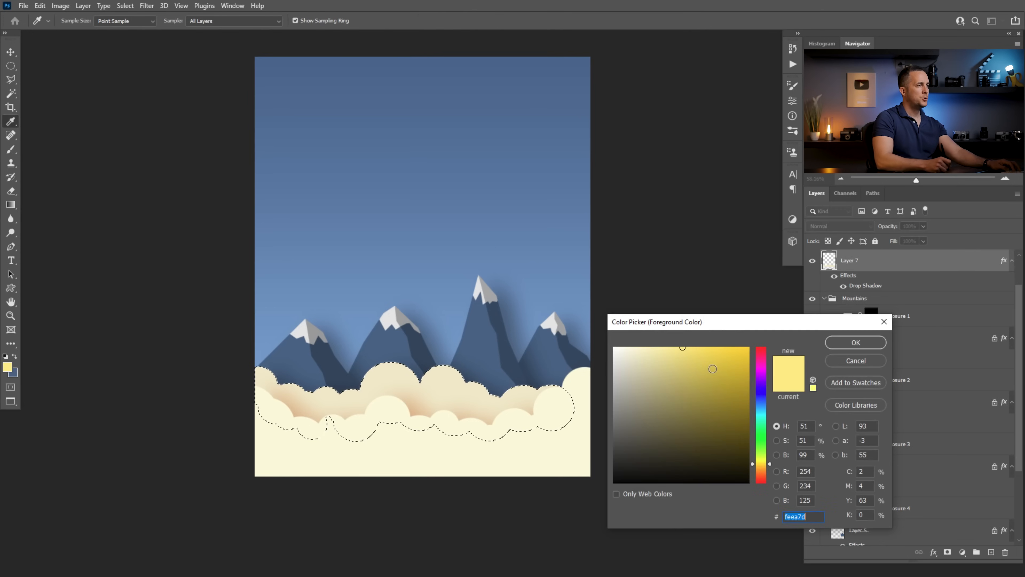
pyautogui.moveTo(679, 365); pyautogui.dragTo(688, 348)
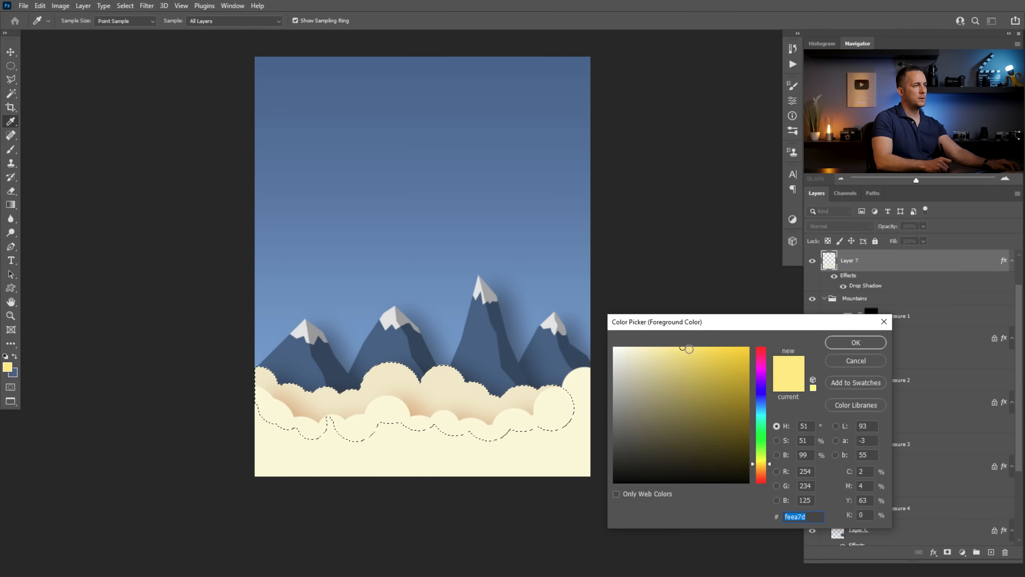
pyautogui.click(855, 342)
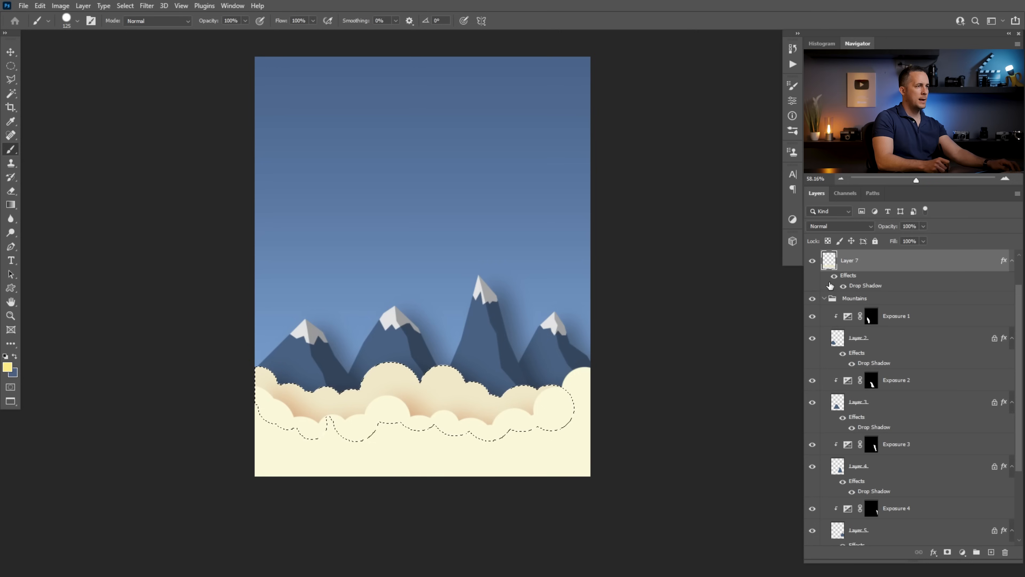
pyautogui.scroll(2, 1018, 302)
pyautogui.hotkey('alt', 'BackSpace')
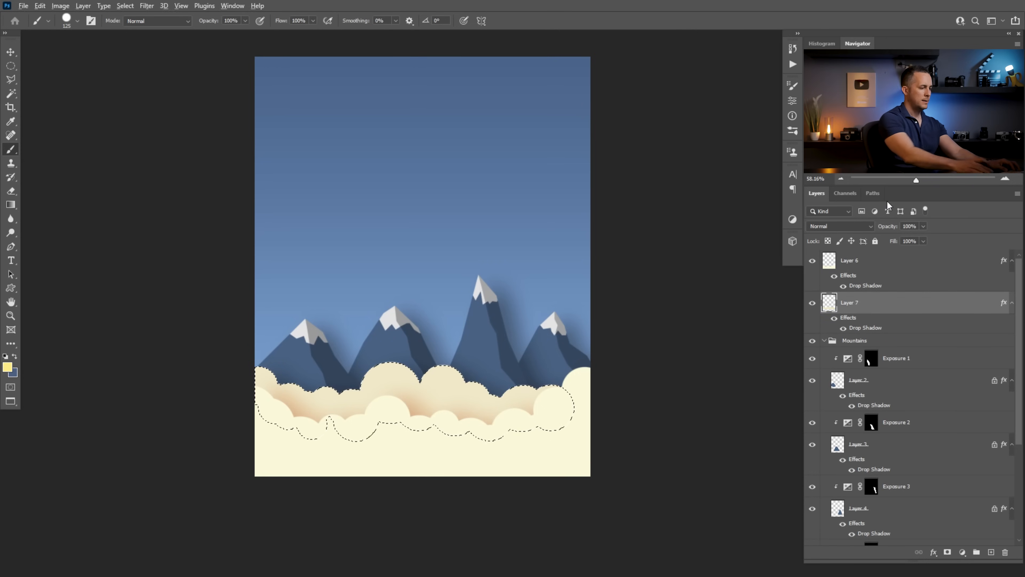
pyautogui.hotkey('ctrl', 'd')
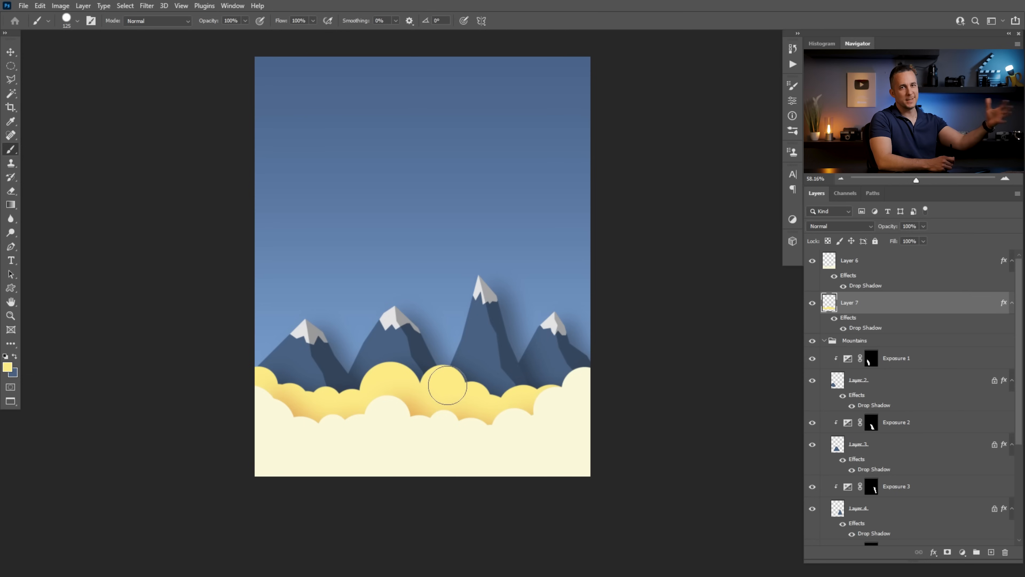
# Group the two cloud layers as "Clouds" and collapse the Mountains group
pyautogui.click(825, 268)
pyautogui.keyDown('shift'); pyautogui.click(854, 305); pyautogui.keyUp('shift')
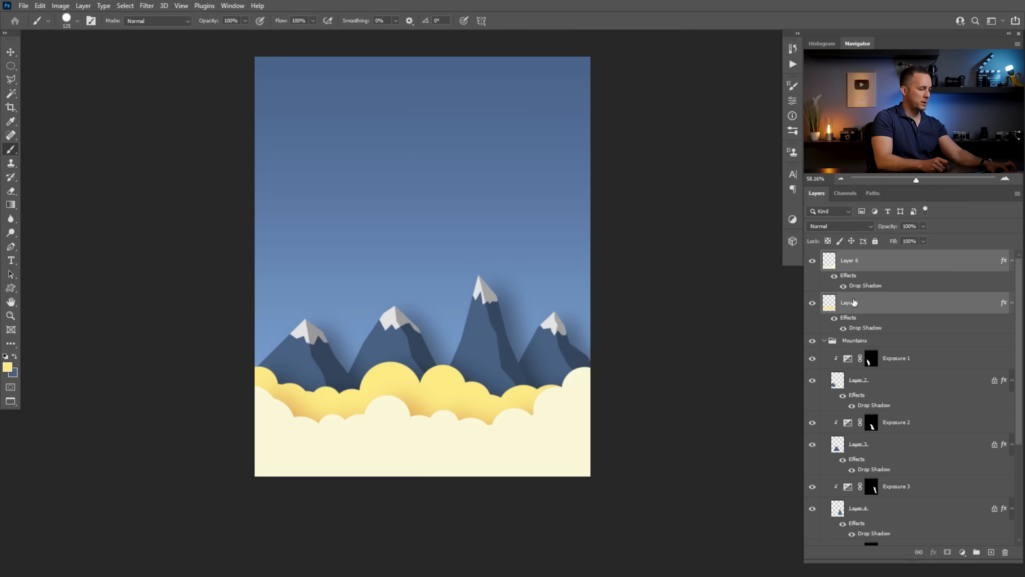
pyautogui.hotkey('ctrl', 'g')
pyautogui.write('Clouds')
pyautogui.press('Return')
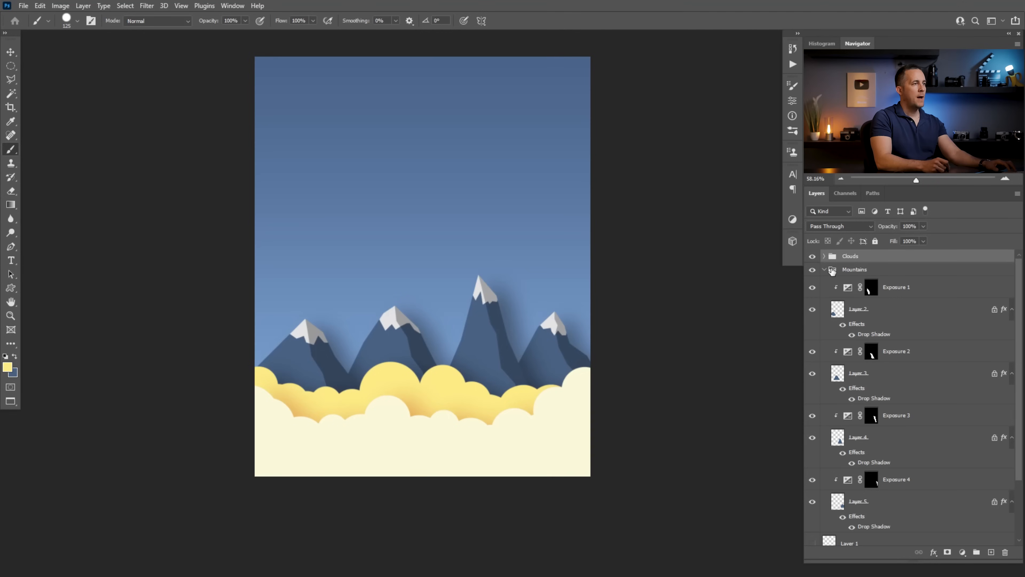
pyautogui.click(824, 269)
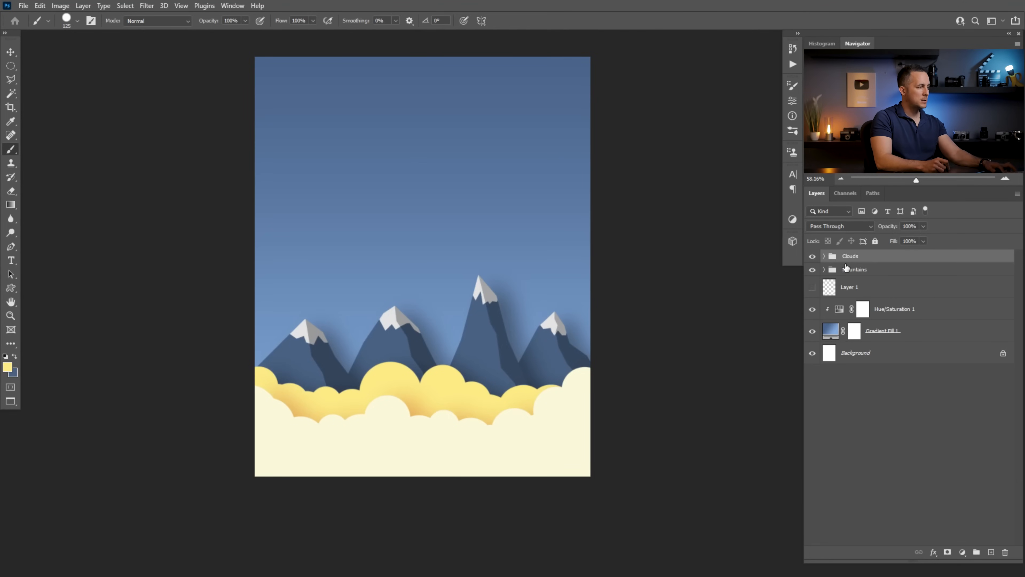
# Paste the Rocket group into the scene and place it in the middle of the sky above the mountains
pyautogui.hotkey('ctrl', 'v')
pyautogui.press('v')
pyautogui.moveTo(431, 229); pyautogui.dragTo(432, 175)
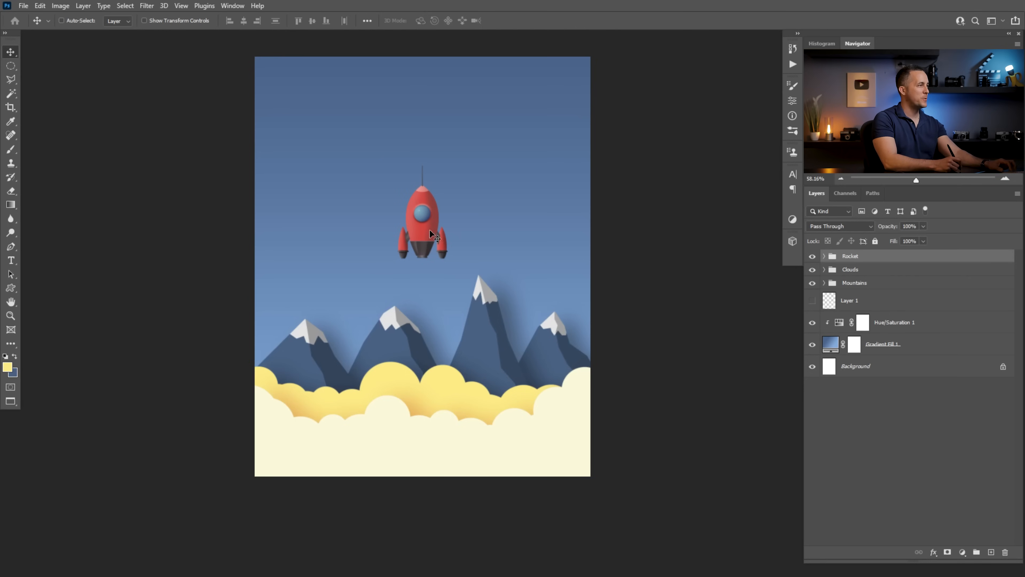
# Set the rocket window's Bevel & Emboss shading to angle -35° and altitude 42°, with global light off
pyautogui.scroll(5, 430, 230)
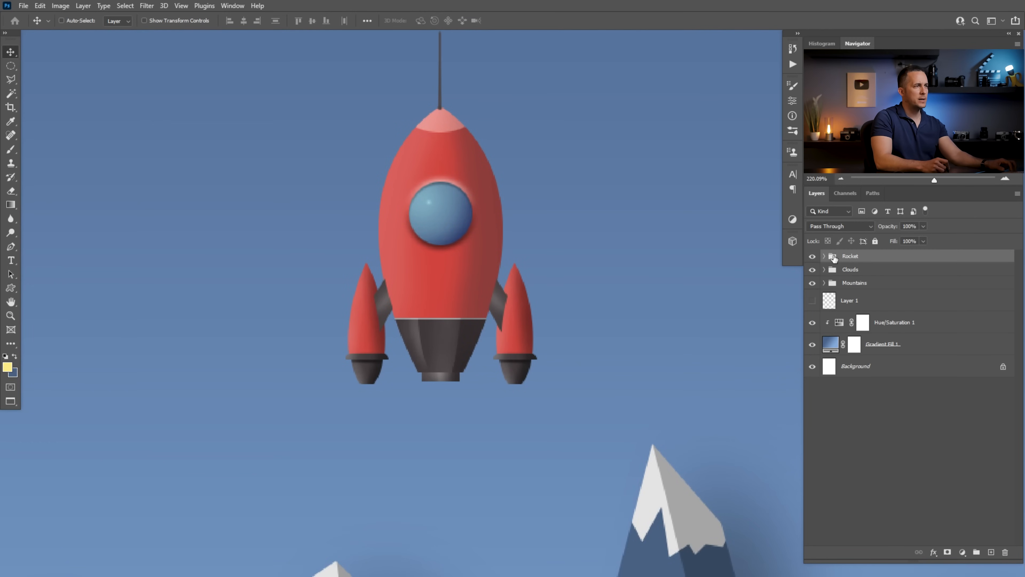
pyautogui.click(824, 256)
pyautogui.scroll(-1, 829, 283)
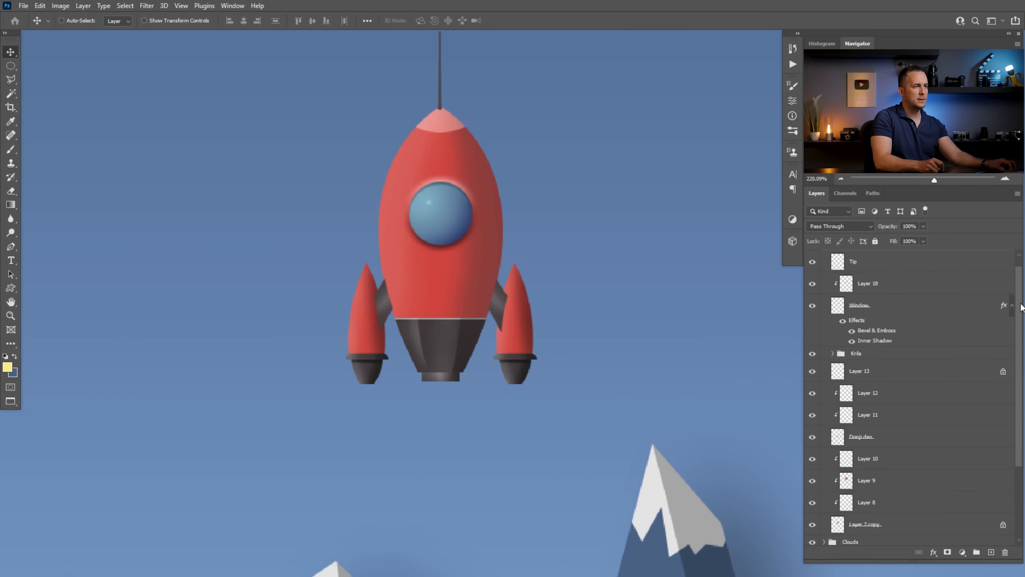
pyautogui.click(823, 305)
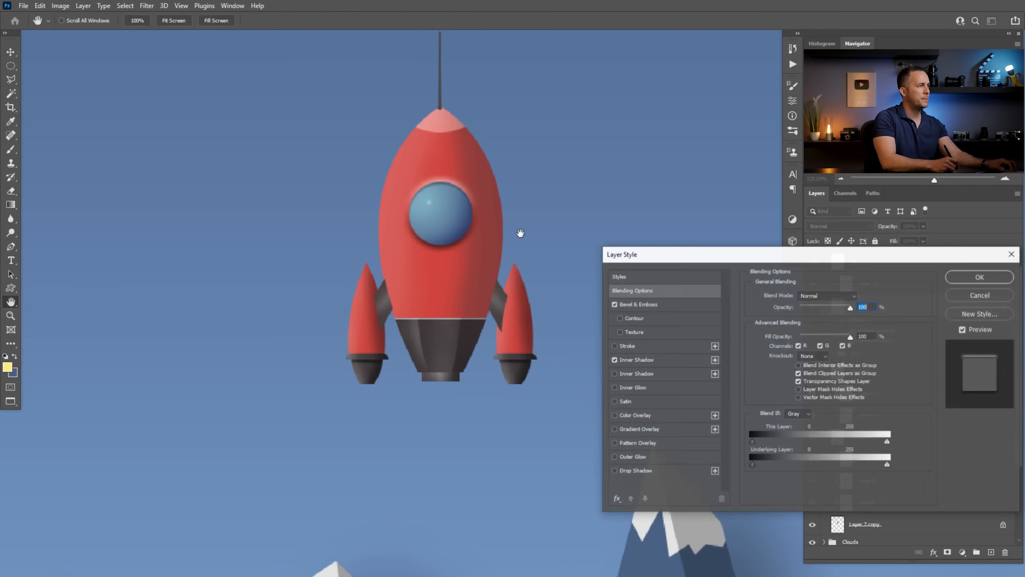
pyautogui.click(624, 305)
pyautogui.click(817, 391)
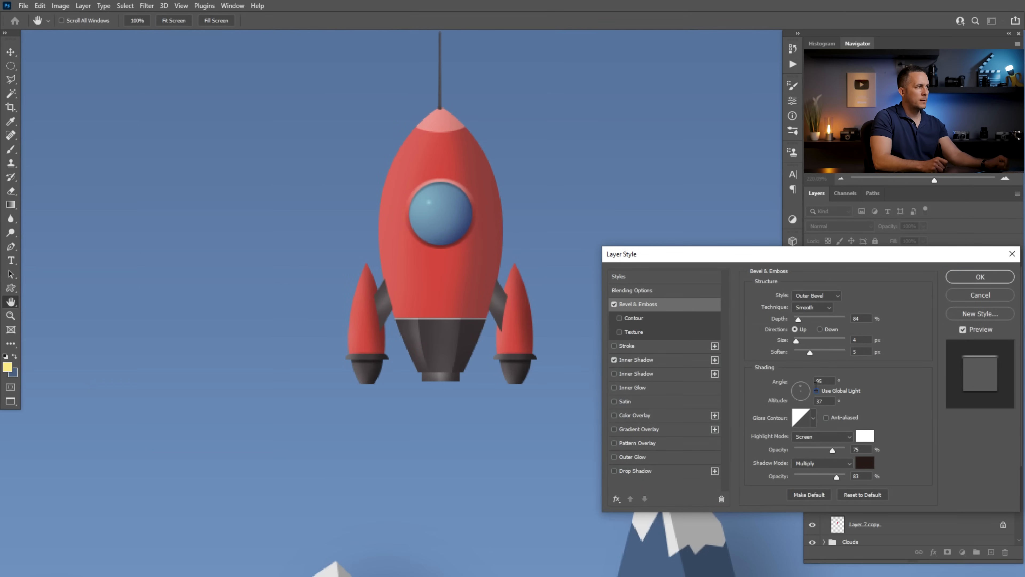
pyautogui.moveTo(796, 387); pyautogui.dragTo(805, 398)
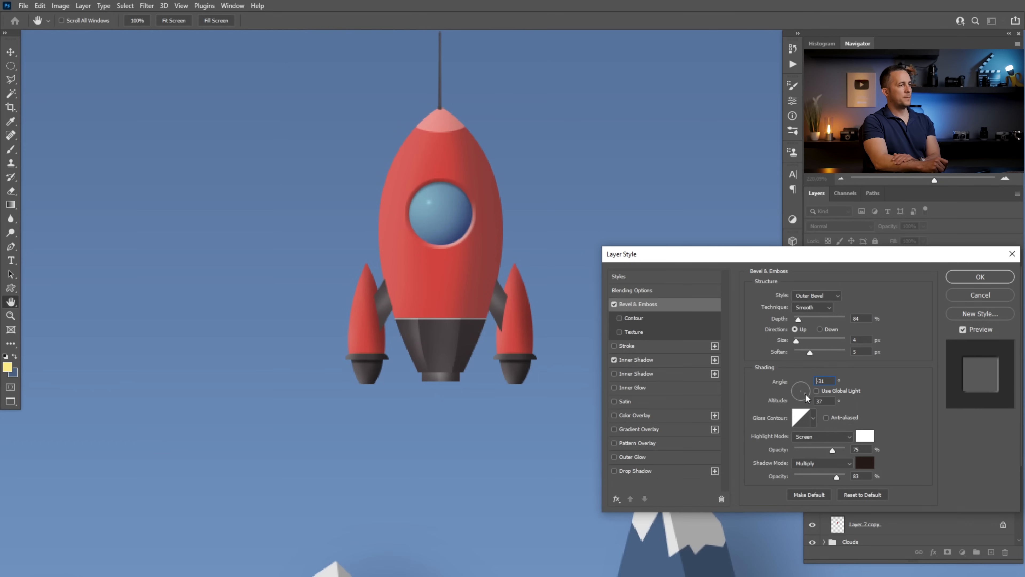
pyautogui.moveTo(805, 399); pyautogui.dragTo(808, 399)
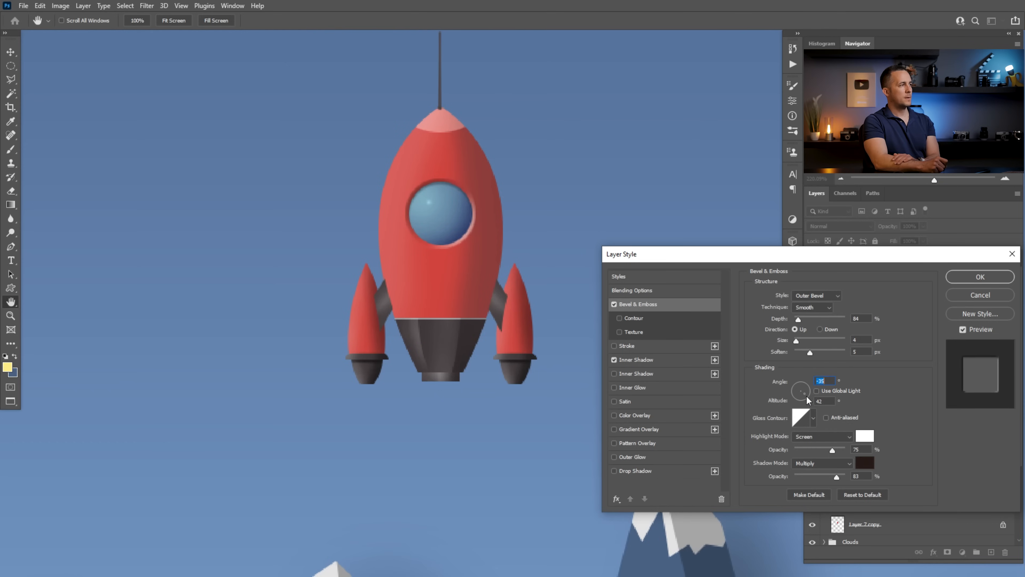
pyautogui.click(980, 277)
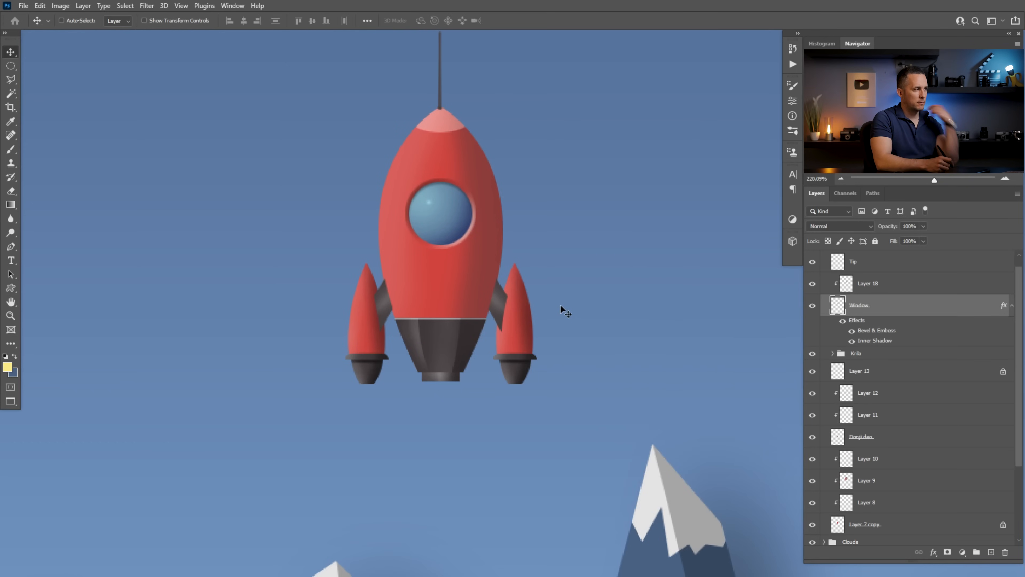
pyautogui.moveTo(501, 293)
pyautogui.mouseDown()
pyautogui.moveTo(464, 300)
pyautogui.moveTo(496, 310)
pyautogui.mouseUp()
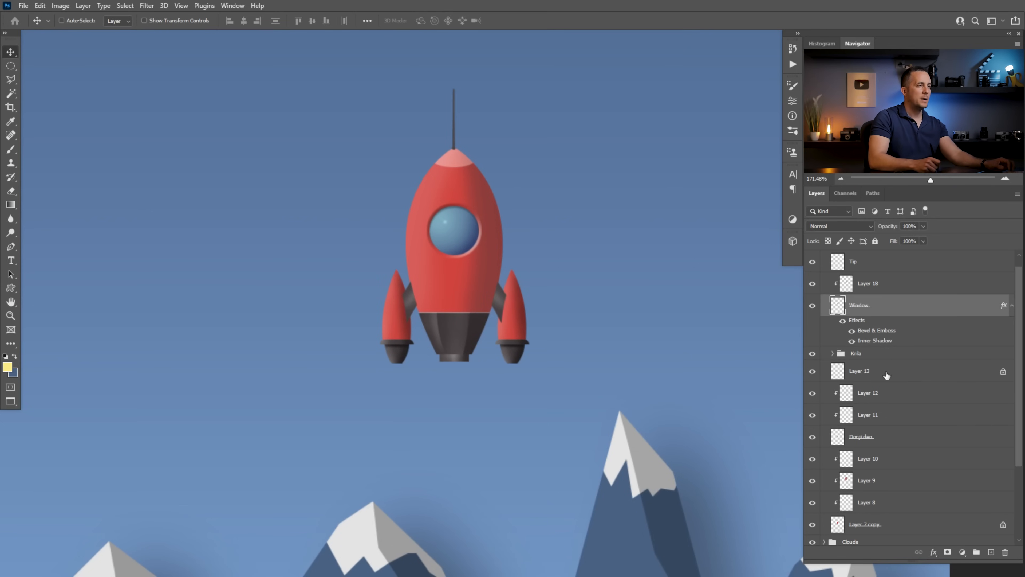
pyautogui.scroll(1, 1014, 307)
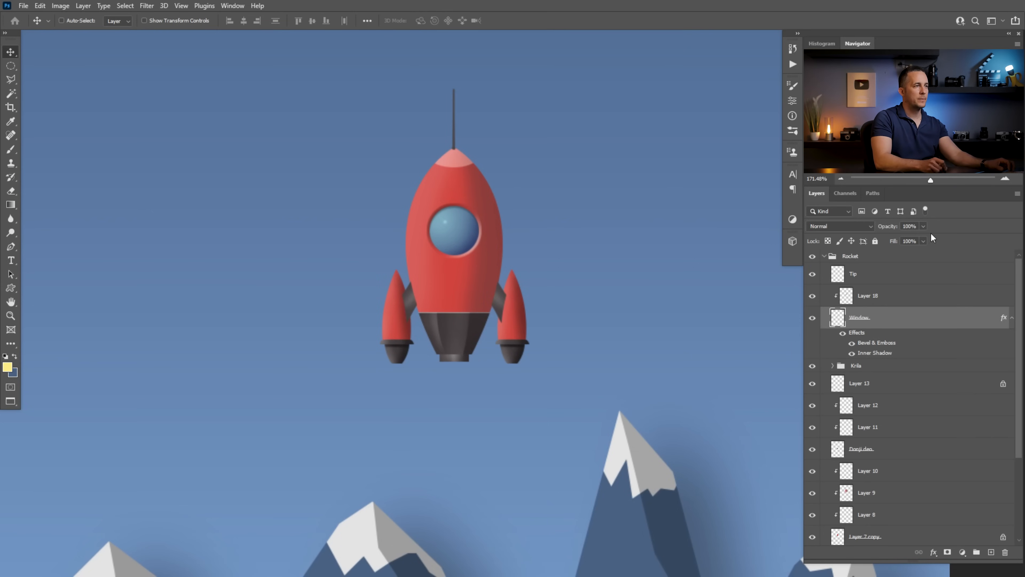
# Collapse the Rocket group and clip a new Hue/Saturation adjustment to it with hue, saturation and lightness at 0
pyautogui.click(826, 256)
pyautogui.click(824, 256)
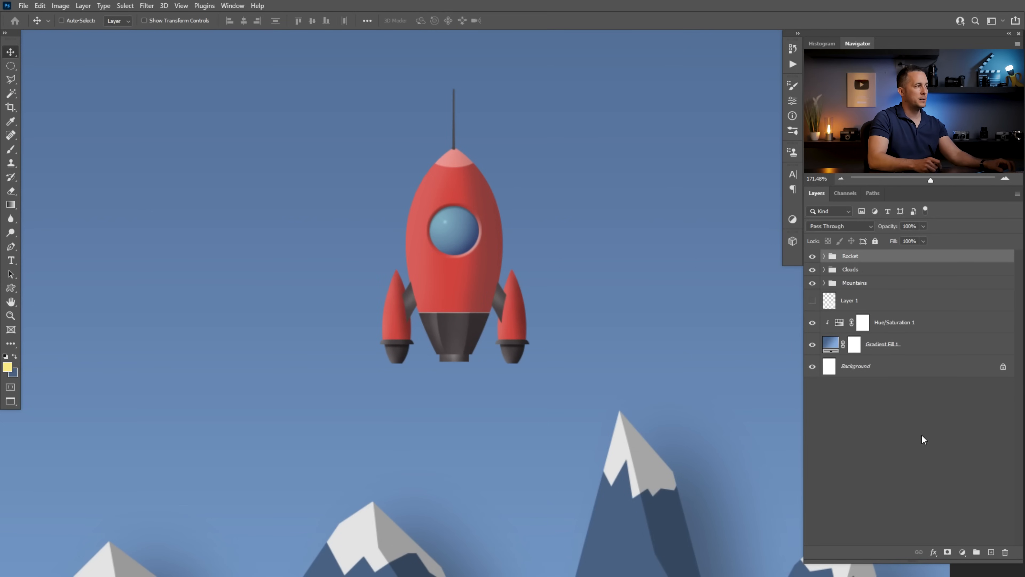
pyautogui.scroll(-5, 544, 366)
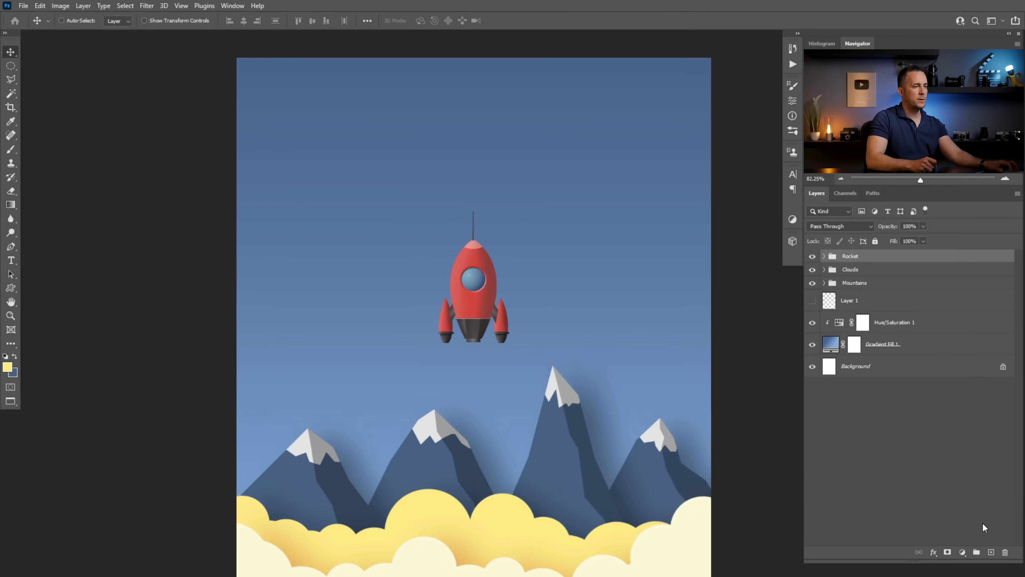
pyautogui.click(963, 552)
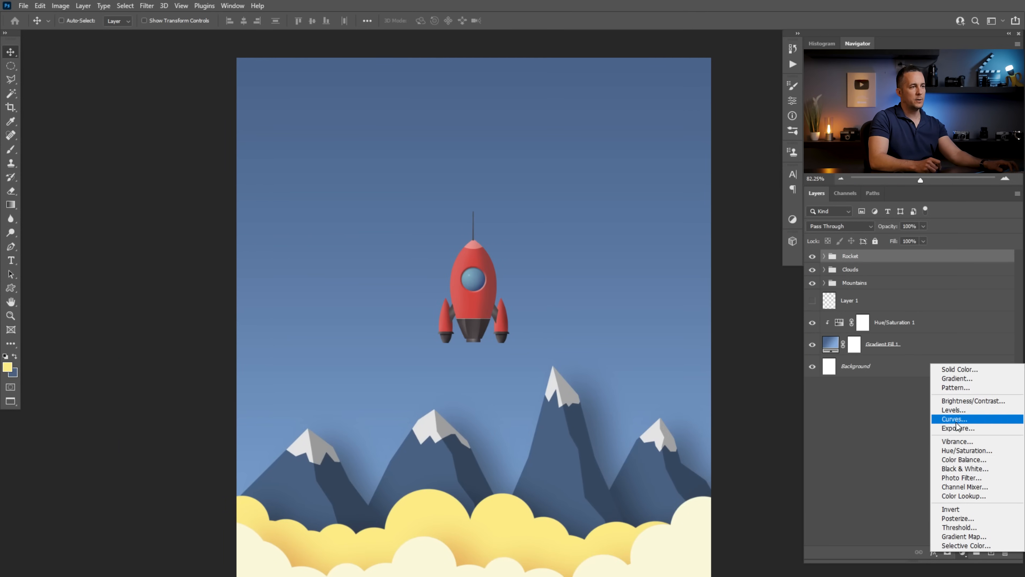
pyautogui.click(960, 450)
pyautogui.click(703, 292)
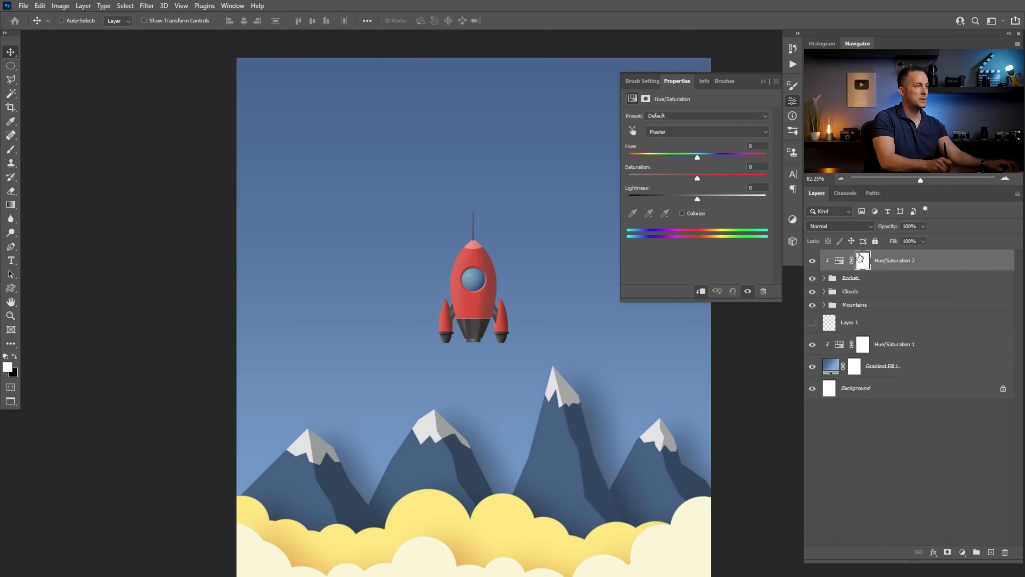
pyautogui.moveTo(709, 181); pyautogui.dragTo(698, 159)
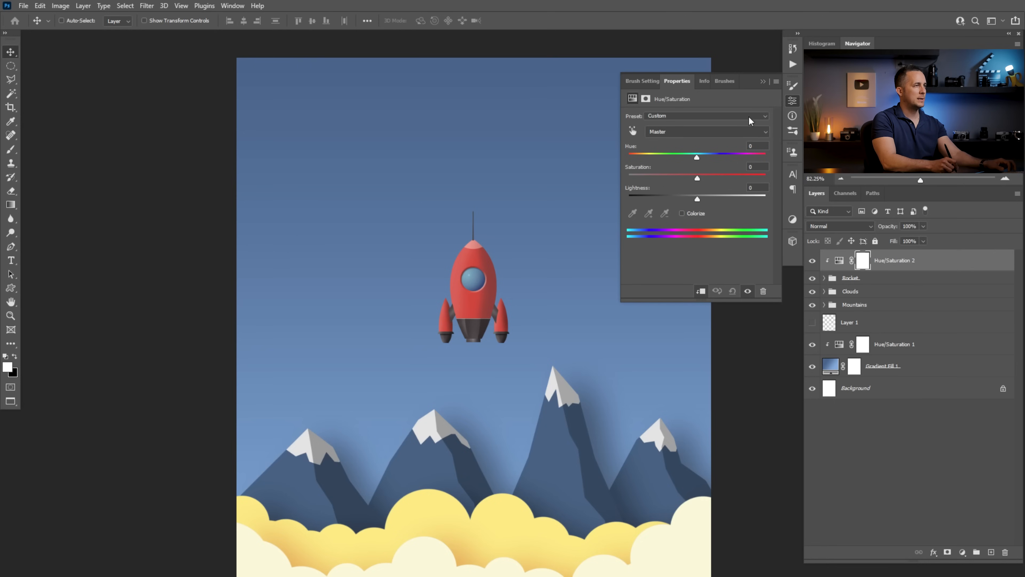
pyautogui.click(763, 81)
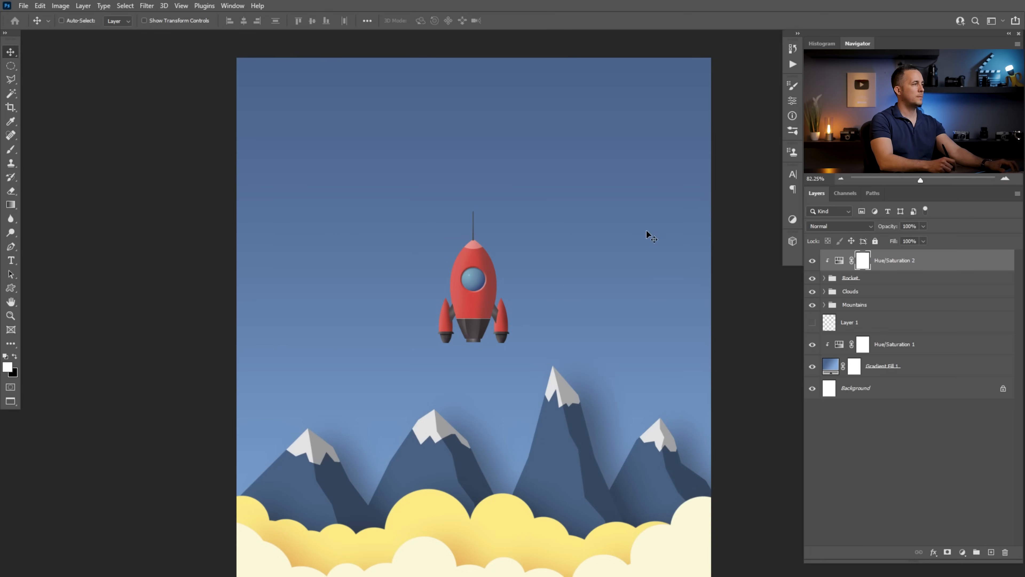
pyautogui.moveTo(566, 287); pyautogui.dragTo(540, 293)
pyautogui.moveTo(522, 329); pyautogui.dragTo(537, 289)
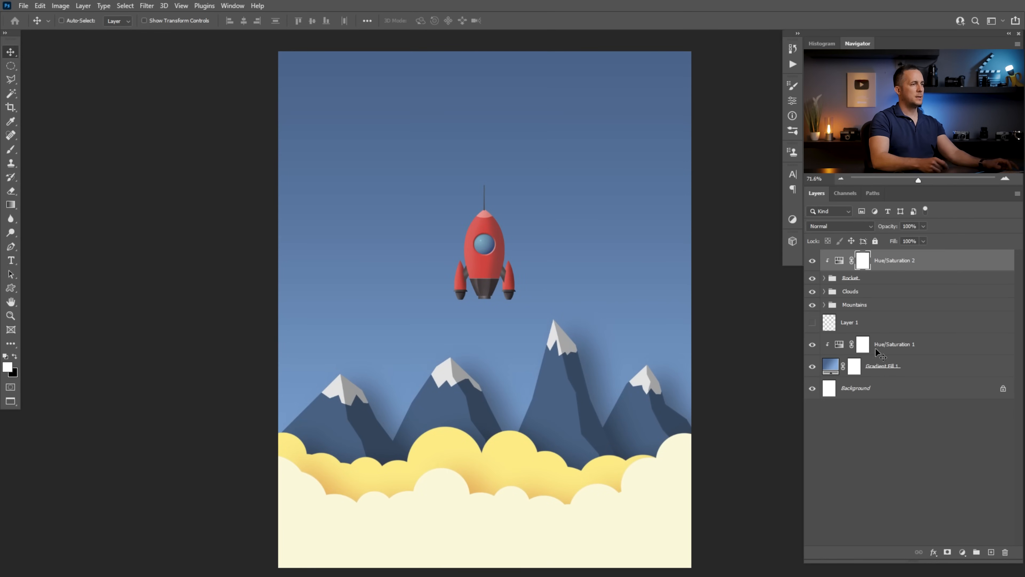
# Mute the sky by setting the gradient's clipped Hue/Saturation adjustment to saturation -21 and lightness -6
pyautogui.doubleClick(831, 367)
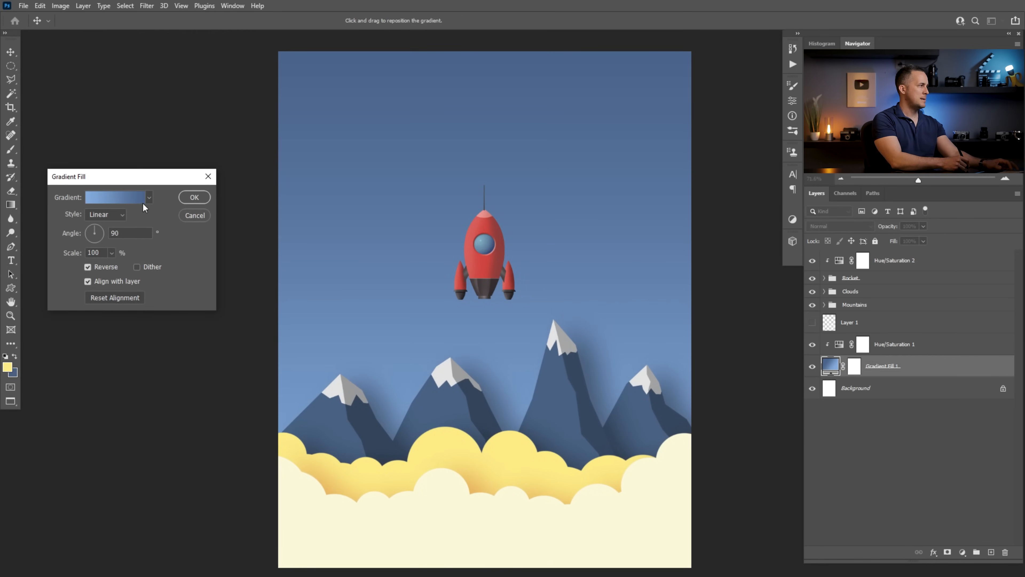
pyautogui.press('Return')
pyautogui.doubleClick(838, 345)
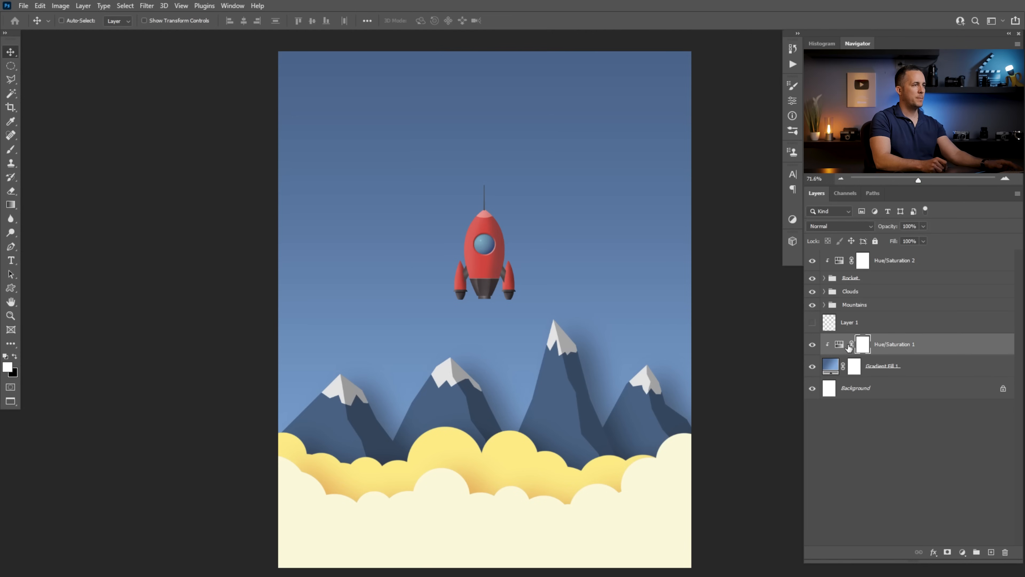
pyautogui.moveTo(678, 179); pyautogui.dragTo(695, 205)
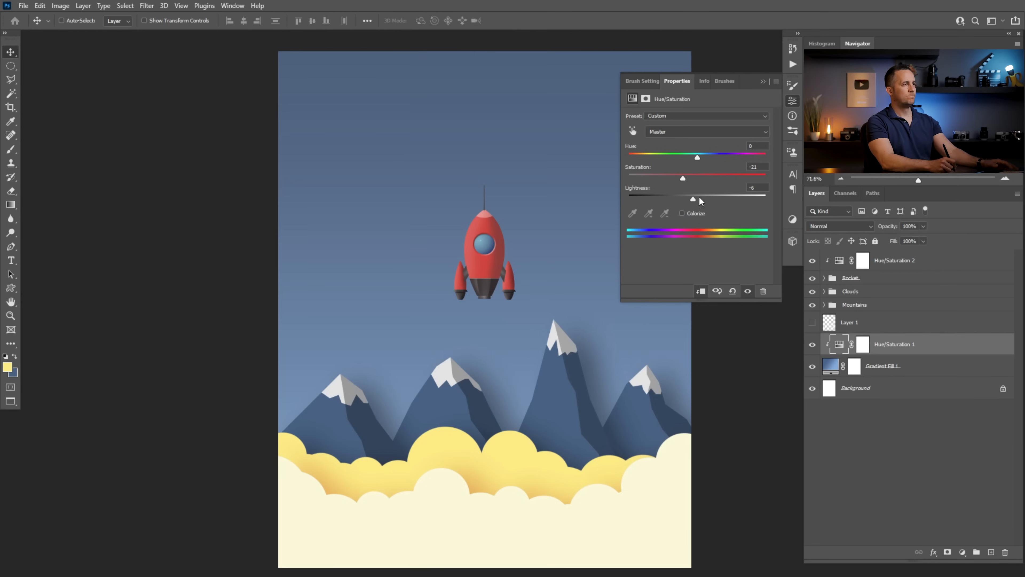
pyautogui.click(764, 81)
# Create two empty layers between the Rocket and Clouds groups, and select the lower one
pyautogui.moveTo(570, 254); pyautogui.dragTo(561, 289)
pyautogui.moveTo(555, 294); pyautogui.dragTo(526, 302)
pyautogui.moveTo(464, 283); pyautogui.dragTo(506, 293)
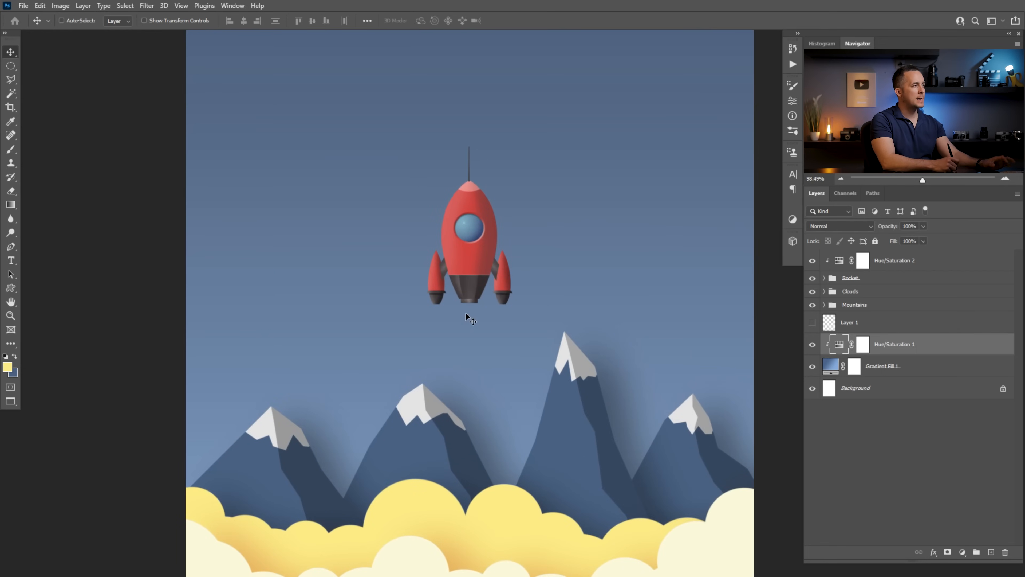
pyautogui.moveTo(470, 310); pyautogui.dragTo(478, 259)
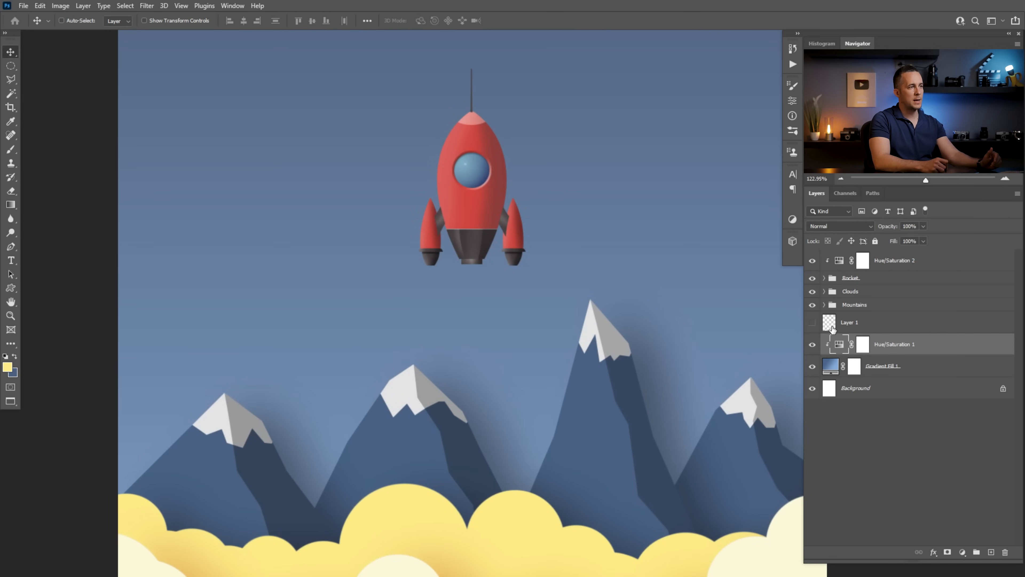
pyautogui.click(840, 263)
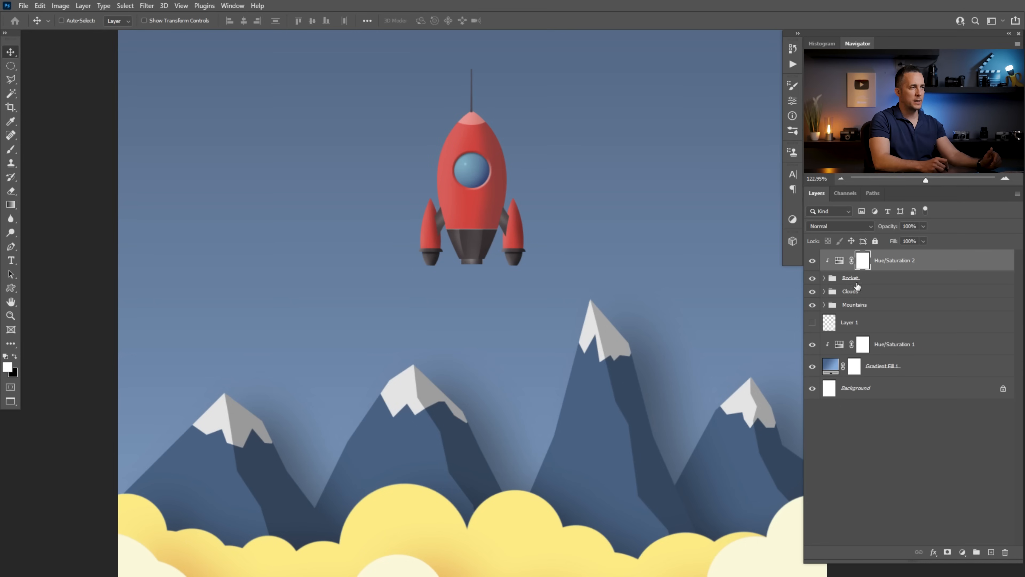
pyautogui.click(850, 295)
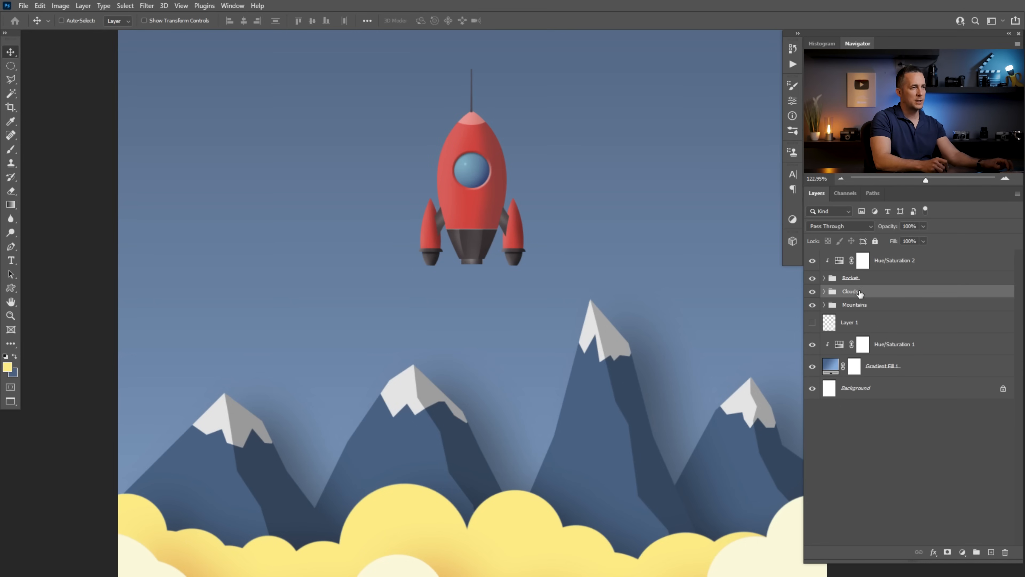
pyautogui.click(991, 551)
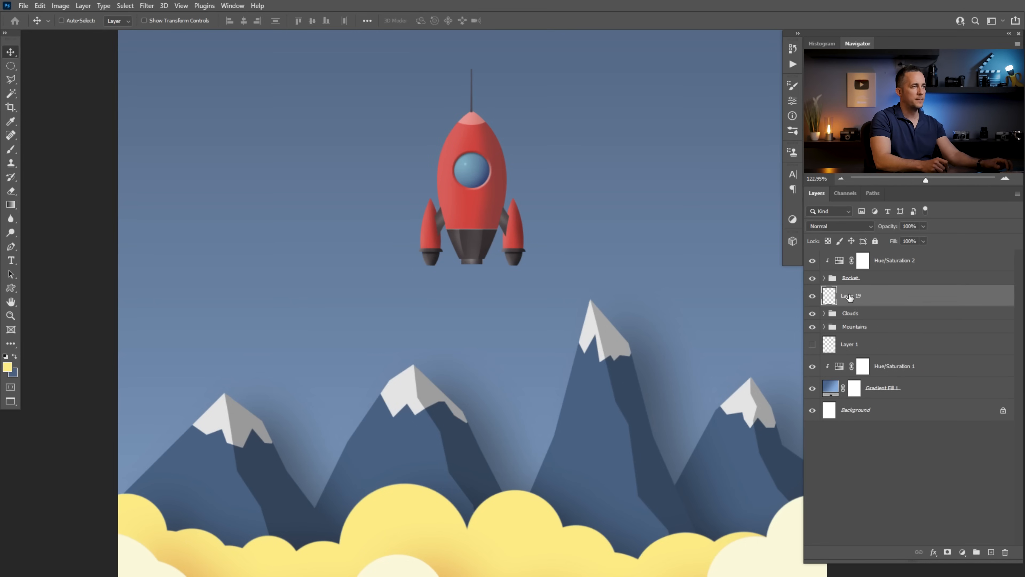
pyautogui.click(992, 552)
pyautogui.click(830, 319)
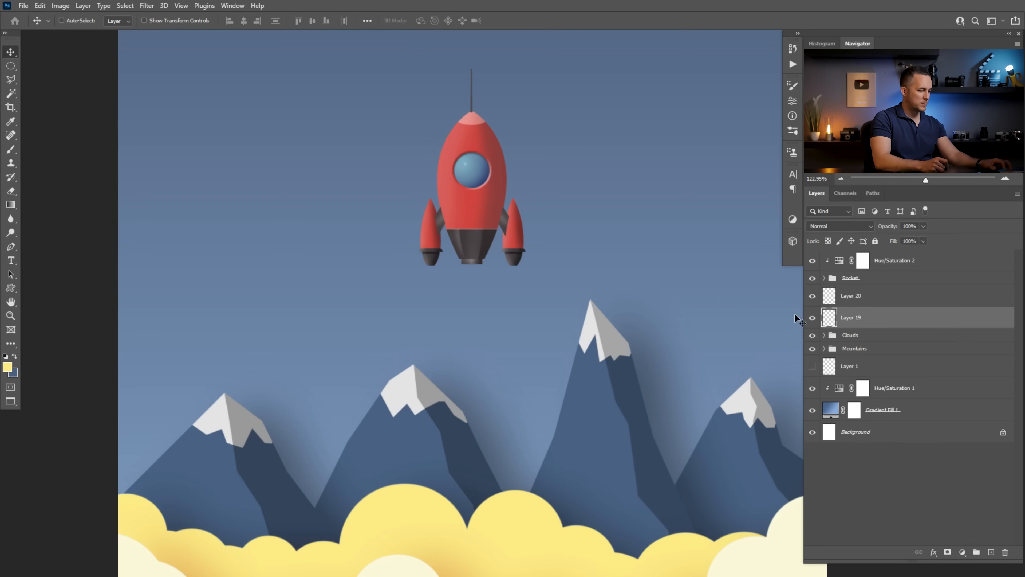
# Paint a thin, straight vertical yellow guide line below the rocket's central nozzle with a 2 px brush
pyautogui.press('b')
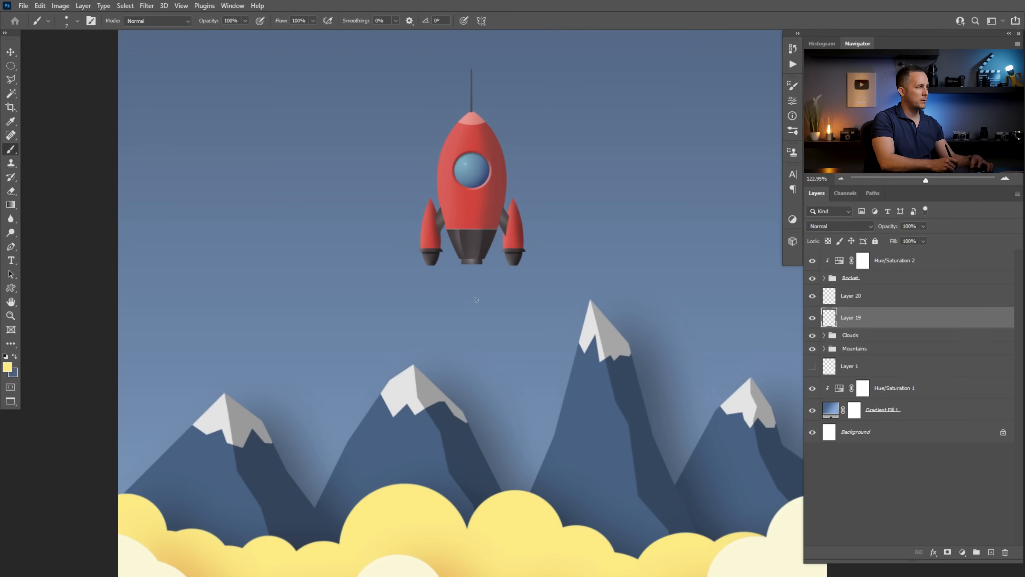
pyautogui.moveTo(469, 275); pyautogui.dragTo(481, 378)
pyautogui.hotkey('ctrl', 'z')
pyautogui.press('[')
pyautogui.press('[')
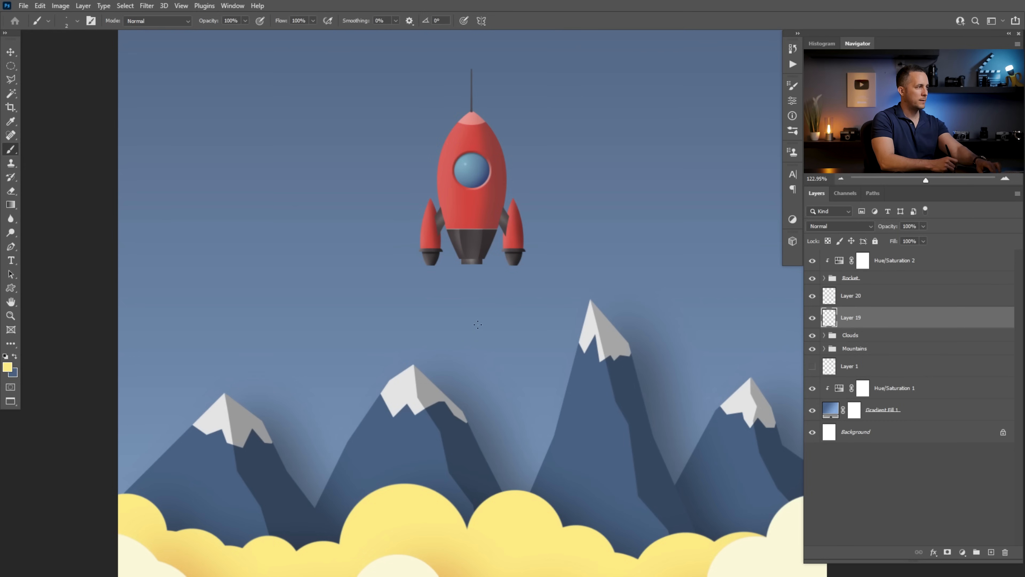
pyautogui.moveTo(470, 273); pyautogui.dragTo(474, 382)
# Draw a closed half-teardrop path with the Pen tool, with the guide line as its straight edge, and convert it to a selection
pyautogui.scroll(8, 455, 306)
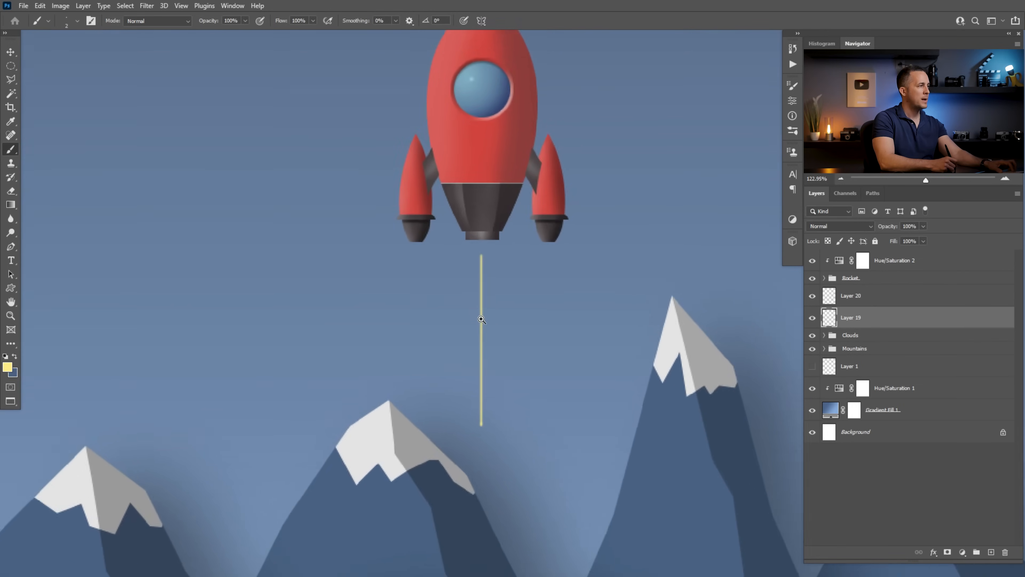
pyautogui.press('p')
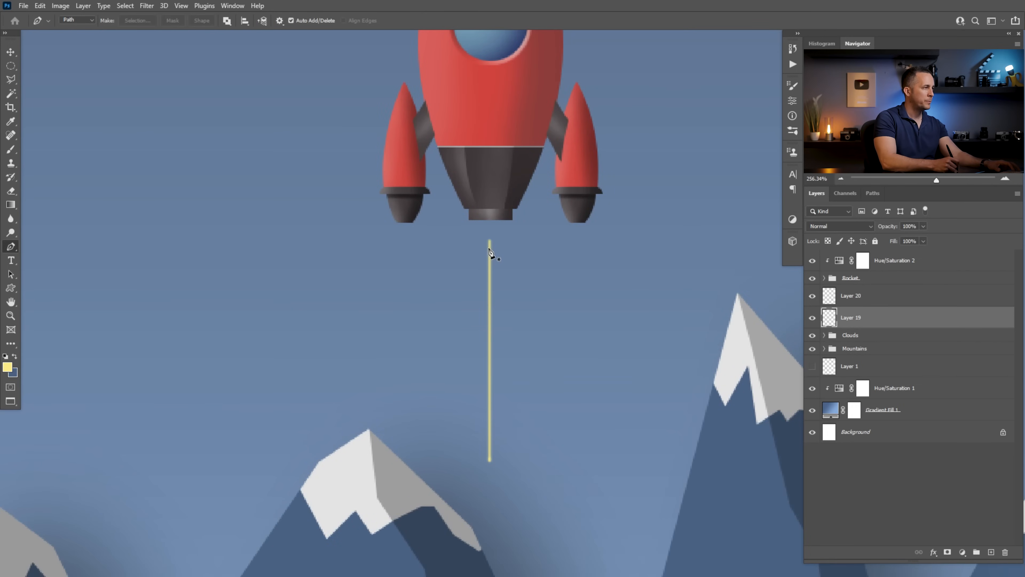
pyautogui.click(489, 245)
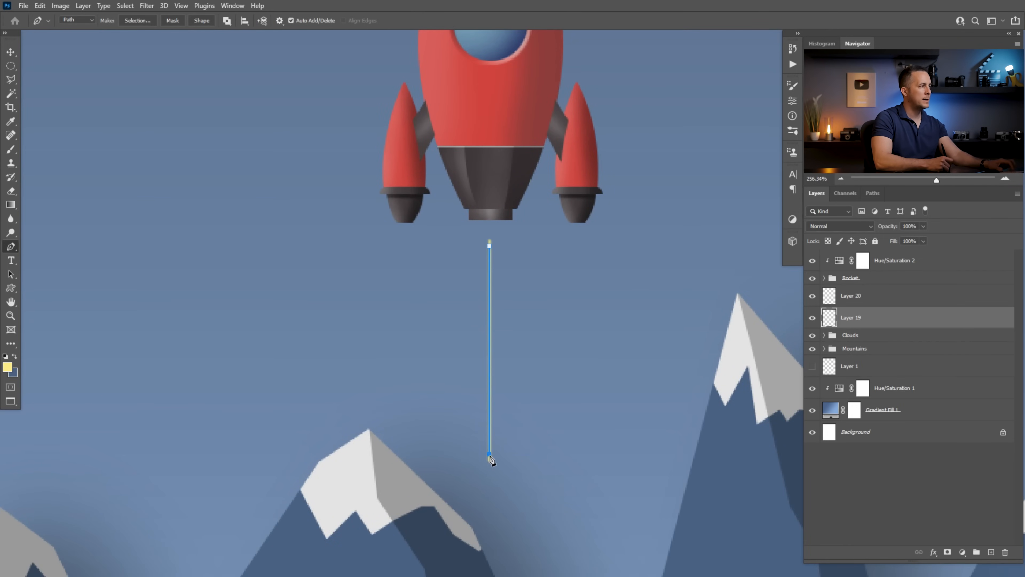
pyautogui.moveTo(489, 455)
pyautogui.mouseDown()
pyautogui.moveTo(530, 488)
pyautogui.moveTo(566, 477)
pyautogui.moveTo(567, 444)
pyautogui.moveTo(579, 447)
pyautogui.moveTo(584, 470)
pyautogui.mouseUp()
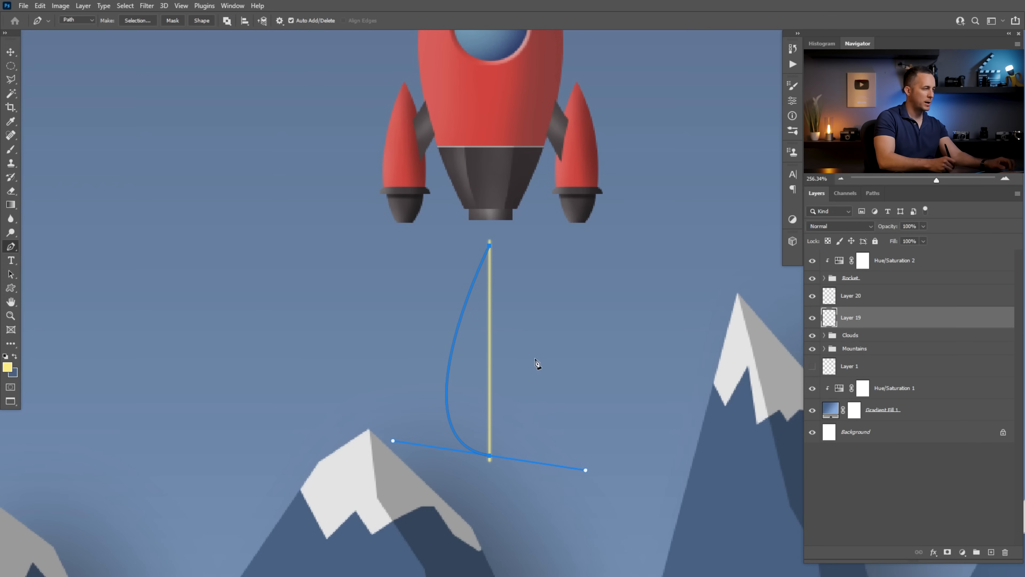
pyautogui.click(489, 246)
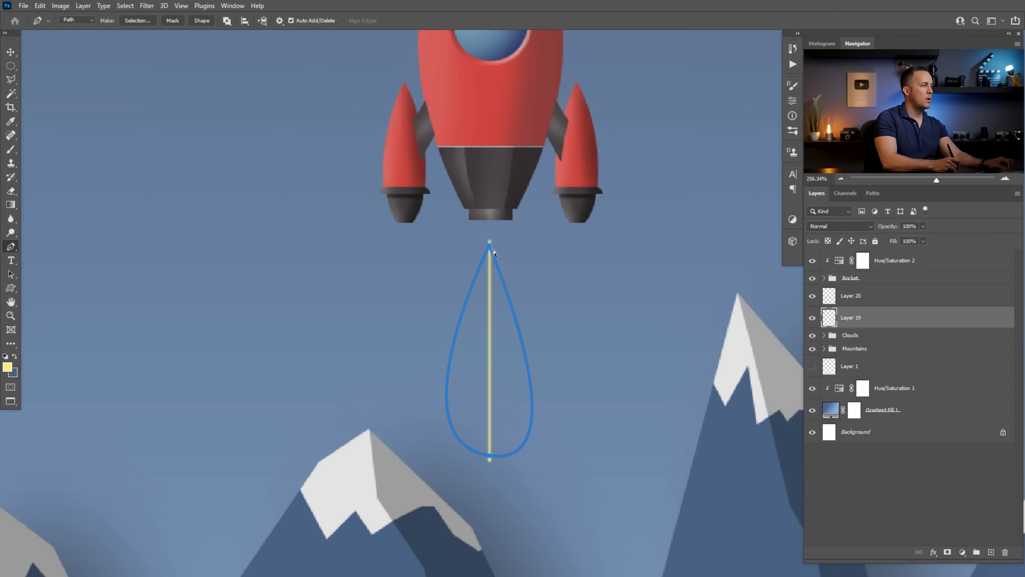
pyautogui.keyDown('ctrl'); pyautogui.click(490, 455); pyautogui.keyUp('ctrl')
pyautogui.click(490, 246)
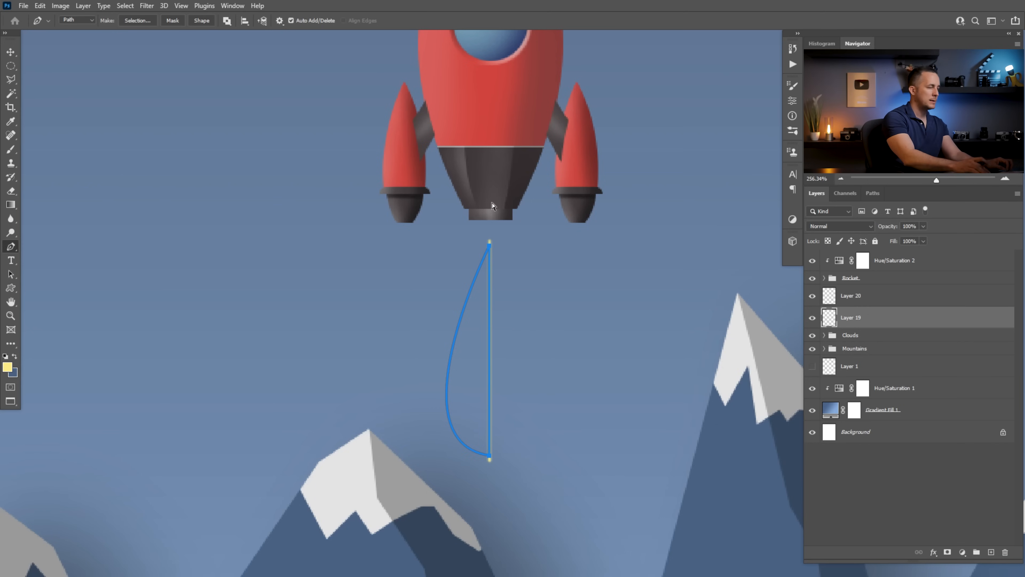
pyautogui.hotkey('ctrl', 'Return')
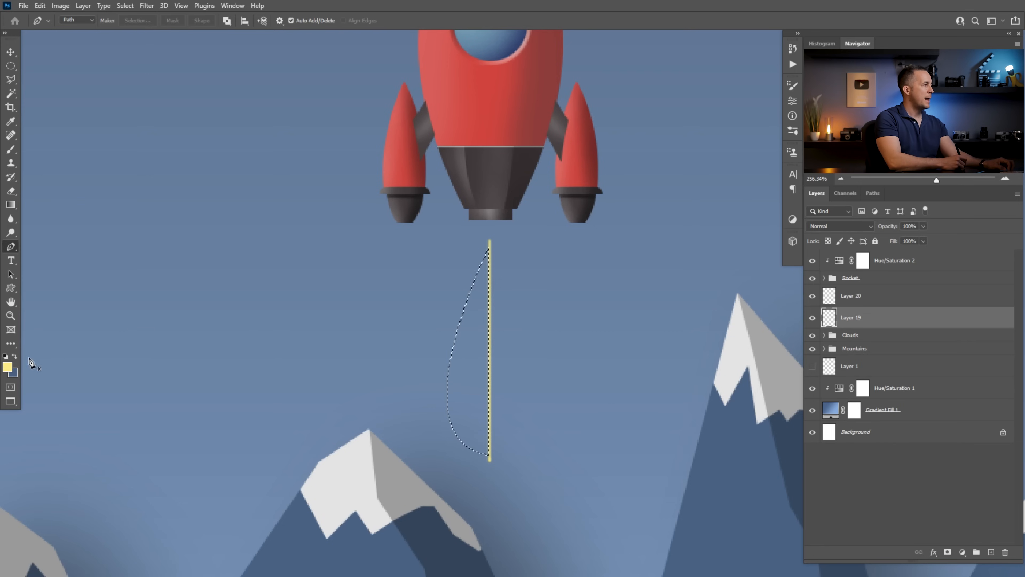
# Fill the half teardrop with red de352b on the upper empty layer, clear the selection, and delete the guide line's layer
pyautogui.click(7, 366)
pyautogui.click(496, 93)
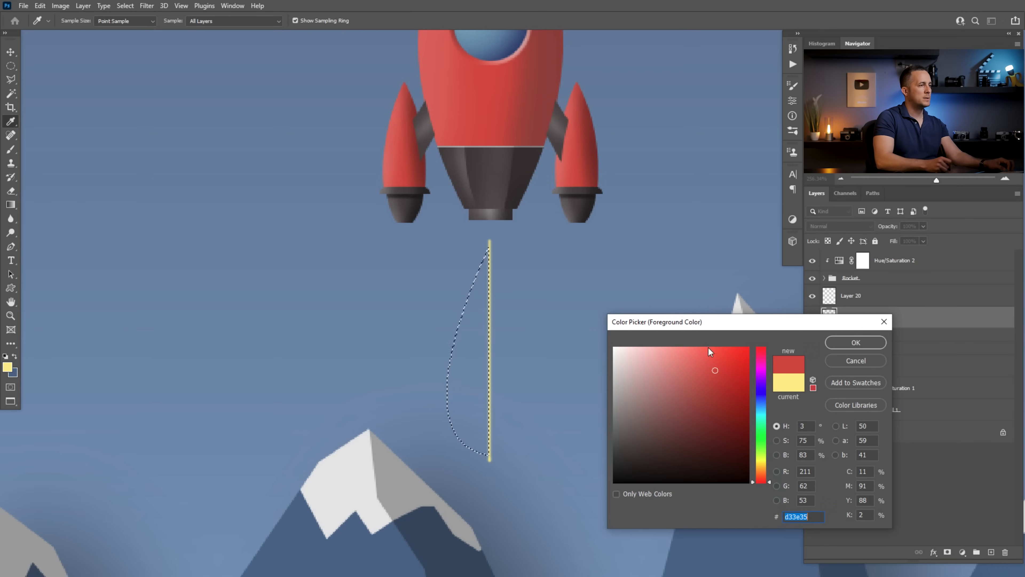
pyautogui.click(722, 366)
pyautogui.moveTo(723, 366); pyautogui.dragTo(726, 364)
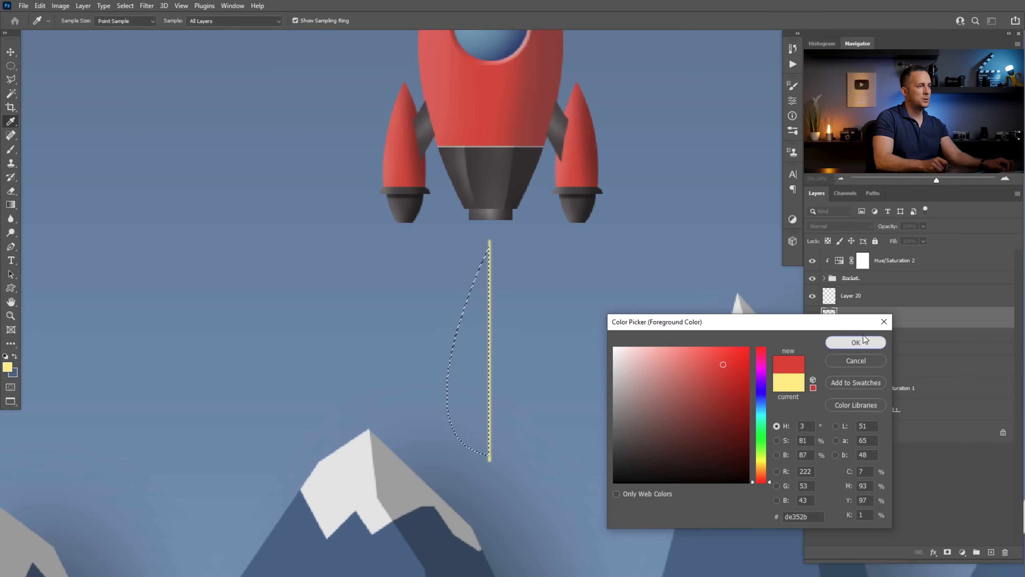
pyautogui.click(853, 342)
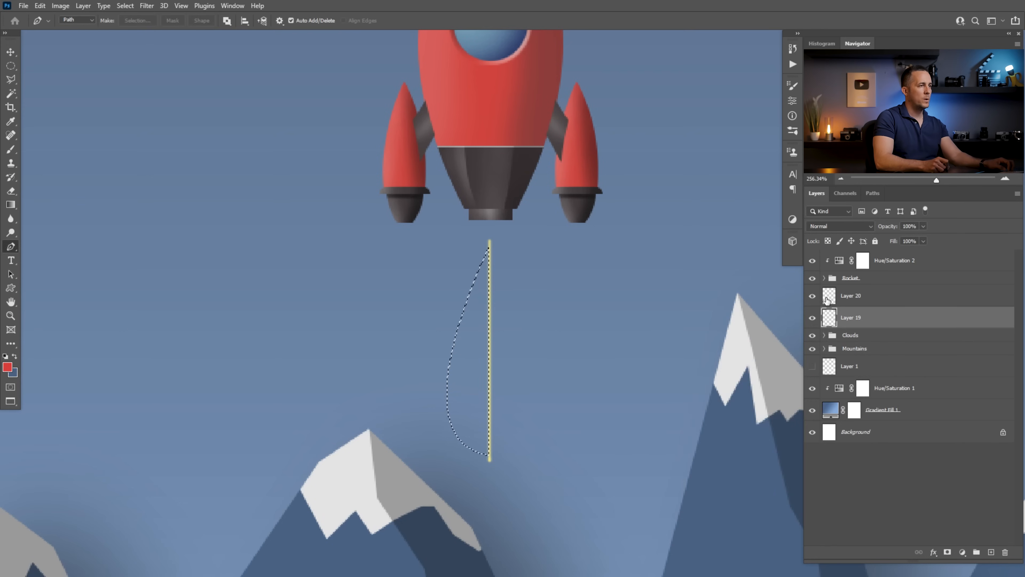
pyautogui.click(827, 299)
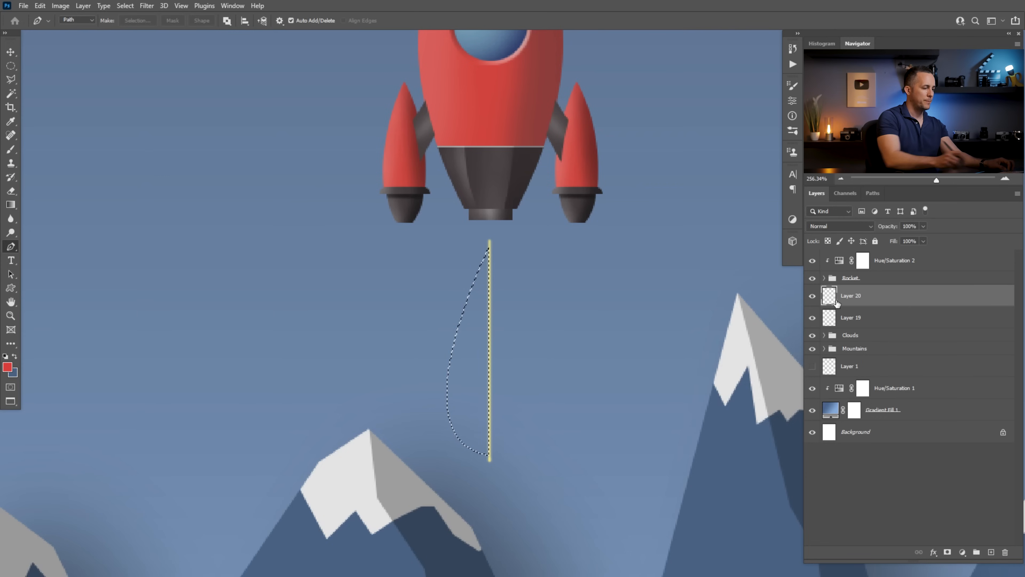
pyautogui.hotkey('alt', 'BackSpace')
pyautogui.hotkey('ctrl', 'd')
pyautogui.click(830, 319)
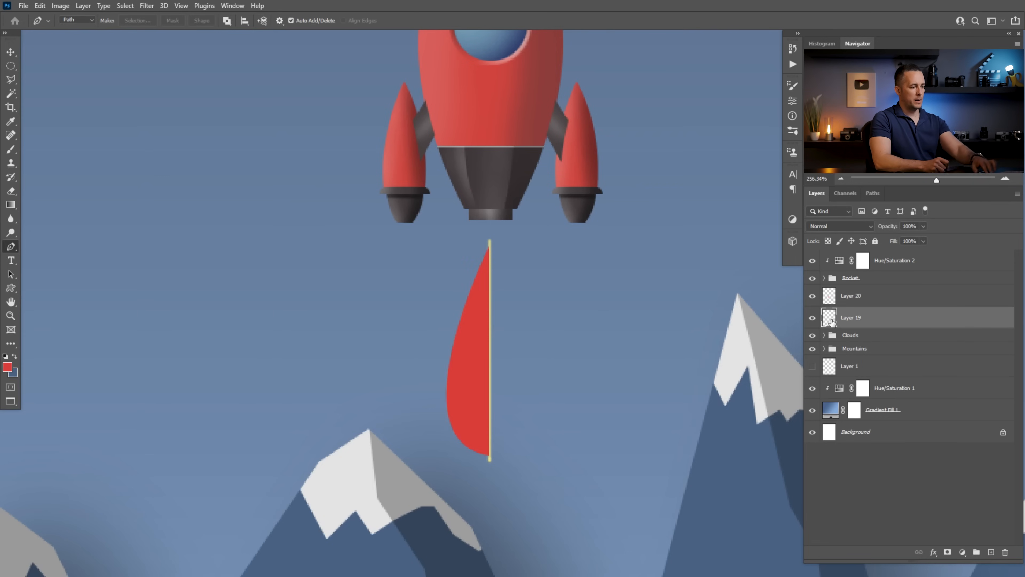
pyautogui.press('Delete')
# Duplicate the red half teardrop, flip the copy horizontally, and align it with the original to complete the flame shape
pyautogui.click(833, 297)
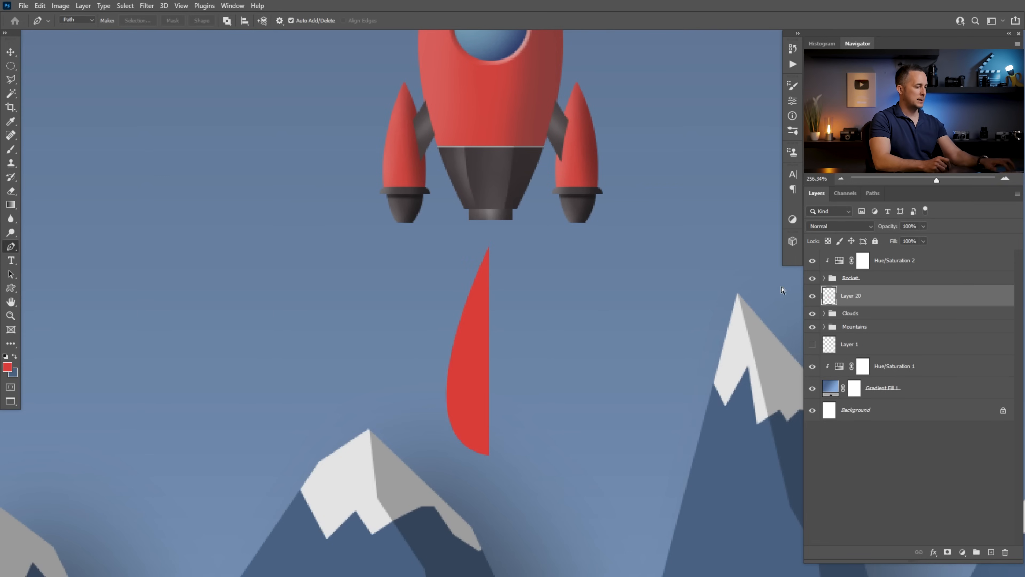
pyautogui.hotkey('ctrl', 'j')
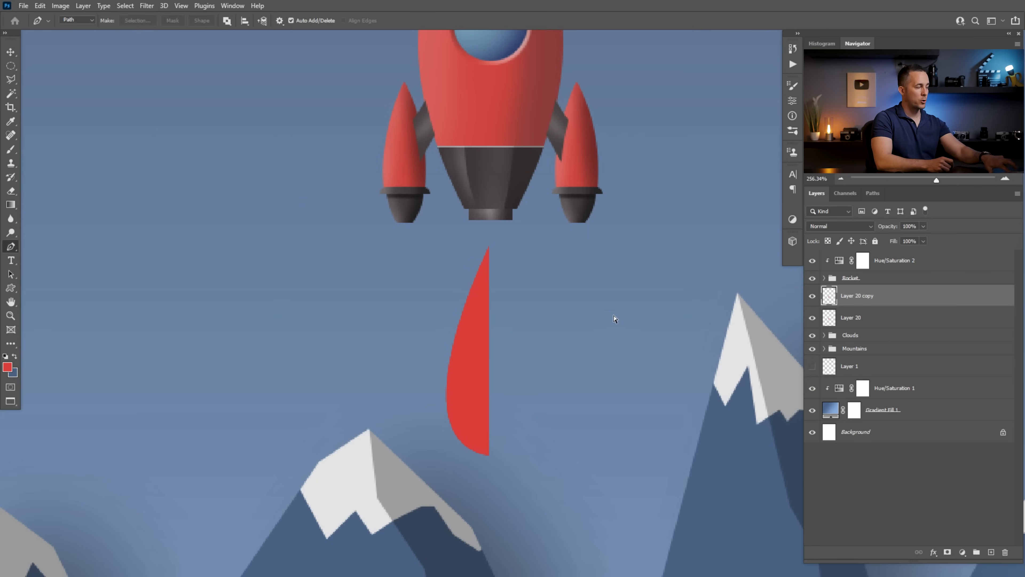
pyautogui.hotkey('ctrl', 't')
pyautogui.rightClick(469, 317)
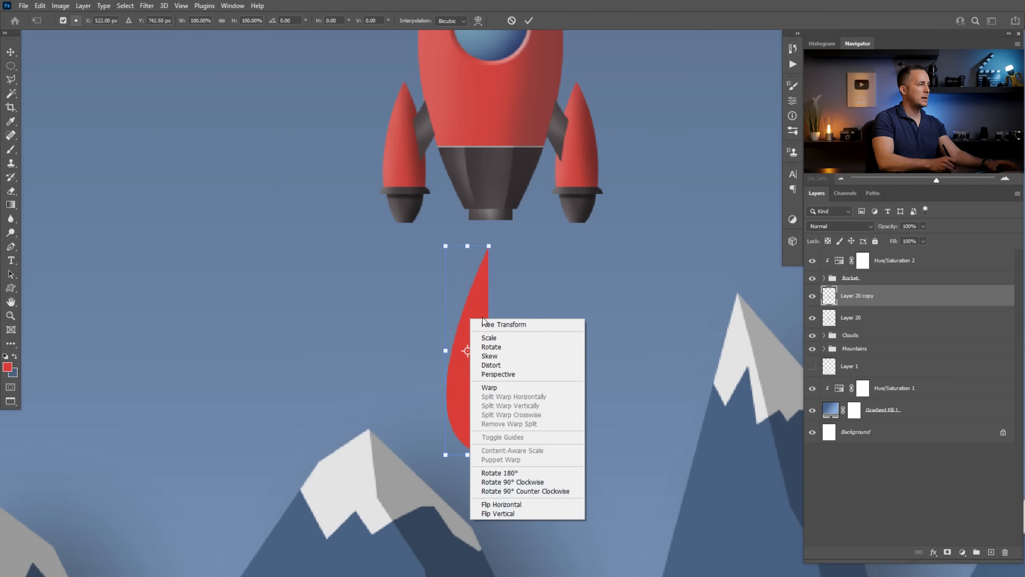
pyautogui.click(521, 507)
pyautogui.moveTo(469, 348); pyautogui.dragTo(516, 342)
pyautogui.press('p')
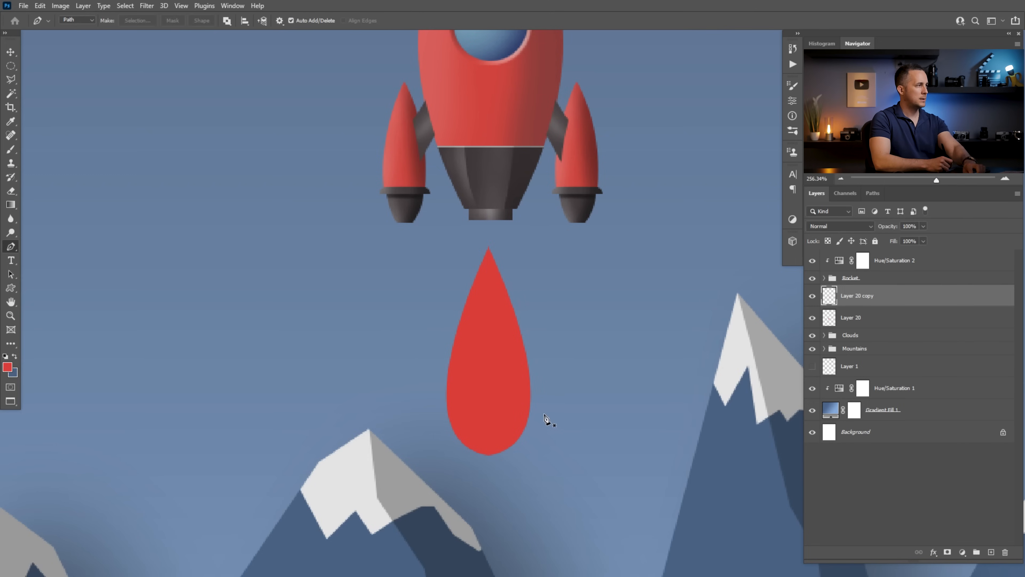
pyautogui.press('v')
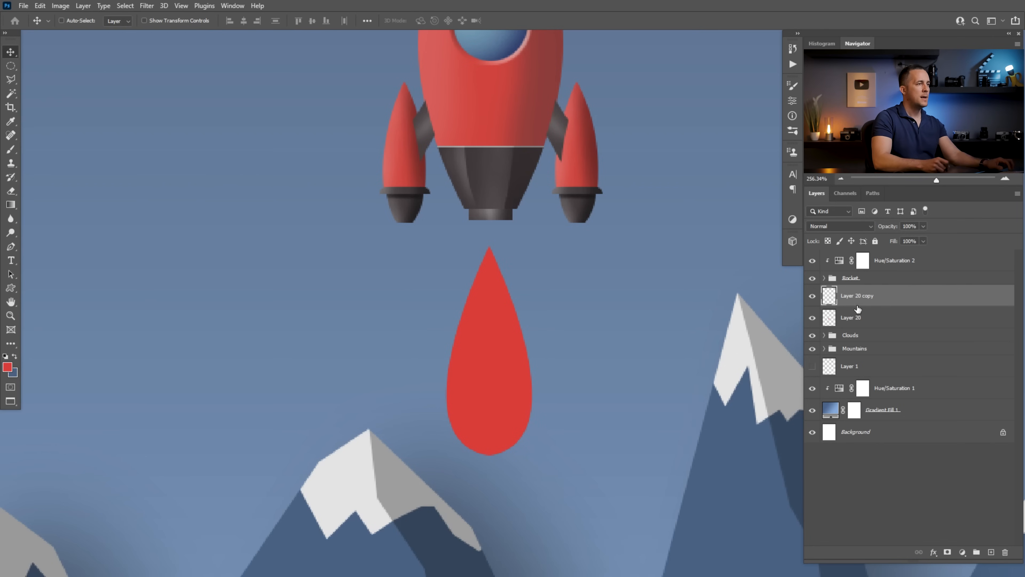
# Merge the two red flame halves into one layer and flip the merged shape vertically so its point faces down
pyautogui.keyDown('ctrl'); pyautogui.click(830, 319); pyautogui.keyUp('ctrl')
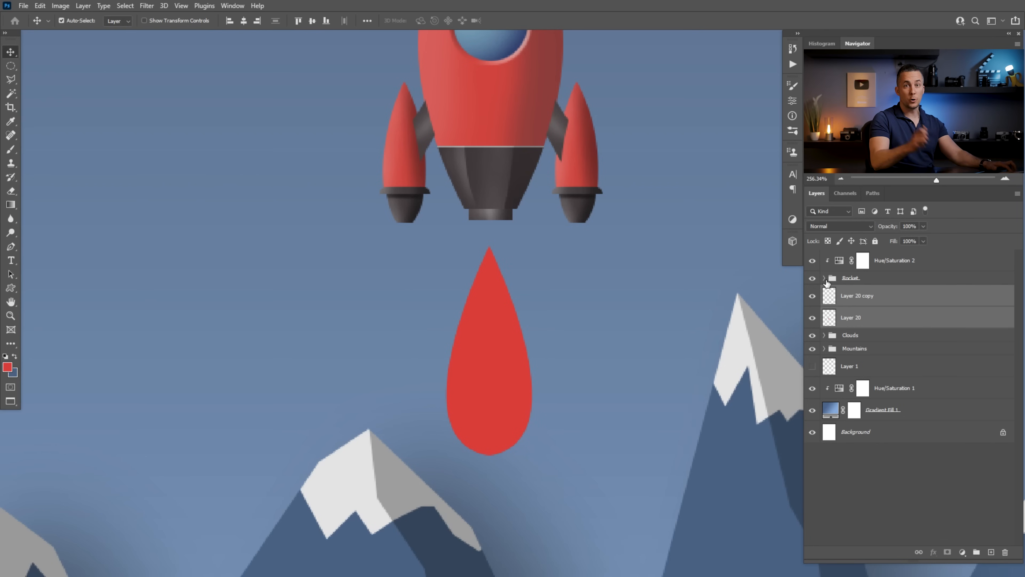
pyautogui.hotkey('ctrl', 'e')
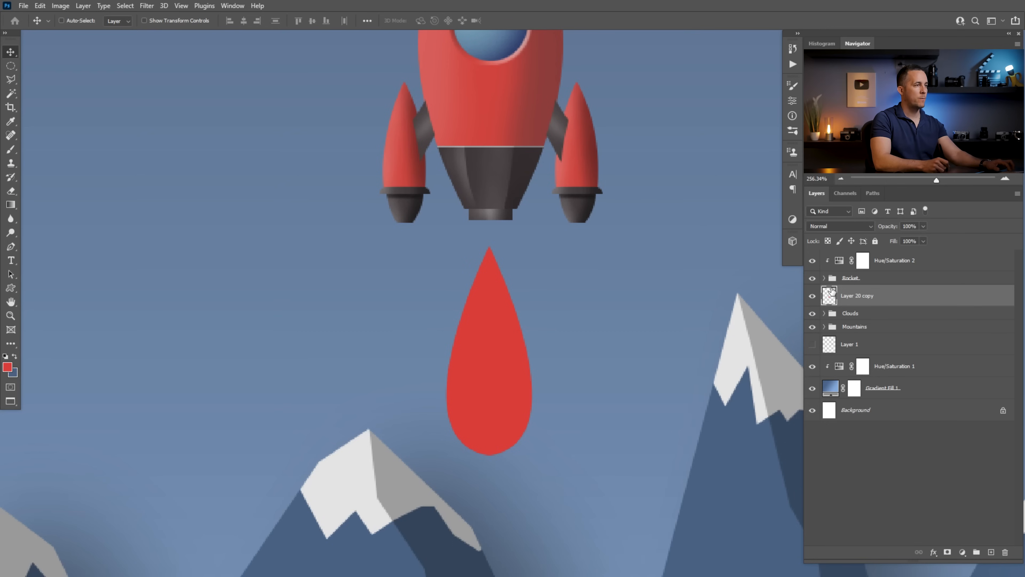
pyautogui.hotkey('ctrl', 't')
pyautogui.rightClick(500, 365)
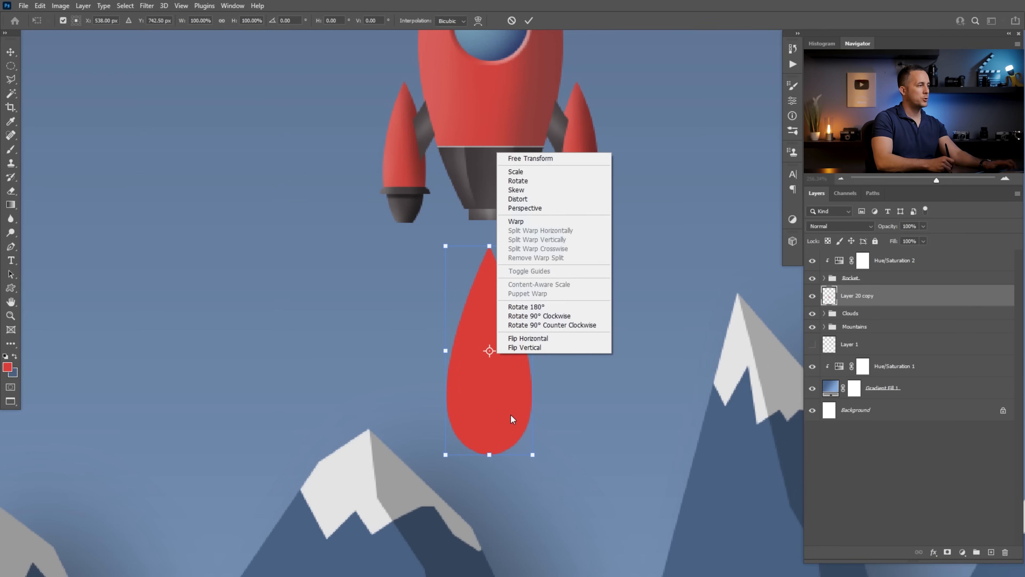
pyautogui.click(524, 346)
# Move the flame up against the central nozzle, centred on it, and scale it to 75% width and about 96% height
pyautogui.scroll(-3, 531, 346)
pyautogui.moveTo(529, 321); pyautogui.dragTo(535, 287)
pyautogui.scroll(3, 532, 298)
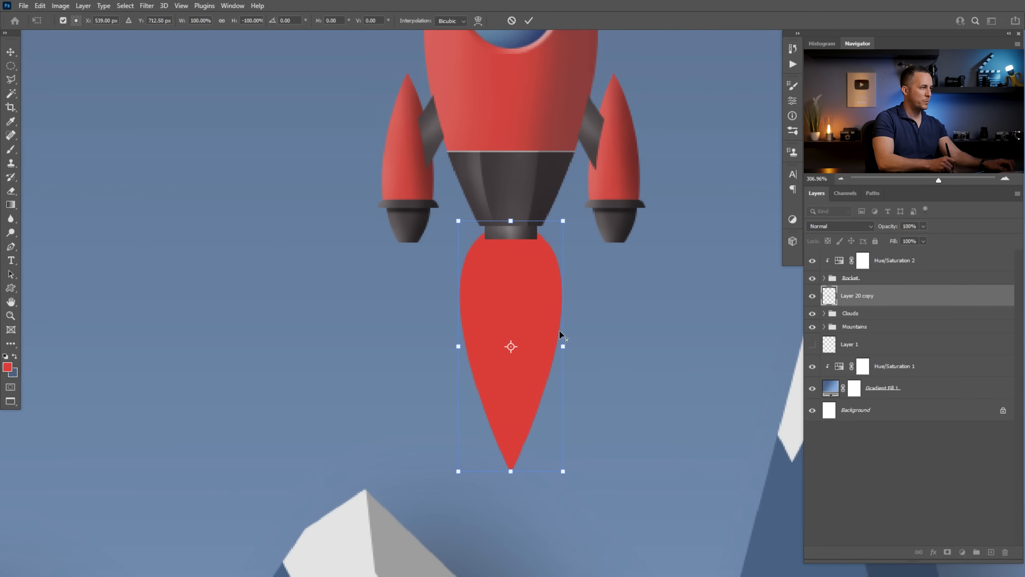
pyautogui.moveTo(561, 345); pyautogui.dragTo(557, 344)
pyautogui.moveTo(508, 301); pyautogui.dragTo(529, 301)
pyautogui.hotkey('ctrl', '0')
pyautogui.scroll(5, 531, 303)
pyautogui.press('Left')
pyautogui.moveTo(515, 436); pyautogui.dragTo(516, 447)
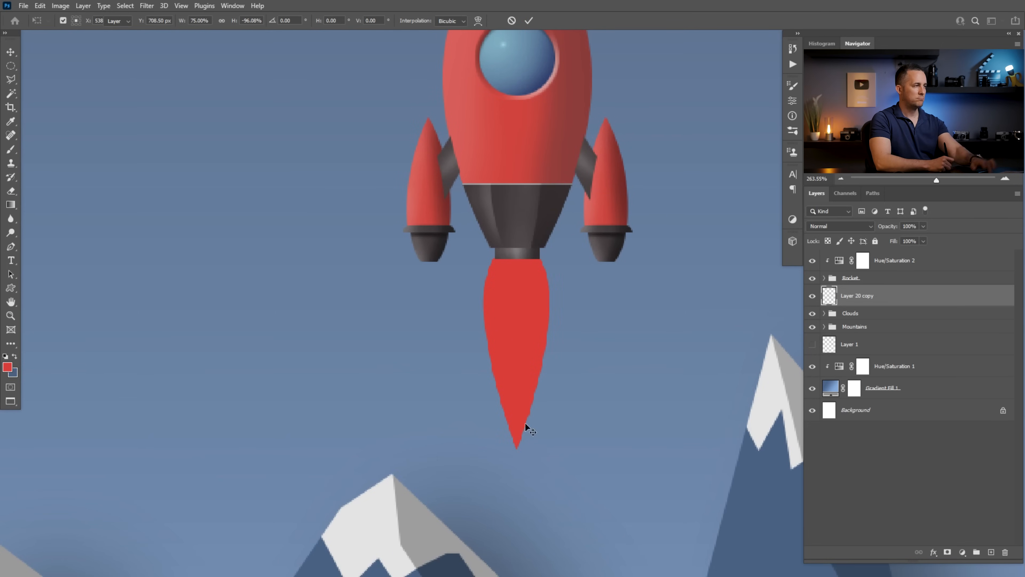
pyautogui.press('Return')
# Select the flame, the rocket group and its Hue/Saturation adjustment together and move them higher in the sky
pyautogui.scroll(-3, 521, 404)
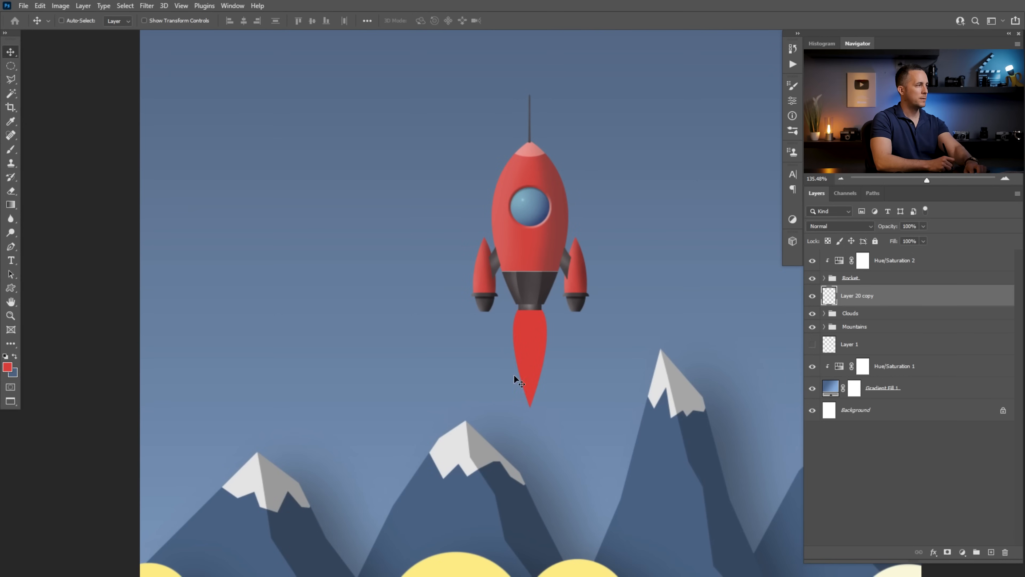
pyautogui.moveTo(561, 343); pyautogui.dragTo(610, 314)
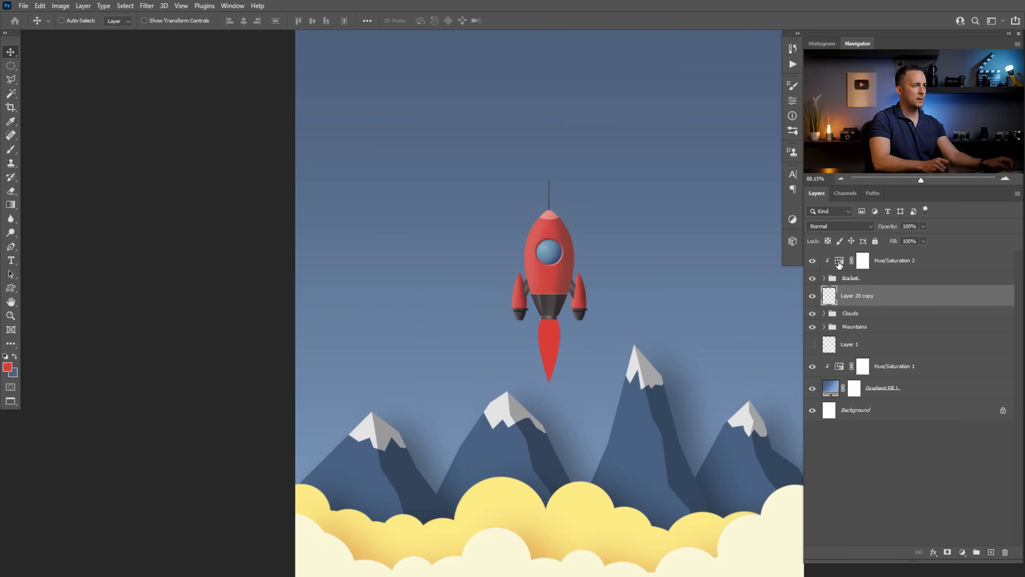
pyautogui.keyDown('shift'); pyautogui.click(839, 265); pyautogui.keyUp('shift')
pyautogui.moveTo(557, 263); pyautogui.dragTo(555, 203)
pyautogui.moveTo(574, 286); pyautogui.dragTo(536, 299)
pyautogui.moveTo(533, 302)
pyautogui.mouseDown()
pyautogui.moveTo(490, 375)
pyautogui.moveTo(521, 308)
pyautogui.mouseUp()
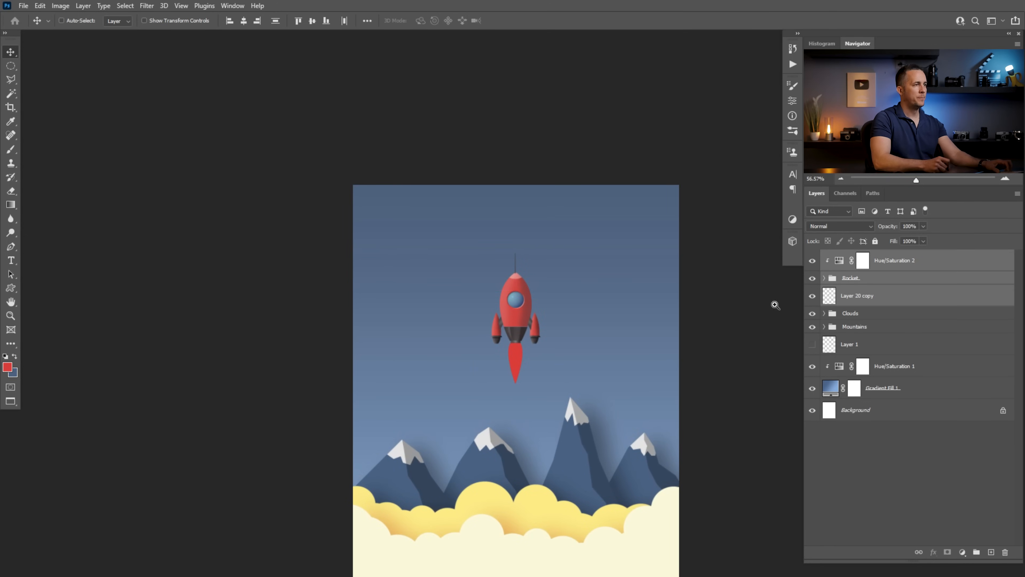
pyautogui.scroll(5, 522, 309)
# Lengthen the red flame slightly by stretching its lower tip downward
pyautogui.click(834, 299)
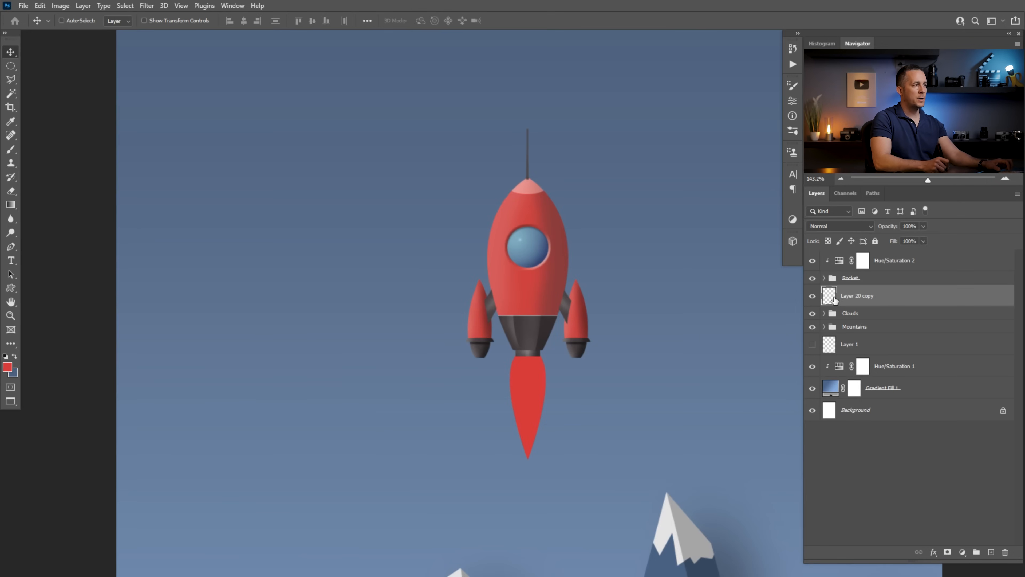
pyautogui.hotkey('ctrl', 't')
pyautogui.scroll(2, 521, 414)
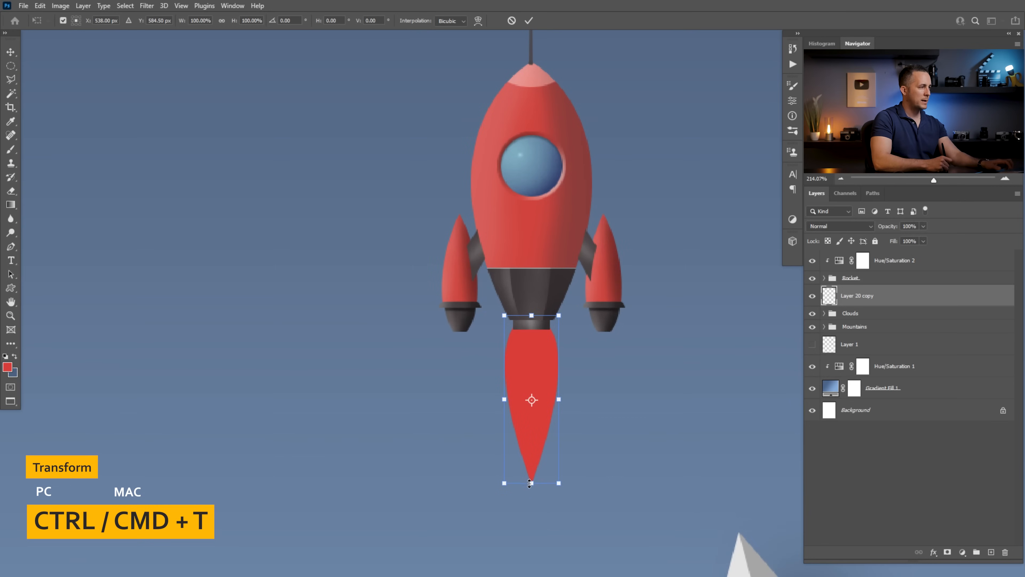
pyautogui.moveTo(531, 485); pyautogui.dragTo(534, 503)
pyautogui.press('Return')
pyautogui.moveTo(563, 442); pyautogui.dragTo(561, 399)
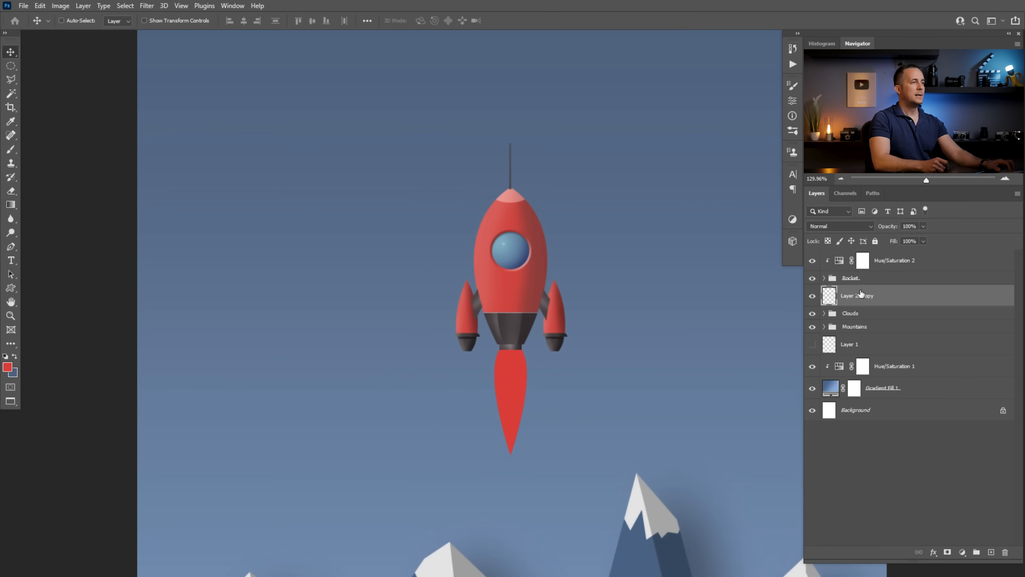
# Duplicate the red flame layer, fill the copy's shape with bright orange, and clear the selection
pyautogui.hotkey('ctrl', 'j')
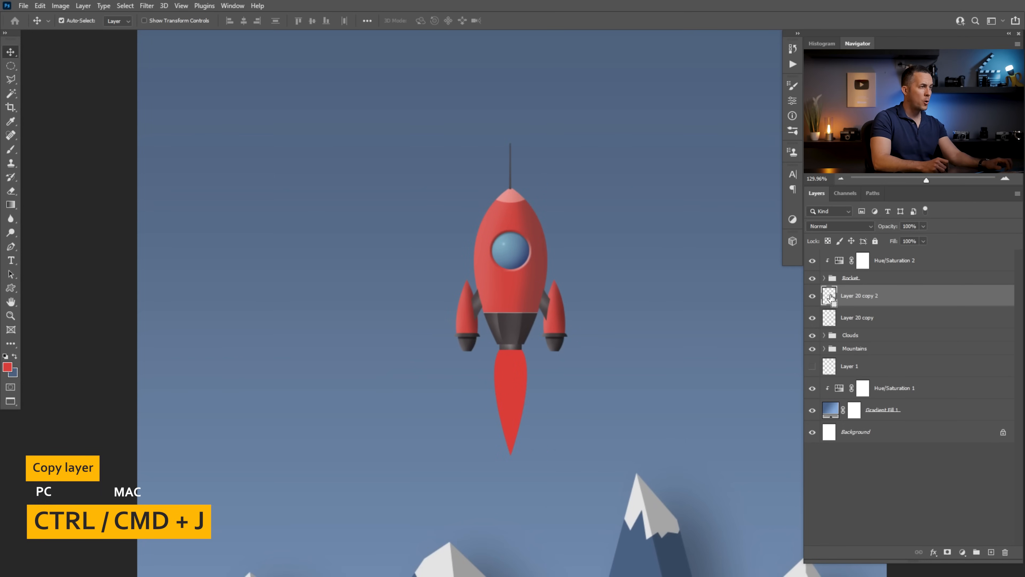
pyautogui.keyDown('ctrl'); pyautogui.click(830, 298); pyautogui.keyUp('ctrl')
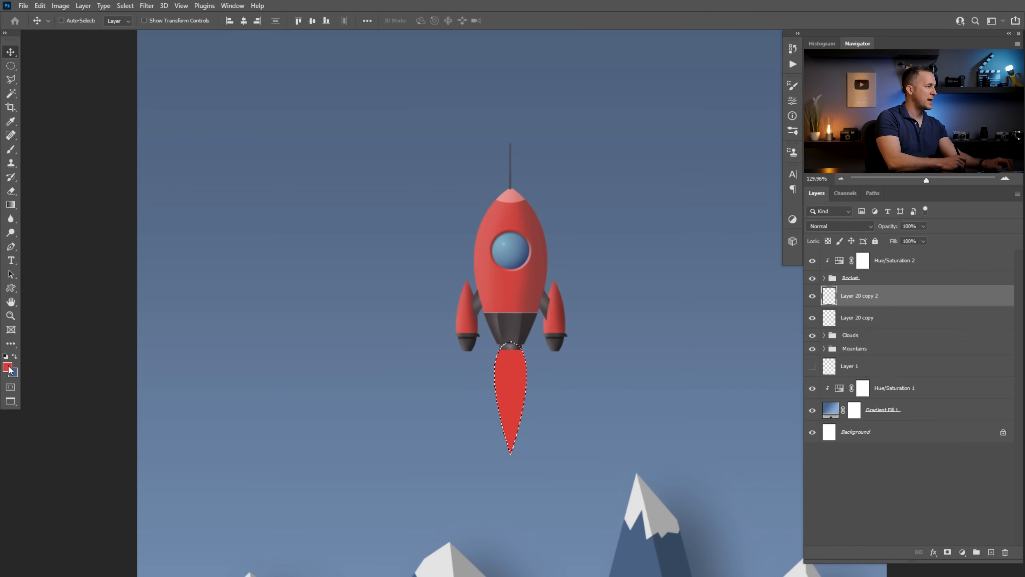
pyautogui.click(9, 369)
pyautogui.click(762, 468)
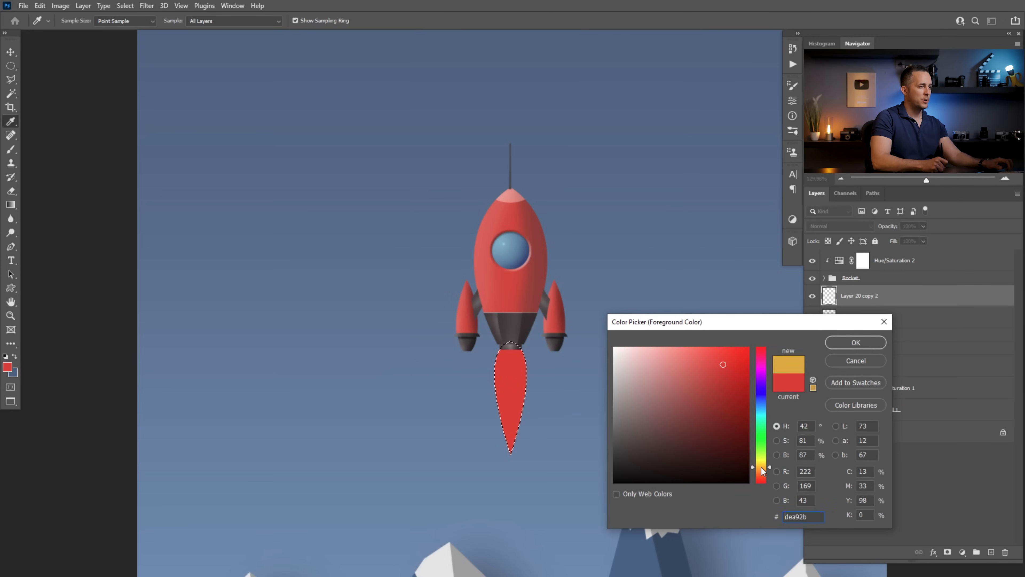
pyautogui.moveTo(762, 467); pyautogui.dragTo(762, 474)
pyautogui.click(728, 356)
pyautogui.moveTo(728, 356); pyautogui.dragTo(729, 354)
pyautogui.click(832, 344)
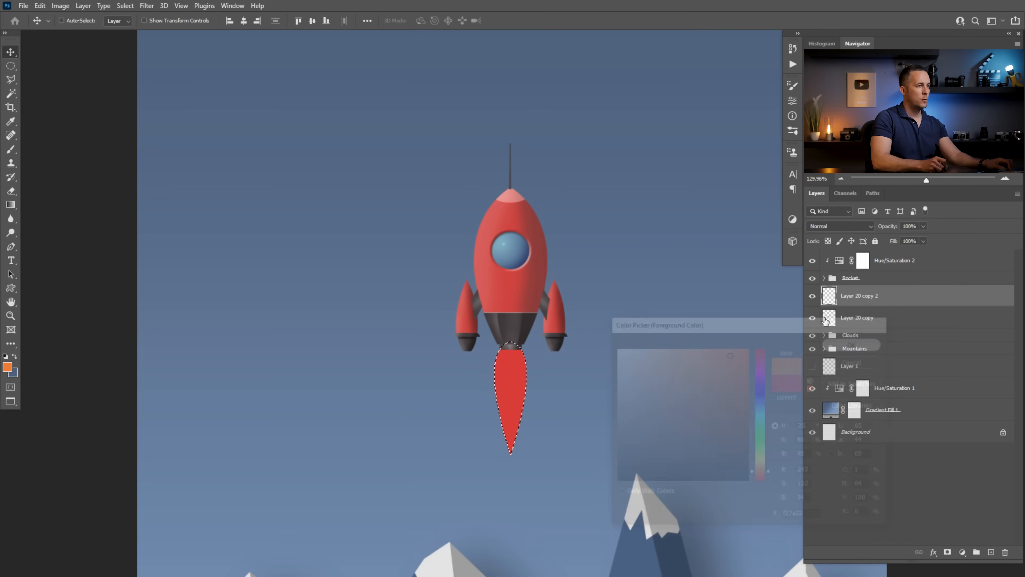
pyautogui.hotkey('alt', 'BackSpace')
pyautogui.hotkey('ctrl', 'd')
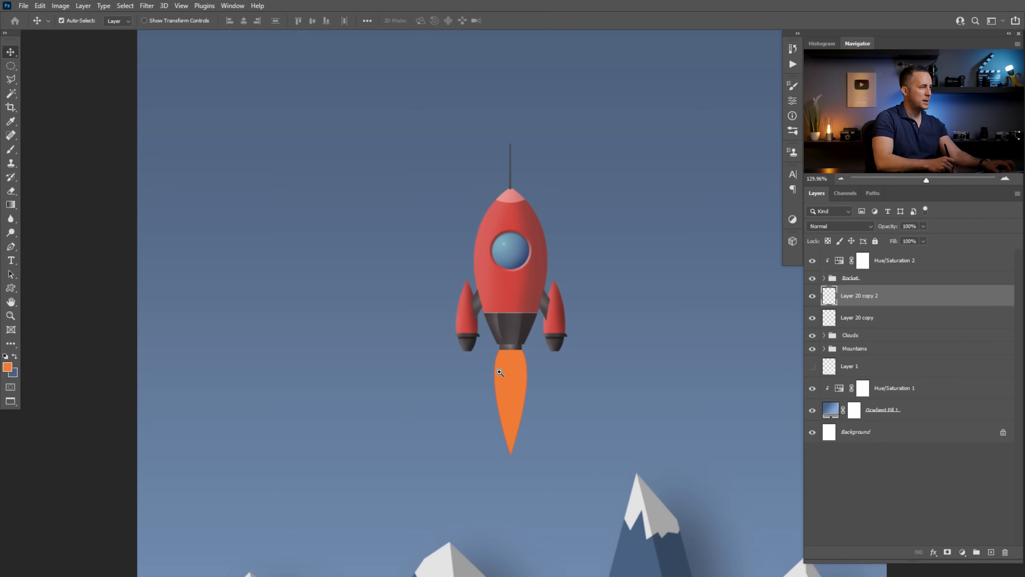
# Scale the orange flame proportionally to about 79.5% around a reference point at the nozzle, leaving a red border
pyautogui.scroll(5, 498, 361)
pyautogui.hotkey('ctrl', 't')
pyautogui.moveTo(526, 435); pyautogui.dragTo(526, 313)
pyautogui.scroll(-2, 520, 355)
pyautogui.moveTo(532, 505); pyautogui.dragTo(530, 467)
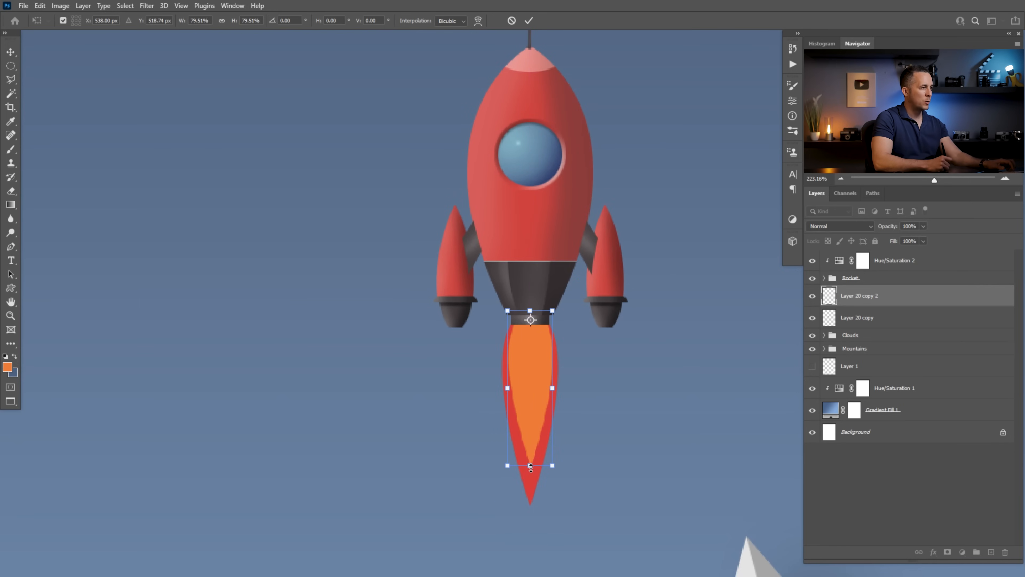
pyautogui.press('Return')
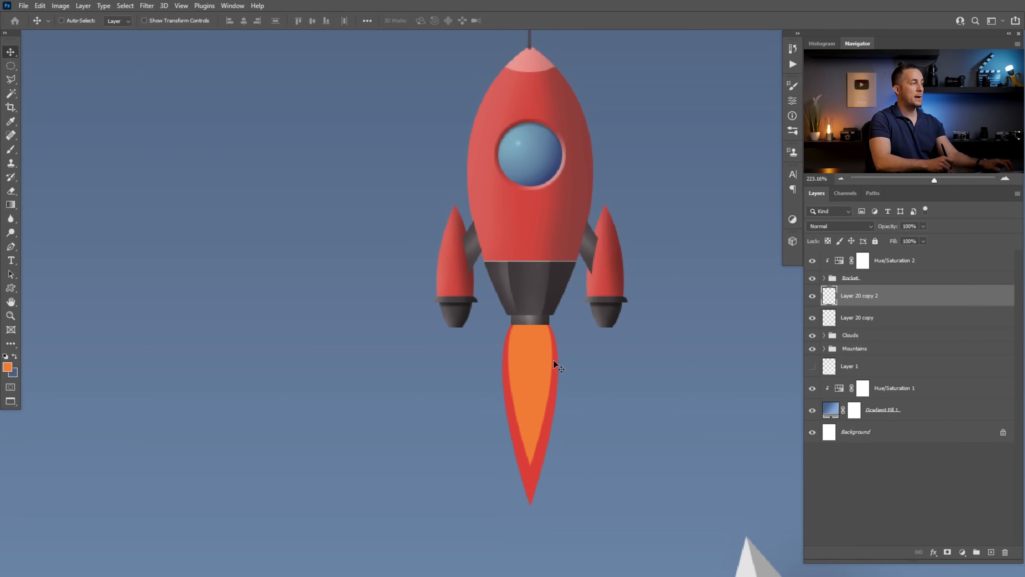
# Duplicate the orange flame layer and fill the copy's shape with yellow, about f2c822
pyautogui.press('ctrl')
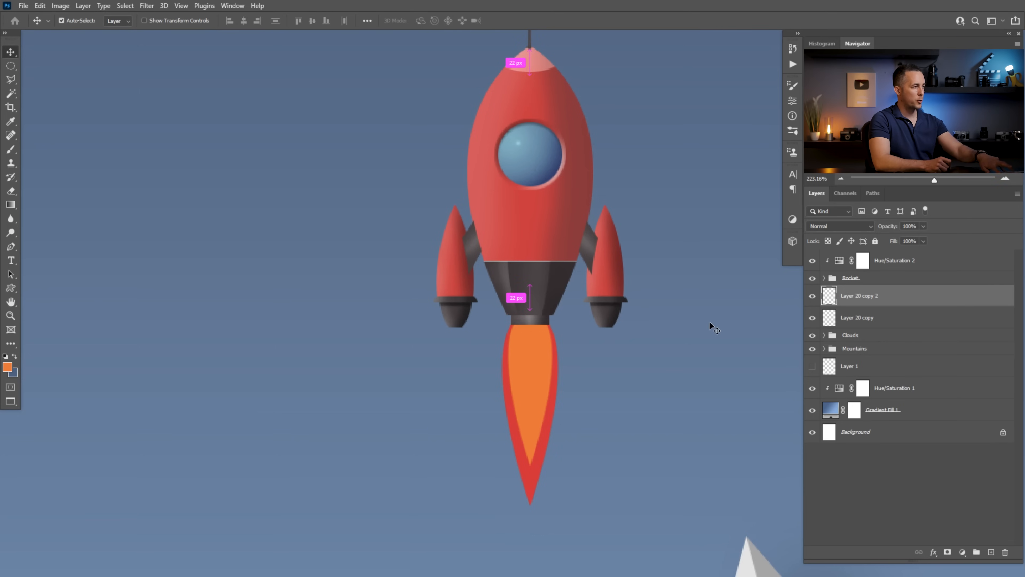
pyautogui.hotkey('ctrl', 'j')
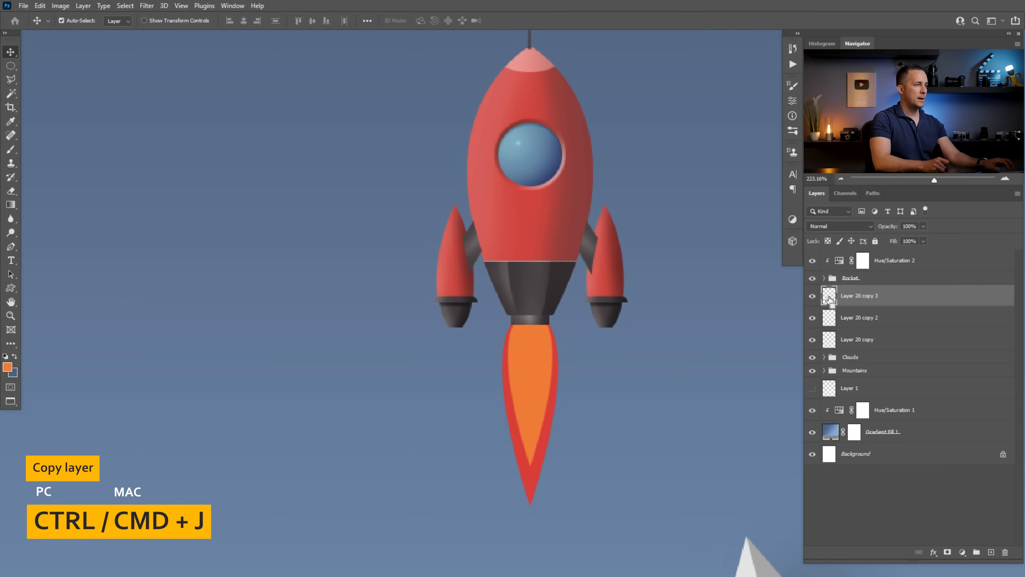
pyautogui.keyDown('ctrl'); pyautogui.click(828, 298); pyautogui.keyUp('ctrl')
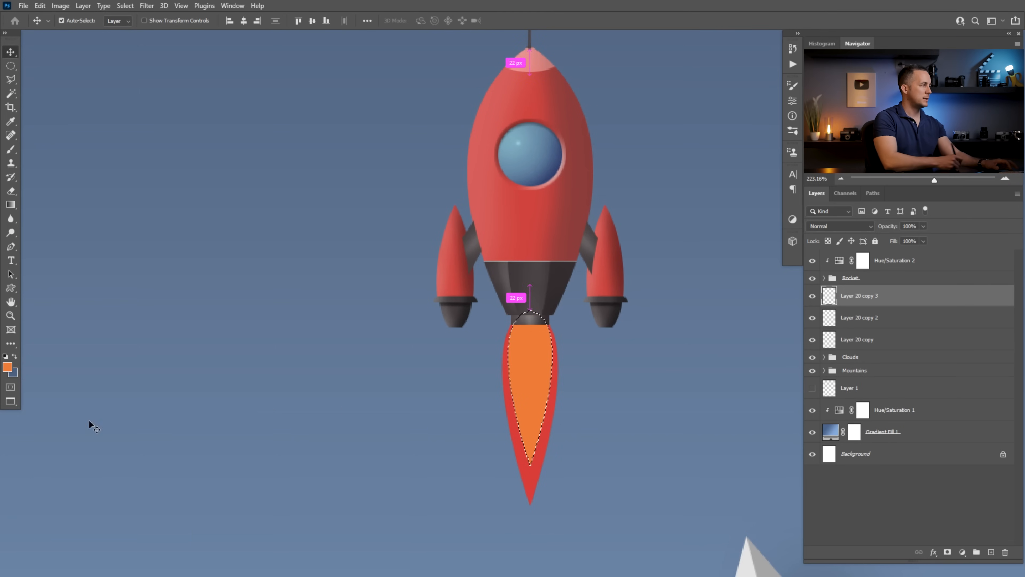
pyautogui.click(6, 366)
pyautogui.moveTo(763, 473); pyautogui.dragTo(763, 467)
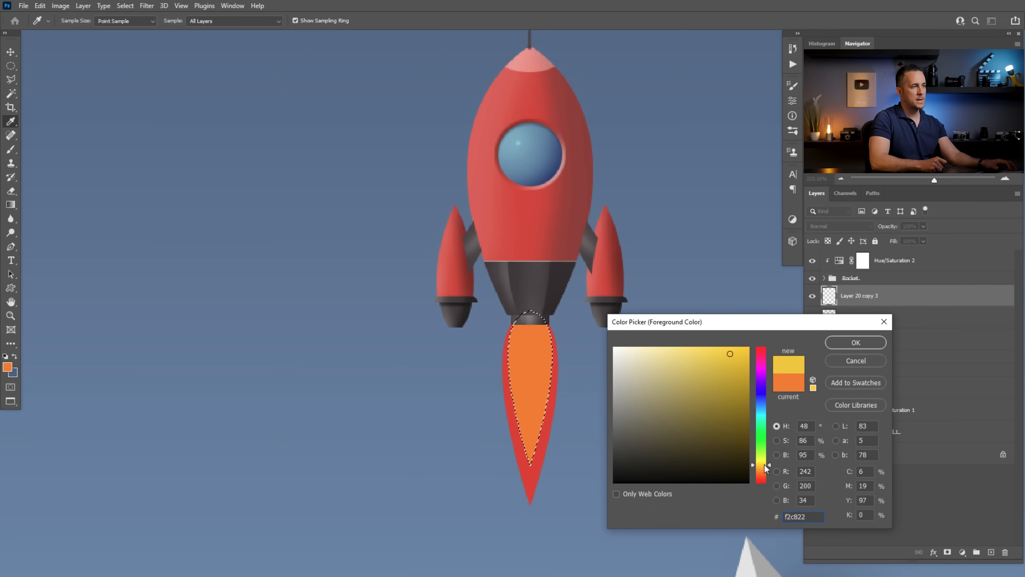
pyautogui.click(855, 342)
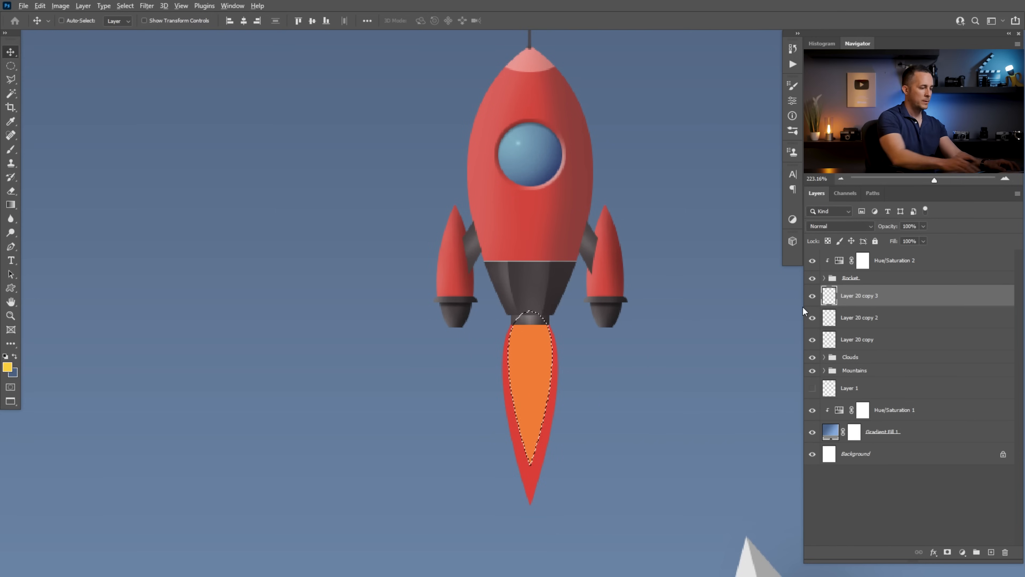
pyautogui.hotkey('alt', 'BackSpace')
# Shrink the yellow flame around a reference point at the nozzle so it forms the inner core of the orange flame
pyautogui.hotkey('ctrl', 't')
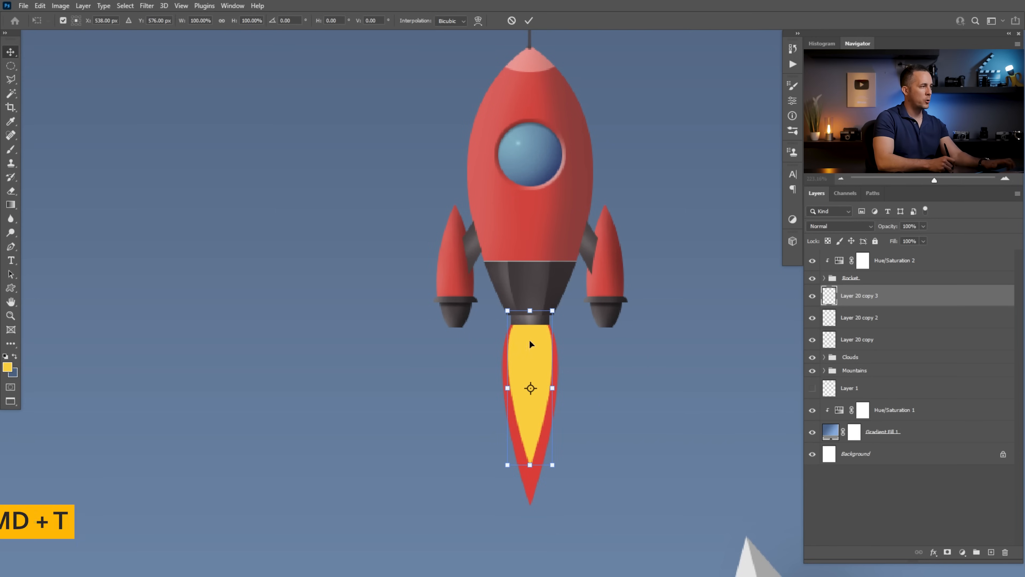
pyautogui.moveTo(531, 386); pyautogui.dragTo(530, 319)
pyautogui.moveTo(531, 463); pyautogui.dragTo(530, 436)
pyautogui.press('Return')
pyautogui.moveTo(560, 398); pyautogui.dragTo(633, 404)
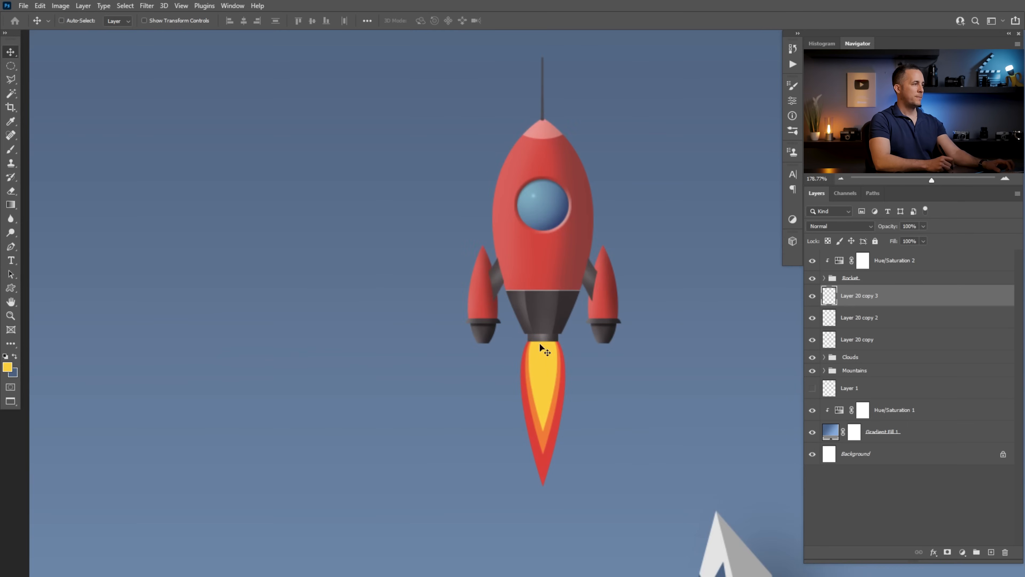
pyautogui.scroll(5, 541, 345)
pyautogui.moveTo(548, 330); pyautogui.dragTo(540, 340)
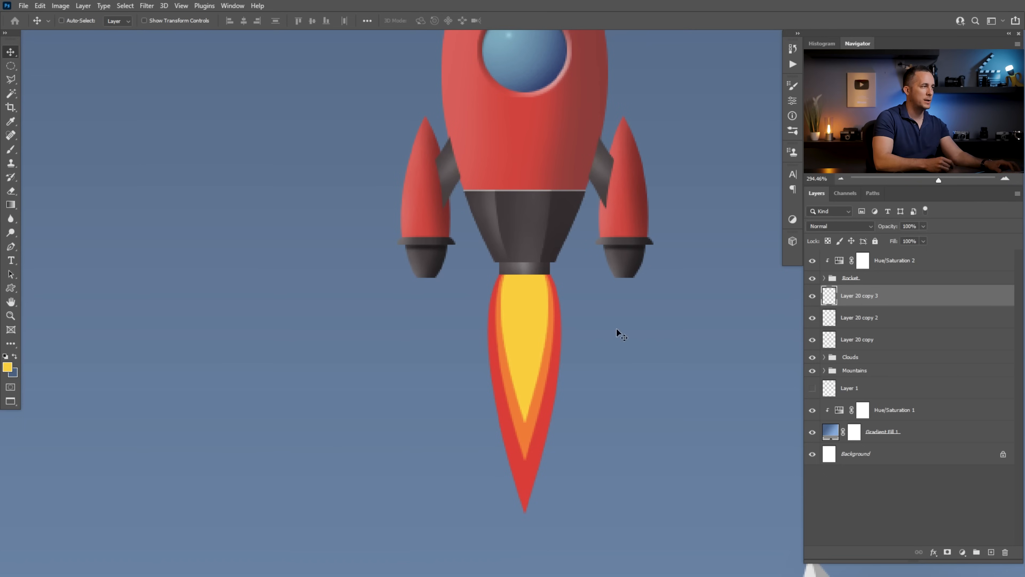
# Rename the red, orange and yellow flame layers Fire 01, Fire 02 and Fire 03 respectively
pyautogui.doubleClick(857, 340)
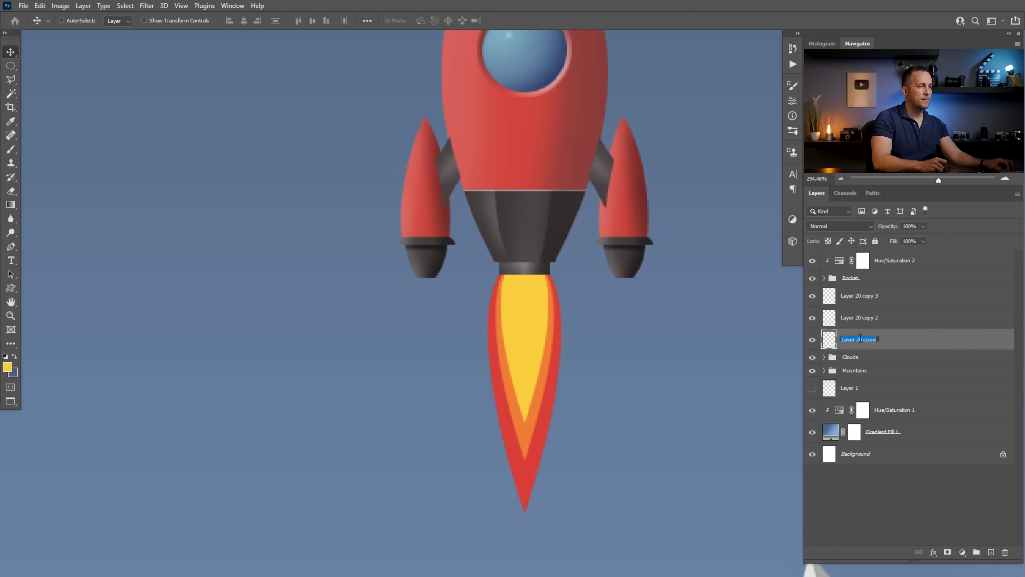
pyautogui.write('Fire 01')
pyautogui.press('Return')
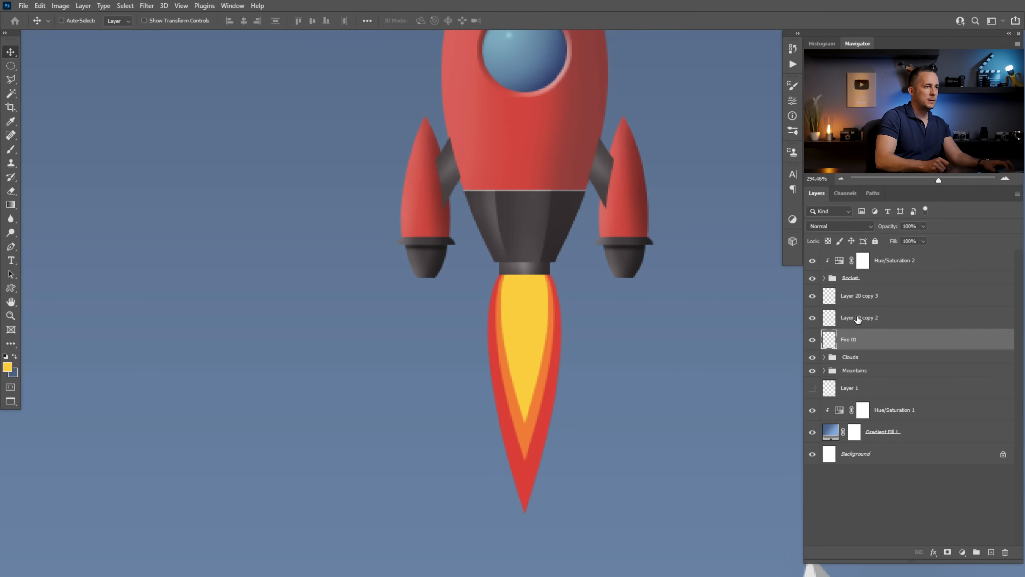
pyautogui.doubleClick(857, 319)
pyautogui.hotkey('ctrl', 'v')
pyautogui.write('2')
pyautogui.press('Return')
pyautogui.doubleClick(846, 295)
pyautogui.hotkey('ctrl', 'v')
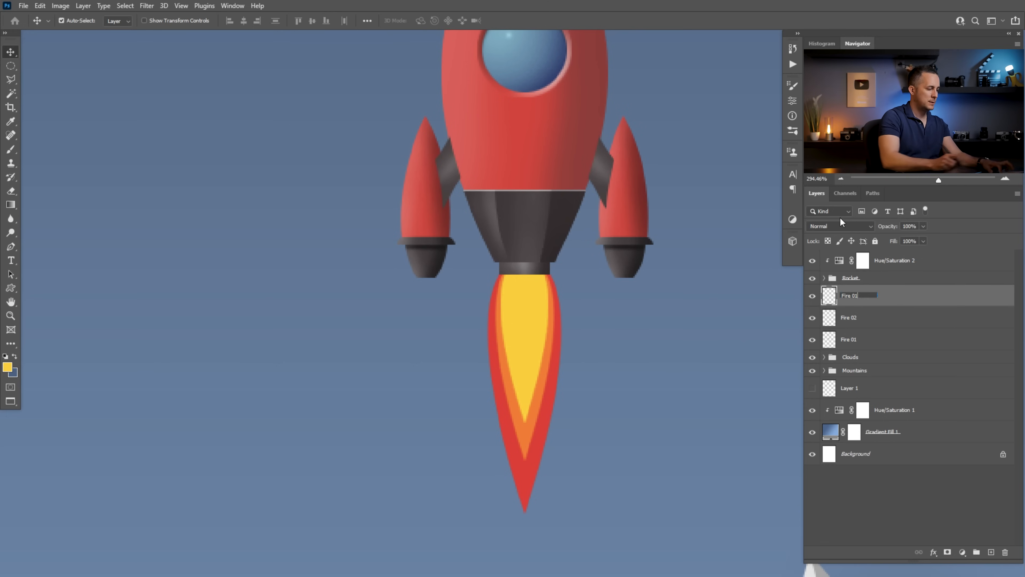
pyautogui.write('3')
pyautogui.press('Return')
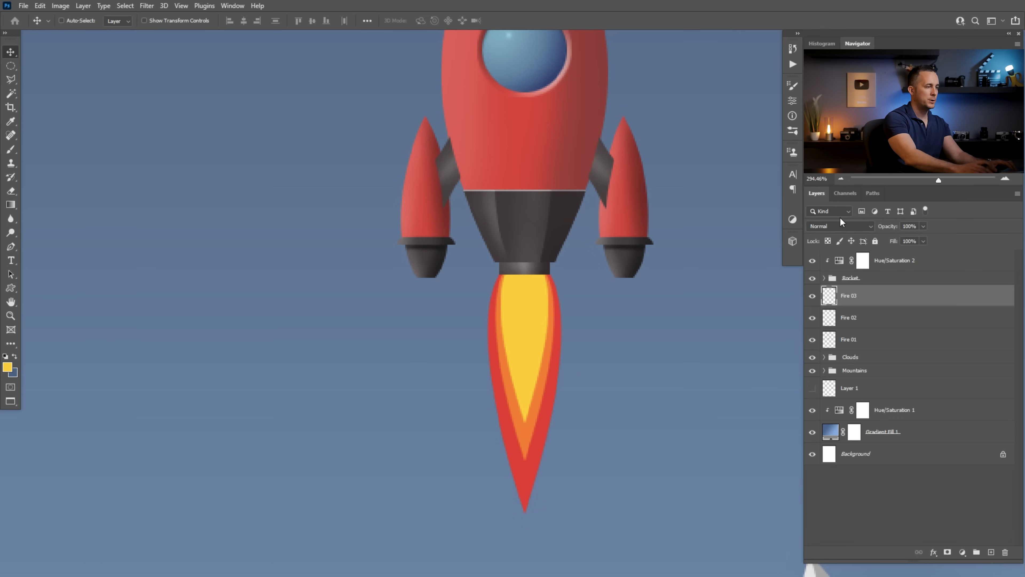
# Add a black Multiply drop shadow to Fire 01 with 29% opacity, 133° angle, 4 px distance, 20% spread and 5 px size
pyautogui.click(833, 343)
pyautogui.doubleClick(863, 348)
pyautogui.click(641, 471)
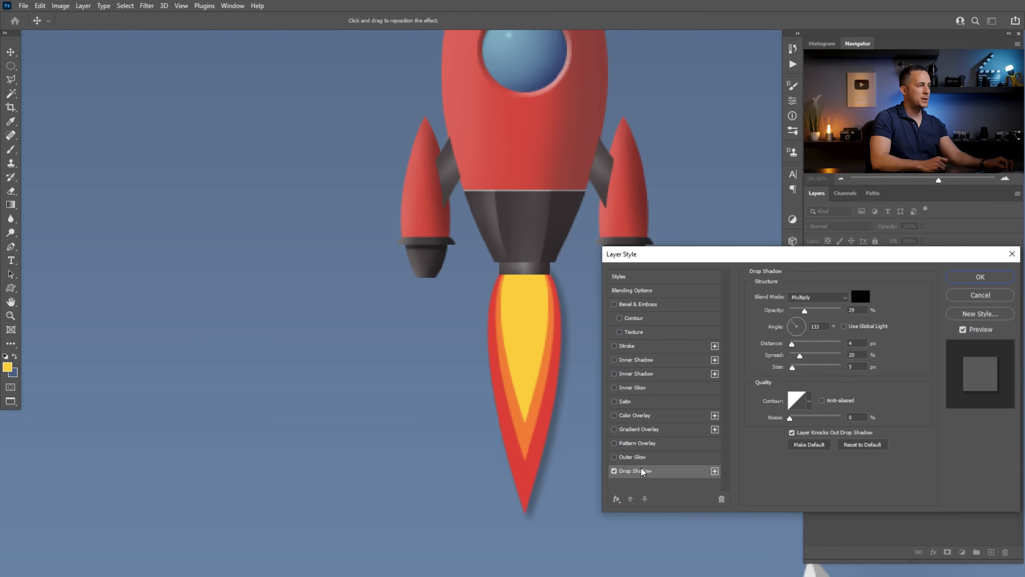
pyautogui.moveTo(695, 257); pyautogui.dragTo(727, 270)
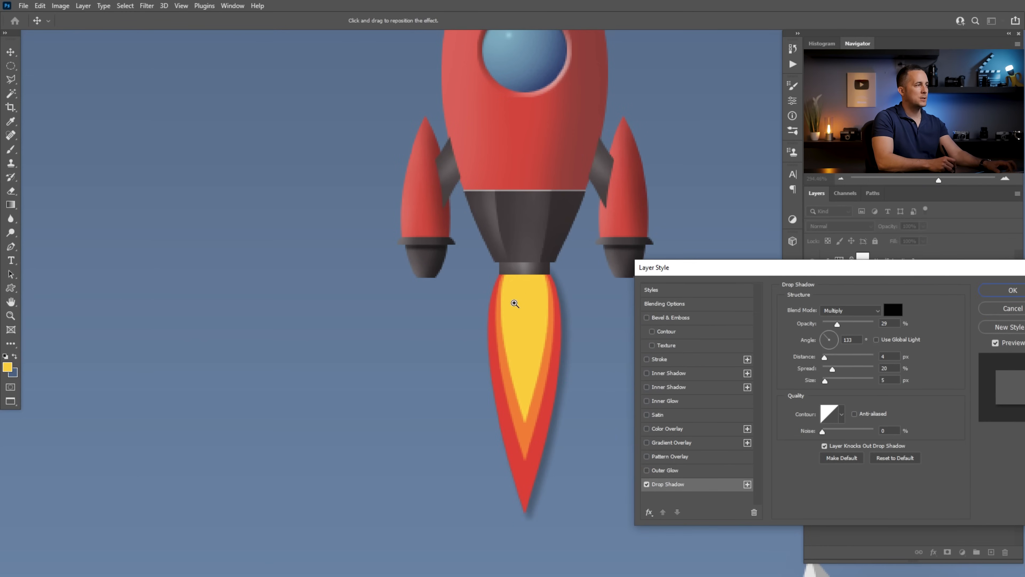
pyautogui.press('Return')
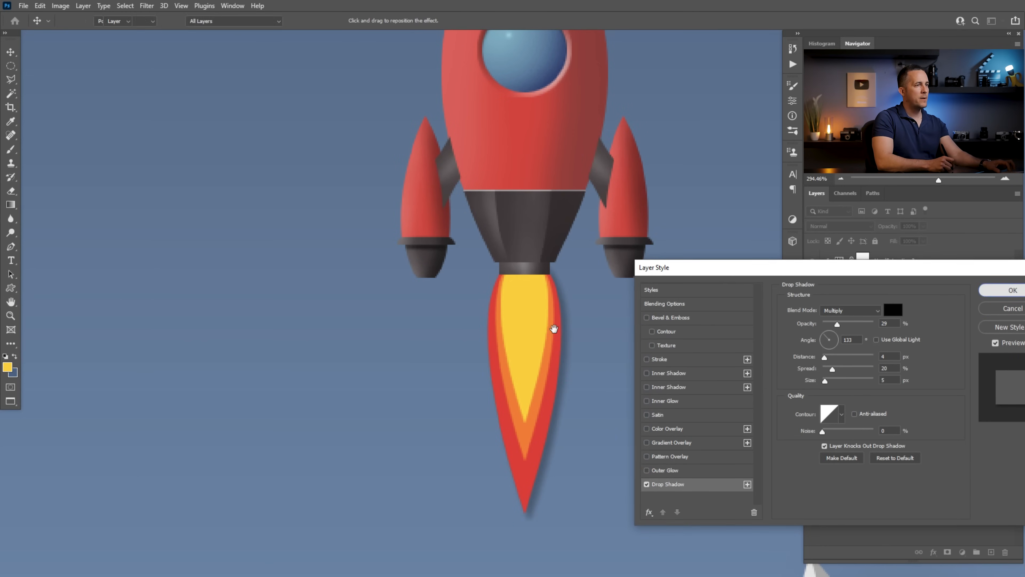
pyautogui.moveTo(559, 325); pyautogui.dragTo(524, 337)
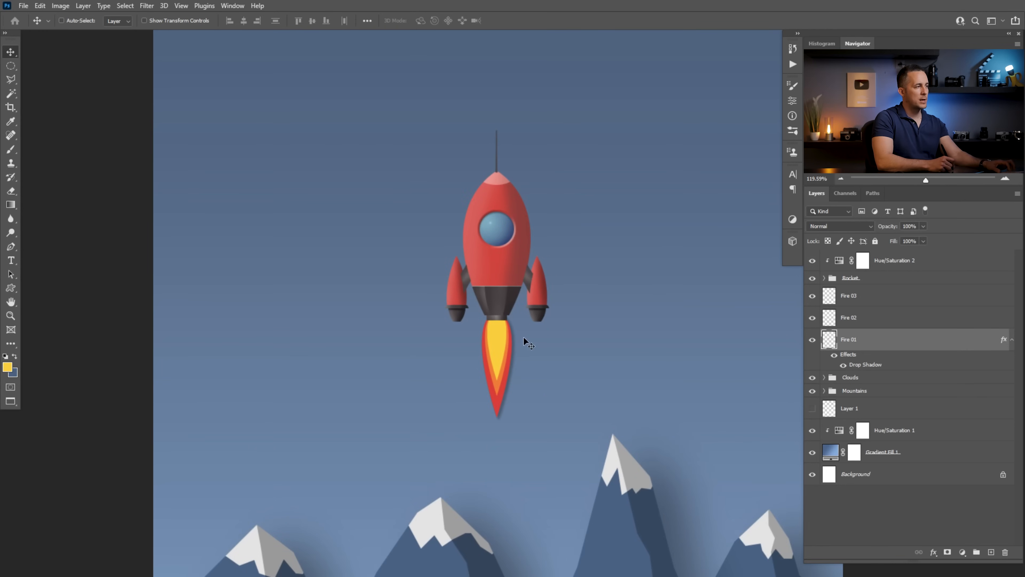
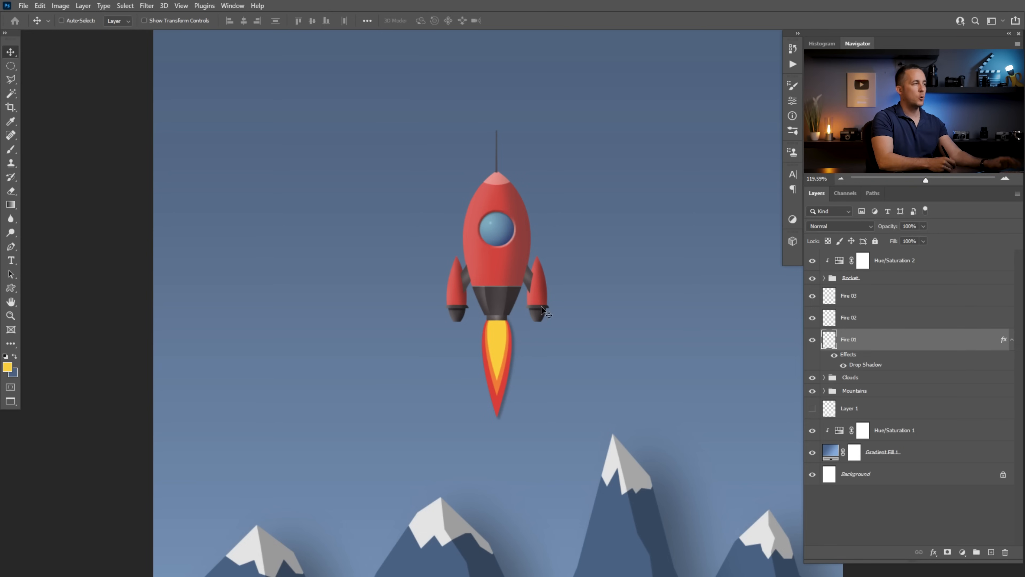
# Adjust the Fire 01 layer's drop shadow to 21% opacity, a 144° angle and a 9 px size
pyautogui.doubleClick(828, 355)
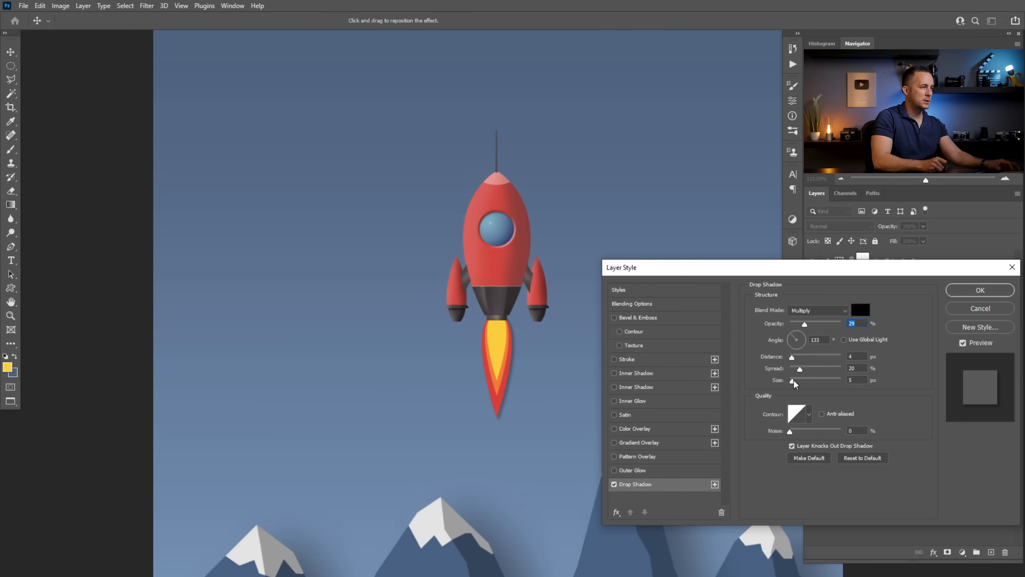
pyautogui.moveTo(795, 380); pyautogui.dragTo(793, 379)
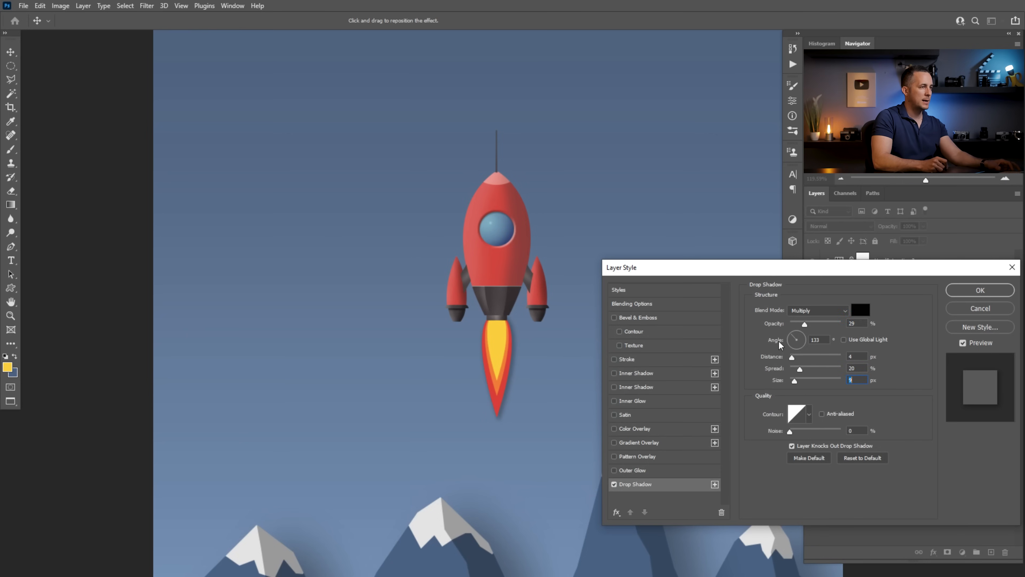
pyautogui.moveTo(790, 335); pyautogui.dragTo(803, 328)
pyautogui.click(980, 290)
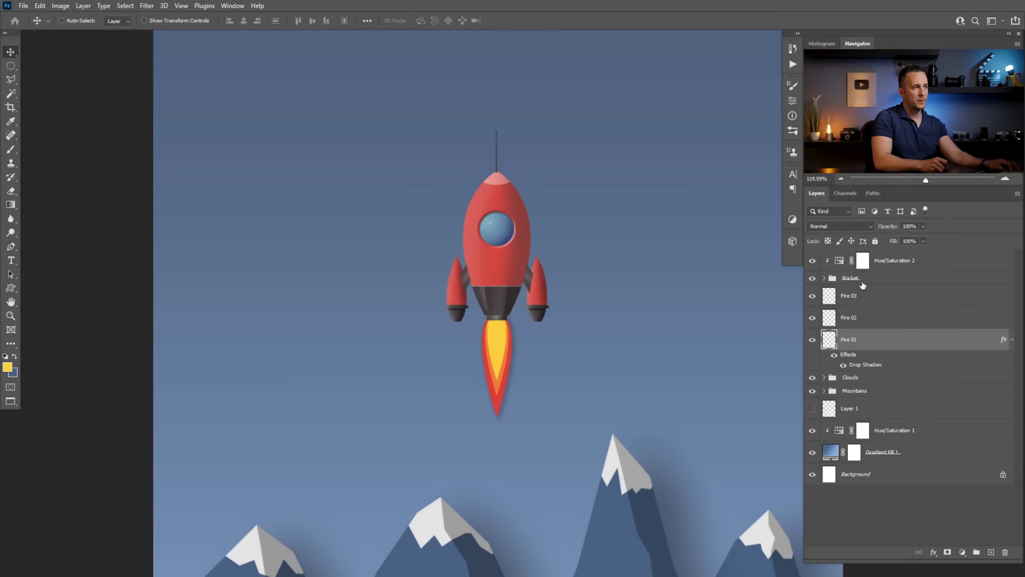
# Copy Fire 01's drop shadow to the Rocket group and set the copy's distance to 9 px and size to 16 px
pyautogui.moveTo(852, 355); pyautogui.dragTo(884, 281)
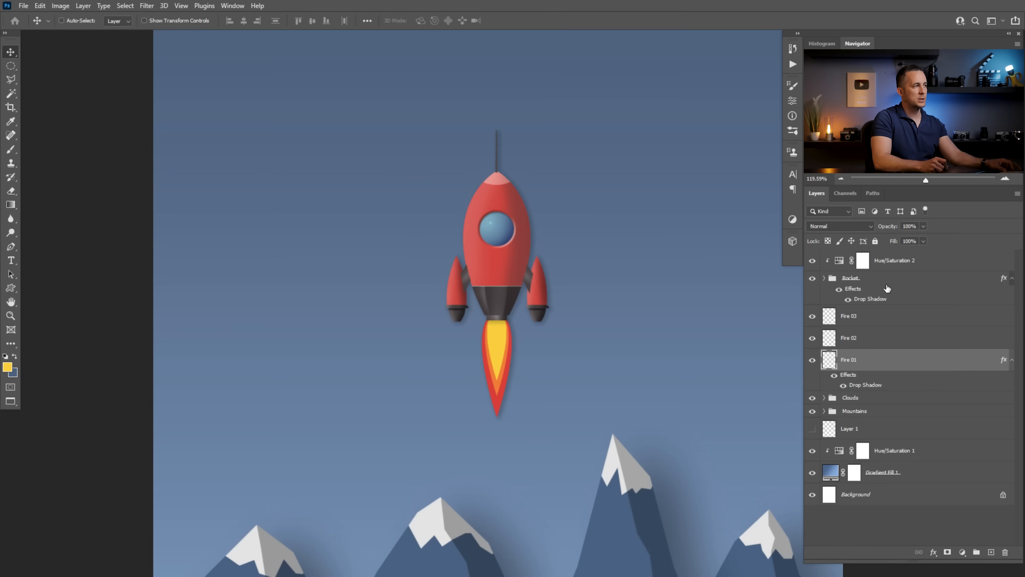
pyautogui.doubleClick(863, 299)
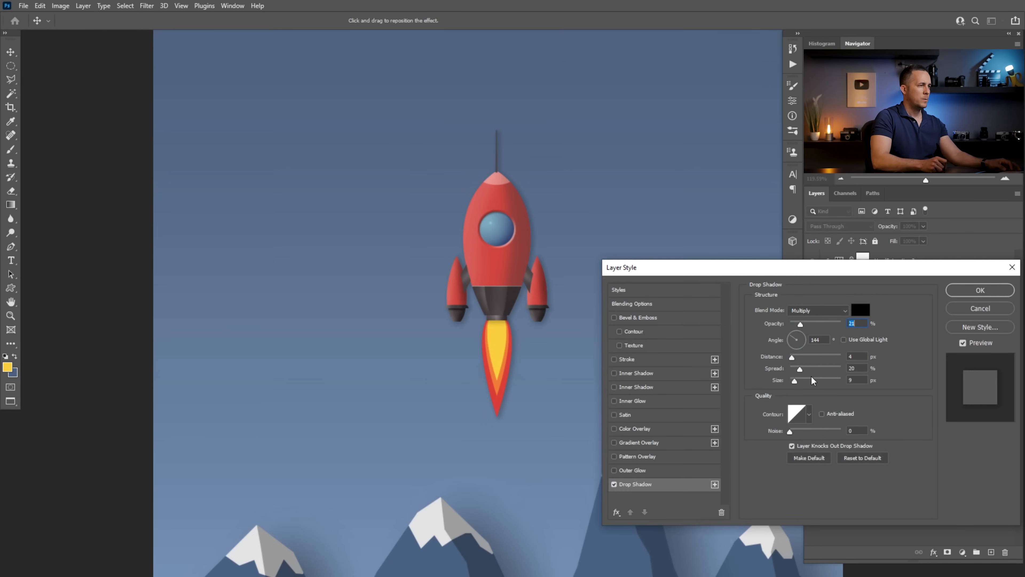
pyautogui.moveTo(802, 323); pyautogui.dragTo(797, 380)
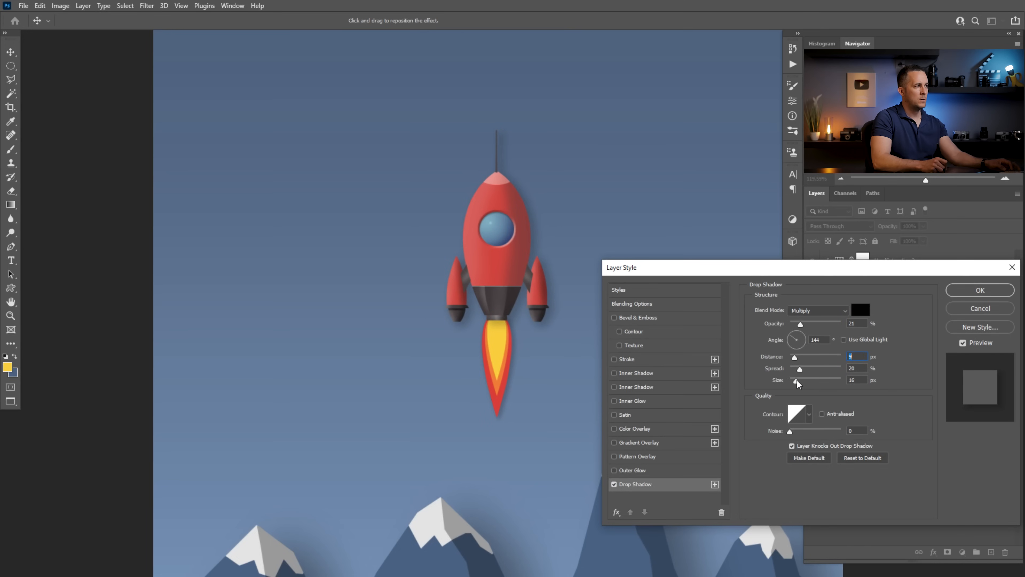
pyautogui.press('Return')
# Copy Fire 01's drop shadow to Fire 02, set its opacity to 38%, distance 3 px and size 4 px, and copy that shadow to Fire 03
pyautogui.moveTo(849, 376); pyautogui.dragTo(862, 341)
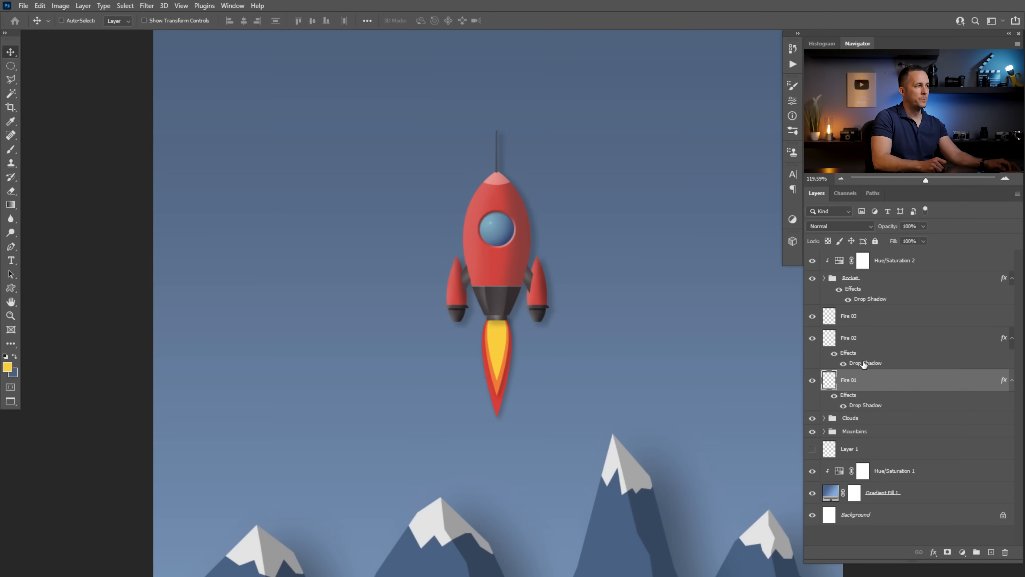
pyautogui.click(869, 363)
pyautogui.scroll(6, 503, 370)
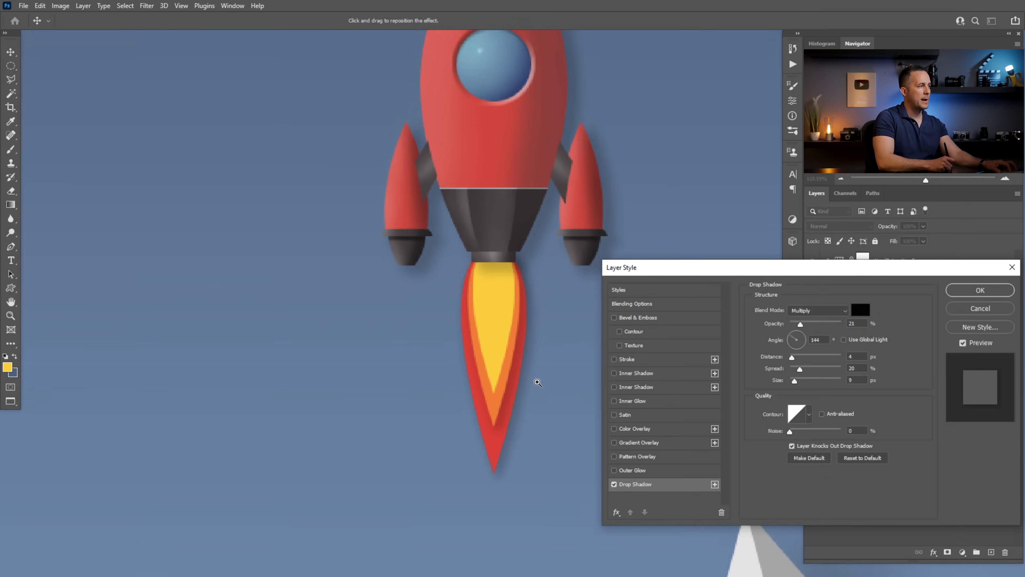
pyautogui.moveTo(801, 323); pyautogui.dragTo(791, 356)
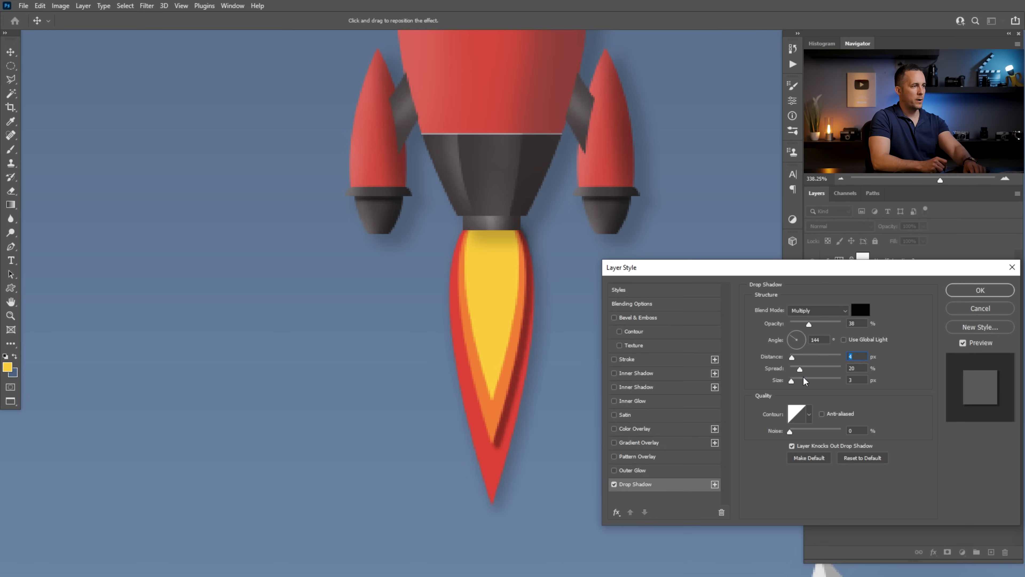
pyautogui.click(856, 357)
pyautogui.press('Down')
pyautogui.press('Up')
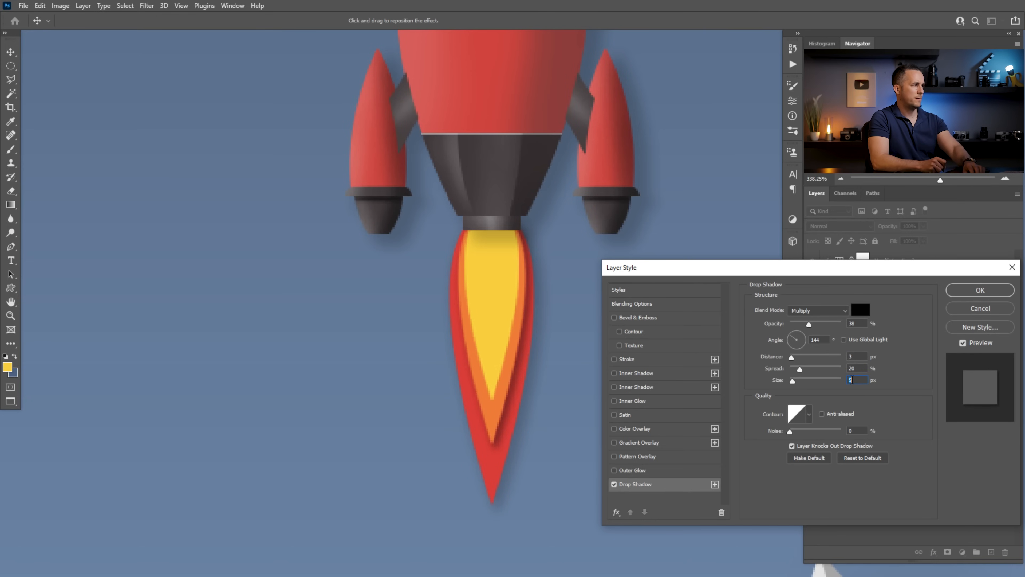
pyautogui.press('Down')
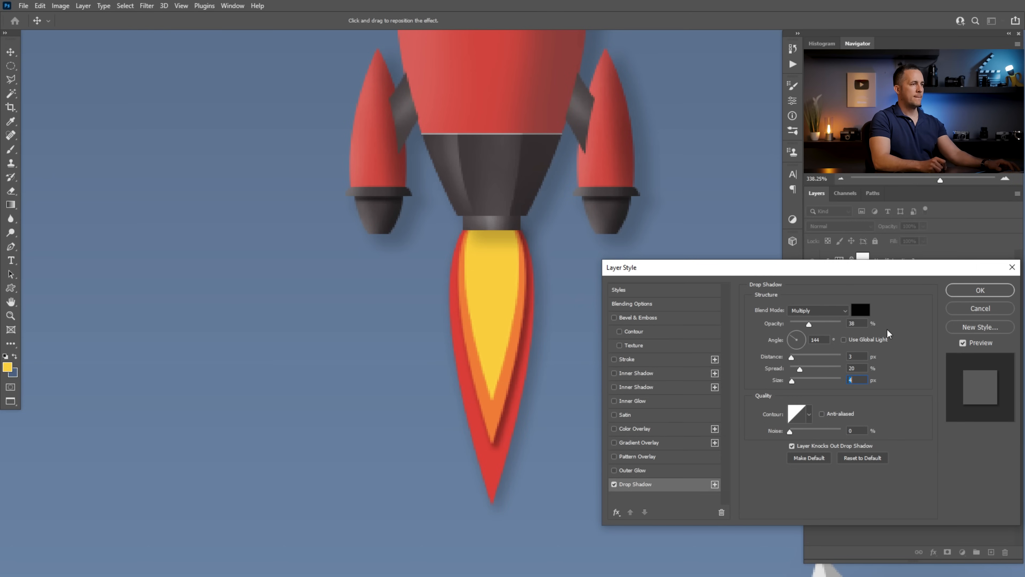
pyautogui.click(967, 289)
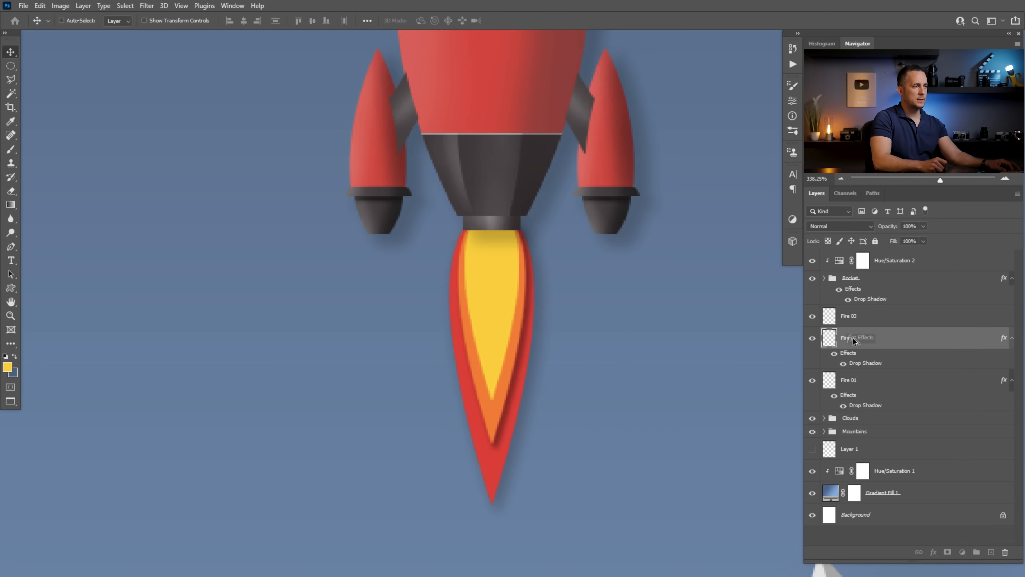
# Set the saturation of the Hue/Saturation 2 adjustment above the Rocket group to +1
pyautogui.hotkey('ctrl', '0')
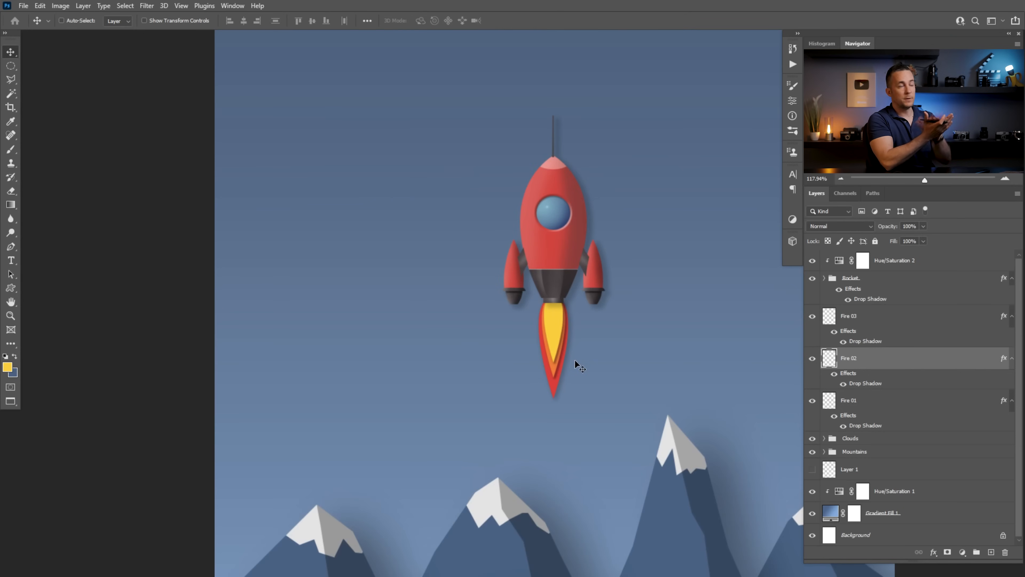
pyautogui.moveTo(575, 239); pyautogui.dragTo(584, 240)
pyautogui.moveTo(577, 241); pyautogui.dragTo(528, 284)
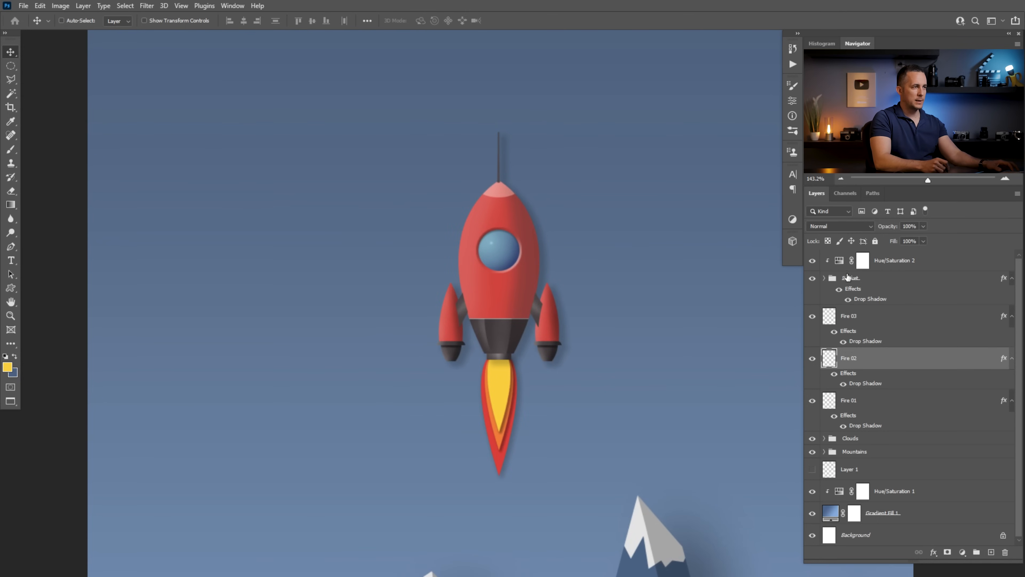
pyautogui.click(841, 262)
pyautogui.doubleClick(839, 260)
pyautogui.moveTo(698, 178)
pyautogui.mouseDown()
pyautogui.moveTo(721, 179)
pyautogui.moveTo(704, 178)
pyautogui.mouseUp()
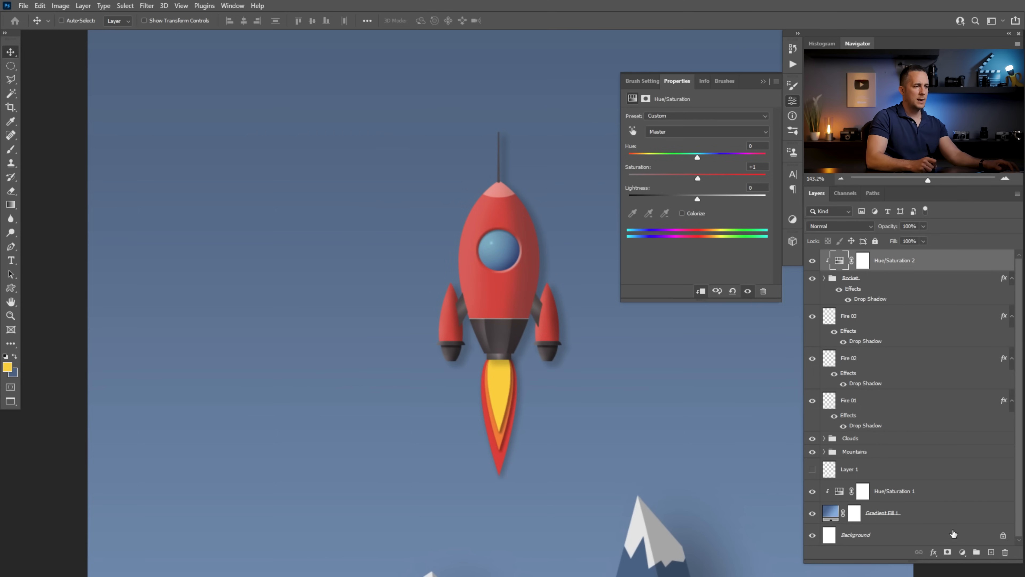
# Add a Curves adjustment clipped to the rocket and shape a gentle S-curve, lowering the shadow point to input 68, output 52
pyautogui.click(962, 552)
pyautogui.click(942, 429)
pyautogui.click(701, 291)
pyautogui.moveTo(733, 174); pyautogui.dragTo(733, 172)
pyautogui.moveTo(686, 216); pyautogui.dragTo(681, 232)
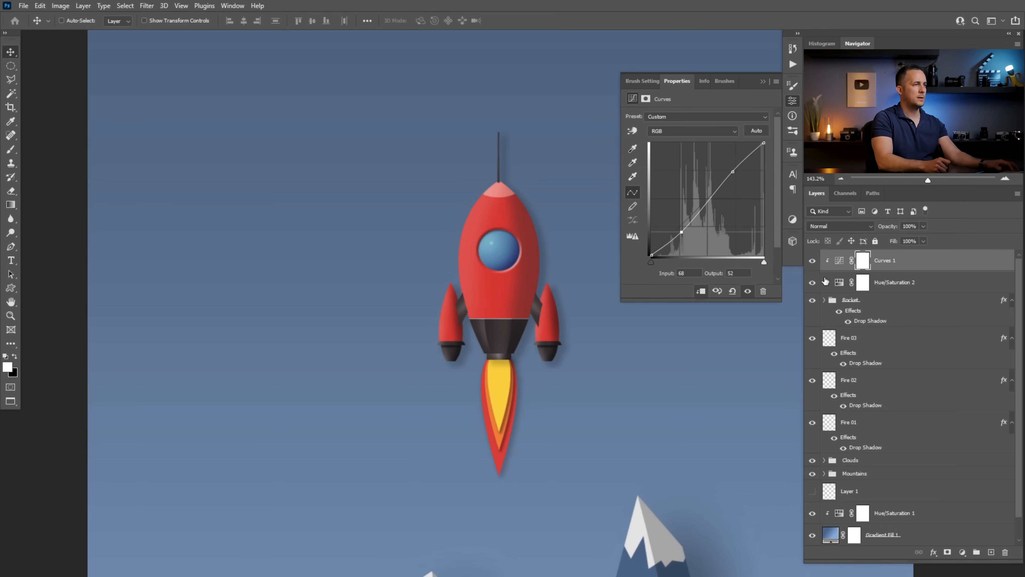
pyautogui.click(762, 82)
# Hide the Hue/Saturation 2 adjustment layer above the Rocket group
pyautogui.click(811, 284)
pyautogui.click(811, 283)
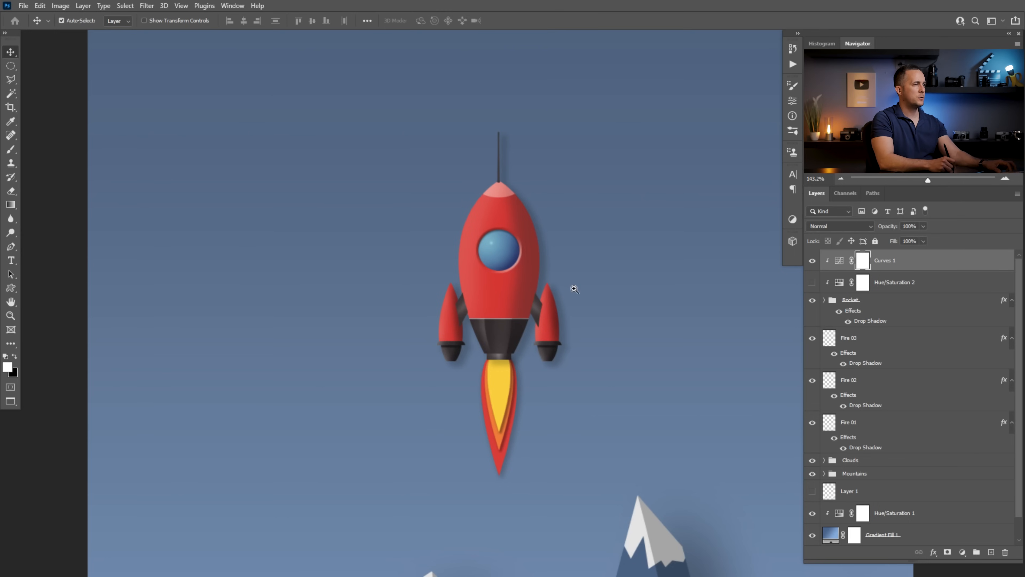
pyautogui.scroll(-6, 571, 291)
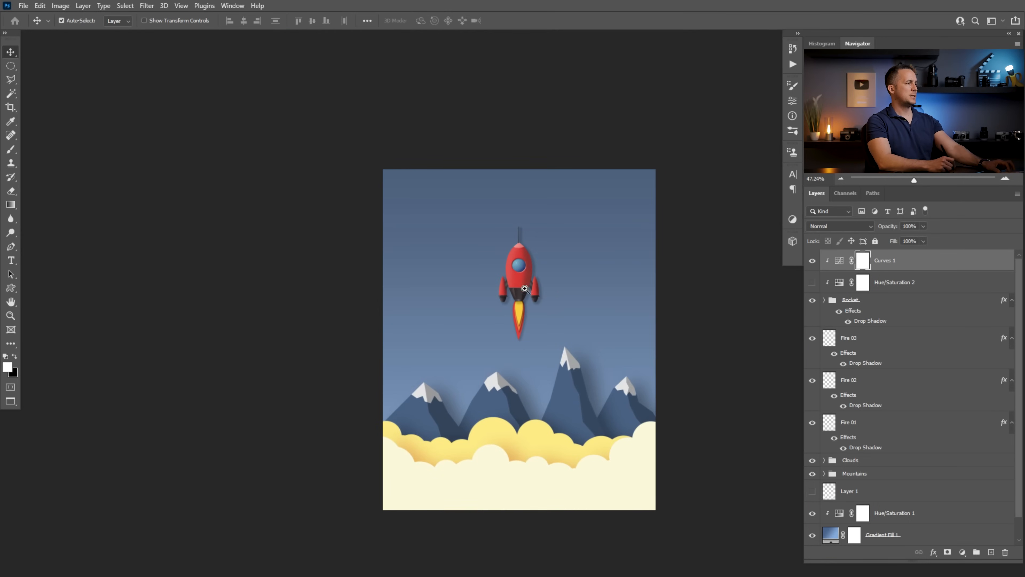
pyautogui.scroll(2, 573, 334)
pyautogui.scroll(3, 594, 316)
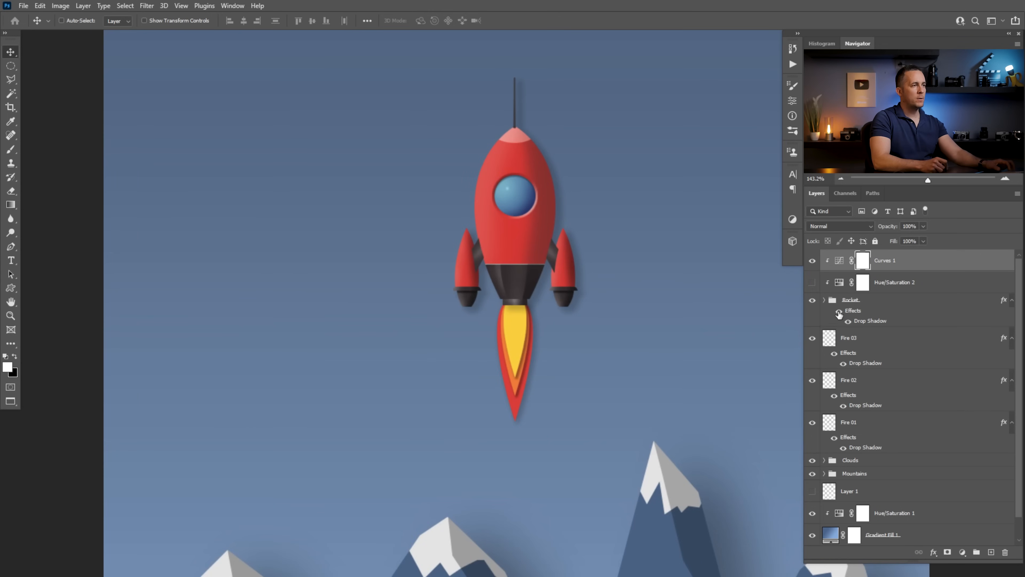
# Duplicate the Fire 03, Fire 02 and Fire 01 layers together
pyautogui.click(836, 341)
pyautogui.keyDown('shift'); pyautogui.click(835, 422); pyautogui.keyUp('shift')
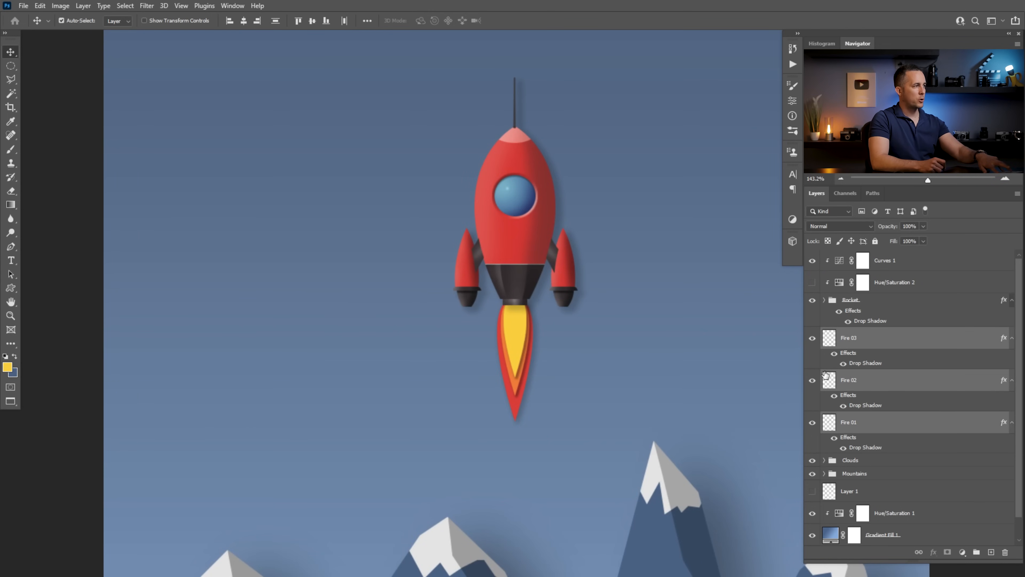
pyautogui.hotkey('ctrl', 'j')
# Place the copied flame under the rocket's left booster, shrink it to about 43% height and narrow it to fit the nozzle
pyautogui.hotkey('ctrl', 't')
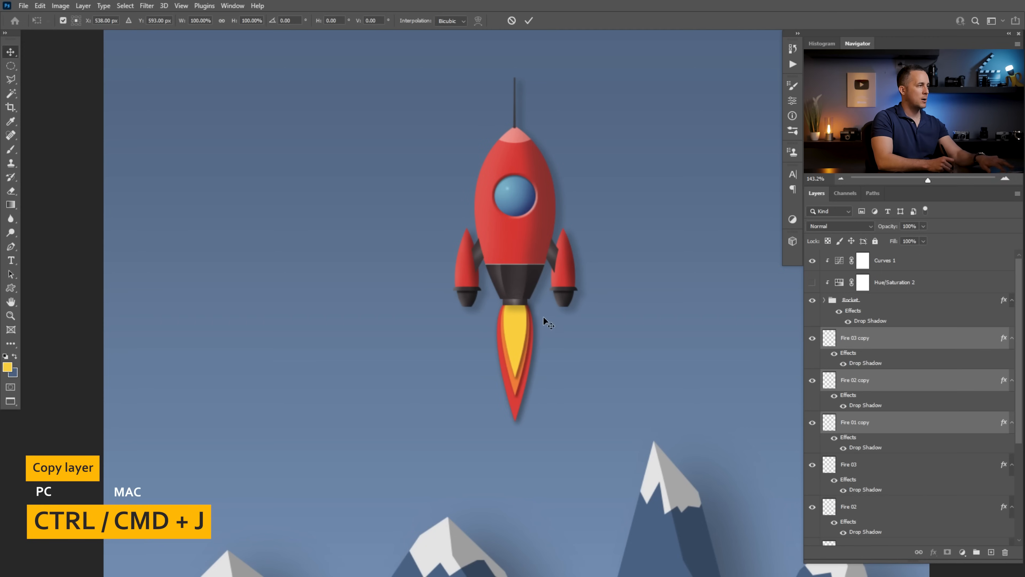
pyautogui.moveTo(534, 292); pyautogui.dragTo(471, 323)
pyautogui.scroll(5, 466, 319)
pyautogui.moveTo(499, 275); pyautogui.dragTo(498, 277)
pyautogui.moveTo(467, 491); pyautogui.dragTo(467, 442)
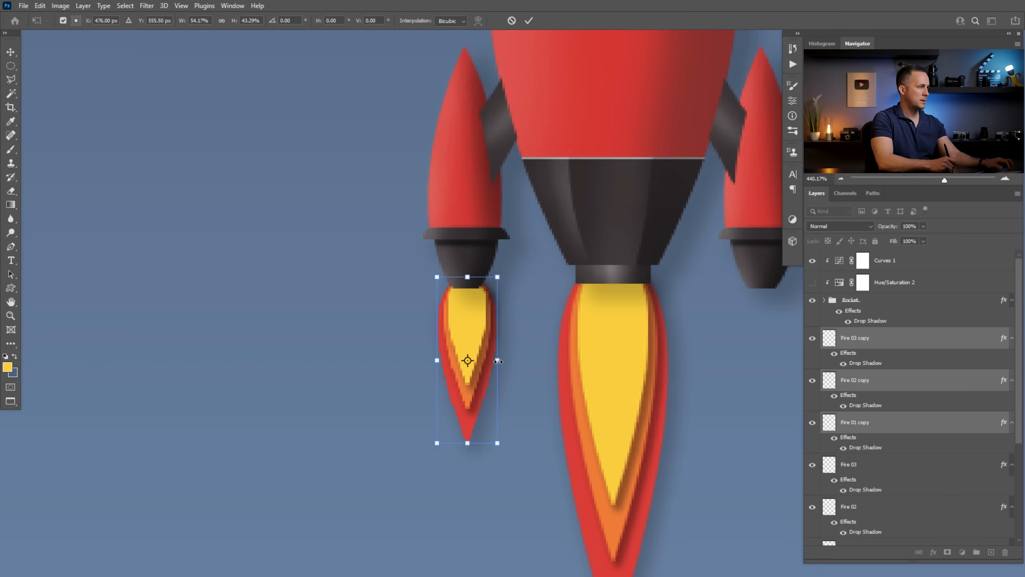
pyautogui.moveTo(498, 360); pyautogui.dragTo(444, 382)
pyautogui.press('Return')
# Duplicate the small flame and align the copy under the rocket's right booster
pyautogui.hotkey('ctrl', '0')
pyautogui.moveTo(532, 362); pyautogui.dragTo(485, 369)
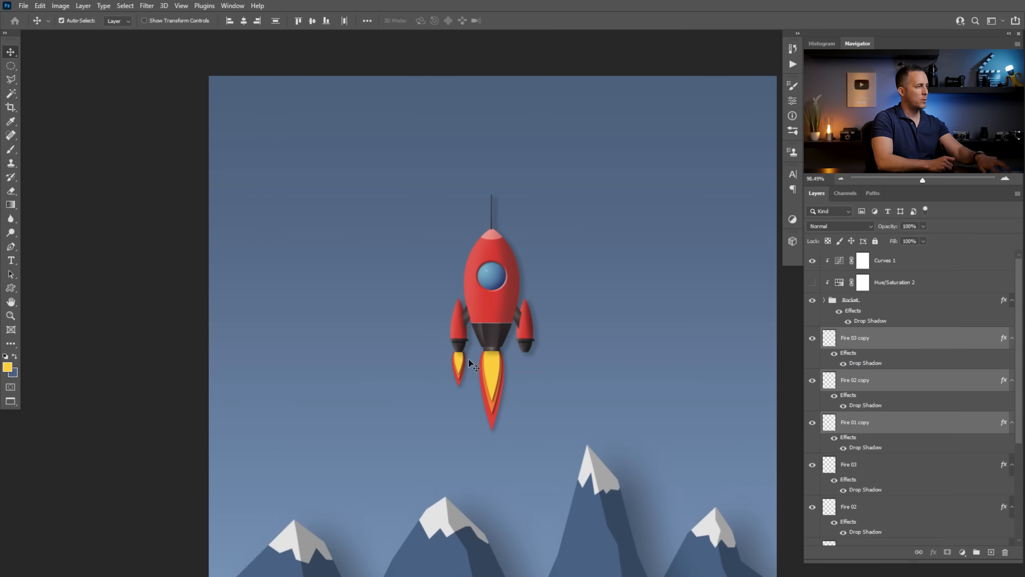
pyautogui.hotkey('ctrl', 'j')
pyautogui.moveTo(459, 364); pyautogui.dragTo(527, 364)
pyautogui.moveTo(525, 363); pyautogui.dragTo(469, 359)
pyautogui.press('Left')
pyautogui.press('Right')
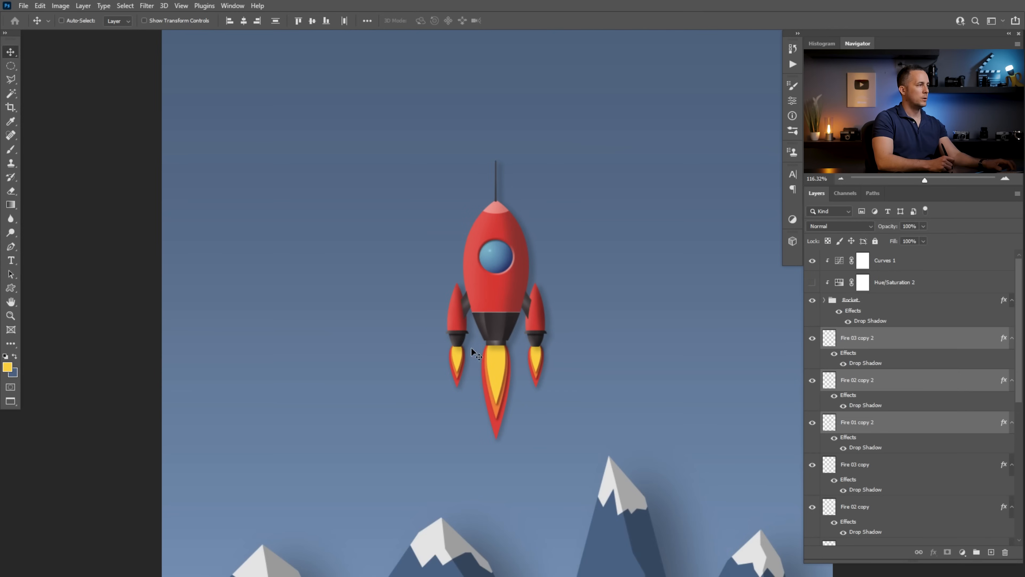
# Group all the flame layers, from Fire 03 copy 2 down to Fire 01, and name the group Fire
pyautogui.moveTo(1019, 368); pyautogui.dragTo(1019, 423)
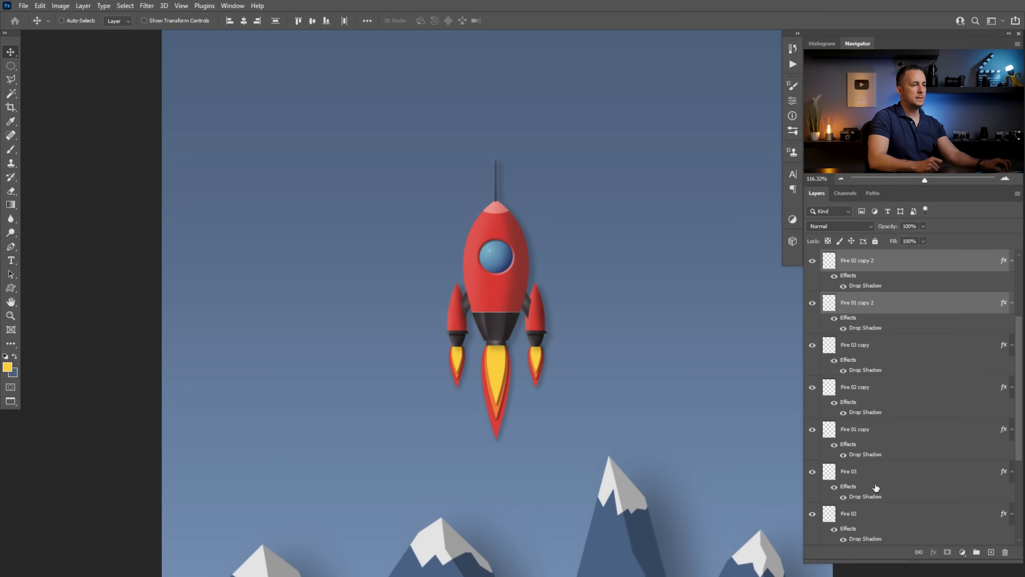
pyautogui.click(835, 513)
pyautogui.scroll(6, 1021, 440)
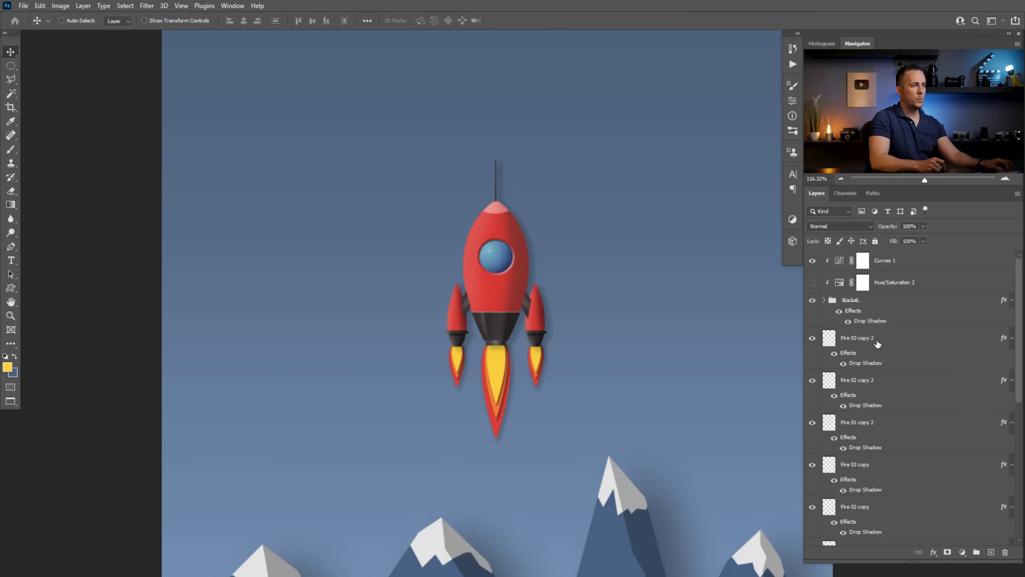
pyautogui.keyDown('shift'); pyautogui.click(879, 344); pyautogui.keyUp('shift')
pyautogui.hotkey('ctrl', 'g')
pyautogui.doubleClick(855, 333)
pyautogui.write('Fire')
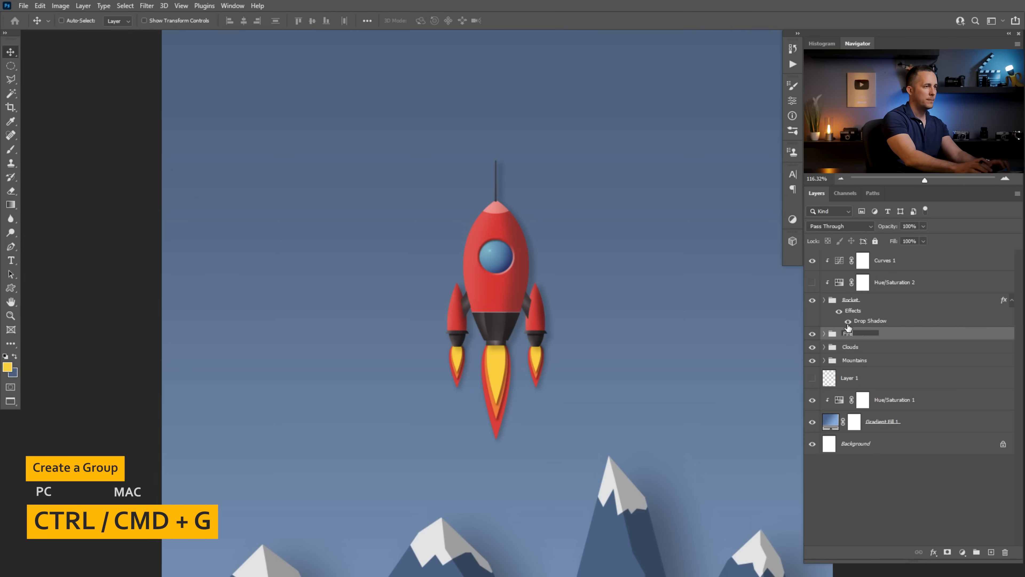
pyautogui.press('Return')
# Create a new empty layer directly below the Fire group
pyautogui.moveTo(539, 349); pyautogui.dragTo(572, 385)
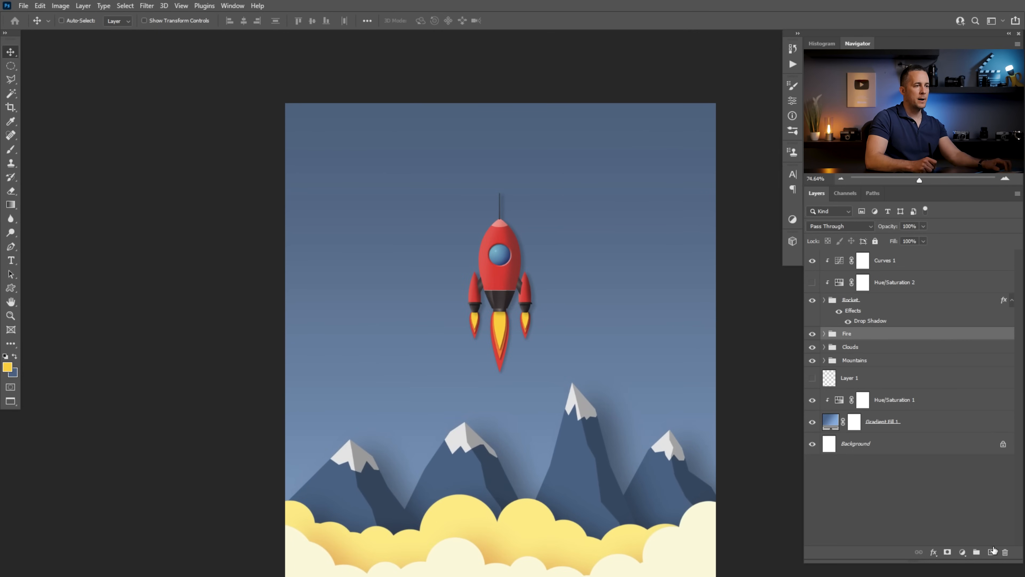
pyautogui.keyDown('ctrl'); pyautogui.click(992, 551); pyautogui.keyUp('ctrl')
pyautogui.doubleClick(855, 350)
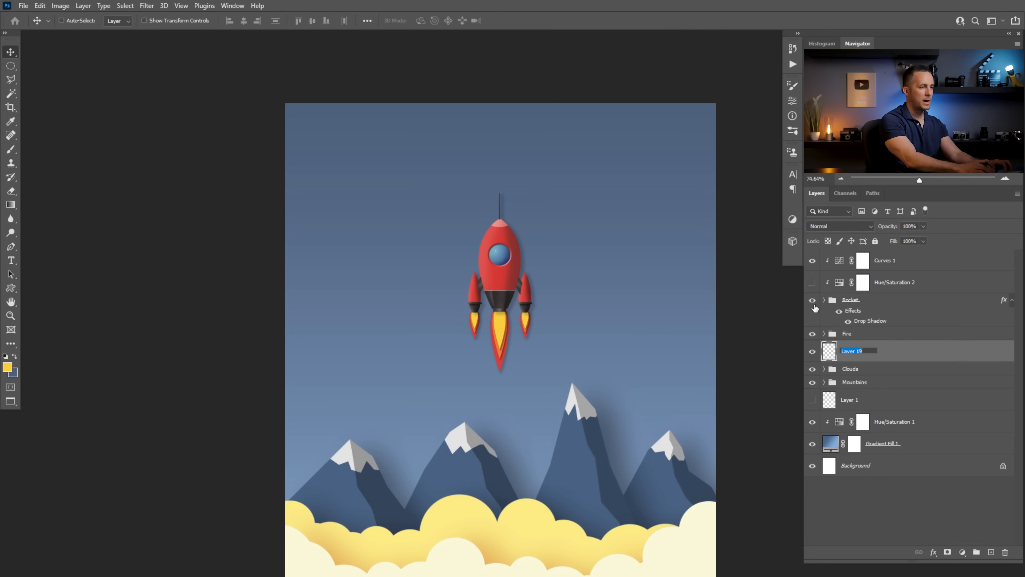
pyautogui.press('Escape')
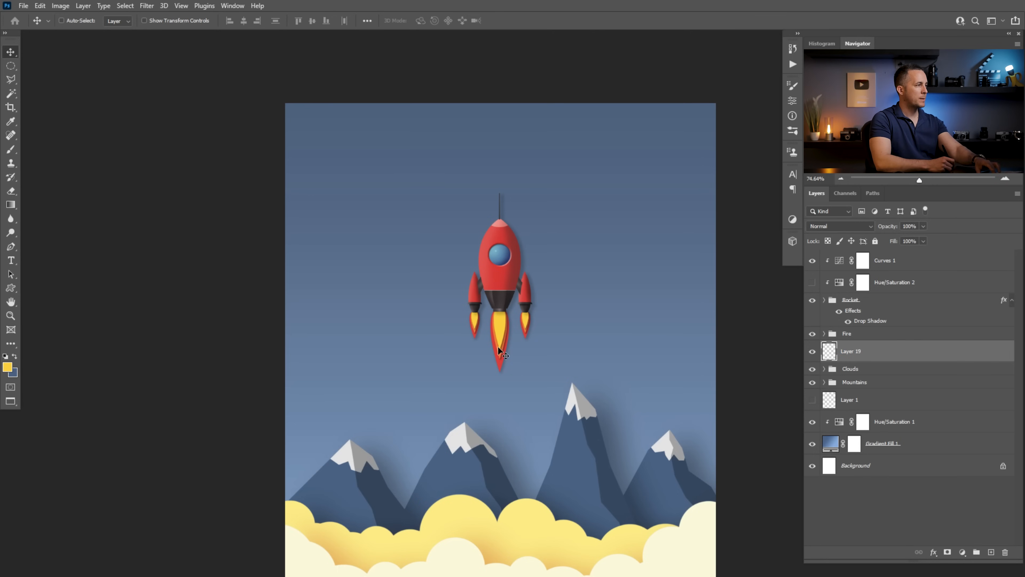
# Outline a flared exhaust trail with the Pen tool, from the main nozzle down into the yellow clouds and back up to the nozzle
pyautogui.press('p')
pyautogui.scroll(5, 500, 340)
pyautogui.moveTo(499, 306); pyautogui.dragTo(496, 193)
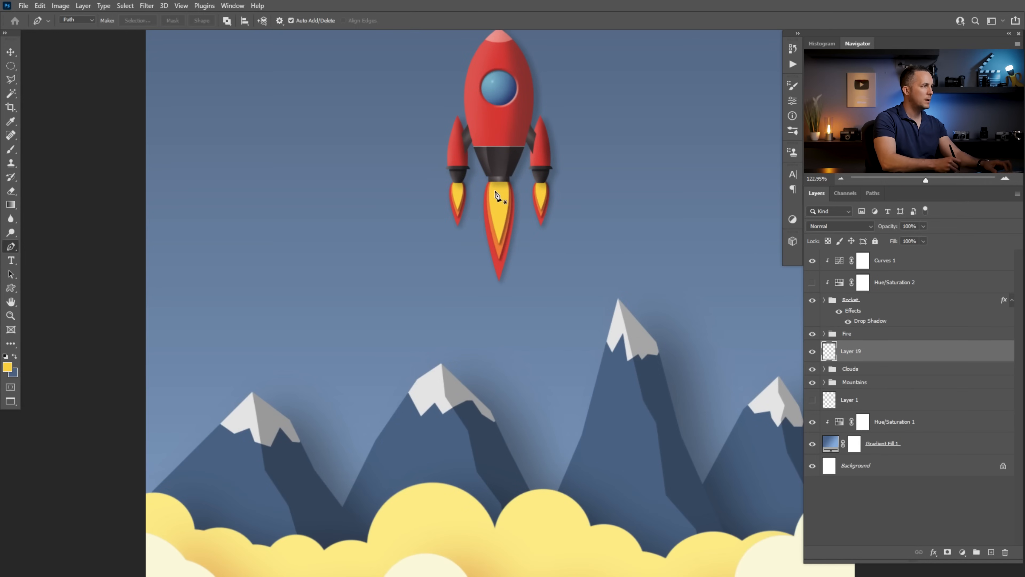
pyautogui.click(490, 182)
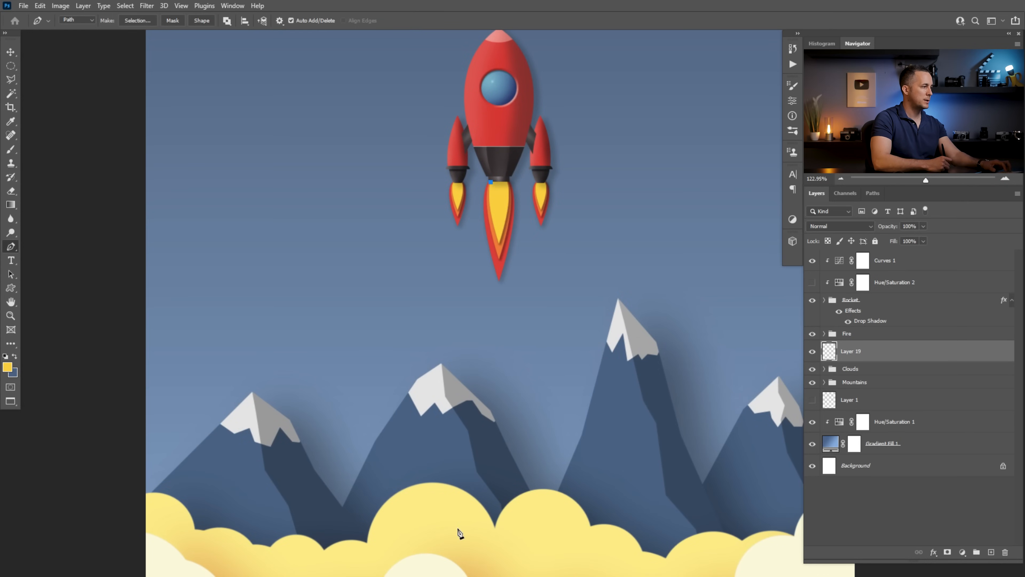
pyautogui.scroll(-3, 489, 501)
pyautogui.moveTo(464, 530); pyautogui.dragTo(432, 551)
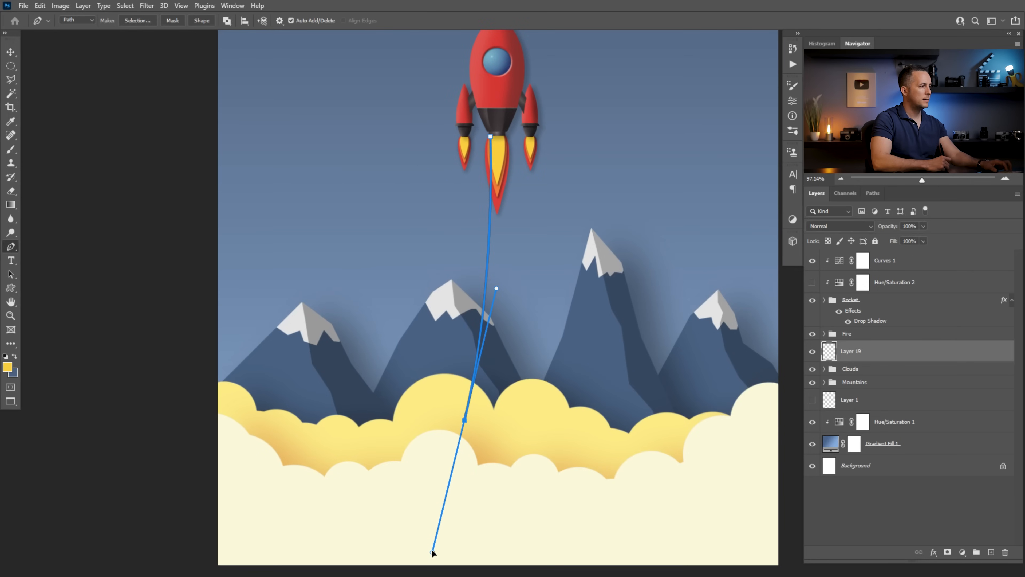
pyautogui.keyDown('alt'); pyautogui.click(464, 420); pyautogui.keyUp('alt')
pyautogui.click(521, 420)
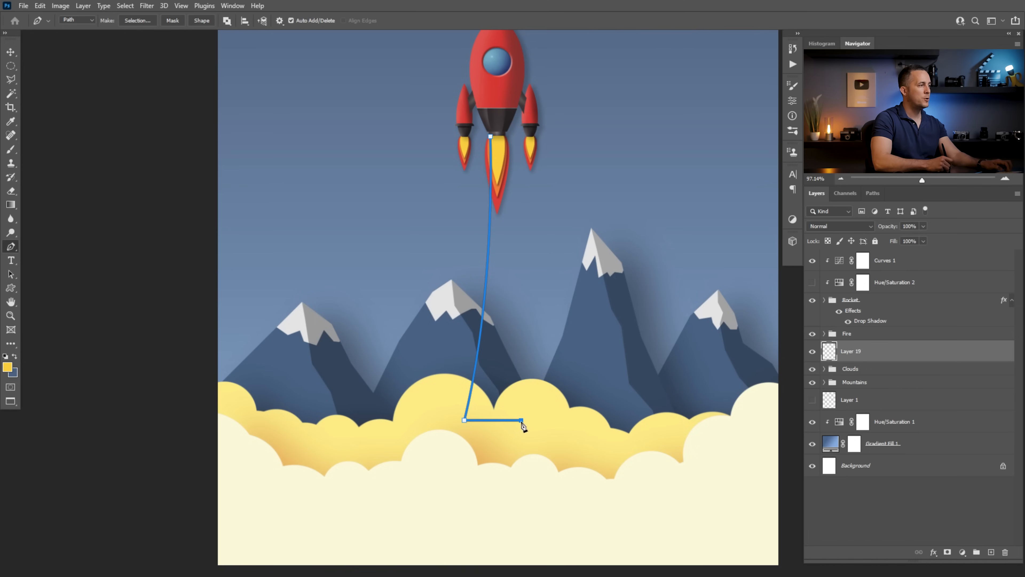
pyautogui.moveTo(503, 139); pyautogui.dragTo(509, 58)
pyautogui.moveTo(522, 554); pyautogui.dragTo(529, 553)
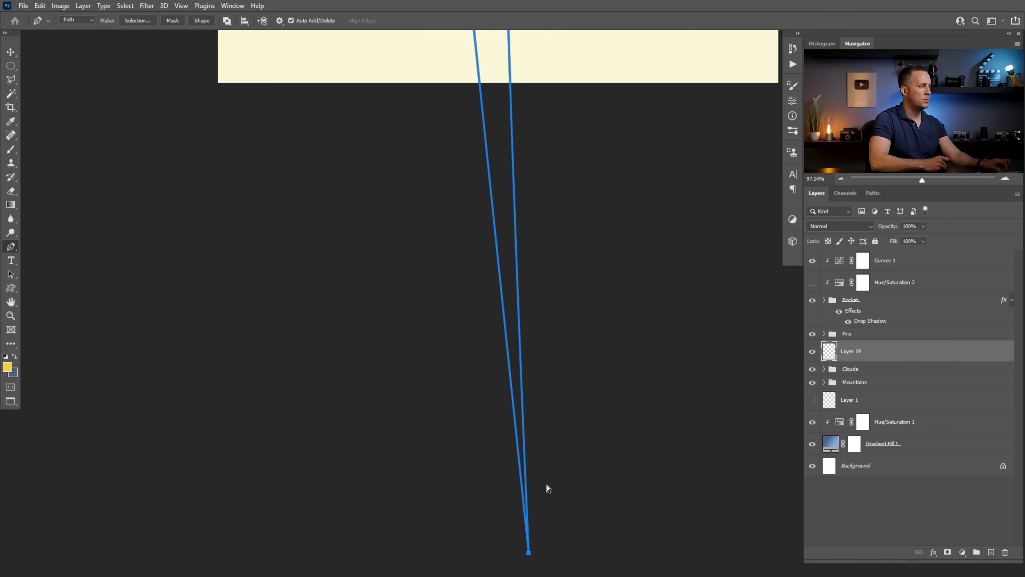
pyautogui.moveTo(590, 380); pyautogui.dragTo(567, 359)
pyautogui.moveTo(551, 263); pyautogui.dragTo(468, 555)
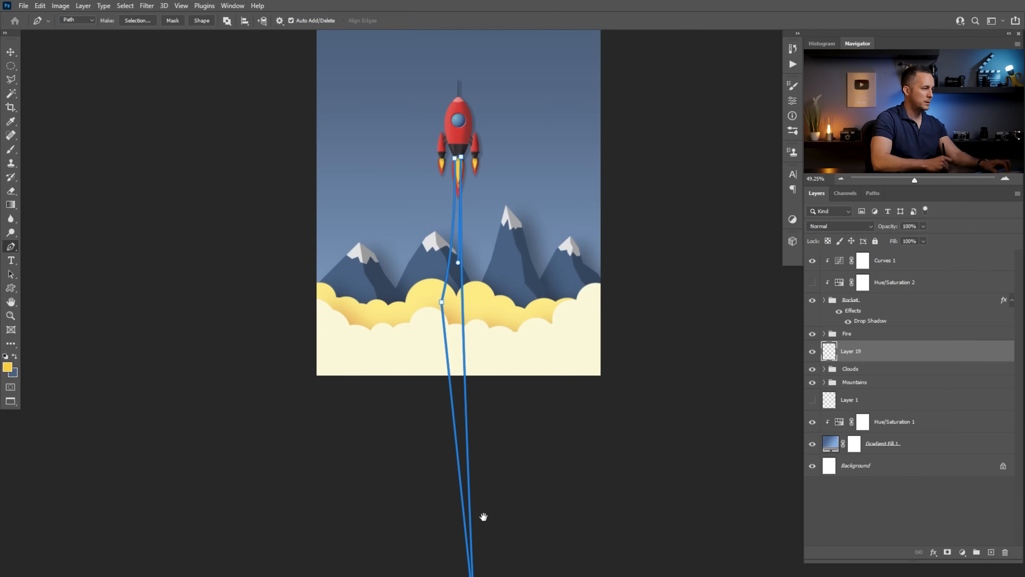
pyautogui.scroll(-3, 483, 516)
pyautogui.moveTo(478, 507); pyautogui.dragTo(470, 222)
pyautogui.hotkey('ctrl', 'z')
pyautogui.hotkey('ctrl', 'z')
pyautogui.hotkey('ctrl', 'z')
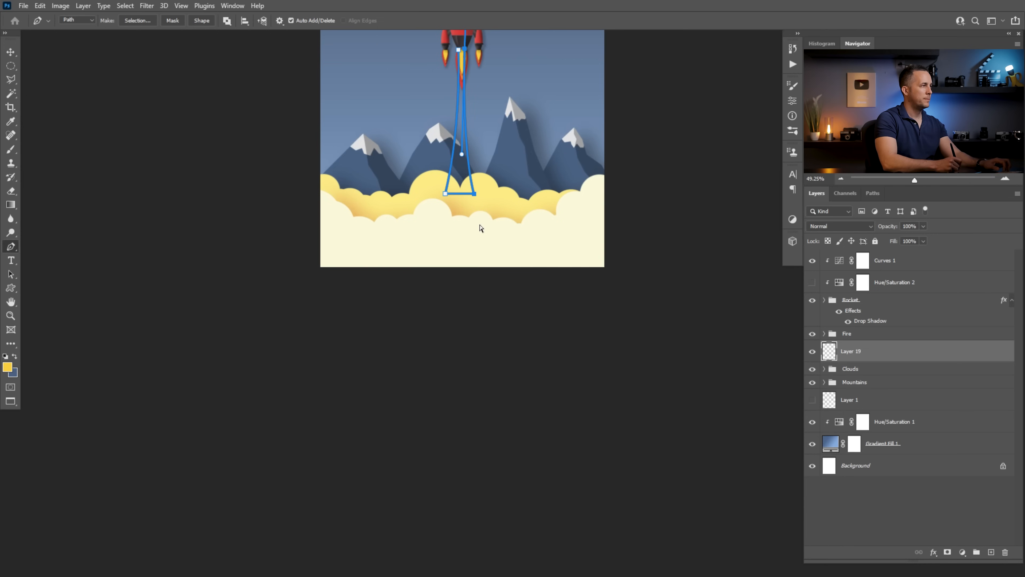
# Widen the trail path's lower-right corner, balance its right curve, close the path at the nozzle and convert it to a selection
pyautogui.moveTo(461, 150); pyautogui.dragTo(492, 331)
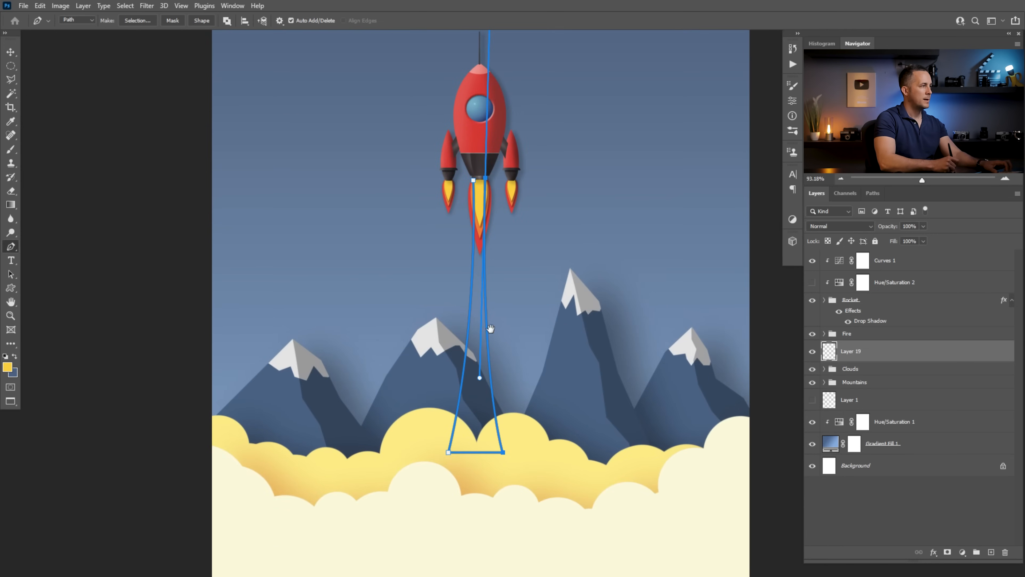
pyautogui.moveTo(504, 456); pyautogui.dragTo(512, 457)
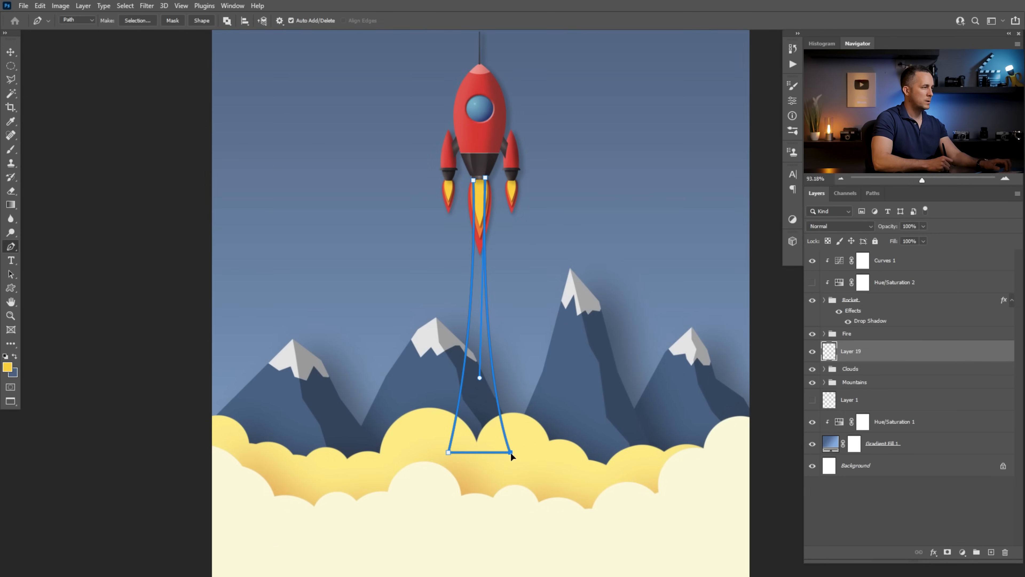
pyautogui.moveTo(479, 378)
pyautogui.mouseDown()
pyautogui.moveTo(487, 392)
pyautogui.moveTo(484, 364)
pyautogui.mouseUp()
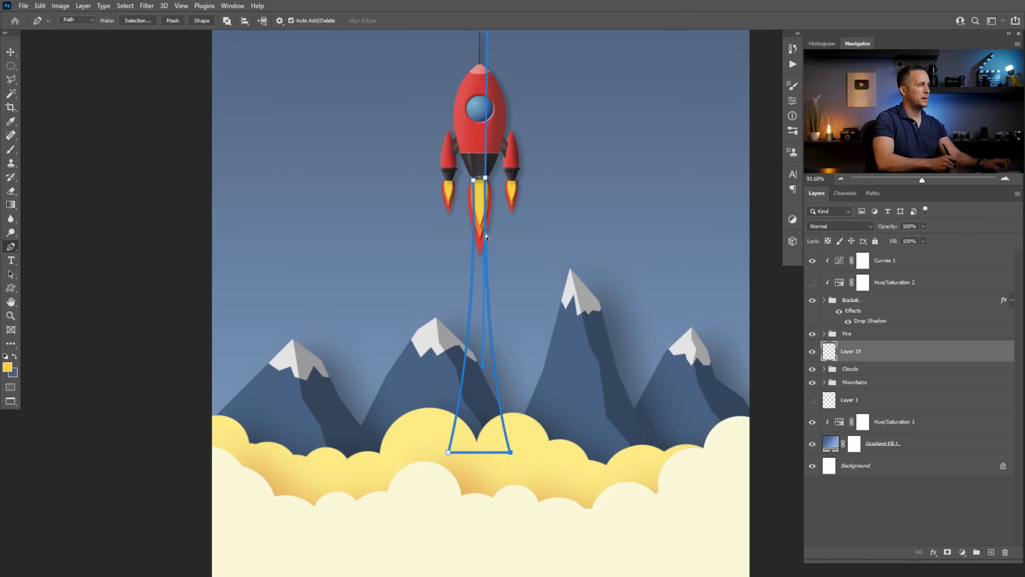
pyautogui.keyDown('alt'); pyautogui.click(486, 177); pyautogui.keyUp('alt')
pyautogui.keyDown('ctrl'); pyautogui.click(474, 180); pyautogui.keyUp('ctrl')
pyautogui.hotkey('ctrl', 'Return')
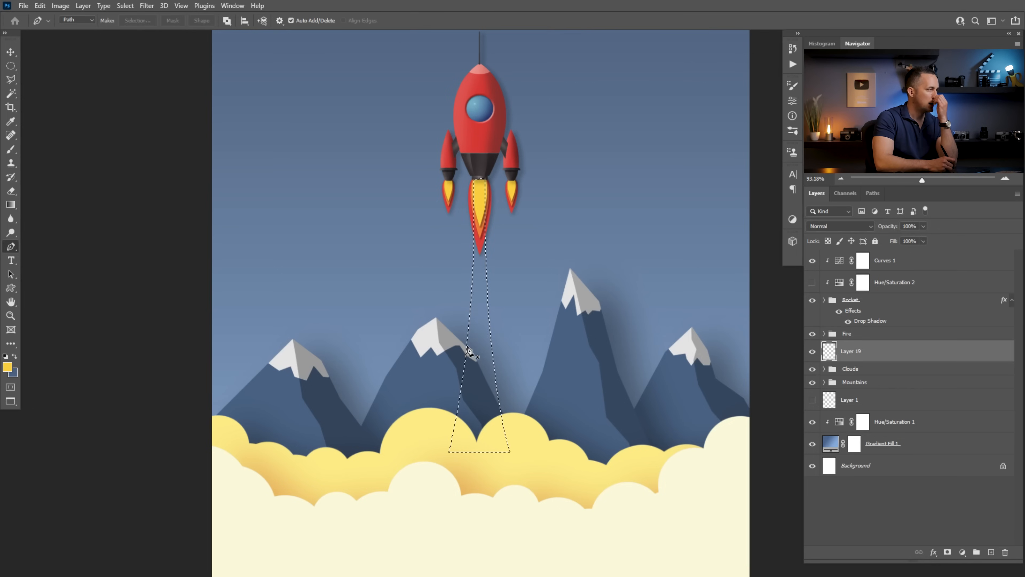
# Fill the trail selection with orange sampled from the main flame, deselect, and duplicate the trail layer
pyautogui.press('b')
pyautogui.keyDown('alt'); pyautogui.click(484, 229); pyautogui.keyUp('alt')
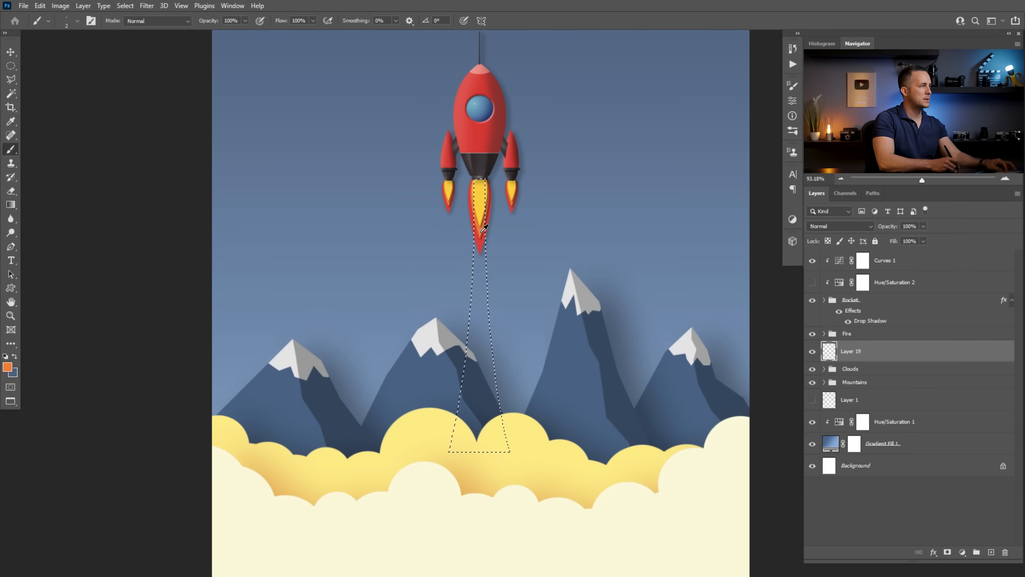
pyautogui.hotkey('alt', 'BackSpace')
pyautogui.hotkey('ctrl', 'd')
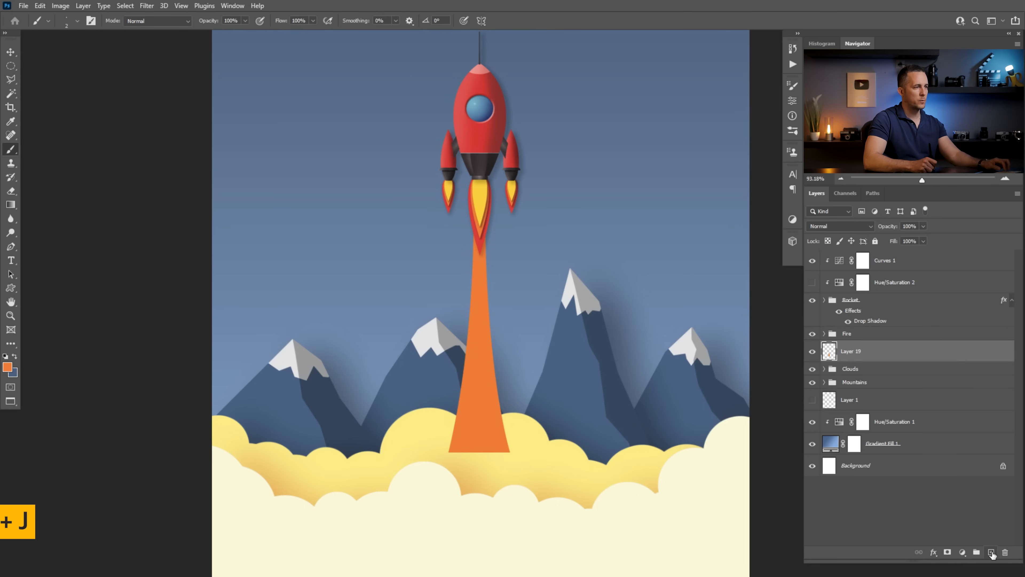
pyautogui.hotkey('ctrl', 'j')
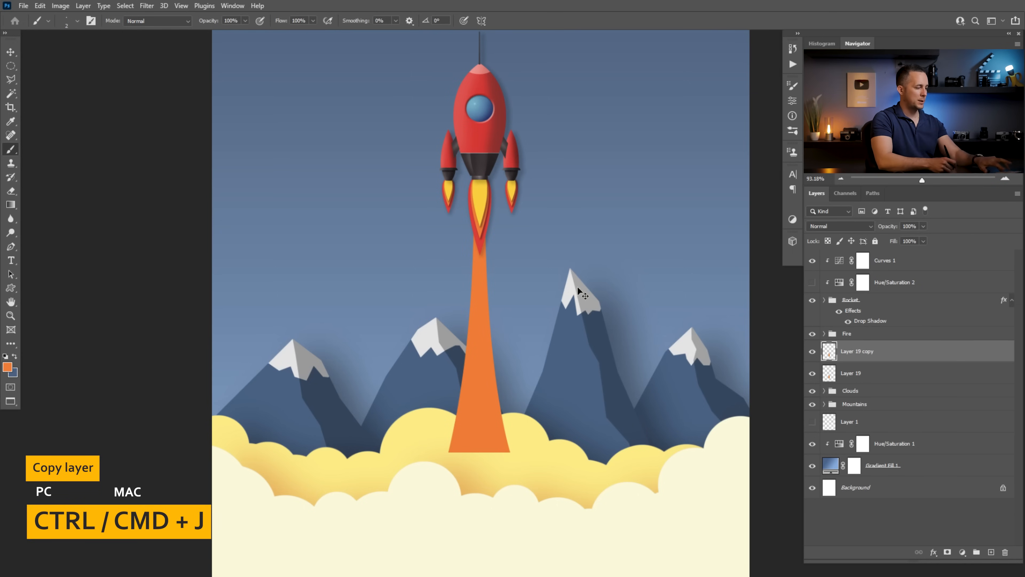
pyautogui.hotkey('ctrl', 't')
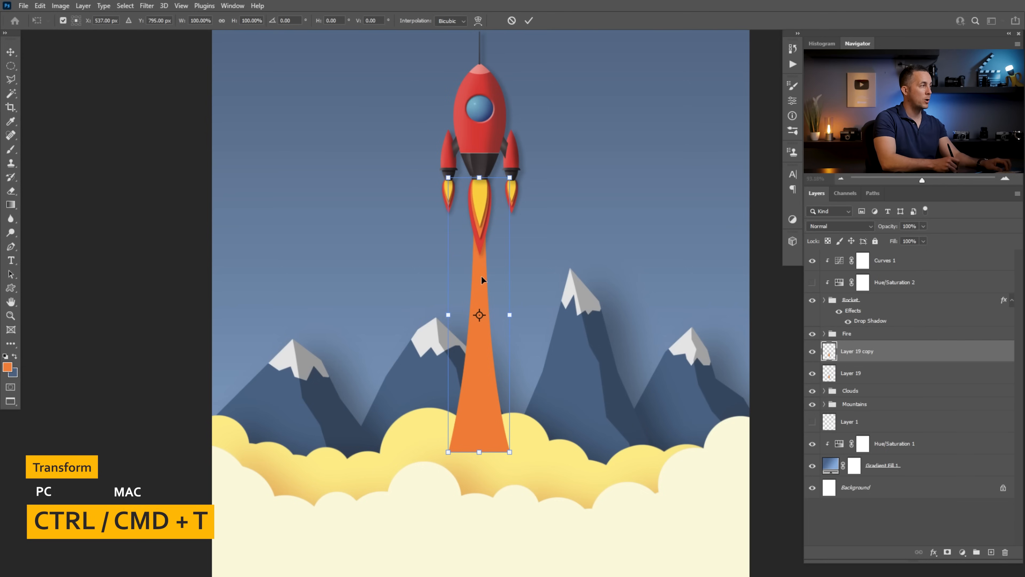
pyautogui.moveTo(510, 315); pyautogui.dragTo(503, 317)
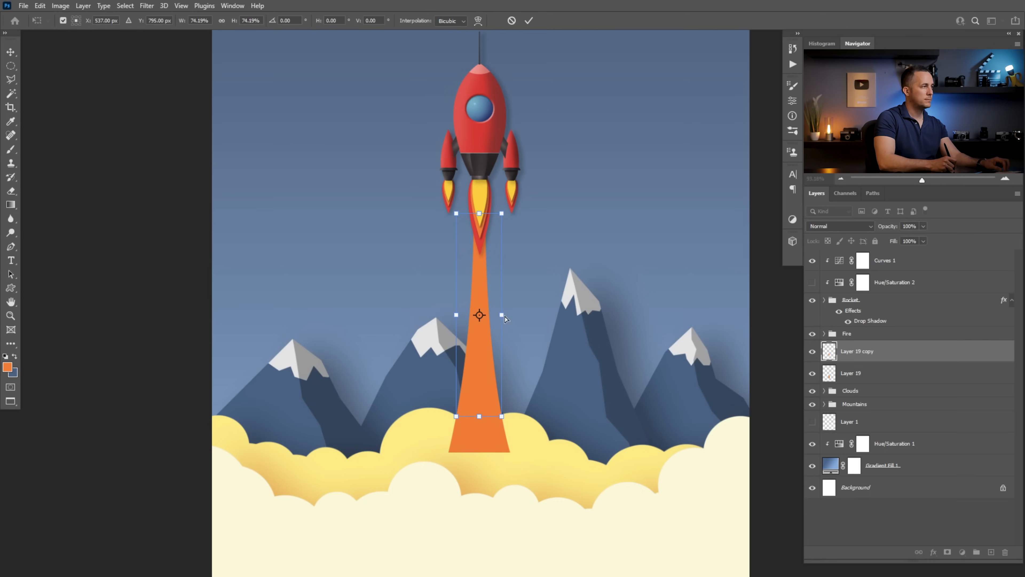
pyautogui.press('Return')
# Load the duplicated trail's shape as a selection and fill it with yellow sampled from the back clouds
pyautogui.press('b')
pyautogui.keyDown('ctrl'); pyautogui.click(833, 349); pyautogui.keyUp('ctrl')
pyautogui.keyDown('alt'); pyautogui.click(429, 419); pyautogui.keyUp('alt')
pyautogui.hotkey('alt', 'BackSpace')
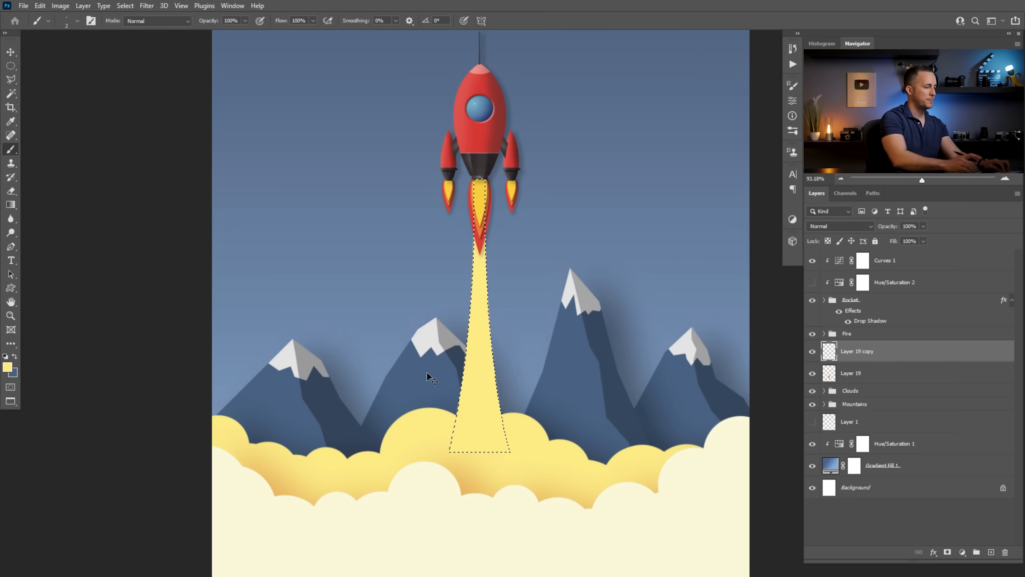
# Shrink the yellow trail to about 74% width and 87% height, centred on the orange trail with their bases aligned
pyautogui.hotkey('ctrl', 't')
pyautogui.moveTo(509, 314); pyautogui.dragTo(501, 314)
pyautogui.moveTo(478, 415); pyautogui.dragTo(479, 445)
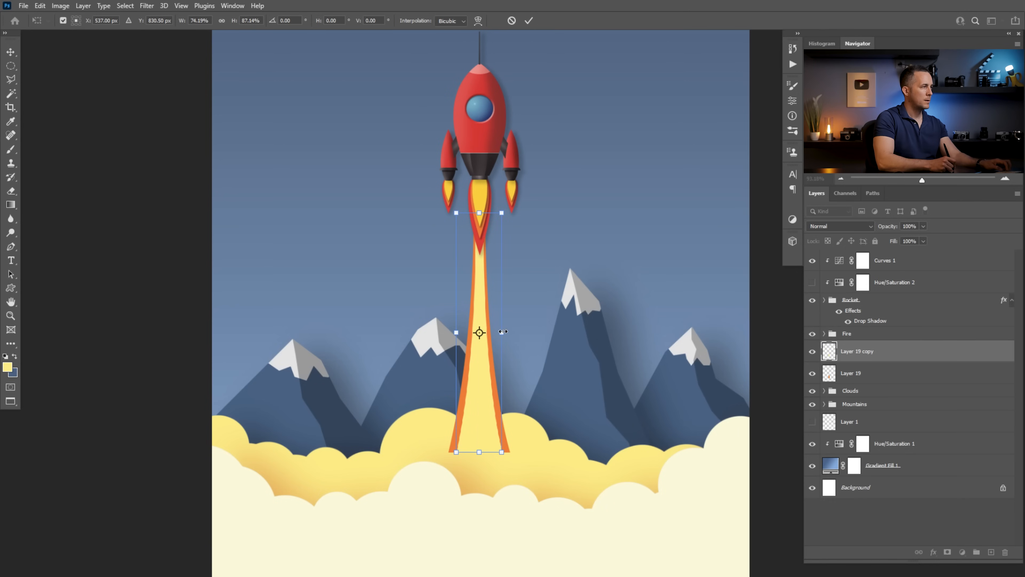
pyautogui.press('Return')
# Group the yellow and orange trail layers together
pyautogui.moveTo(512, 351)
pyautogui.mouseDown()
pyautogui.moveTo(492, 361)
pyautogui.moveTo(525, 365)
pyautogui.mouseUp()
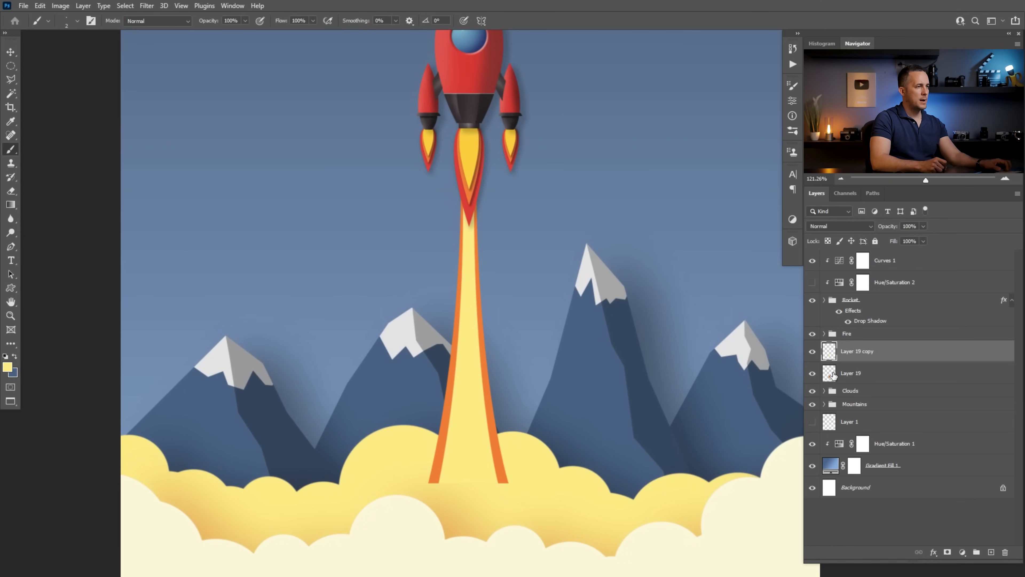
pyautogui.keyDown('shift'); pyautogui.click(832, 375); pyautogui.keyUp('shift')
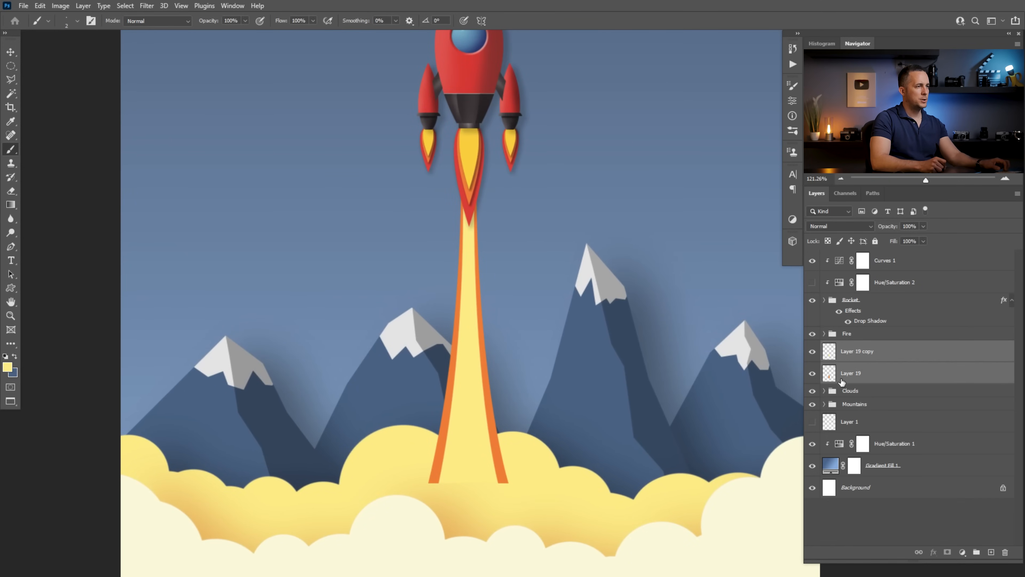
pyautogui.hotkey('ctrl', 'g')
pyautogui.click(961, 551)
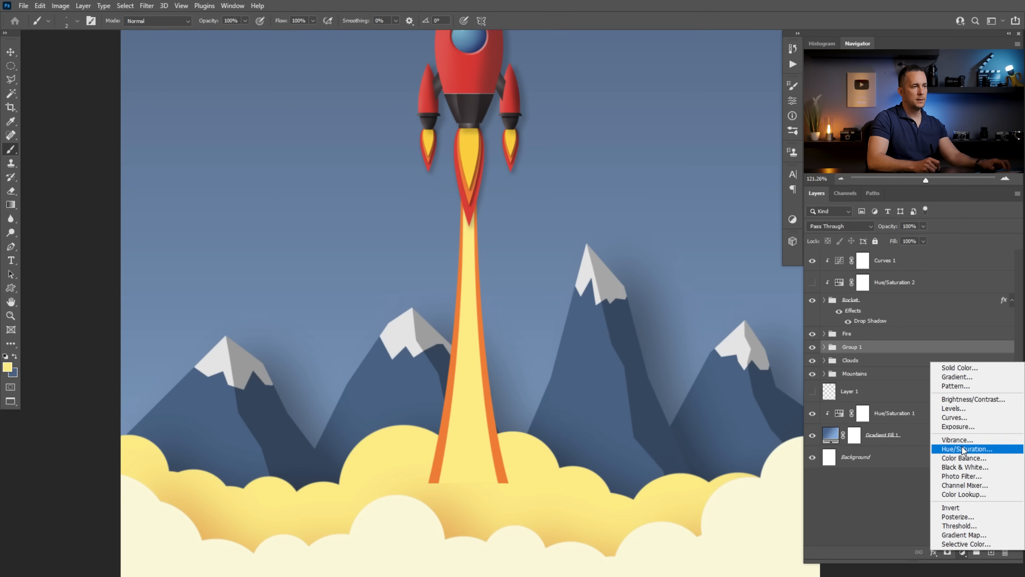
pyautogui.click(966, 450)
pyautogui.click(700, 291)
pyautogui.moveTo(699, 194); pyautogui.dragTo(714, 199)
pyautogui.moveTo(501, 287); pyautogui.dragTo(527, 293)
pyautogui.moveTo(520, 272); pyautogui.dragTo(565, 308)
pyautogui.click(842, 351)
pyautogui.press('Delete')
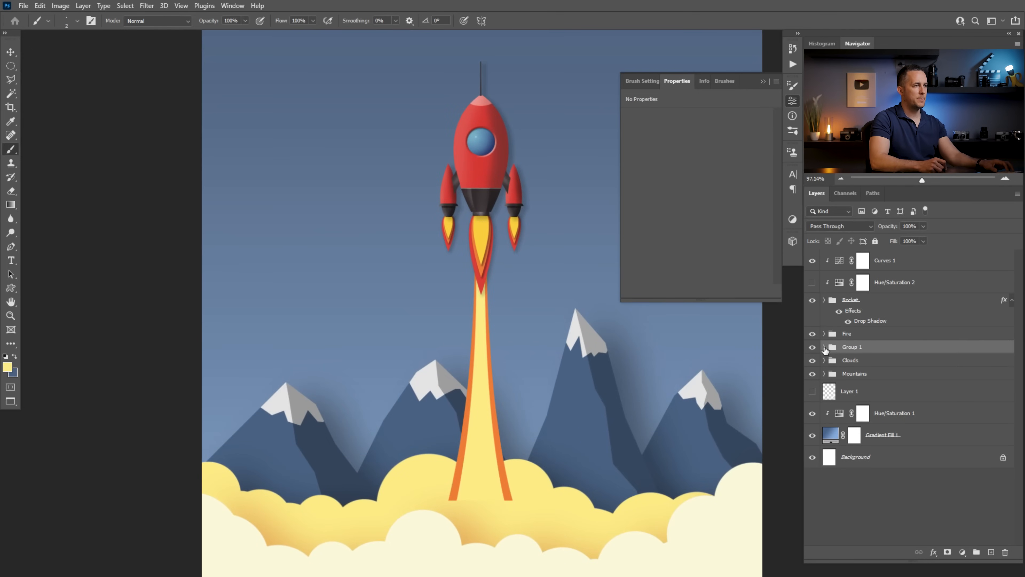
# Expand the trail group and rename it Fire trail
pyautogui.click(824, 347)
pyautogui.doubleClick(854, 347)
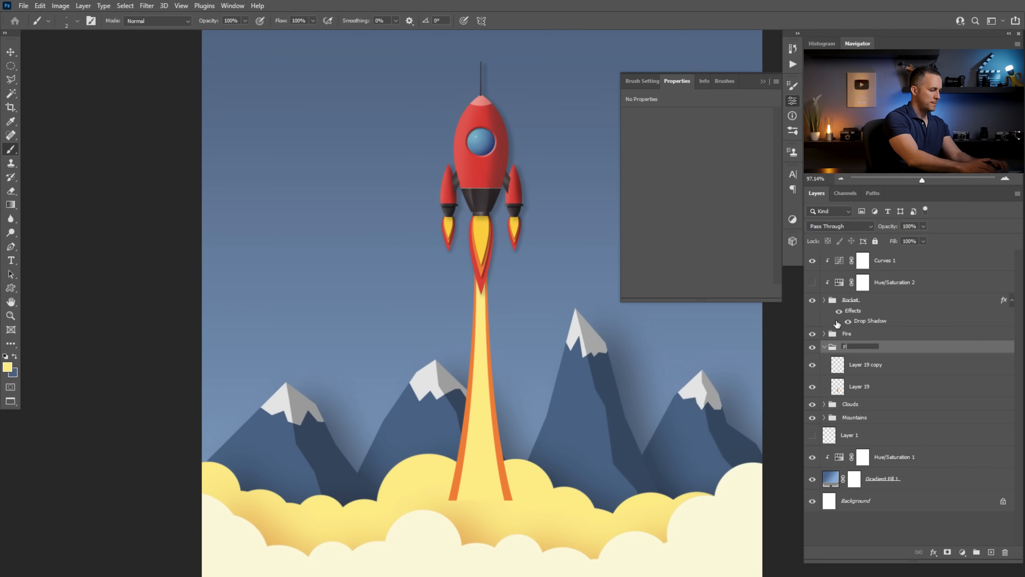
pyautogui.write('Fire trail')
pyautogui.press('Return')
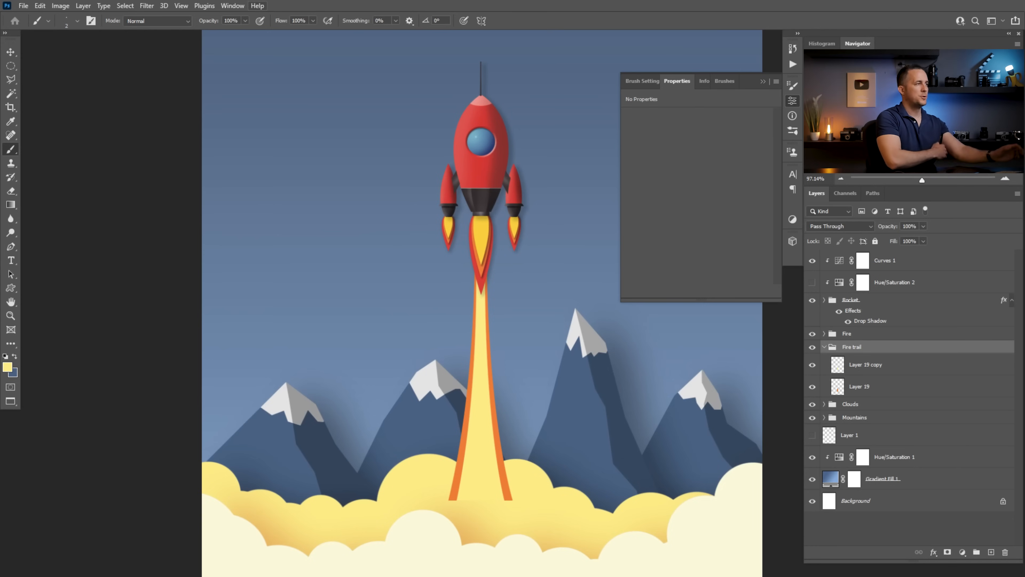
# Lighten the inner yellow trail, Layer 19 copy, to a pale cream using Hue/Saturation
pyautogui.click(839, 370)
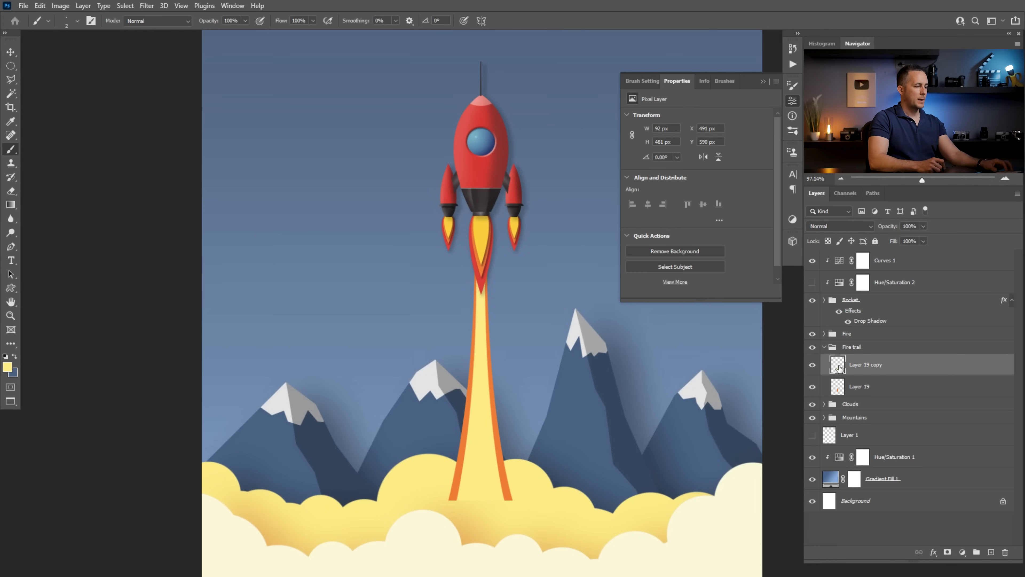
pyautogui.hotkey('ctrl', 'u')
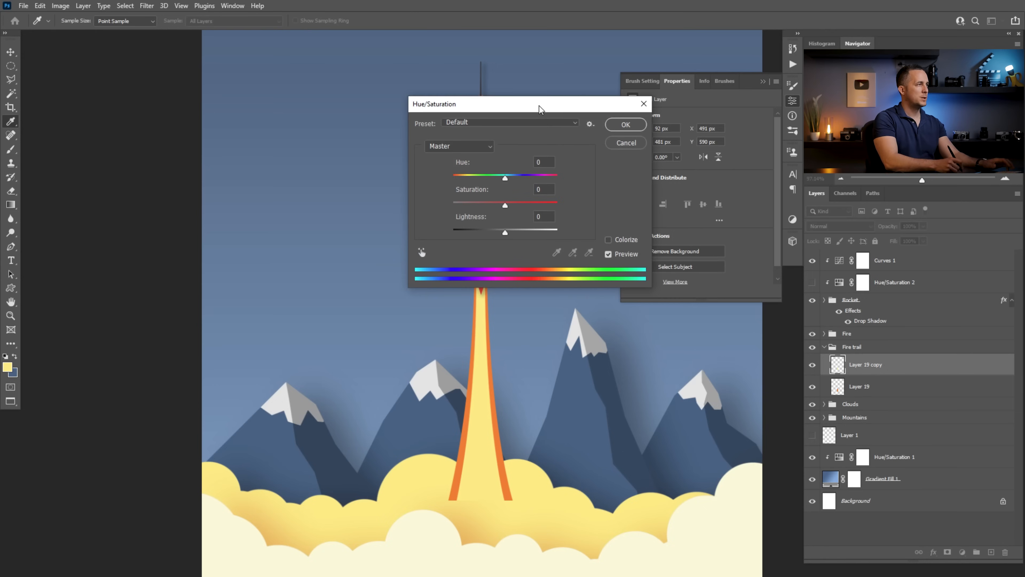
pyautogui.moveTo(540, 108); pyautogui.dragTo(703, 139)
pyautogui.moveTo(667, 212)
pyautogui.mouseDown()
pyautogui.moveTo(655, 215)
pyautogui.moveTo(679, 217)
pyautogui.moveTo(668, 217)
pyautogui.mouseUp()
pyautogui.moveTo(672, 265); pyautogui.dragTo(668, 235)
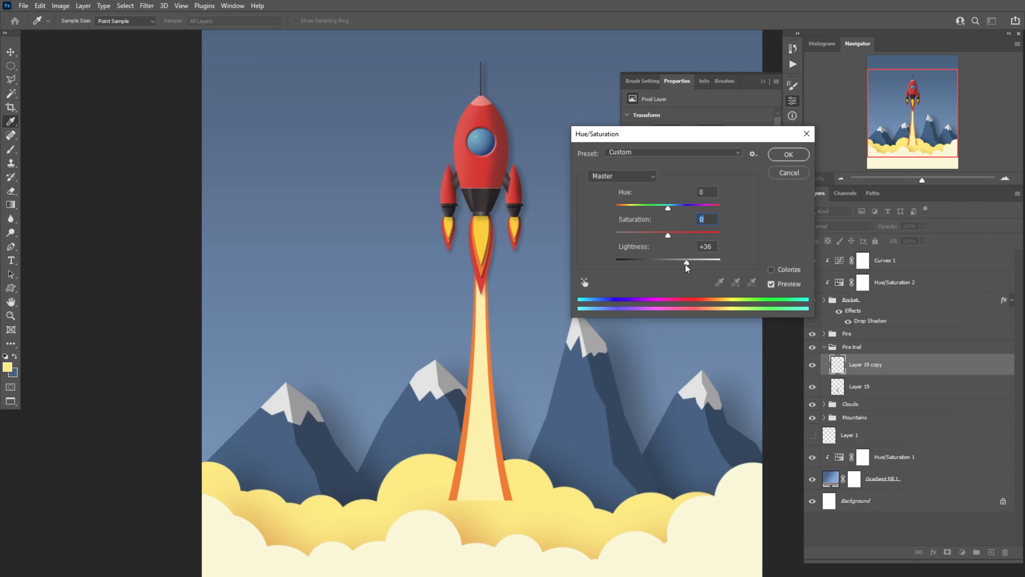
pyautogui.click(704, 244)
pyautogui.press('Return')
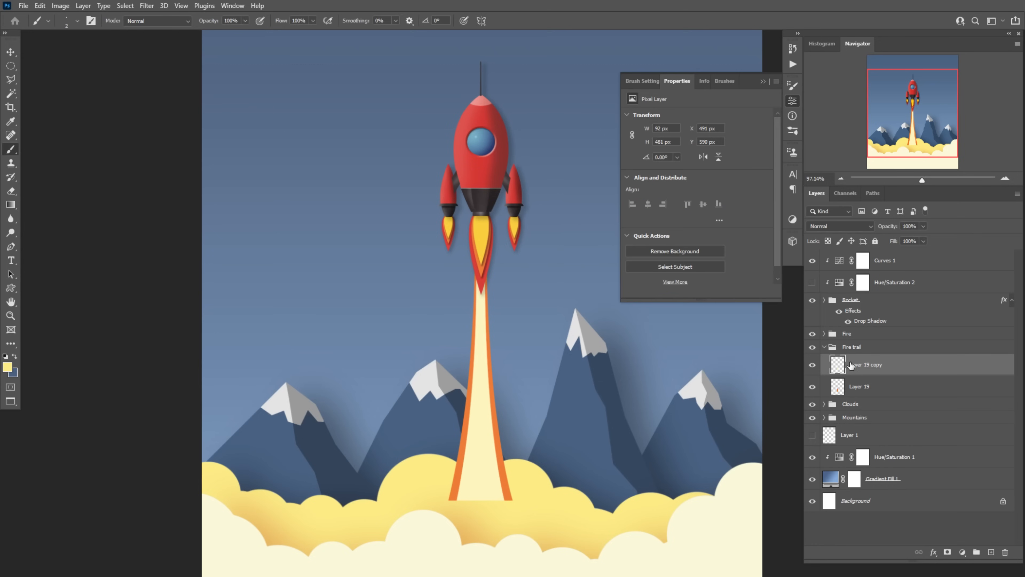
# Shift the hue of the outer orange trail, Layer 19, to a yellow-orange using Hue/Saturation
pyautogui.click(840, 386)
pyautogui.hotkey('ctrl', 'u')
pyautogui.moveTo(669, 208); pyautogui.dragTo(680, 237)
pyautogui.click(676, 206)
pyautogui.click(788, 155)
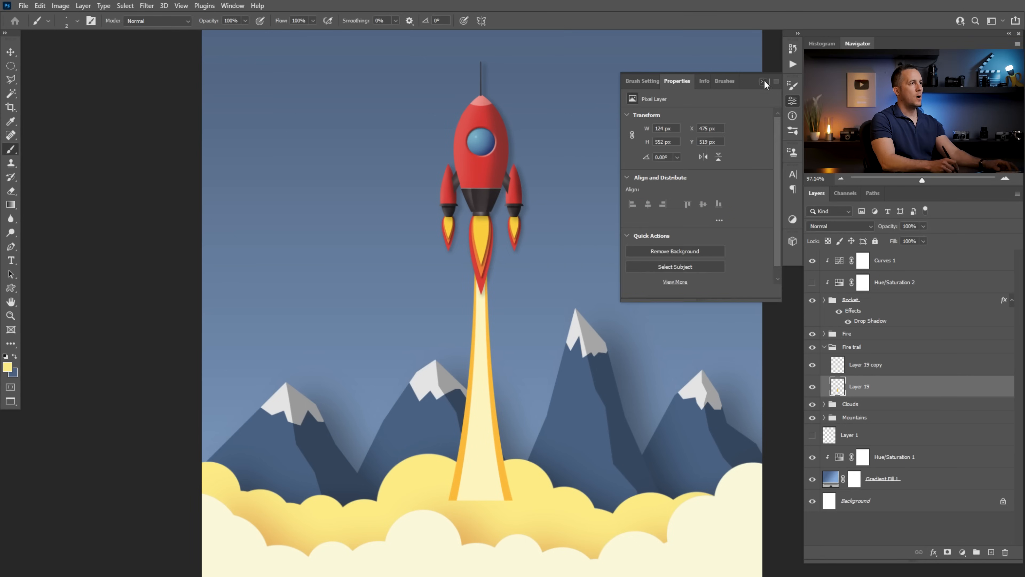
pyautogui.press('b')
# Copy the drop shadow effect from a flame layer in the Fire group to the inner trail, Layer 19 copy
pyautogui.click(824, 334)
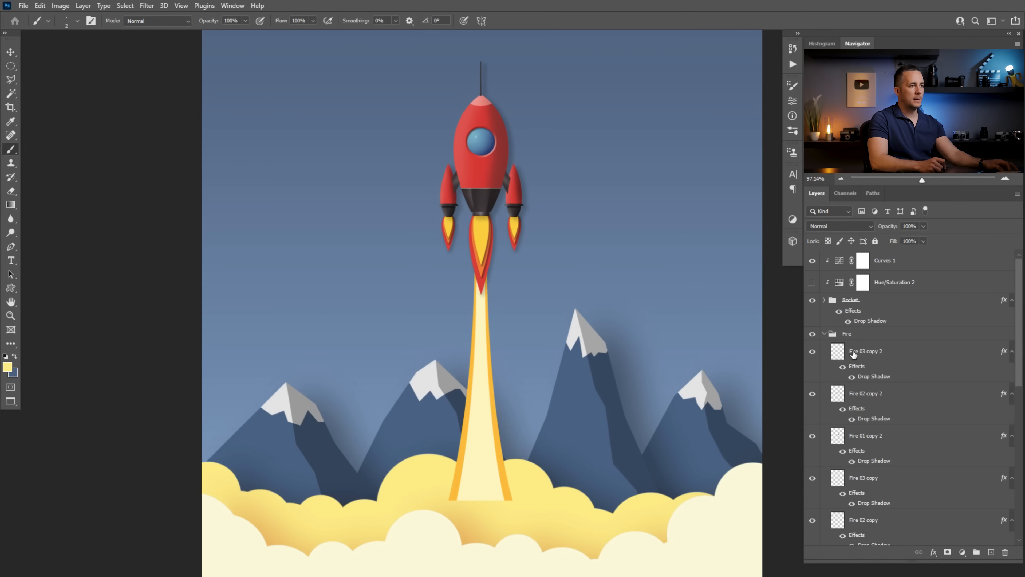
pyautogui.scroll(-5, 1011, 340)
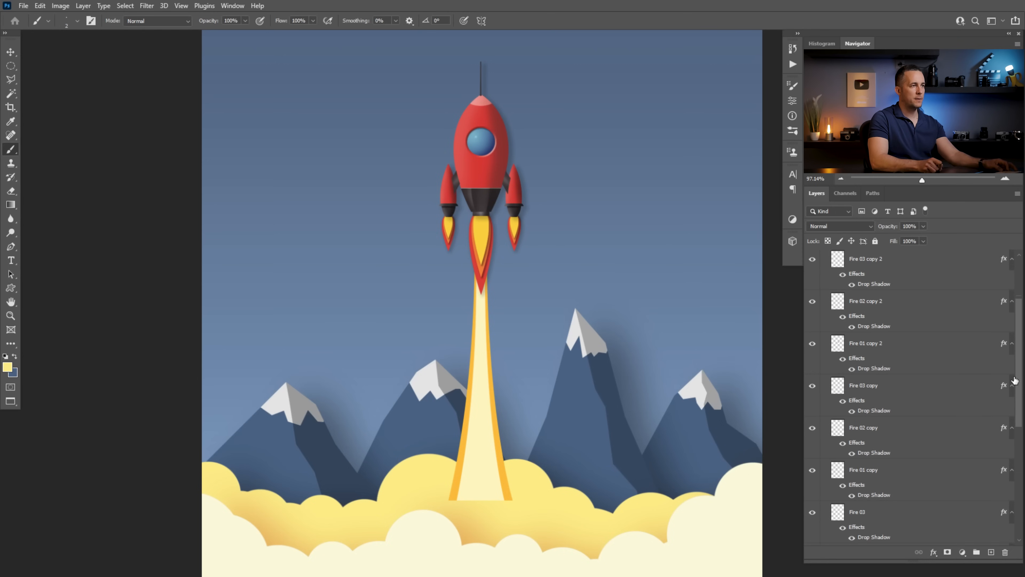
pyautogui.moveTo(858, 274); pyautogui.dragTo(870, 462)
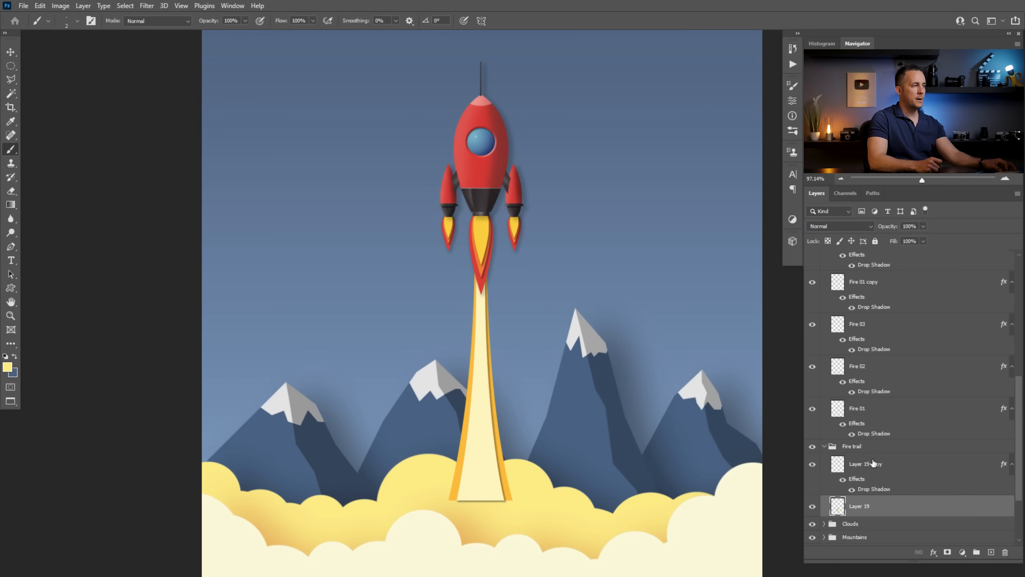
# Fine-tune the inner trail's drop shadow with a 3 px distance and a reduced opacity
pyautogui.click(870, 488)
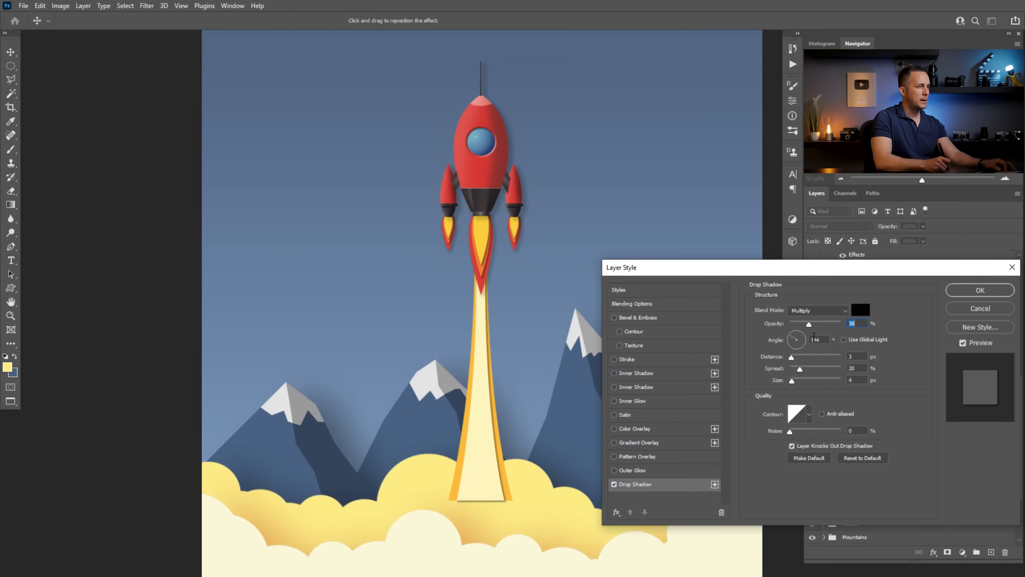
pyautogui.moveTo(793, 357); pyautogui.dragTo(792, 357)
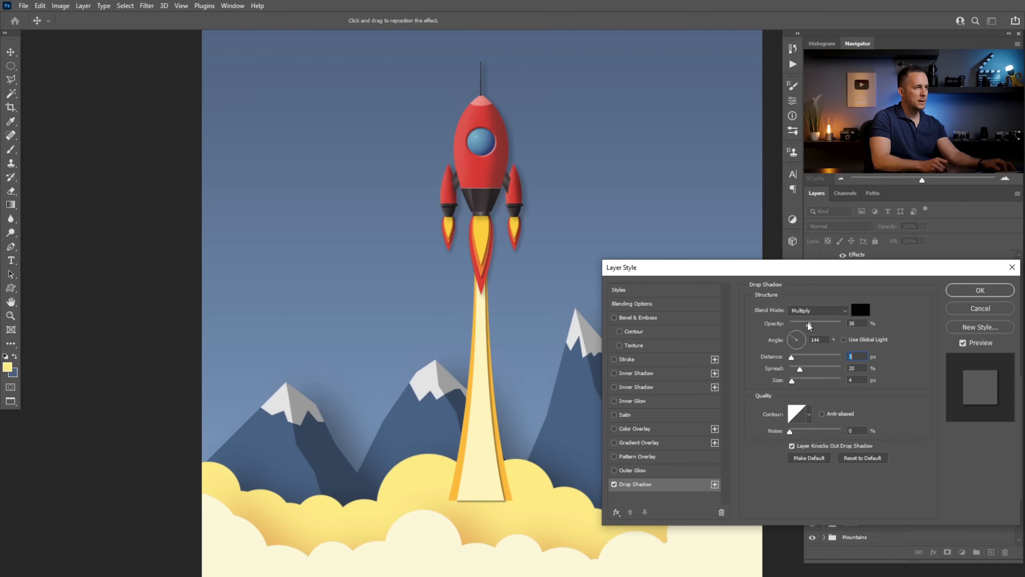
pyautogui.click(971, 291)
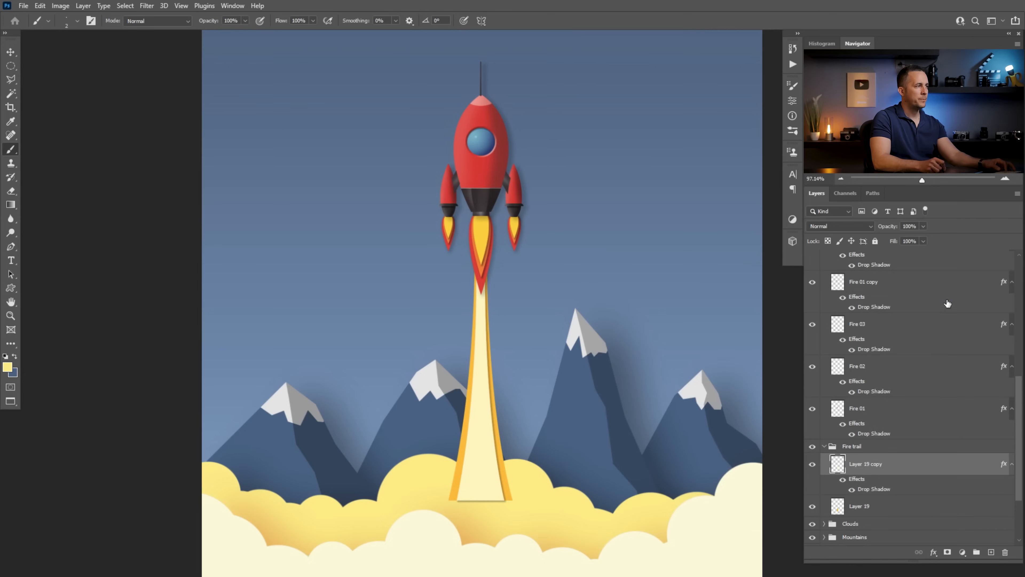
# Copy the inner trail's drop shadow to the outer trail, Layer 19, and set its distance to 5 px
pyautogui.moveTo(855, 478); pyautogui.dragTo(866, 512)
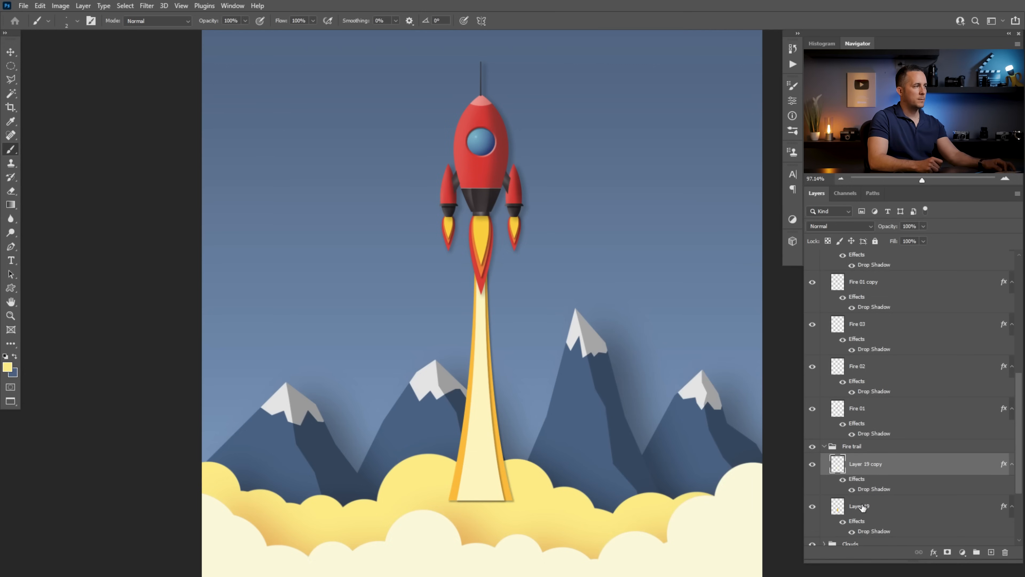
pyautogui.doubleClick(867, 531)
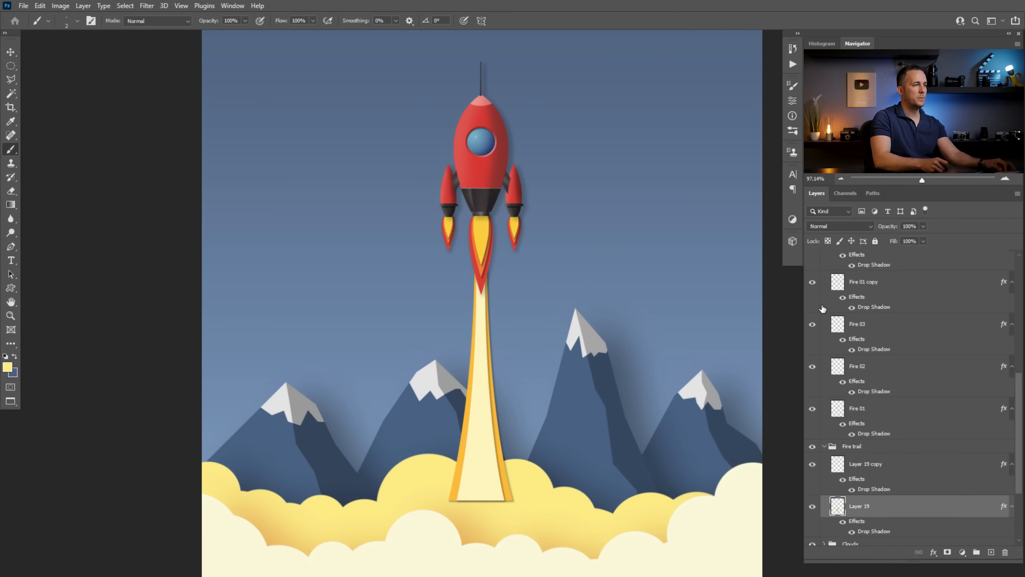
pyautogui.moveTo(797, 355)
pyautogui.mouseDown()
pyautogui.moveTo(800, 381)
pyautogui.moveTo(792, 357)
pyautogui.mouseUp()
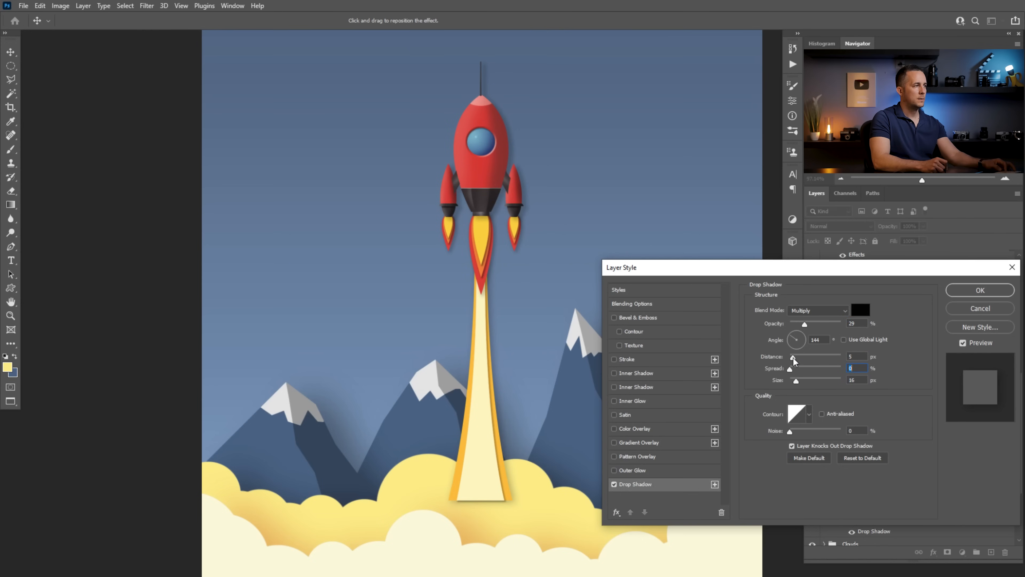
pyautogui.click(980, 290)
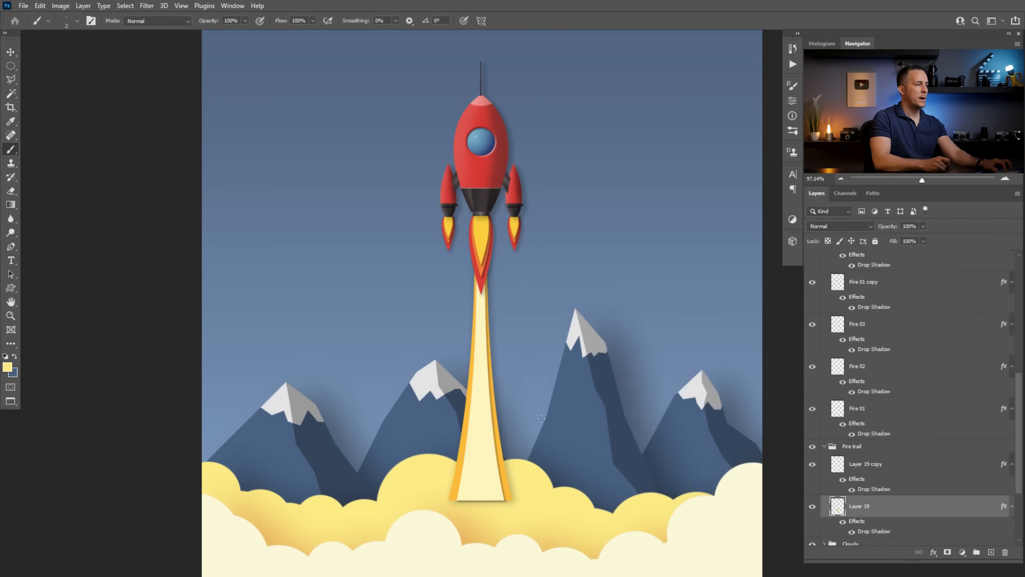
# Stretch Layer 19 and Layer 19 copy together downwards over the front cloud, to a height of 123.19%
pyautogui.scroll(-3, 448, 416)
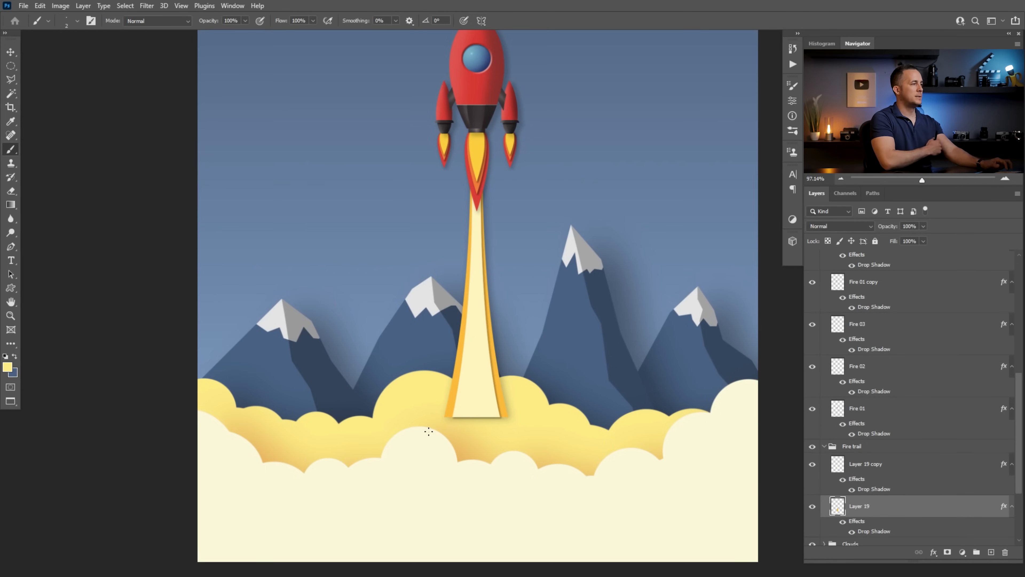
pyautogui.click(866, 464)
pyautogui.keyDown('shift'); pyautogui.click(860, 506); pyautogui.keyUp('shift')
pyautogui.hotkey('ctrl', 't')
pyautogui.scroll(-2, 565, 387)
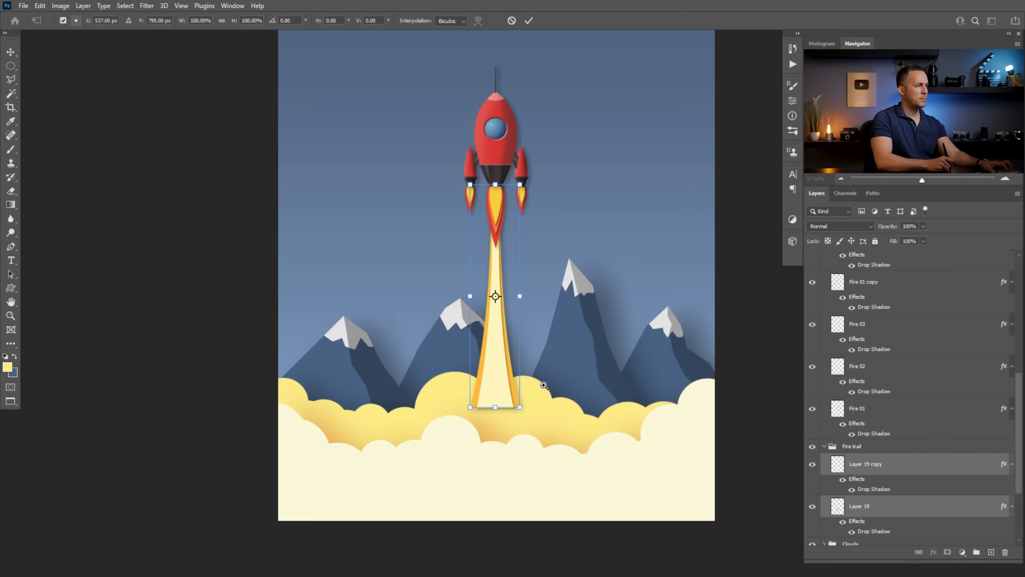
pyautogui.moveTo(493, 405); pyautogui.dragTo(497, 458)
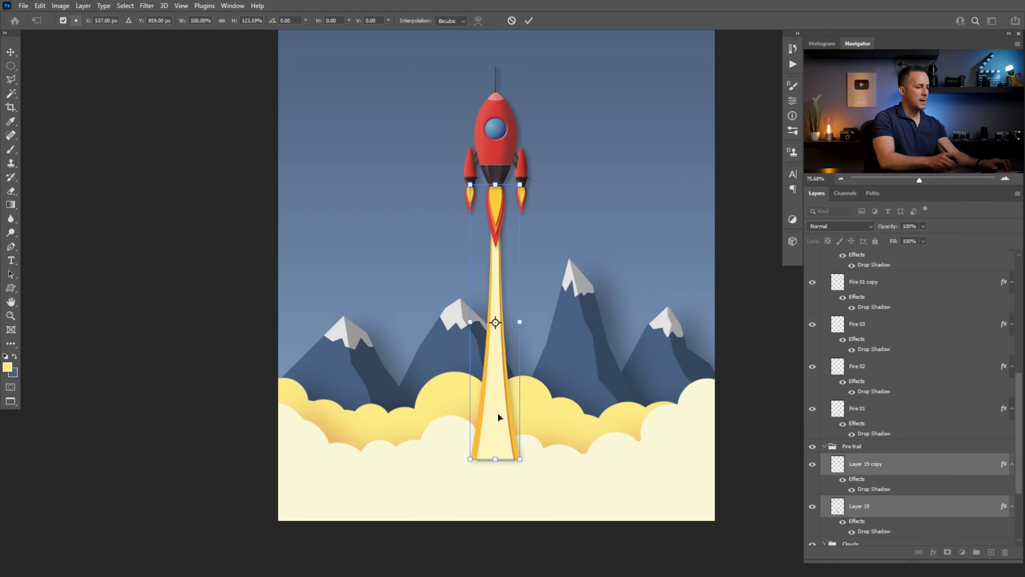
pyautogui.press('Return')
pyautogui.press('b')
# Mask the Fire trail group with the outline of the front cloud, Layer 6, and invert the mask to hide the overlapping part
pyautogui.click(888, 446)
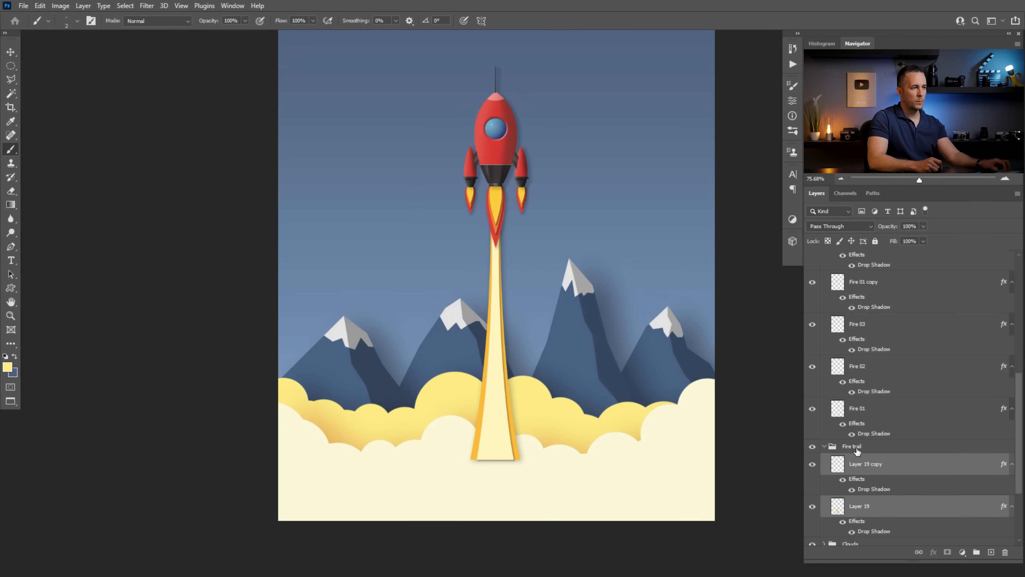
pyautogui.moveTo(1019, 442); pyautogui.dragTo(1017, 484)
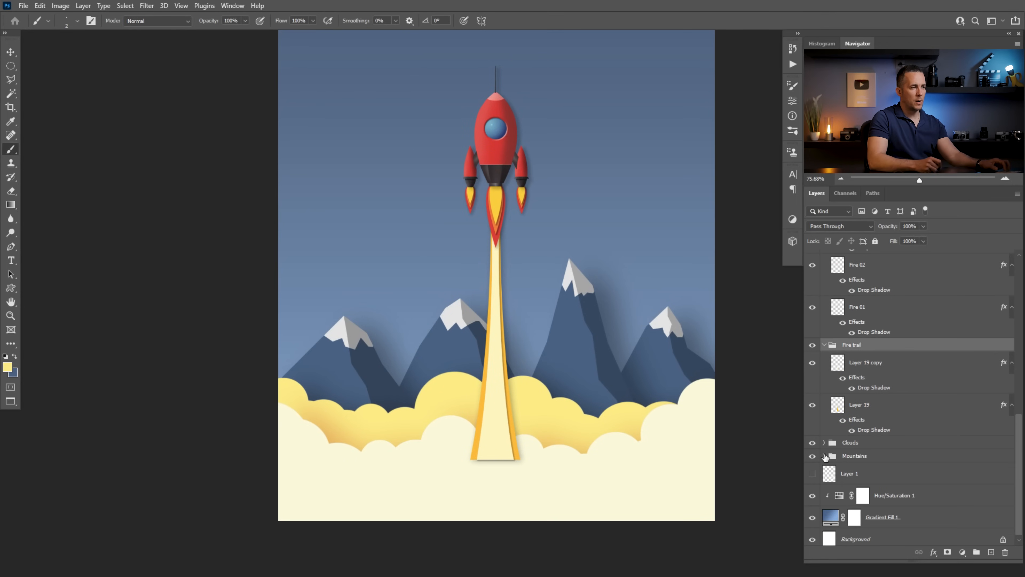
pyautogui.click(823, 443)
pyautogui.keyDown('ctrl'); pyautogui.click(837, 464); pyautogui.keyUp('ctrl')
pyautogui.click(947, 551)
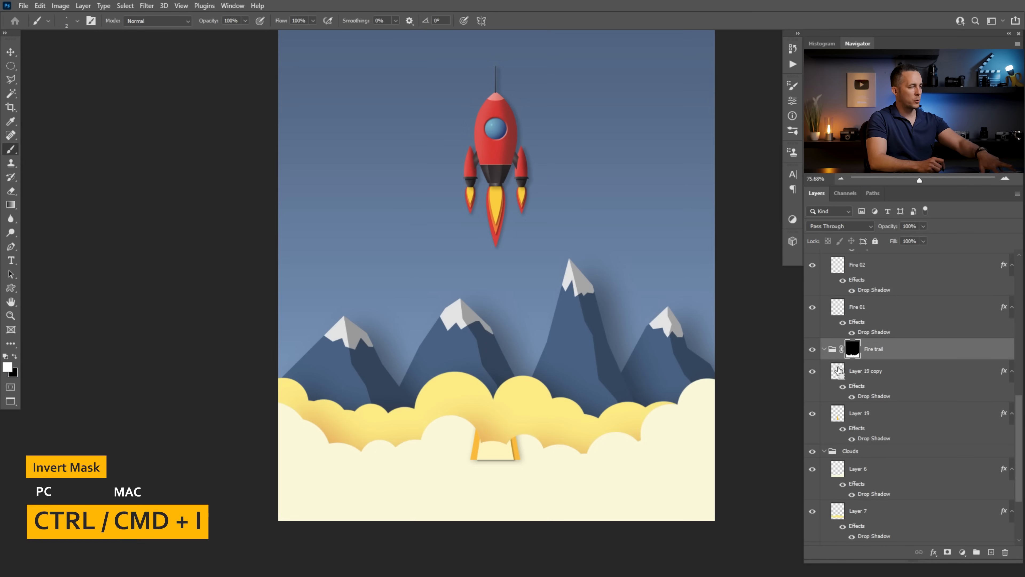
pyautogui.hotkey('ctrl', 'i')
pyautogui.scroll(-3, 518, 392)
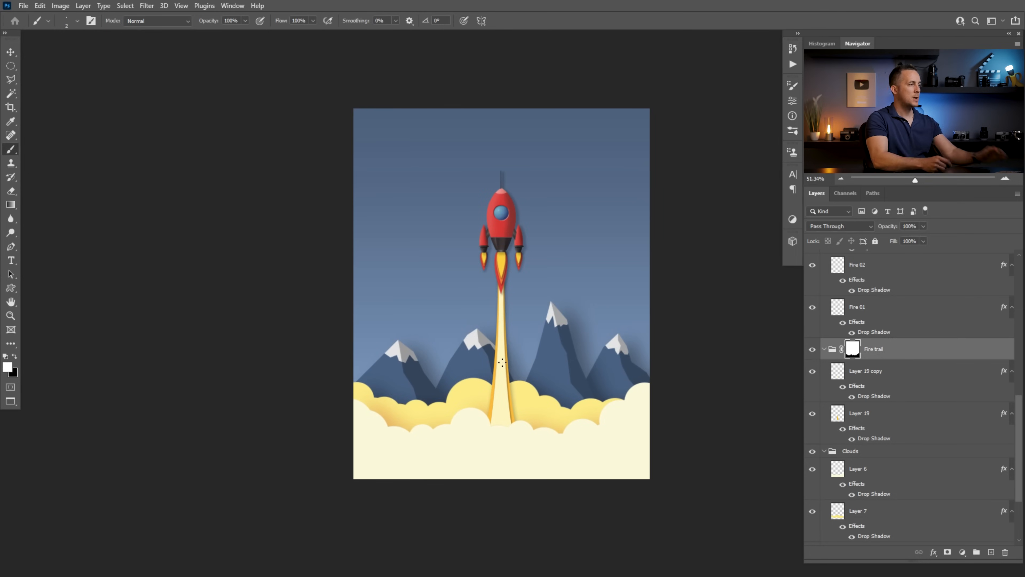
# Try hiding the trail behind the yellow back cloud by filling Layer 7's outline with black on the Fire trail mask
pyautogui.keyDown('ctrl'); pyautogui.click(837, 513); pyautogui.keyUp('ctrl')
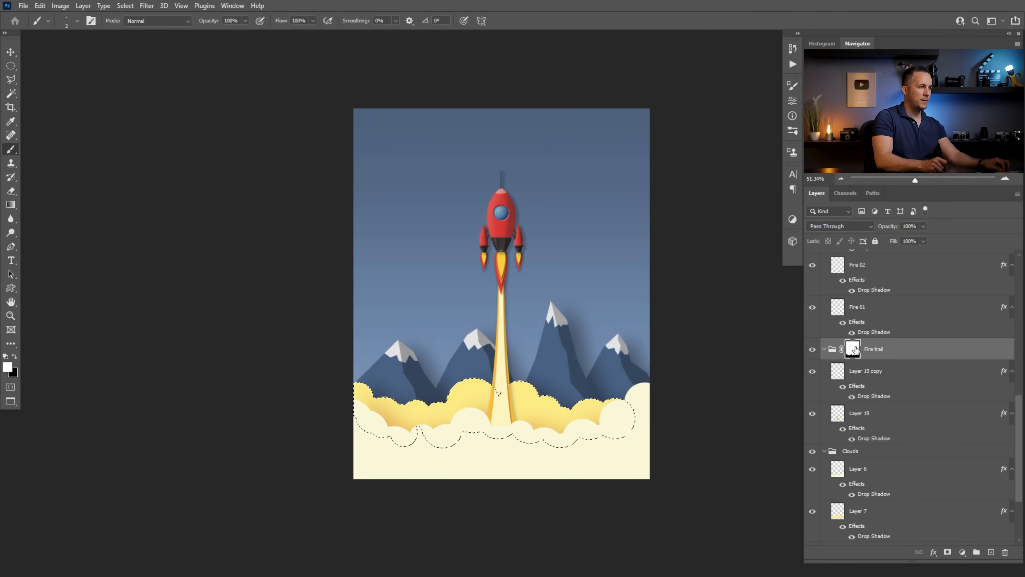
pyautogui.hotkey('ctrl', 'BackSpace')
pyautogui.hotkey('ctrl', 'd')
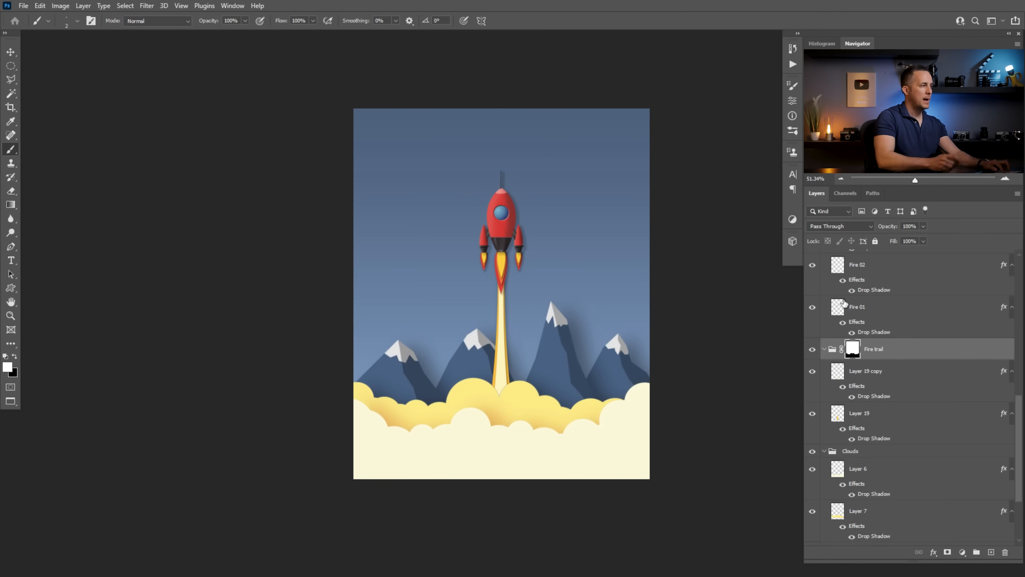
pyautogui.moveTo(493, 404); pyautogui.dragTo(525, 405)
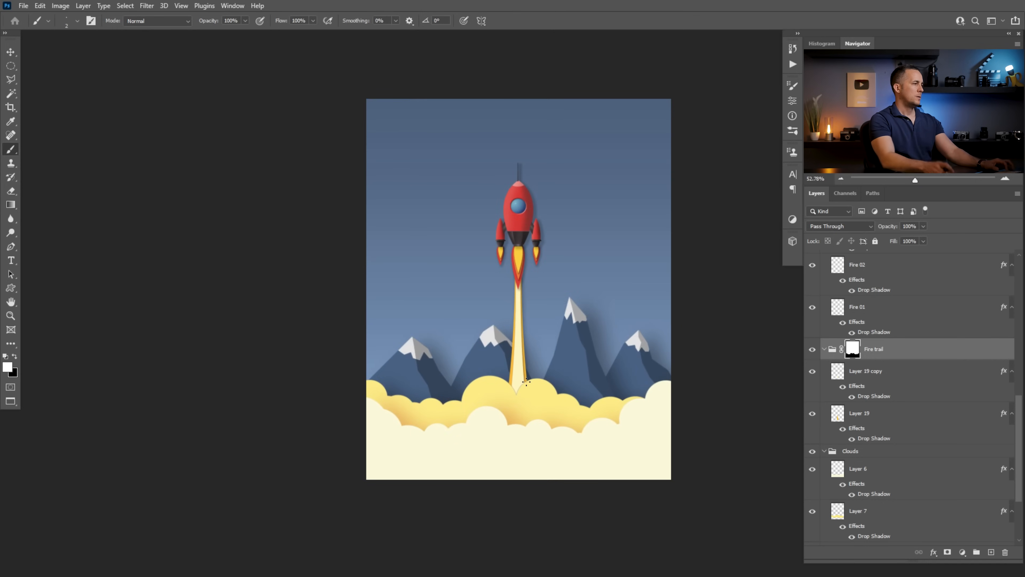
pyautogui.hotkey('ctrl', 'z')
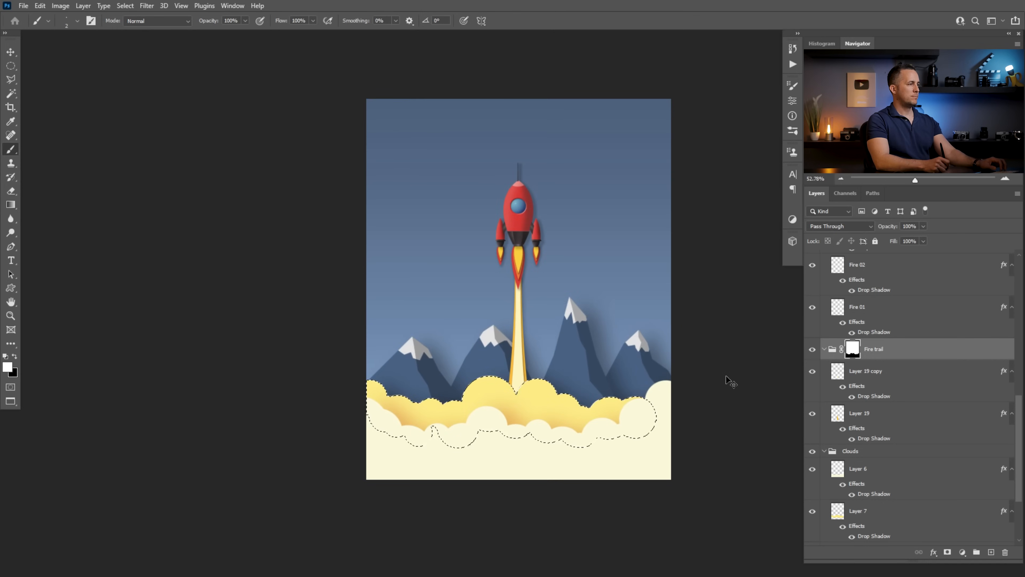
pyautogui.hotkey('ctrl', 'z')
pyautogui.hotkey('ctrl', 'd')
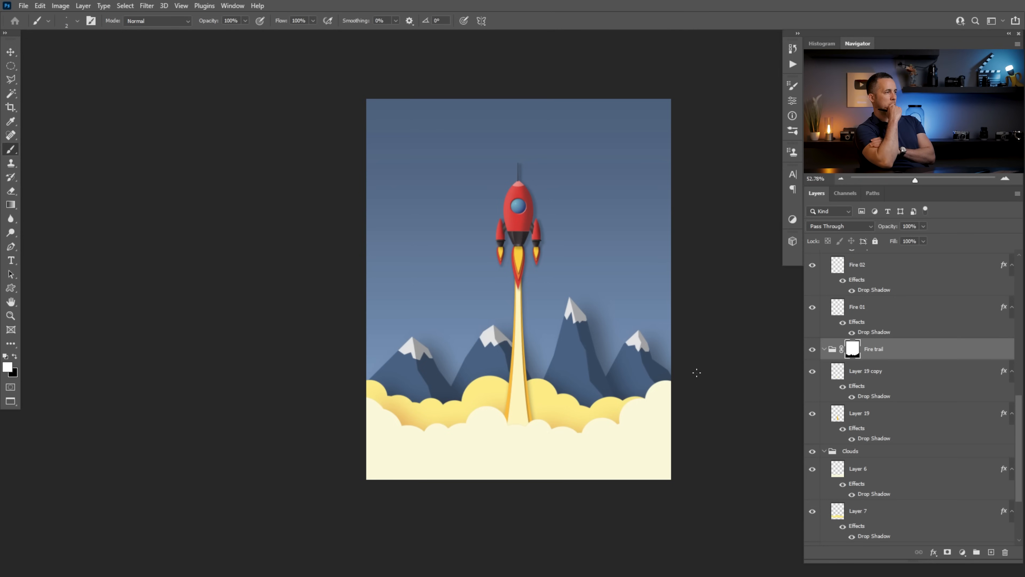
# Add a new layer above the Fire trail group, clip it to the group, and set its blending mode to Multiply
pyautogui.moveTo(512, 419); pyautogui.dragTo(554, 423)
pyautogui.moveTo(525, 411); pyautogui.dragTo(512, 376)
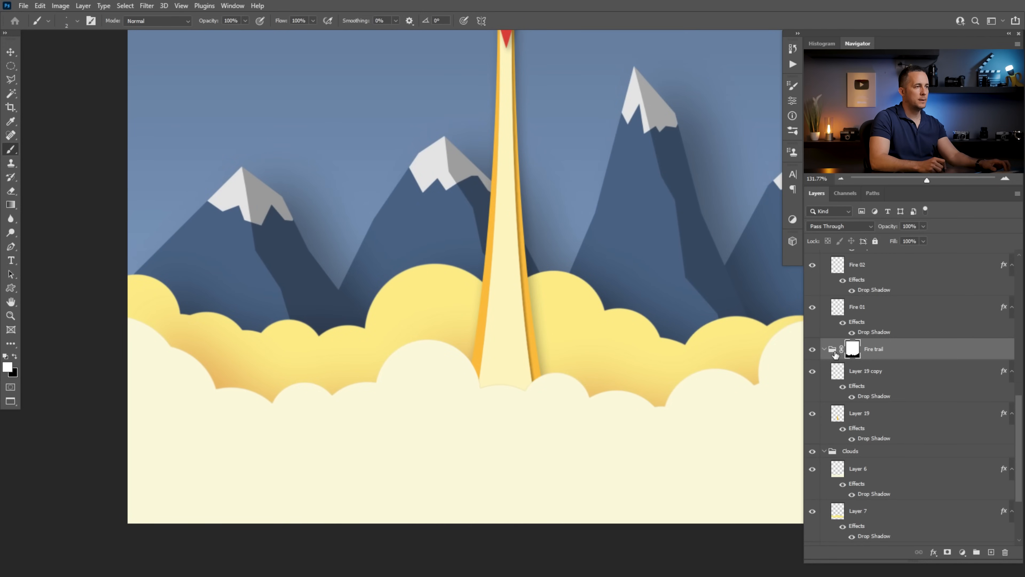
pyautogui.click(991, 552)
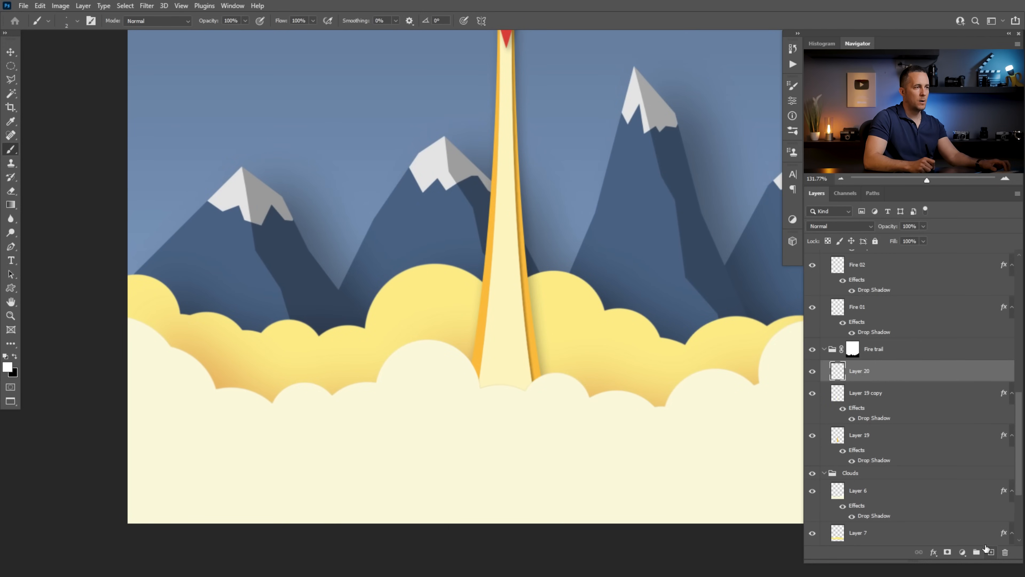
pyautogui.hotkey('ctrl', 'z')
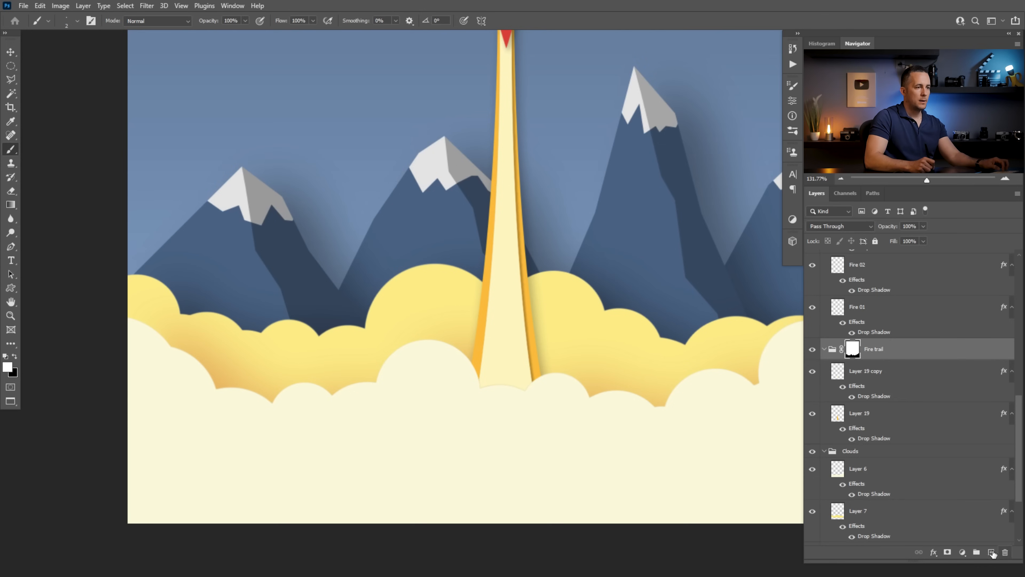
pyautogui.click(991, 552)
pyautogui.hotkey('ctrl', ']')
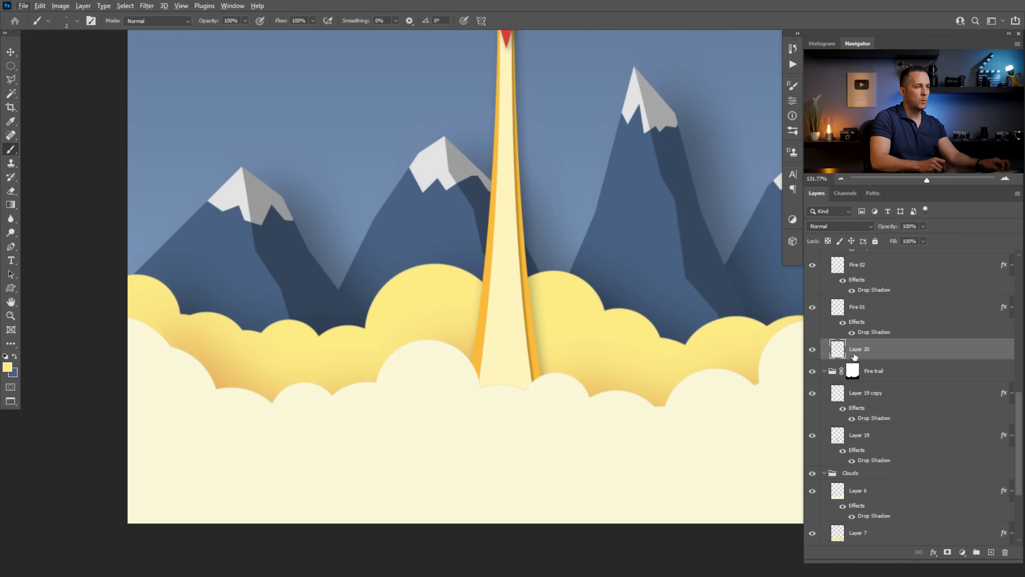
pyautogui.hotkey('ctrl', '0')
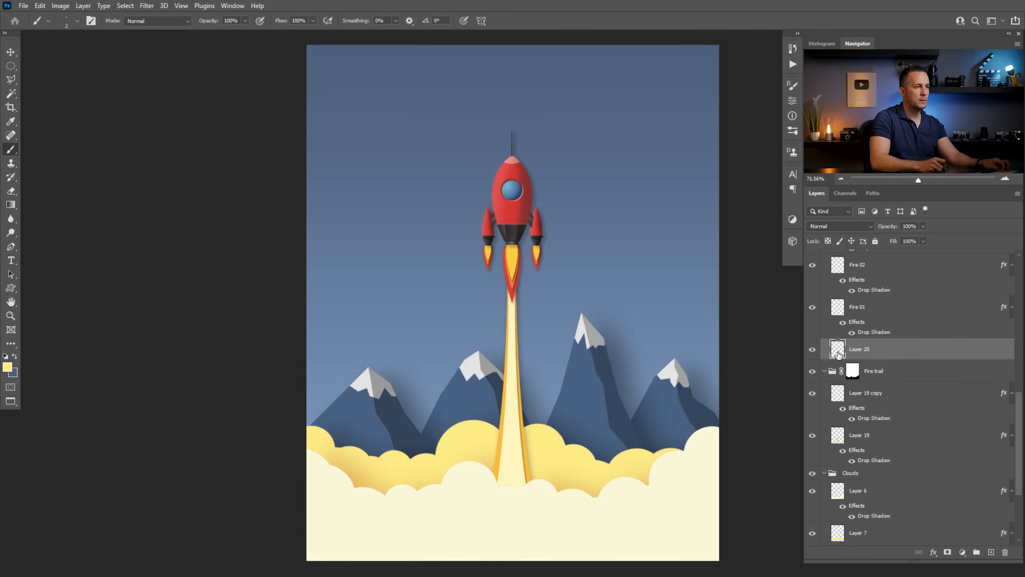
pyautogui.moveTo(839, 357)
pyautogui.mouseDown()
pyautogui.moveTo(847, 351)
pyautogui.moveTo(847, 367)
pyautogui.moveTo(838, 353)
pyautogui.mouseUp()
pyautogui.moveTo(1016, 402); pyautogui.dragTo(1021, 284)
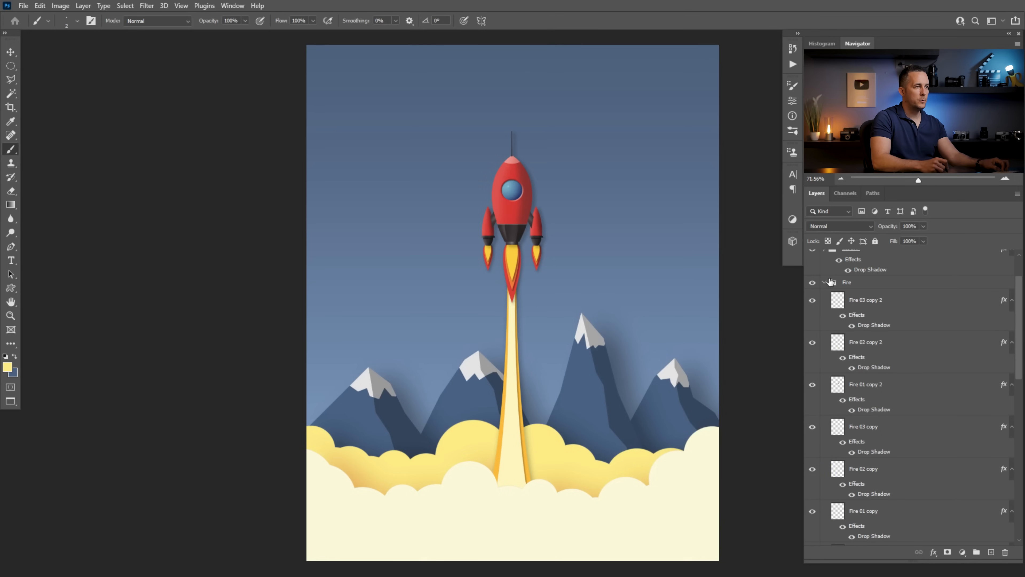
pyautogui.click(824, 283)
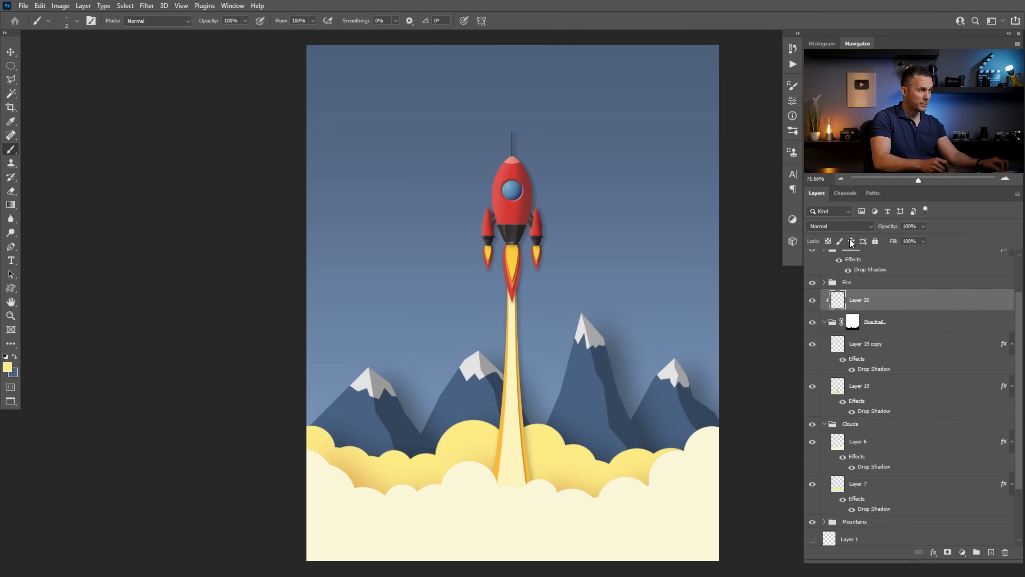
pyautogui.click(840, 227)
pyautogui.click(825, 267)
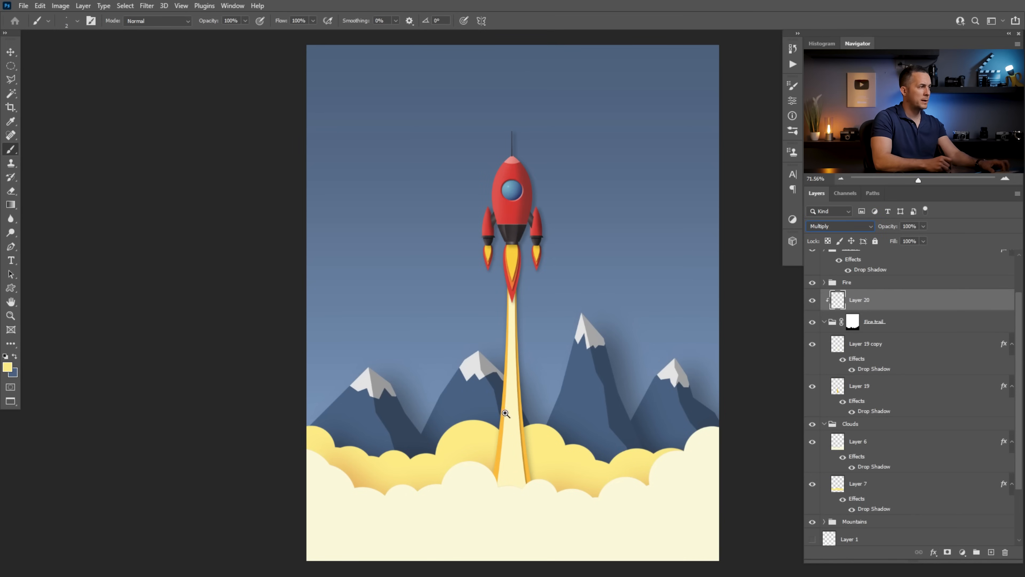
# Set up a 100 px Soft Round brush at 10% opacity for shading the trail
pyautogui.scroll(5, 503, 407)
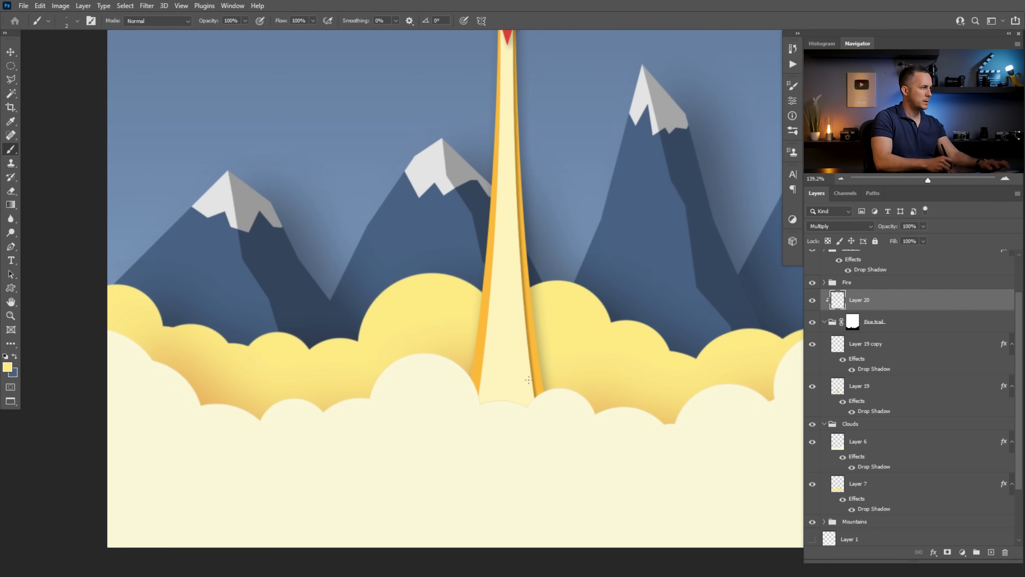
pyautogui.press(']')
pyautogui.press(']')
pyautogui.press(']')
pyautogui.press(']')
pyautogui.press(']')
pyautogui.press(']')
pyautogui.press(']')
pyautogui.press(']')
pyautogui.press(']')
pyautogui.press(']')
pyautogui.press(']')
pyautogui.press(']')
pyautogui.press(']')
pyautogui.press(']')
pyautogui.press(']')
pyautogui.press(']')
pyautogui.press(']')
pyautogui.press(']')
pyautogui.press(']')
pyautogui.press(']')
pyautogui.moveTo(523, 394); pyautogui.dragTo(446, 440)
pyautogui.hotkey('ctrl', 'z')
pyautogui.rightClick(503, 385)
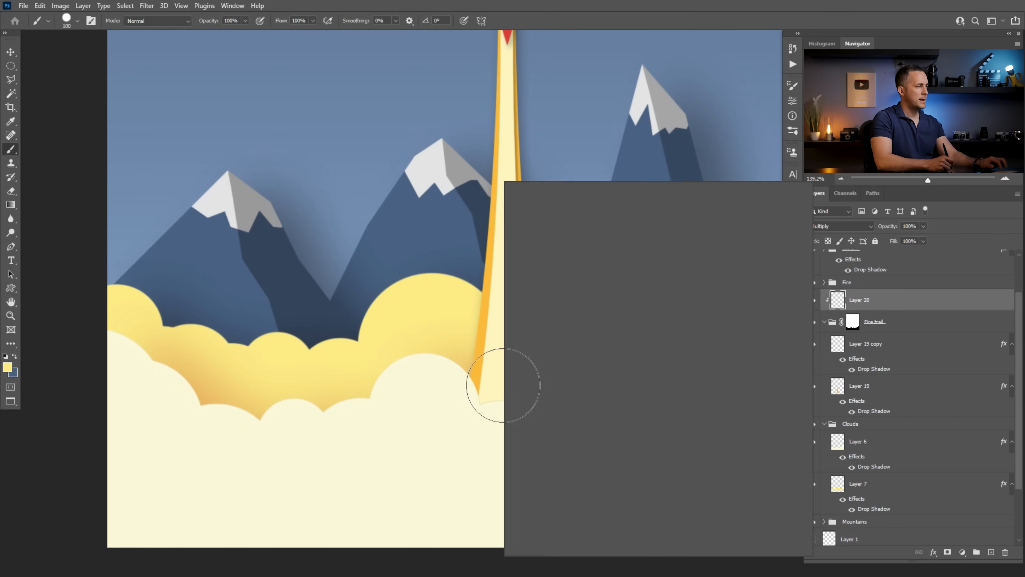
pyautogui.click(575, 319)
pyautogui.click(451, 432)
pyautogui.press('1')
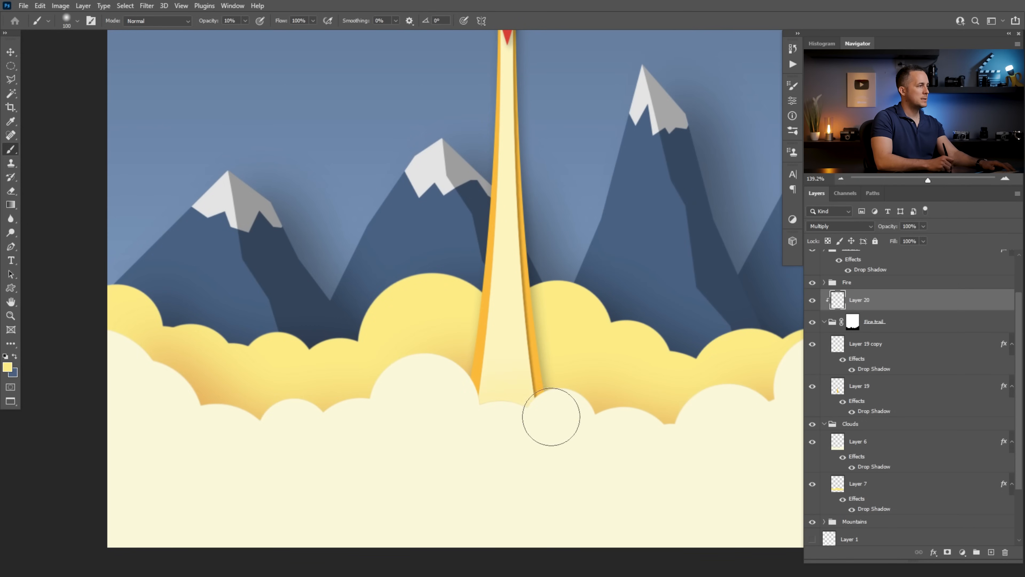
# Sample the orange shade of the yellow cloud and paint soft shading over the trail's base on Layer 20
pyautogui.keyDown('alt'); pyautogui.click(209, 393); pyautogui.keyUp('alt')
pyautogui.moveTo(453, 414)
pyautogui.mouseDown()
pyautogui.moveTo(497, 412)
pyautogui.moveTo(505, 399)
pyautogui.moveTo(544, 426)
pyautogui.moveTo(431, 403)
pyautogui.moveTo(501, 392)
pyautogui.moveTo(552, 429)
pyautogui.moveTo(480, 418)
pyautogui.moveTo(512, 441)
pyautogui.moveTo(466, 408)
pyautogui.moveTo(456, 383)
pyautogui.moveTo(474, 428)
pyautogui.moveTo(498, 391)
pyautogui.mouseUp()
pyautogui.moveTo(516, 425)
pyautogui.mouseDown()
pyautogui.moveTo(454, 459)
pyautogui.moveTo(540, 407)
pyautogui.mouseUp()
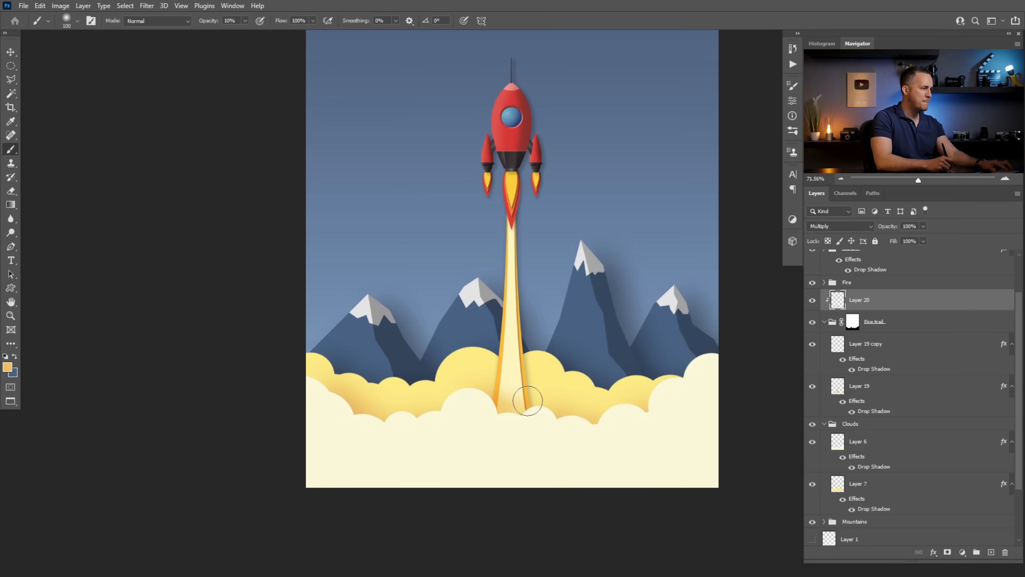
# Soften the trail shading on Layer 20 using a 200 px Soft Round eraser at 10% opacity
pyautogui.press('e')
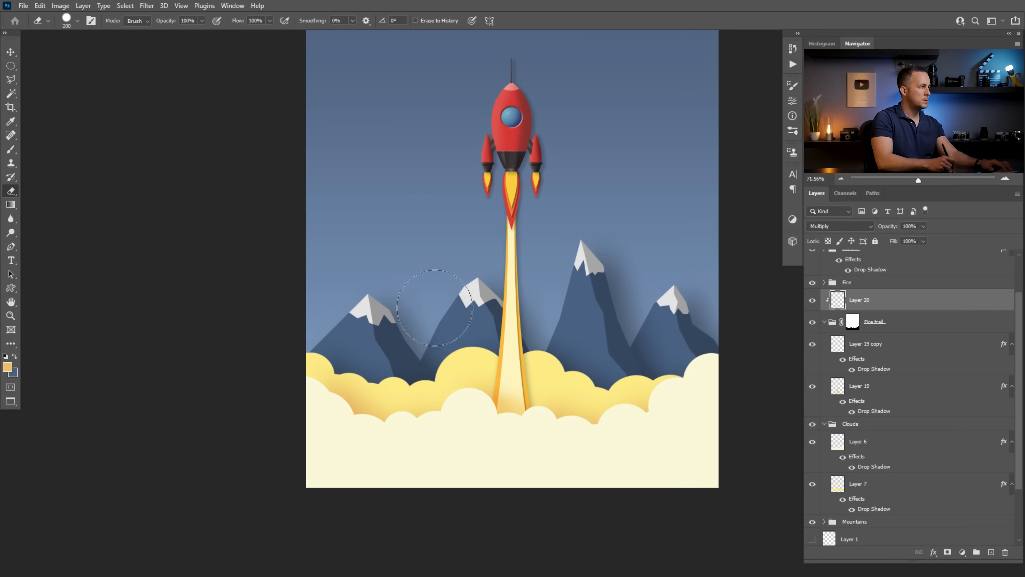
pyautogui.press('1')
pyautogui.rightClick(519, 336)
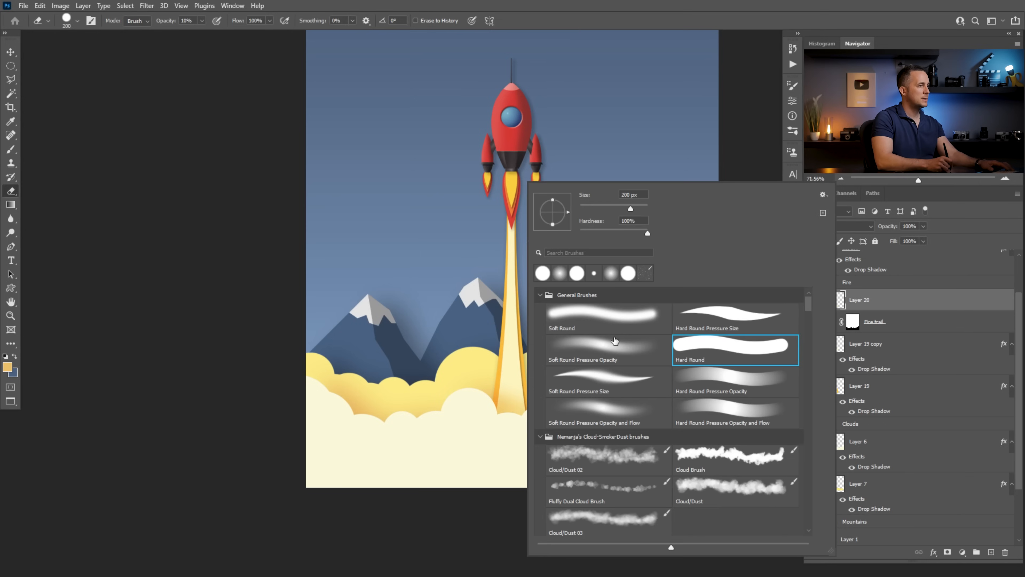
pyautogui.doubleClick(616, 314)
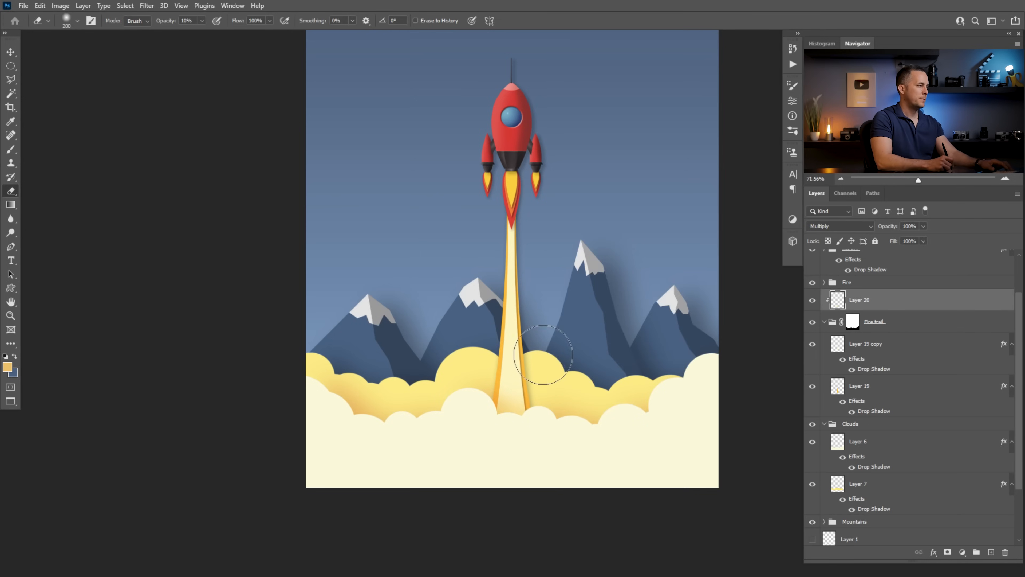
pyautogui.scroll(-2, 543, 328)
pyautogui.moveTo(543, 328); pyautogui.dragTo(517, 389)
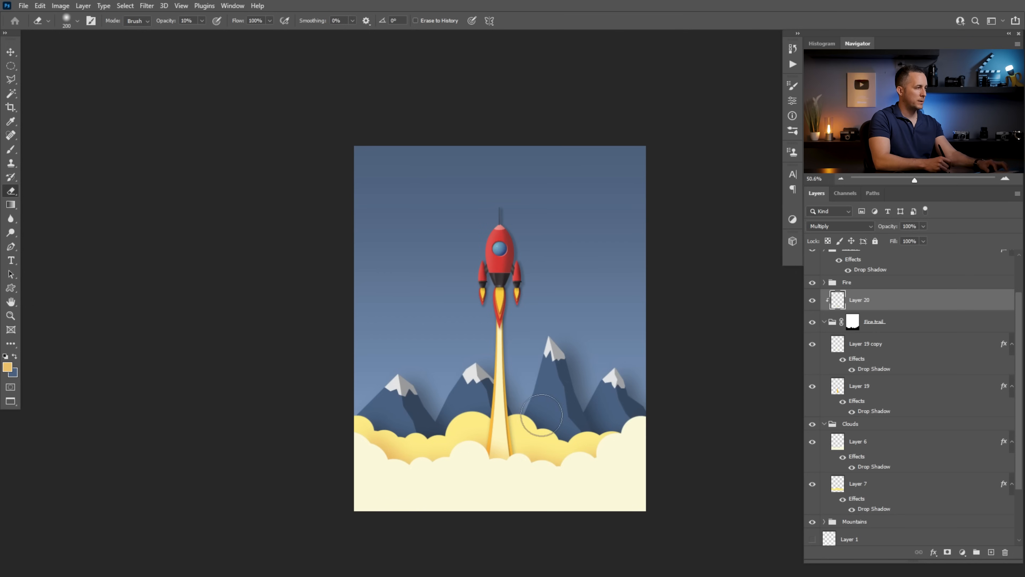
pyautogui.moveTo(499, 262); pyautogui.dragTo(503, 339)
pyautogui.moveTo(580, 350)
pyautogui.mouseDown()
pyautogui.moveTo(559, 357)
pyautogui.moveTo(497, 310)
pyautogui.mouseUp()
pyautogui.moveTo(469, 276); pyautogui.dragTo(501, 323)
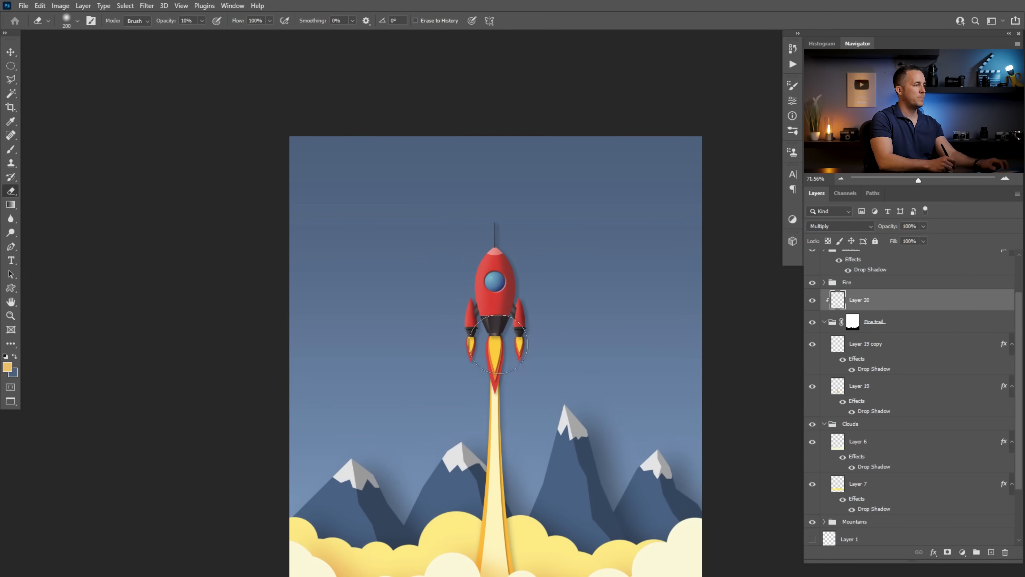
# Add a new layer above the Curves 1 adjustment layer and name it Sun
pyautogui.scroll(3, 1014, 276)
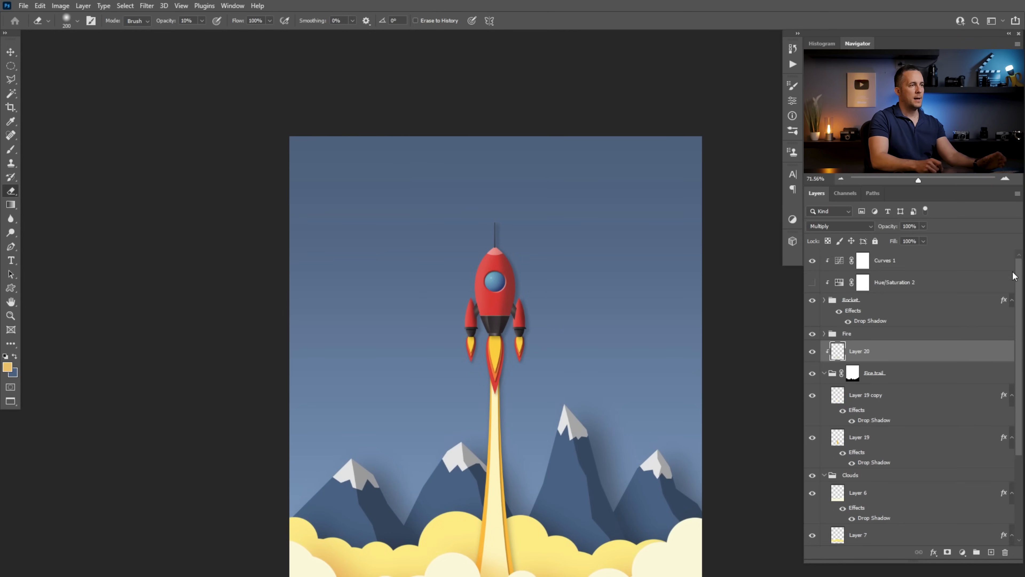
pyautogui.click(840, 264)
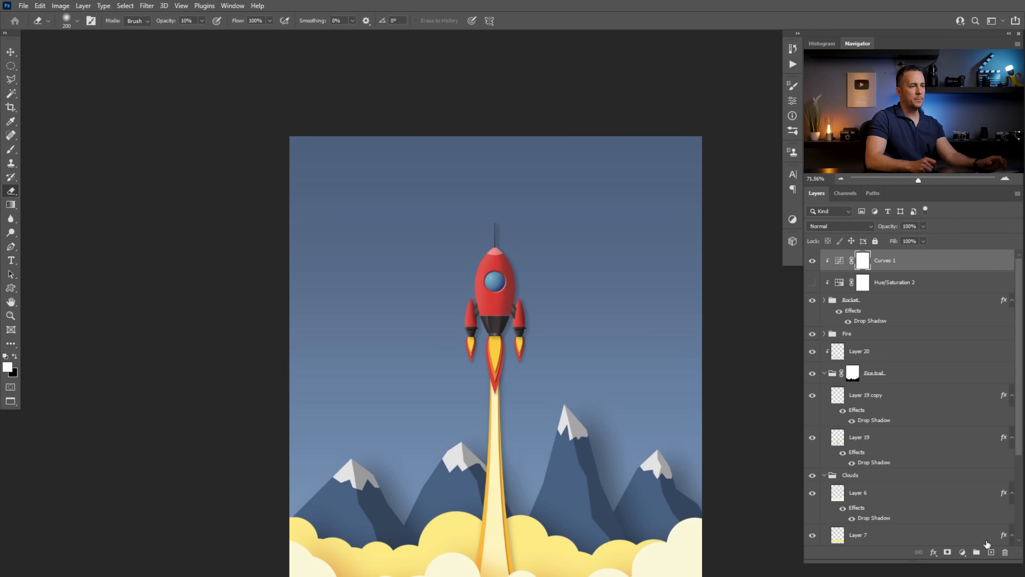
pyautogui.click(991, 552)
pyautogui.doubleClick(852, 260)
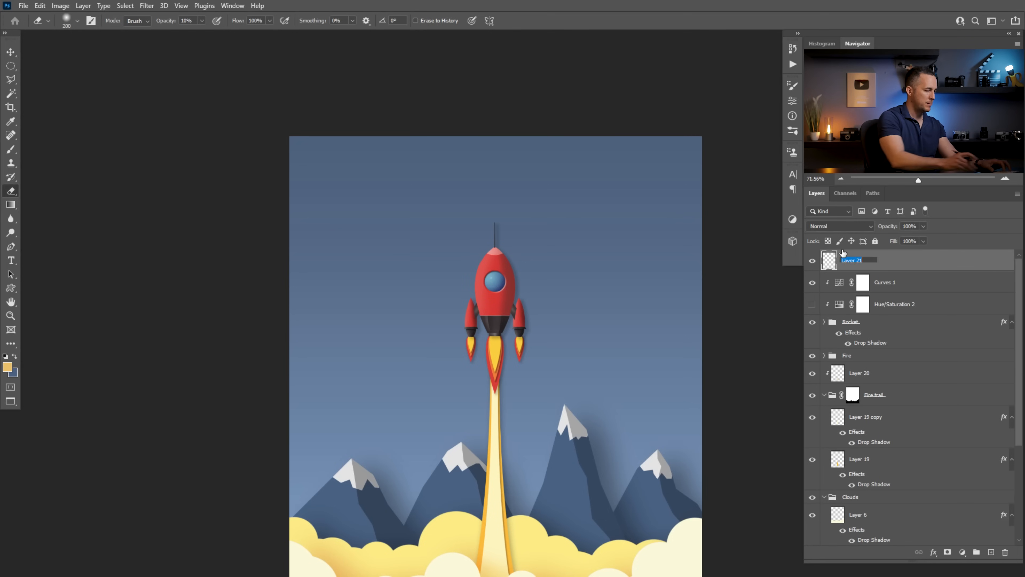
pyautogui.press('Return')
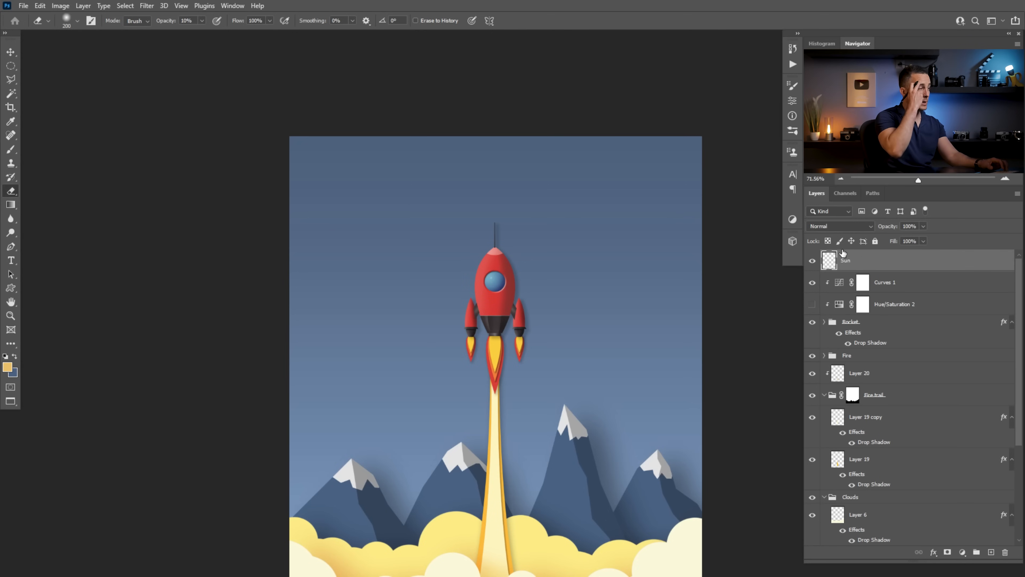
# Draw a circular selection for the sun in the sky, above and left of the rocket, with the Elliptical Marquee tool
pyautogui.press('m')
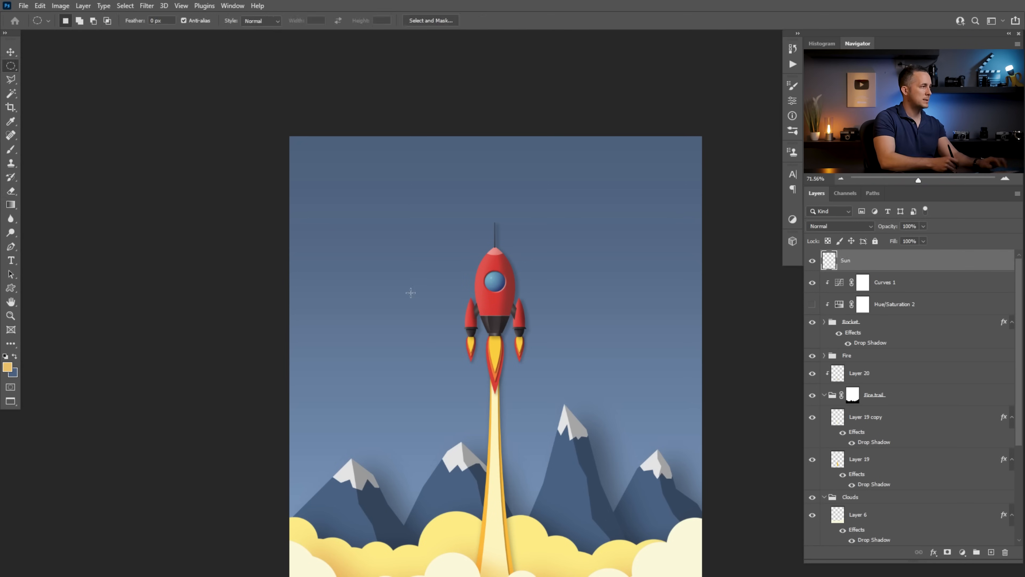
pyautogui.rightClick(13, 67)
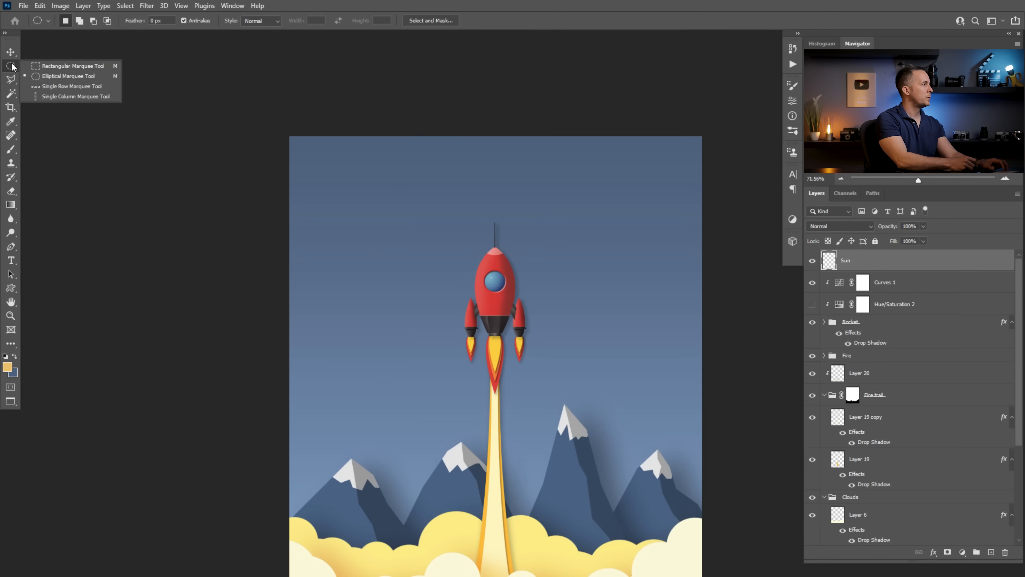
pyautogui.click(56, 77)
pyautogui.moveTo(339, 176); pyautogui.dragTo(393, 238)
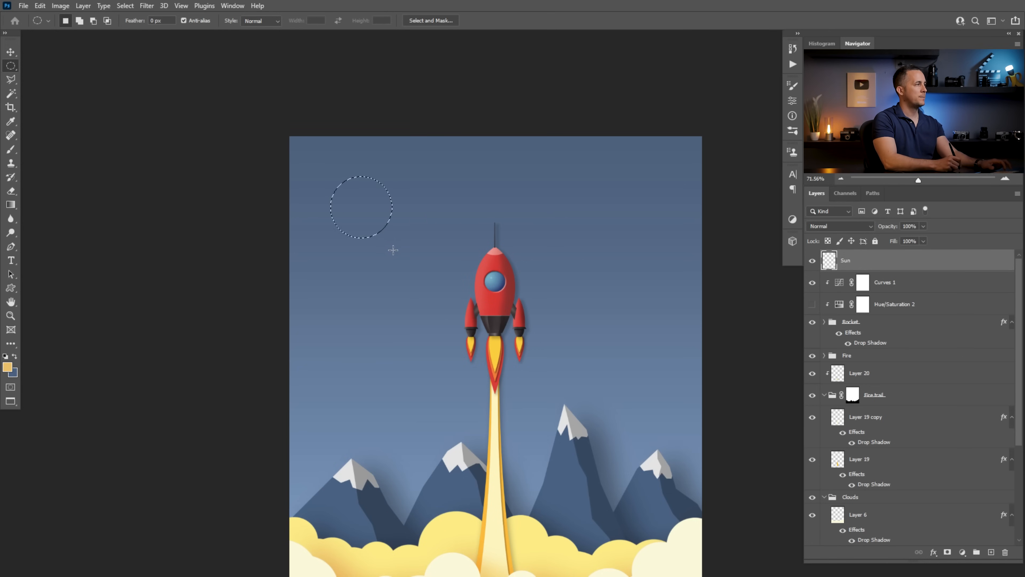
# Sample the yellow of the back cloud, fill the circular selection with it on the Sun layer, and deselect
pyautogui.press('b')
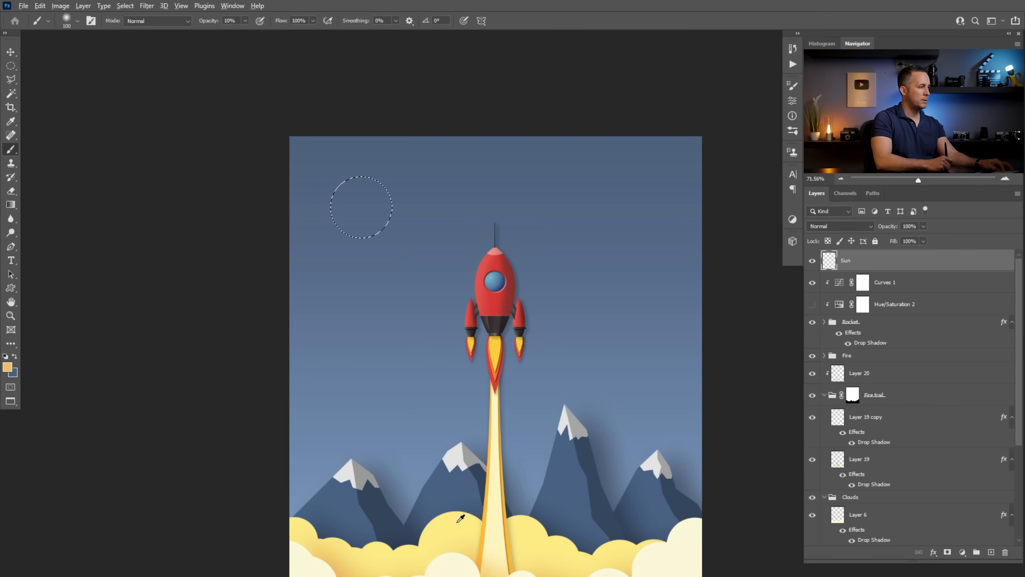
pyautogui.keyDown('alt'); pyautogui.click(460, 518); pyautogui.keyUp('alt')
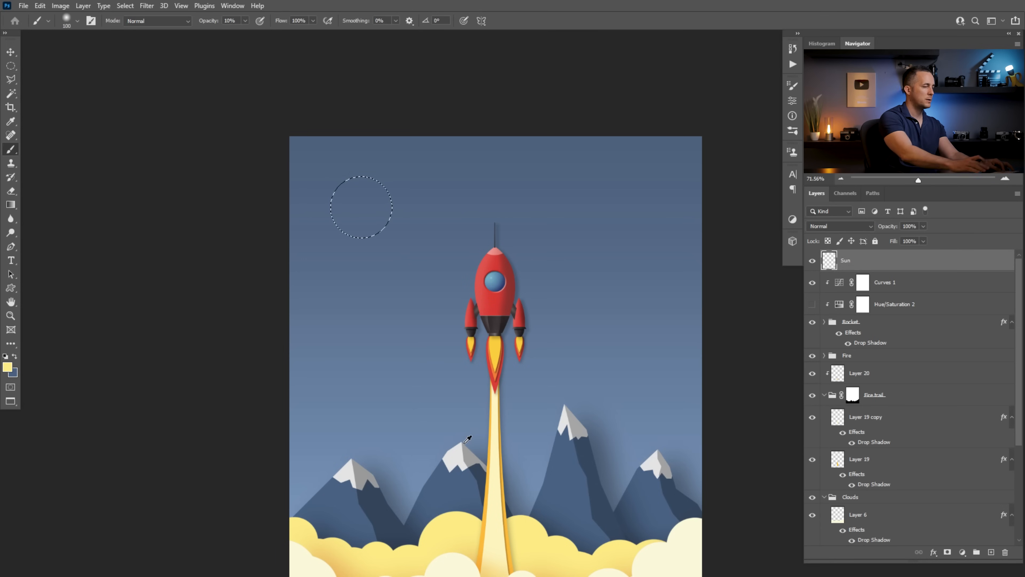
pyautogui.hotkey('alt', 'BackSpace')
pyautogui.hotkey('ctrl', 'd')
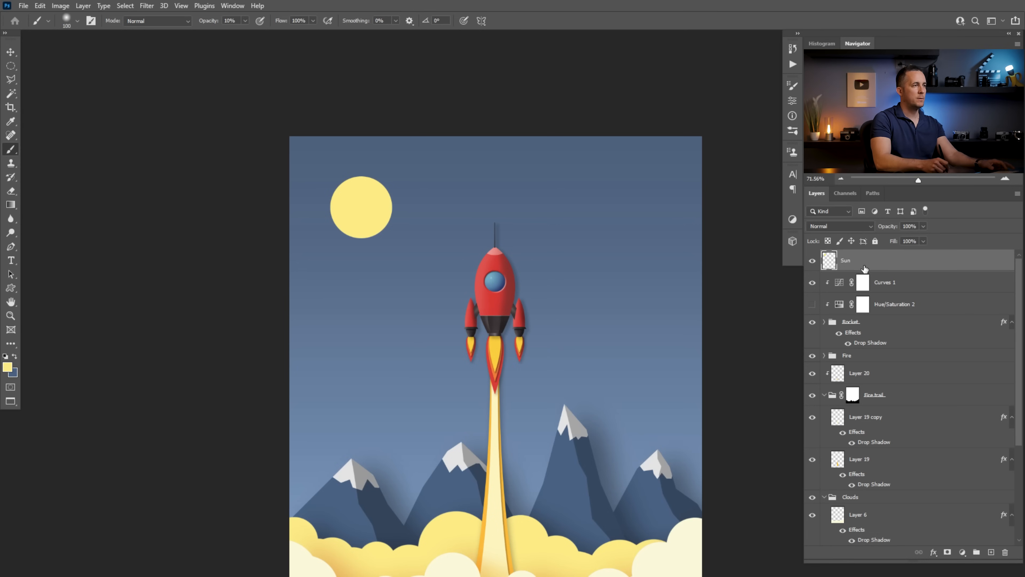
# Try a smooth Outer Bevel on the Sun layer with 84% depth, direction Down, 4 px size and 3 px soften
pyautogui.doubleClick(844, 291)
pyautogui.click(635, 319)
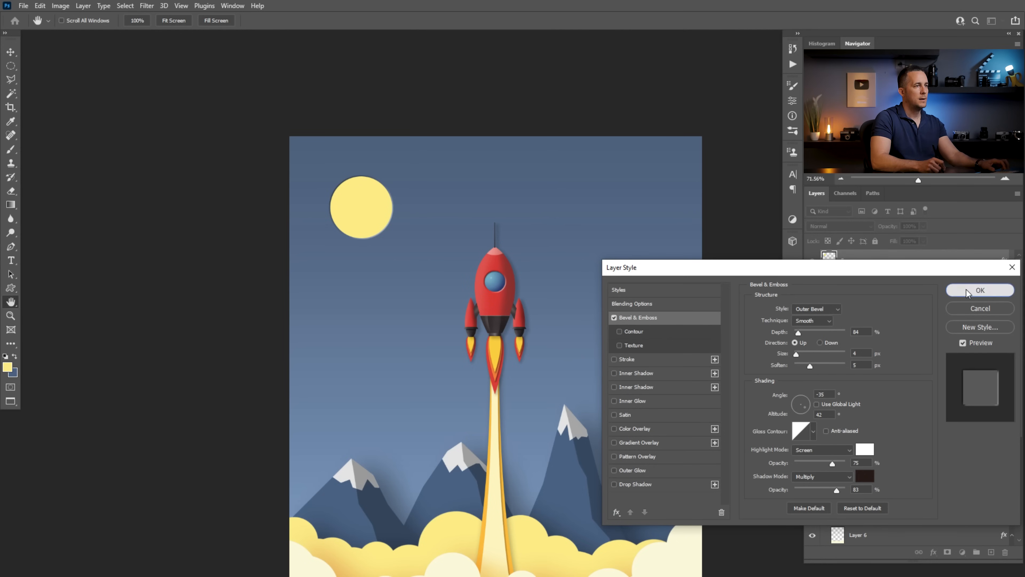
pyautogui.click(973, 290)
pyautogui.moveTo(369, 210); pyautogui.dragTo(412, 218)
pyautogui.doubleClick(880, 287)
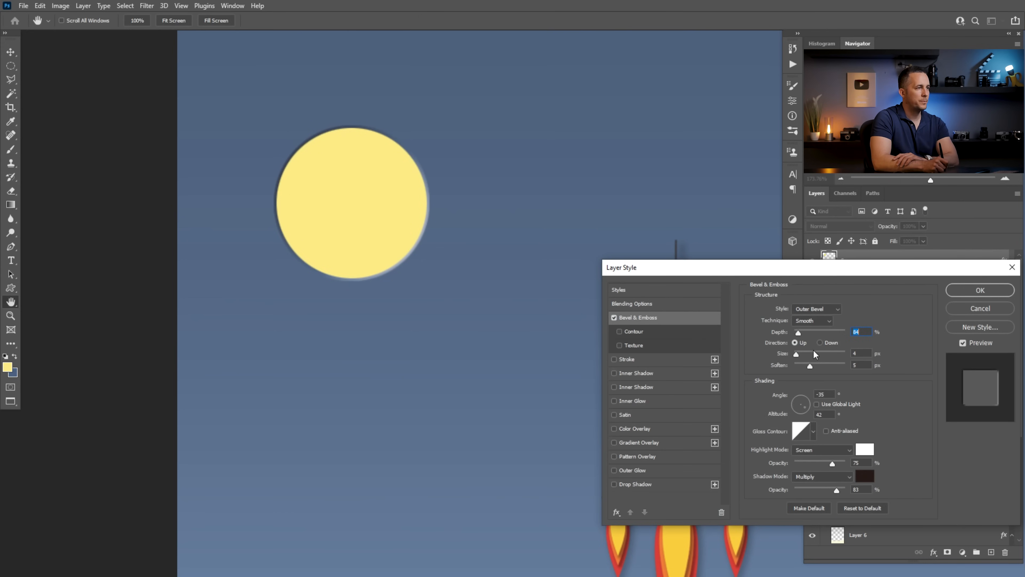
pyautogui.click(821, 343)
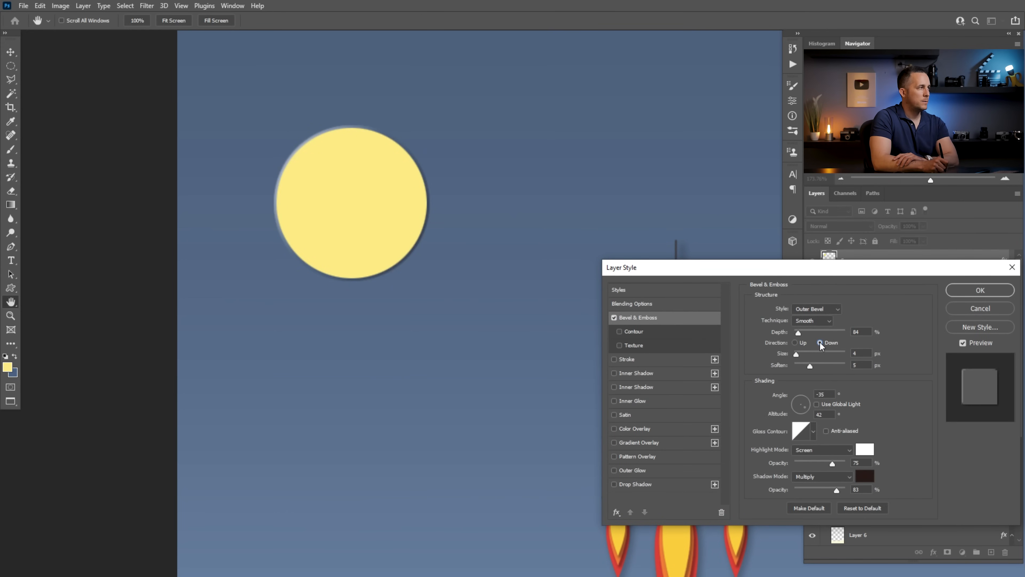
pyautogui.moveTo(809, 366)
pyautogui.mouseDown()
pyautogui.moveTo(818, 365)
pyautogui.moveTo(798, 366)
pyautogui.mouseUp()
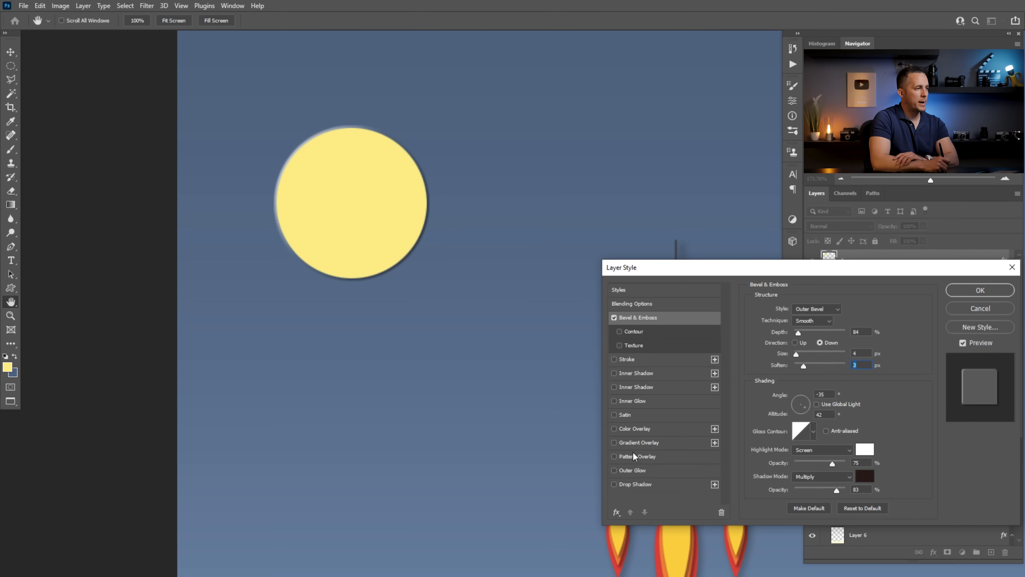
# Add a linear Soft Light Gradient Overlay at 86% opacity to the sun, testing the reversed gradient before restoring its direction
pyautogui.click(637, 443)
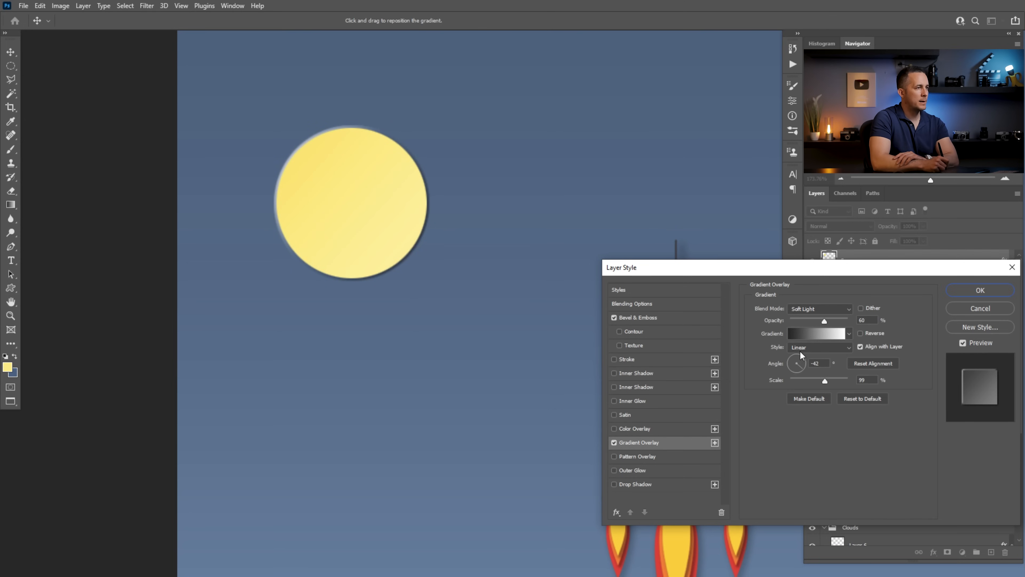
pyautogui.moveTo(826, 323)
pyautogui.mouseDown()
pyautogui.moveTo(812, 323)
pyautogui.moveTo(842, 323)
pyautogui.mouseUp()
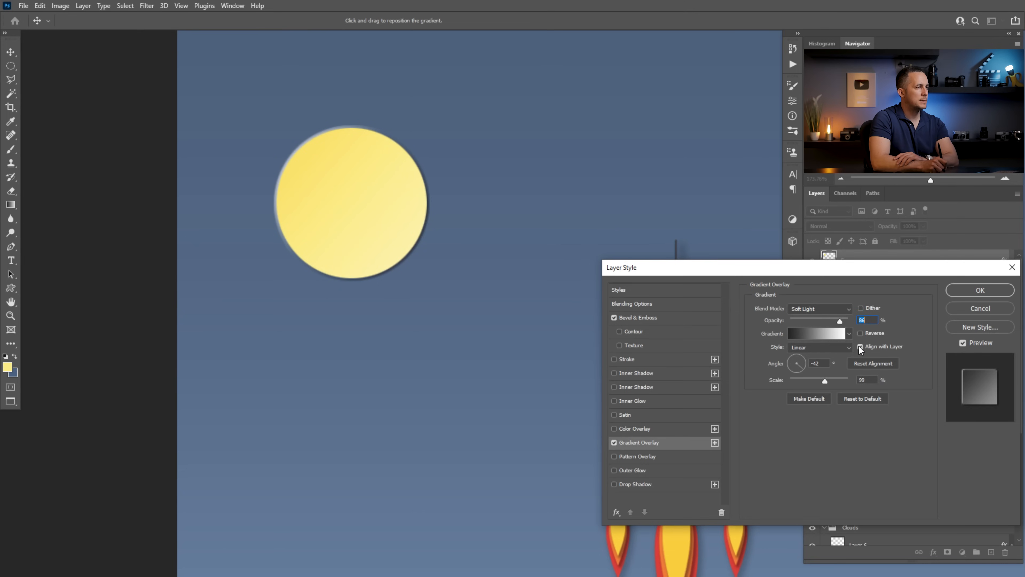
pyautogui.click(860, 333)
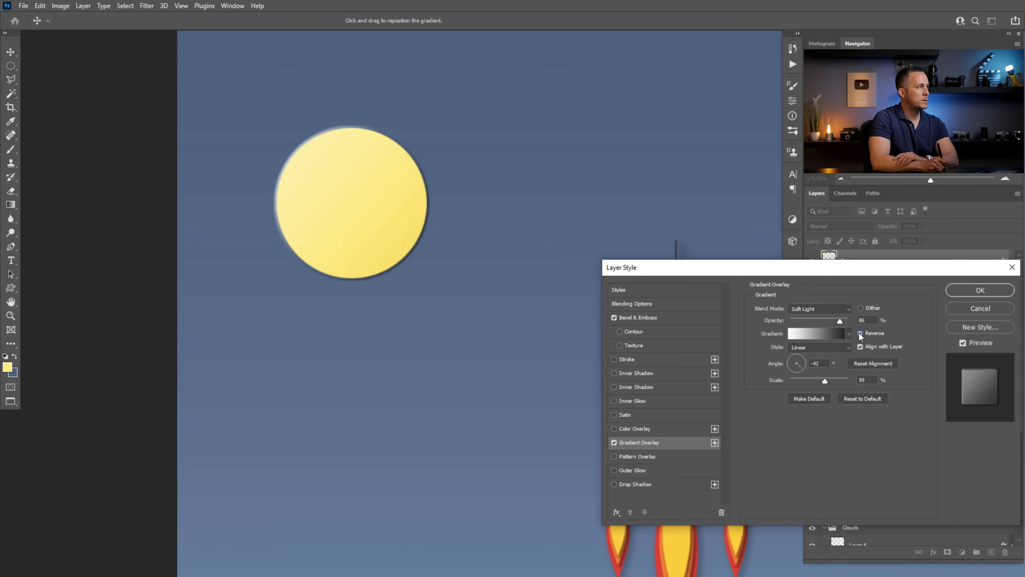
pyautogui.click(860, 333)
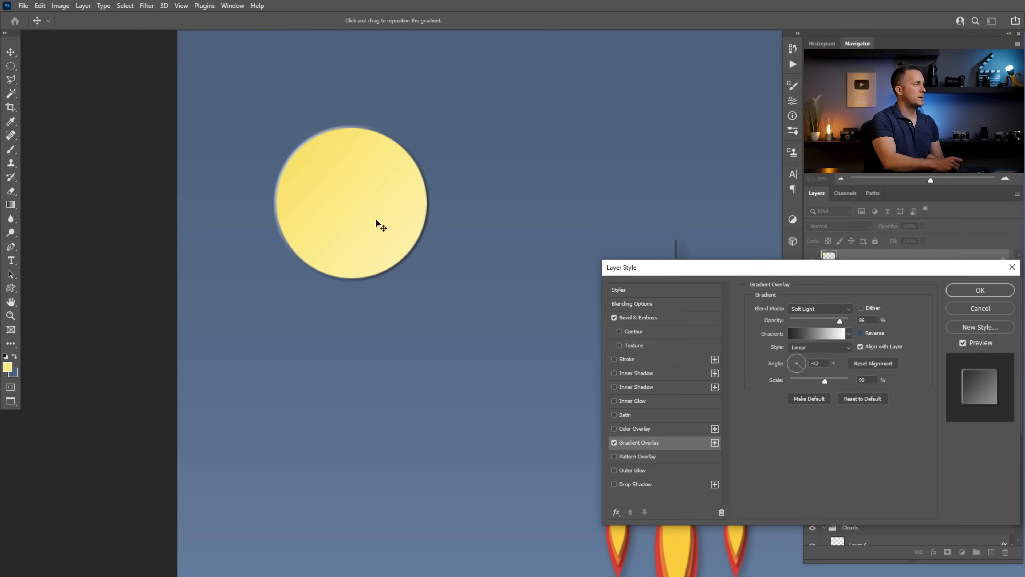
# Test the Overlay blend mode on the sun's gradient, return it to Soft Light and set its opacity to 74%
pyautogui.click(819, 308)
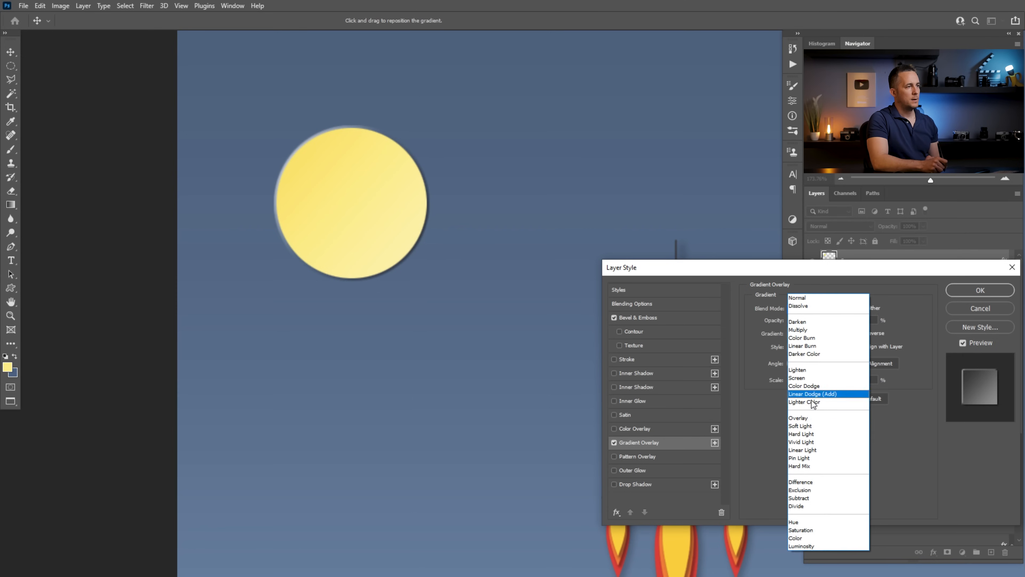
pyautogui.click(809, 418)
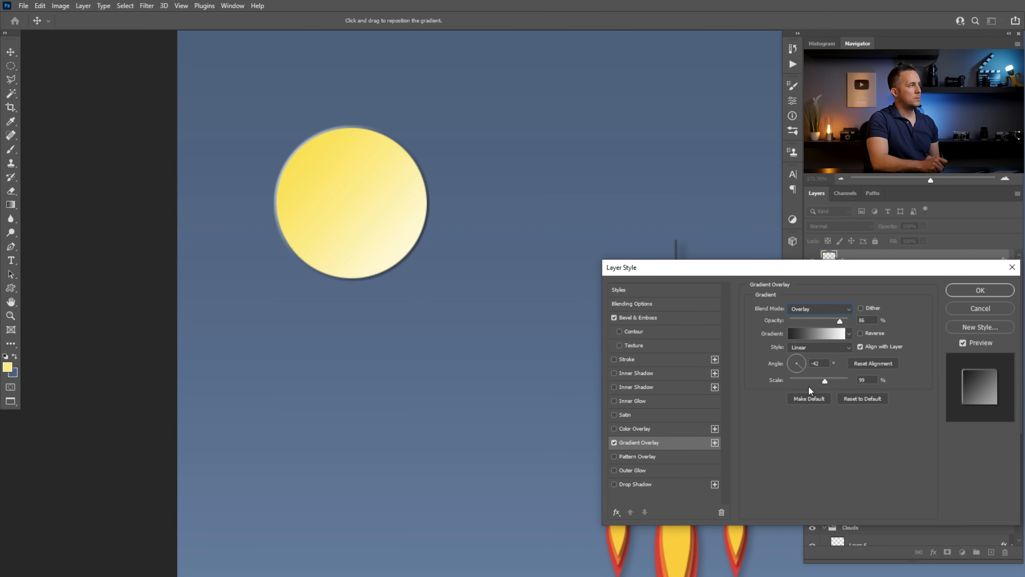
pyautogui.click(819, 308)
pyautogui.click(811, 419)
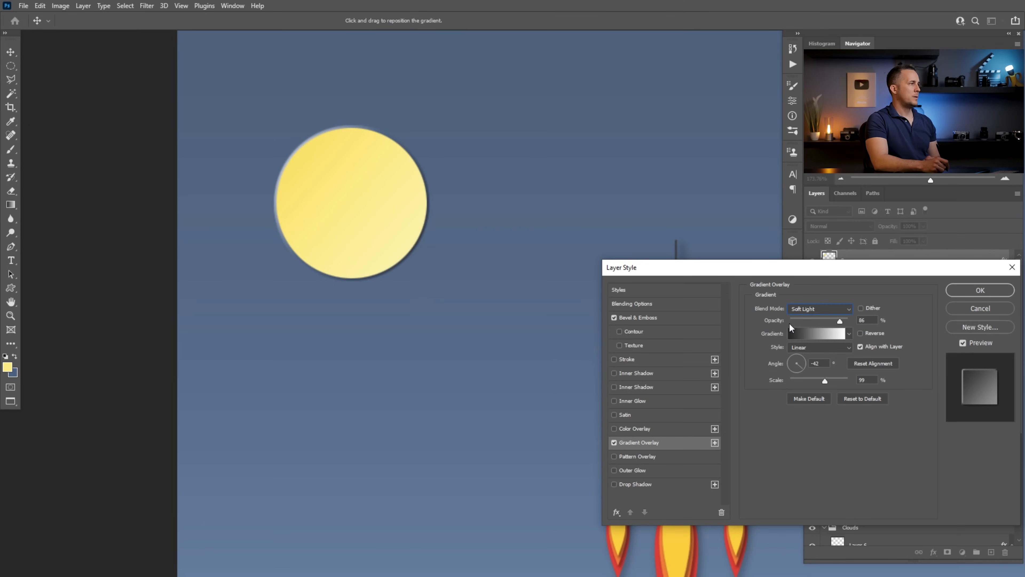
pyautogui.moveTo(834, 323)
pyautogui.mouseDown()
pyautogui.moveTo(811, 322)
pyautogui.moveTo(836, 321)
pyautogui.mouseUp()
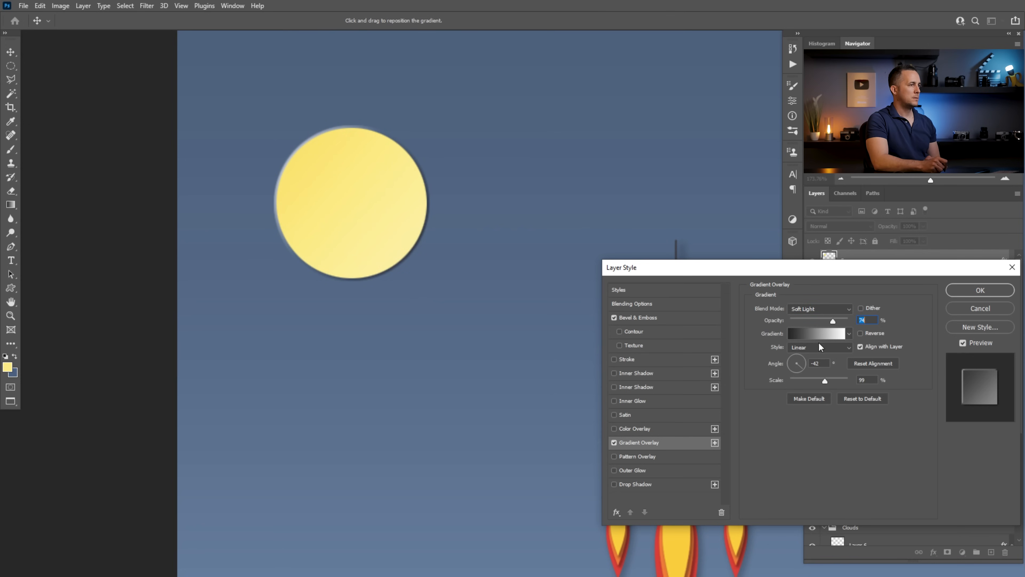
pyautogui.moveTo(374, 256); pyautogui.dragTo(352, 204)
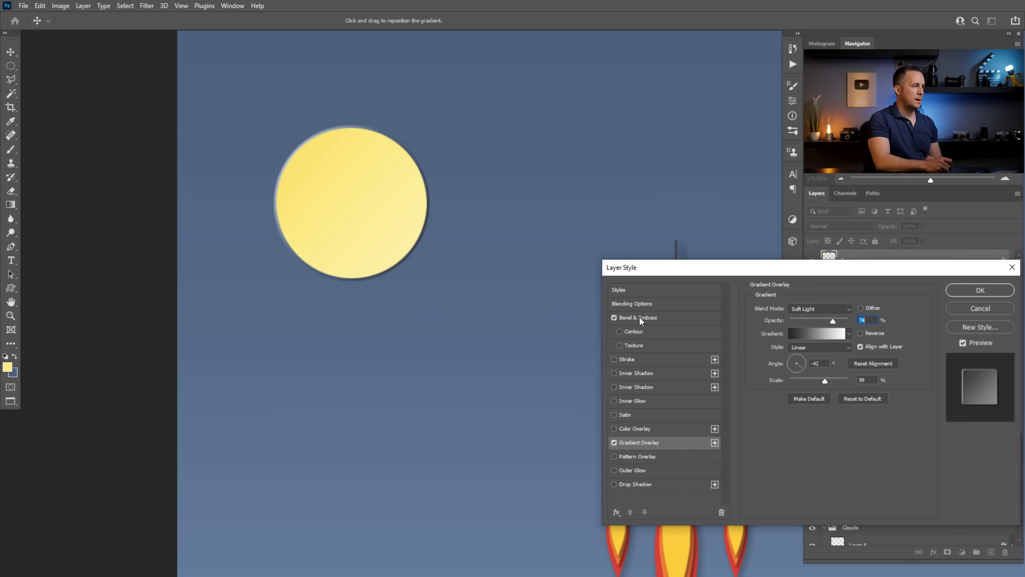
# Replace the sun's Bevel & Emboss with a Multiply Inner Shadow at 58% opacity, 137° angle, 6 px distance and 27 px size
pyautogui.click(622, 319)
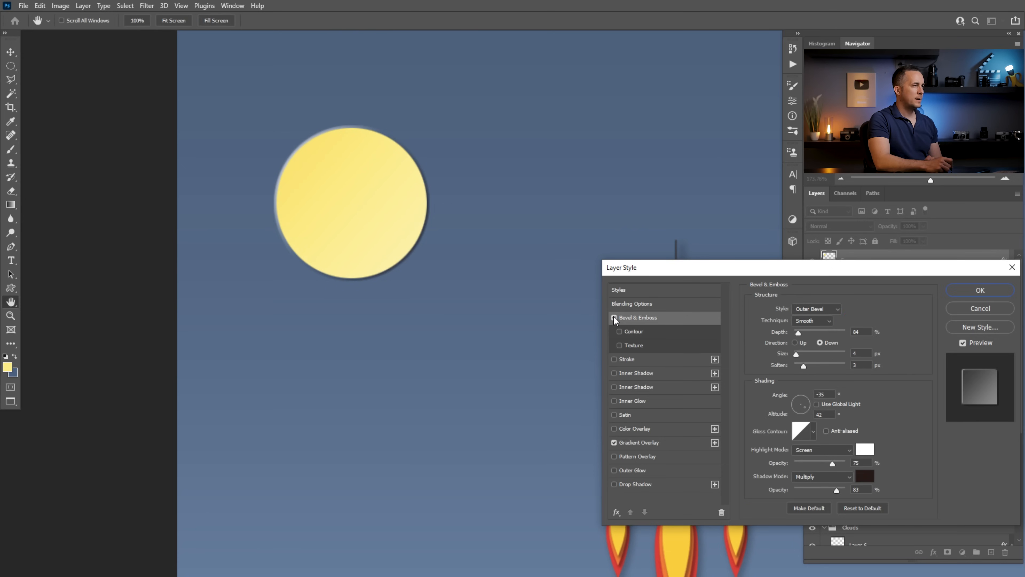
pyautogui.click(614, 317)
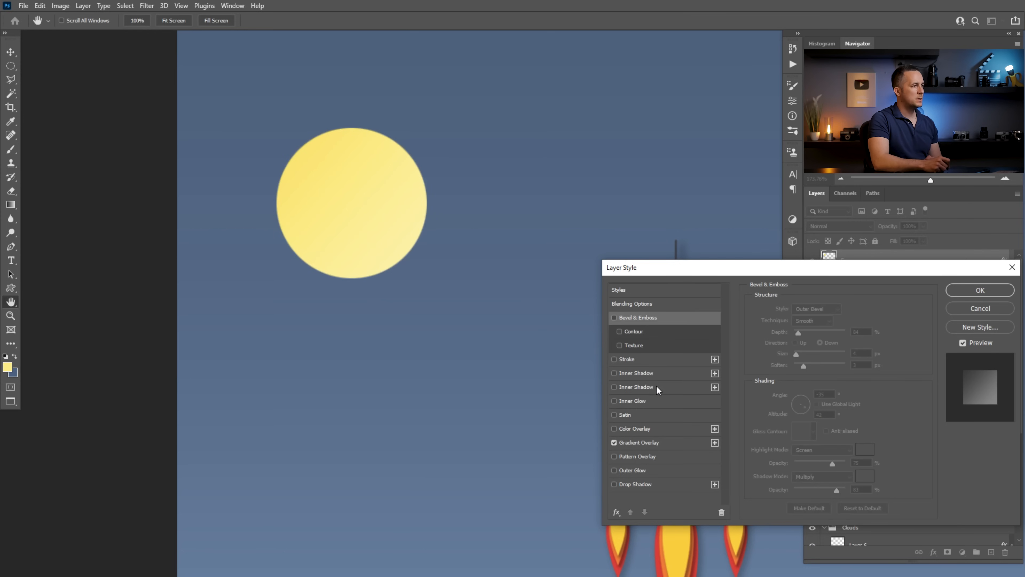
pyautogui.click(640, 375)
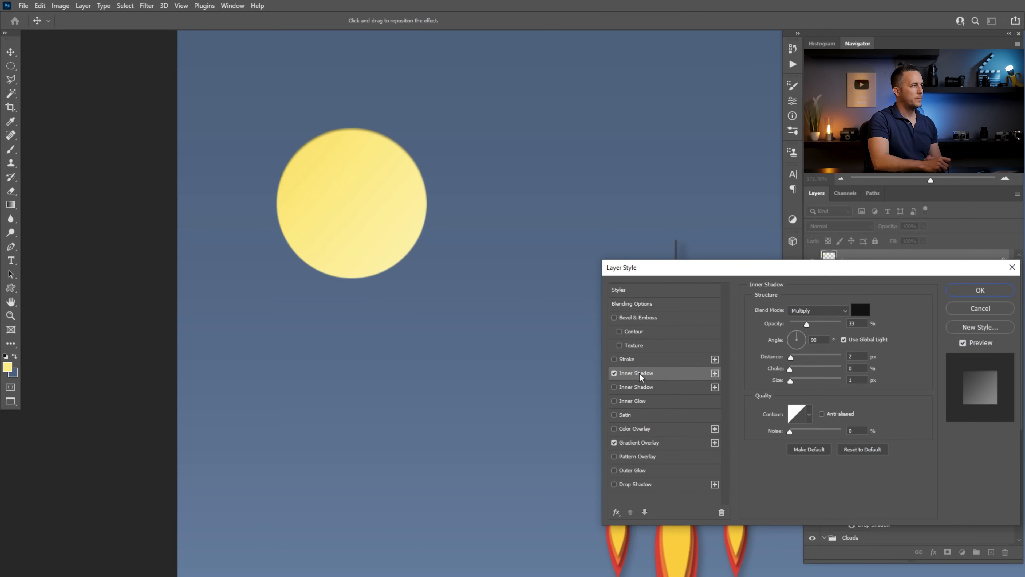
pyautogui.moveTo(806, 323); pyautogui.dragTo(820, 324)
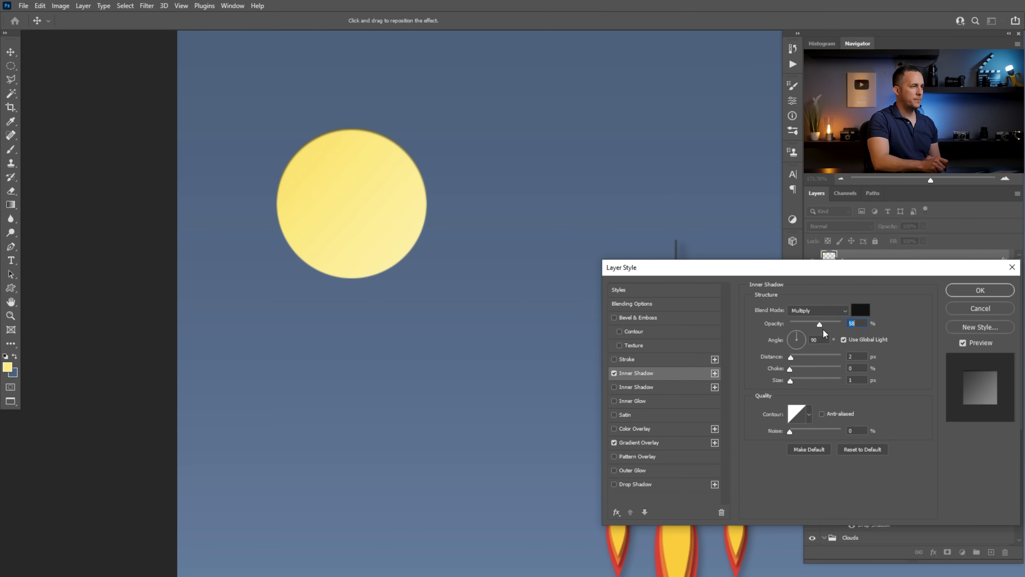
pyautogui.click(793, 336)
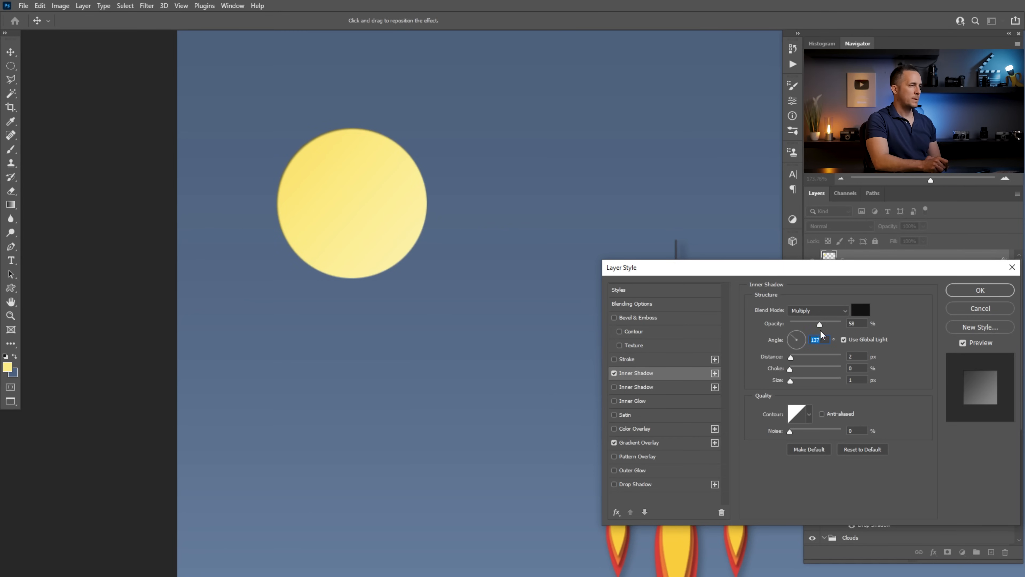
pyautogui.moveTo(792, 357); pyautogui.dragTo(797, 357)
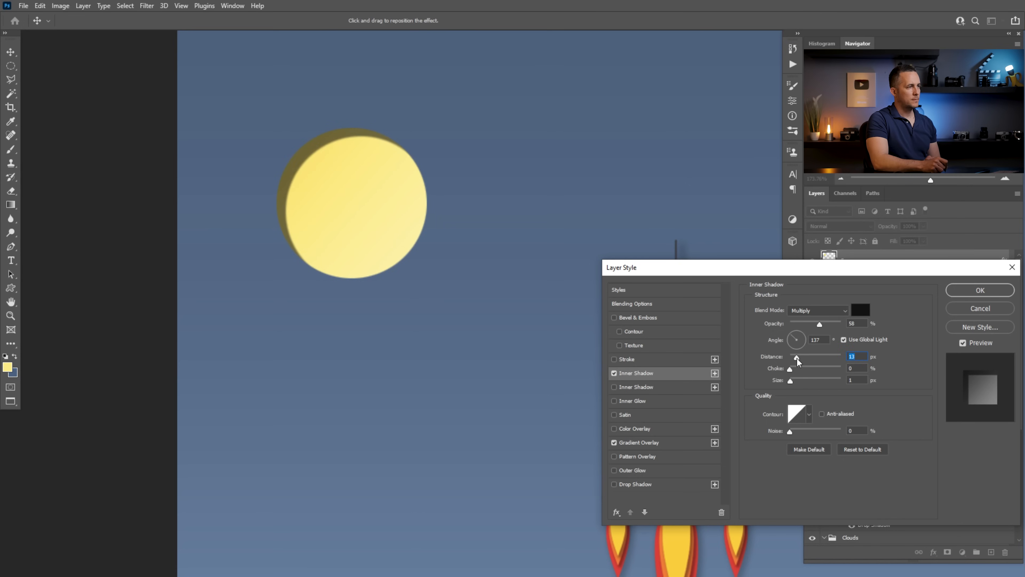
pyautogui.moveTo(791, 380)
pyautogui.mouseDown()
pyautogui.moveTo(807, 381)
pyautogui.moveTo(793, 357)
pyautogui.moveTo(796, 381)
pyautogui.mouseUp()
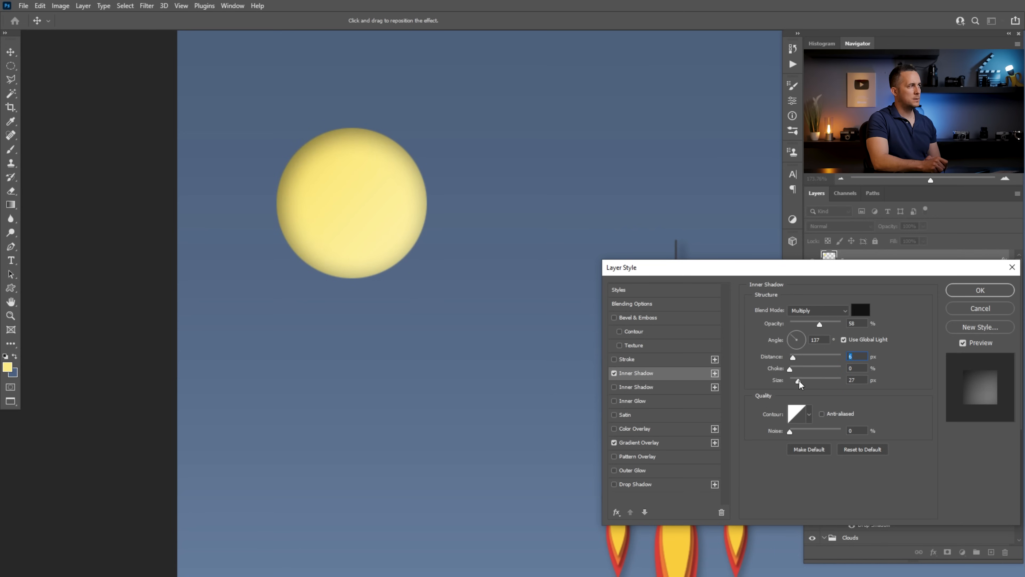
# Add a second, white Inner Shadow in Normal mode without global light, at -45° angle, 8 px distance and 57 px size
pyautogui.click(624, 387)
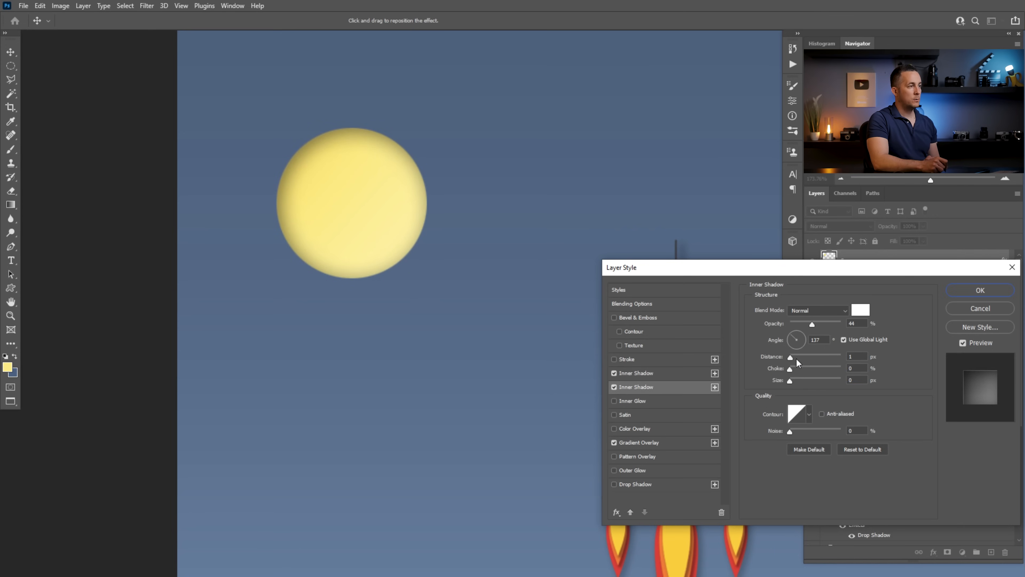
pyautogui.click(816, 310)
pyautogui.click(817, 309)
pyautogui.click(818, 309)
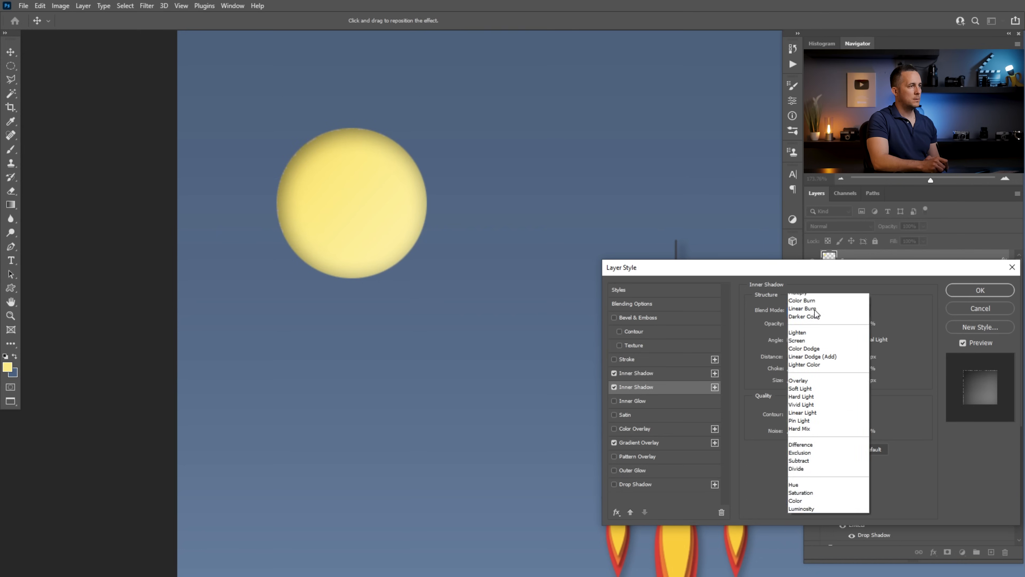
pyautogui.click(816, 297)
pyautogui.moveTo(790, 357); pyautogui.dragTo(801, 358)
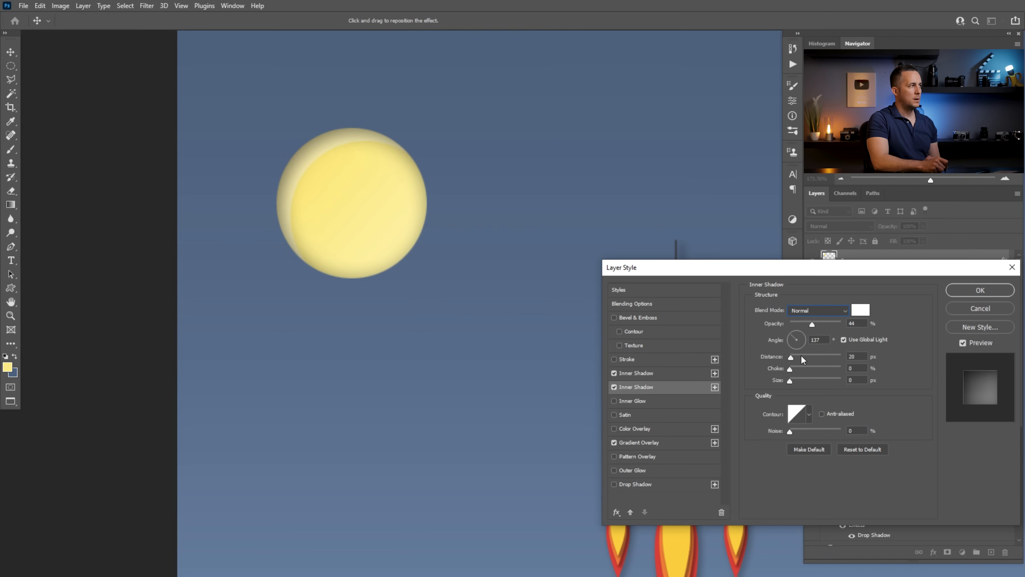
pyautogui.click(844, 339)
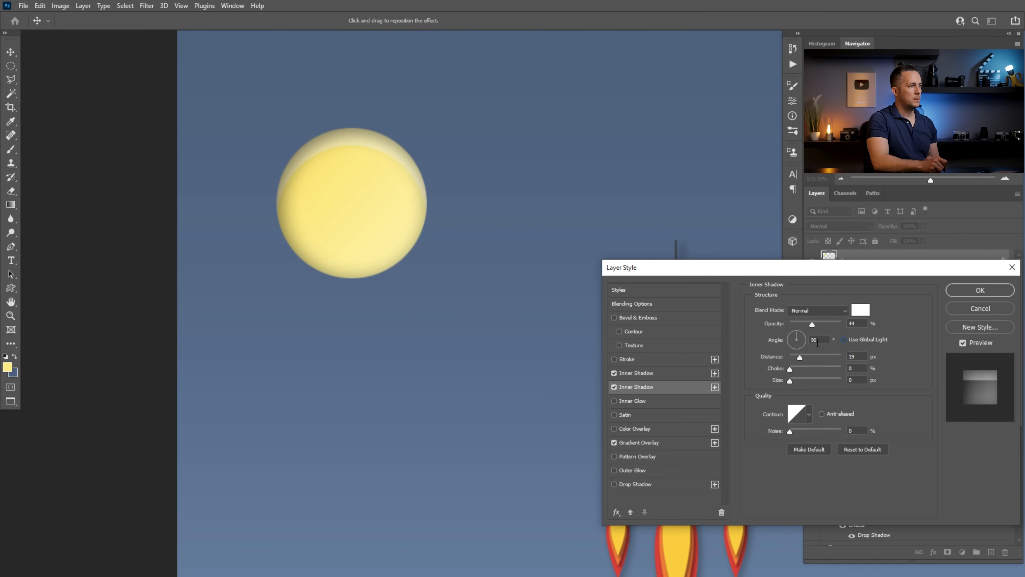
pyautogui.click(801, 345)
pyautogui.moveTo(789, 379); pyautogui.dragTo(793, 357)
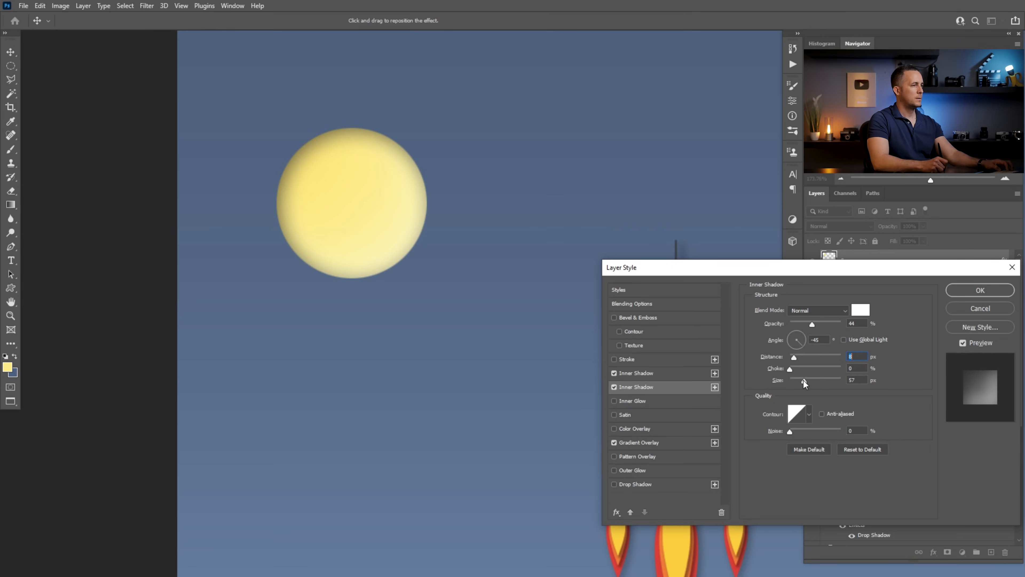
# Fine-tune the white Inner Shadow's size, switch the sun's dark Inner Shadow to Overlay at 100% opacity and apply the layer style
pyautogui.moveTo(804, 383); pyautogui.dragTo(801, 382)
pyautogui.click(643, 373)
pyautogui.click(805, 311)
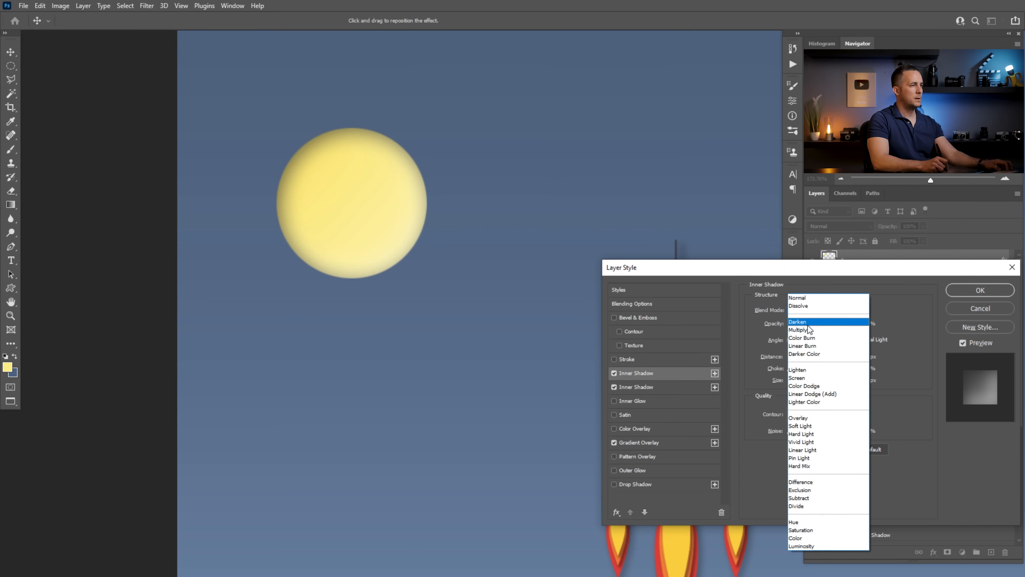
pyautogui.click(799, 418)
pyautogui.moveTo(819, 325)
pyautogui.mouseDown()
pyautogui.moveTo(841, 325)
pyautogui.moveTo(773, 328)
pyautogui.moveTo(859, 321)
pyautogui.mouseUp()
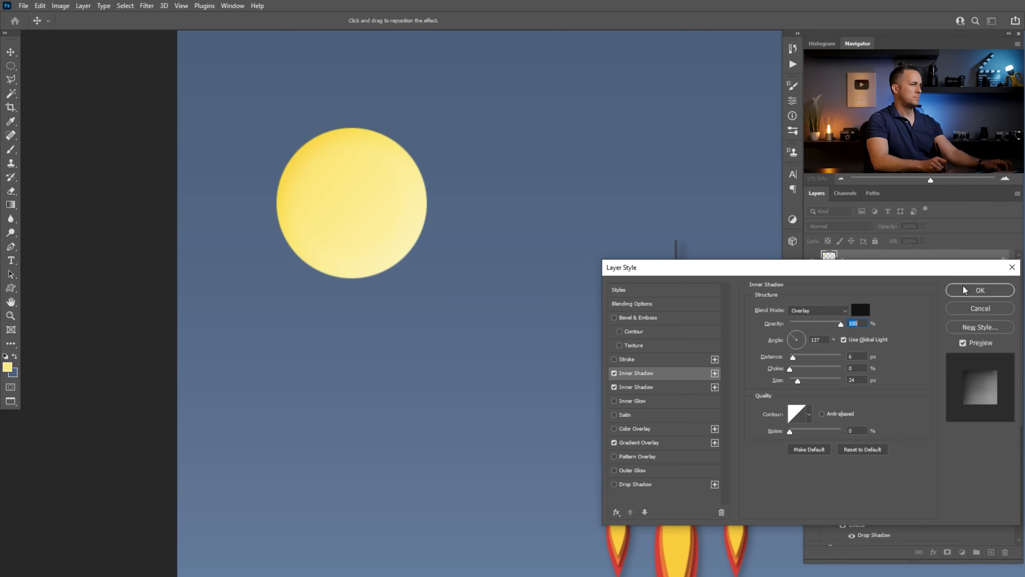
pyautogui.click(965, 290)
# Add a Multiply Drop Shadow to the sun with a 144° angle and 5 px distance, fine-tuning its size and opacity
pyautogui.moveTo(557, 289); pyautogui.dragTo(541, 302)
pyautogui.doubleClick(868, 316)
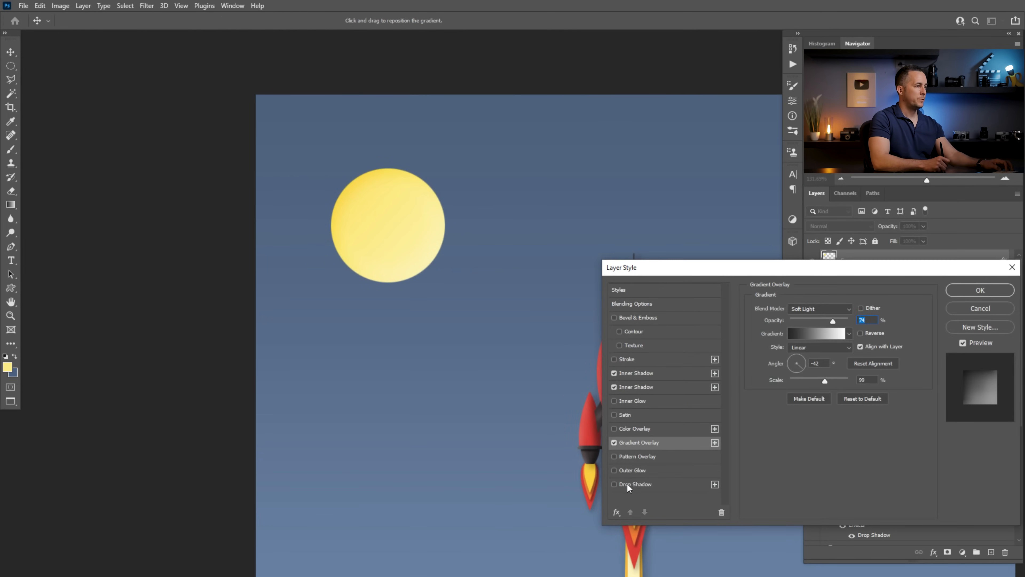
pyautogui.click(627, 485)
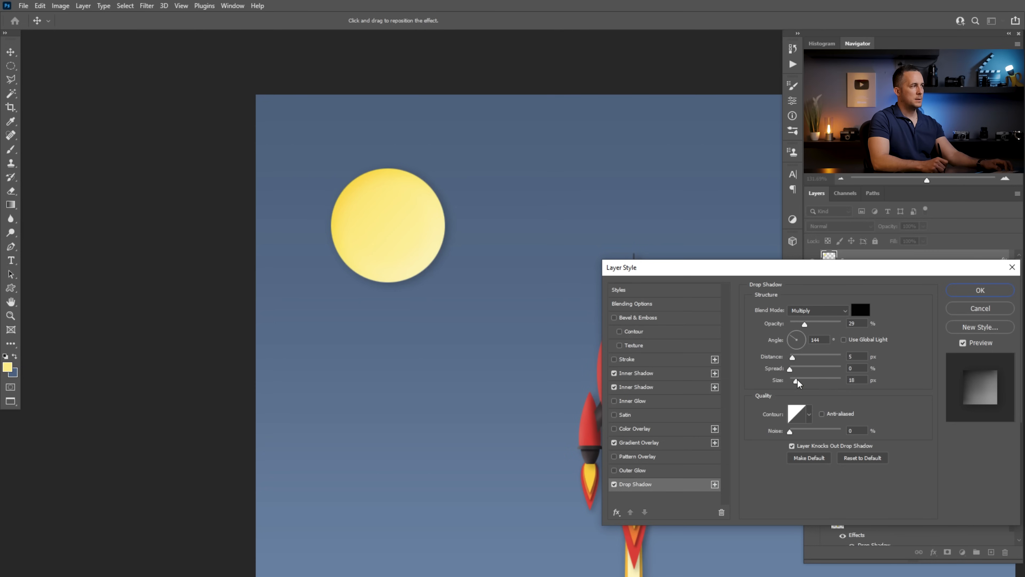
pyautogui.moveTo(795, 381); pyautogui.dragTo(809, 324)
pyautogui.click(965, 289)
pyautogui.moveTo(609, 336)
pyautogui.mouseDown()
pyautogui.moveTo(560, 355)
pyautogui.moveTo(476, 346)
pyautogui.moveTo(529, 354)
pyautogui.moveTo(514, 299)
pyautogui.mouseUp()
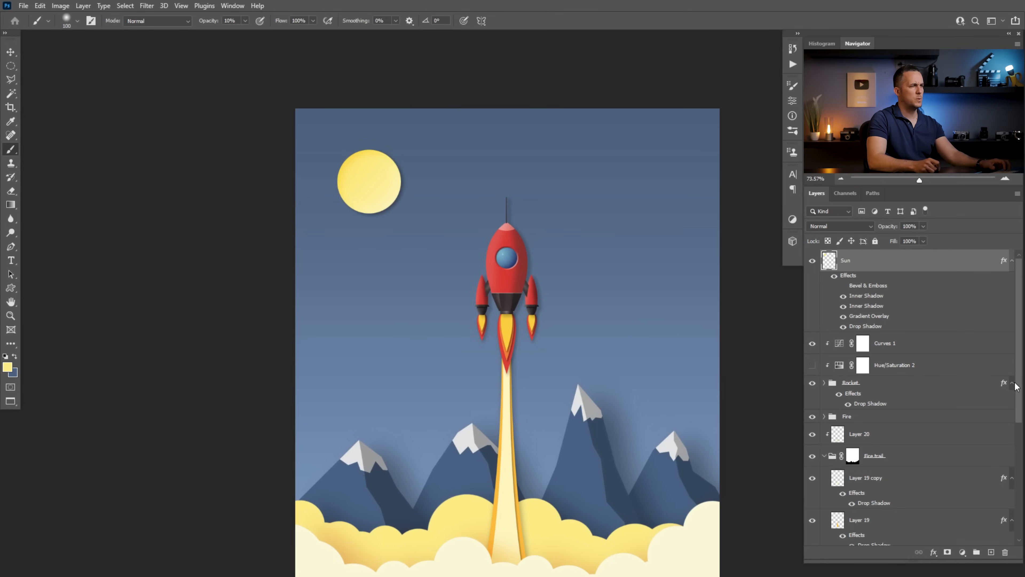
# Create a new layer named Stars and place it directly above the Hue/Saturation 1 adjustment of the sky gradient
pyautogui.click(991, 552)
pyautogui.doubleClick(851, 261)
pyautogui.write('Stars')
pyautogui.press('Return')
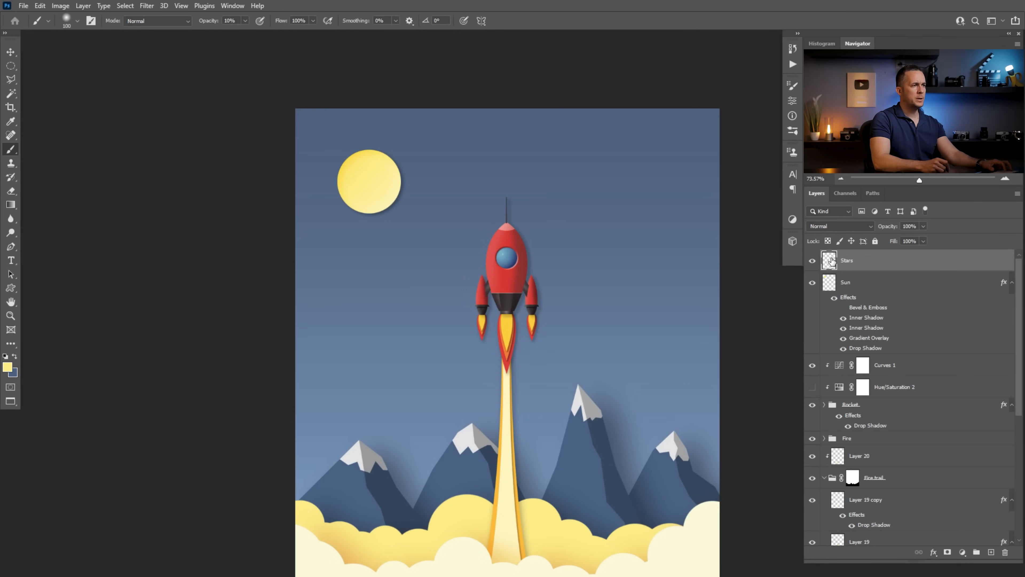
pyautogui.scroll(-1, 1021, 309)
pyautogui.scroll(1, 986, 258)
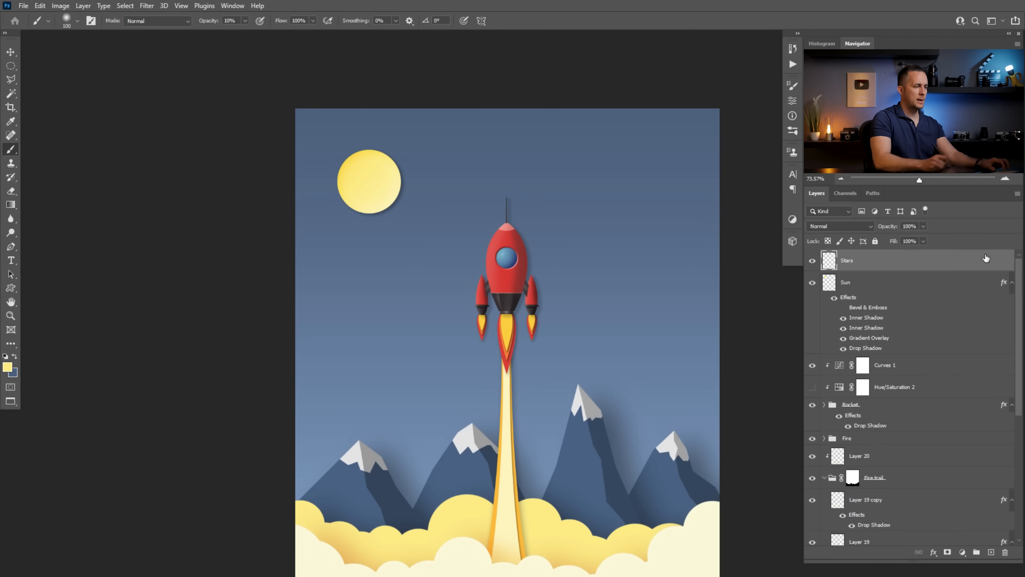
pyautogui.hotkey('ctrl', 'shift', '[')
pyautogui.moveTo(831, 538); pyautogui.dragTo(835, 481)
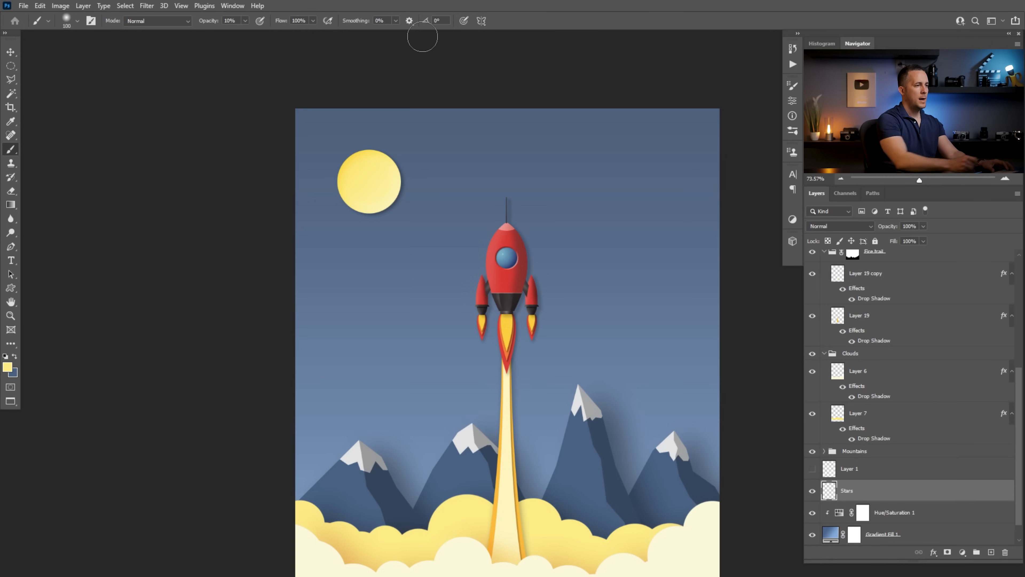
# Set up a small hard round brush at 100% opacity with a light grey foreground colour, undoing the test dab
pyautogui.rightClick(520, 277)
pyautogui.click(697, 351)
pyautogui.click(745, 97)
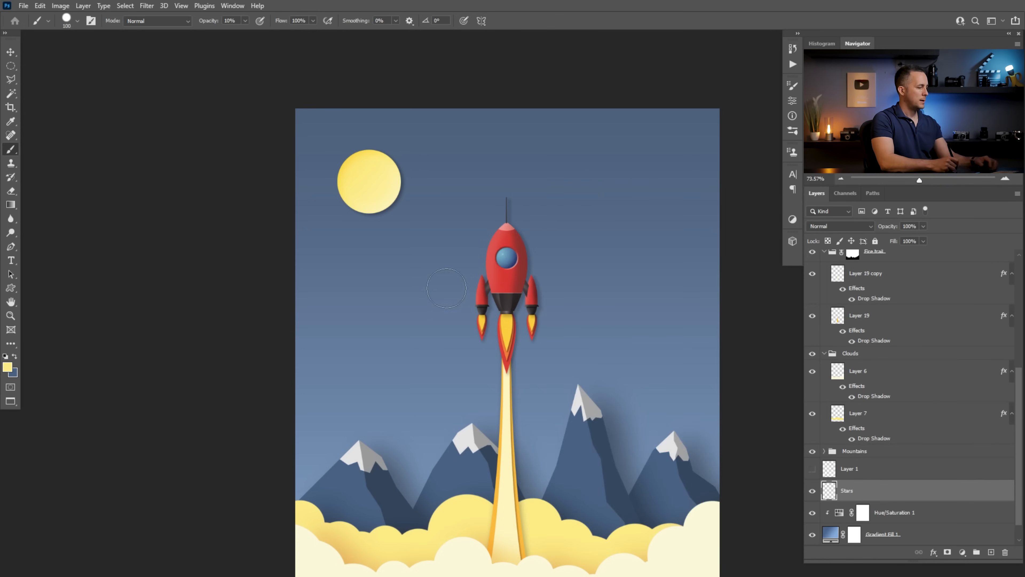
pyautogui.click(15, 356)
pyautogui.click(7, 366)
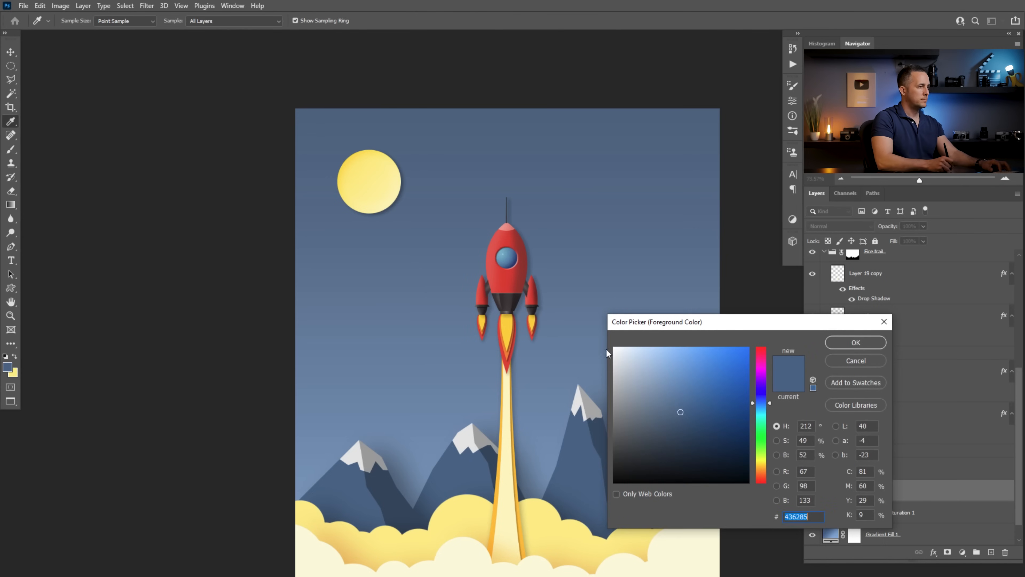
pyautogui.click(615, 361)
pyautogui.click(842, 338)
pyautogui.click(590, 254)
pyautogui.hotkey('ctrl', 'z')
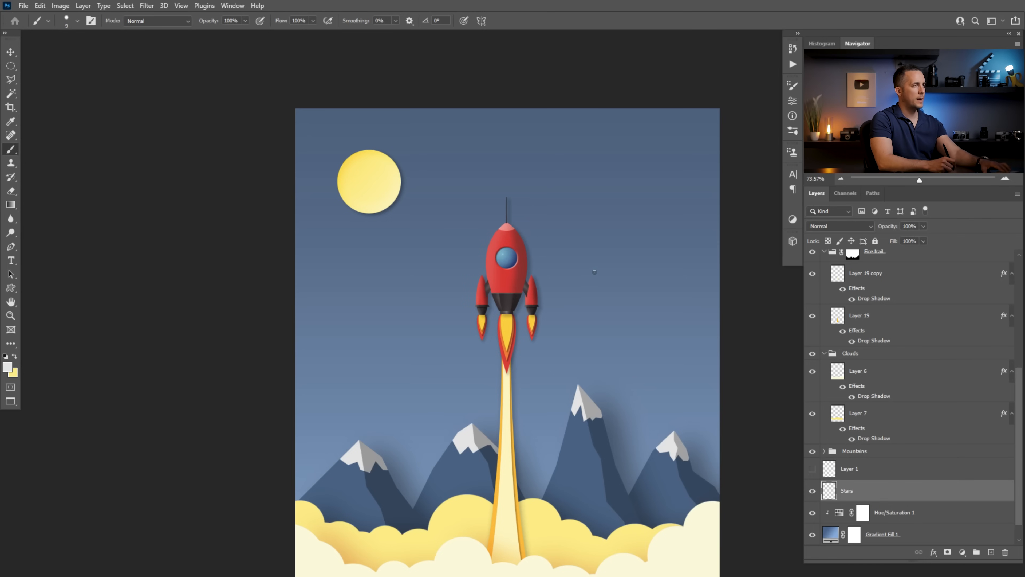
# Set the brush to 1000% spacing, maximum size jitter and 1000% scatter, and paint stars across the sky
pyautogui.press('F5')
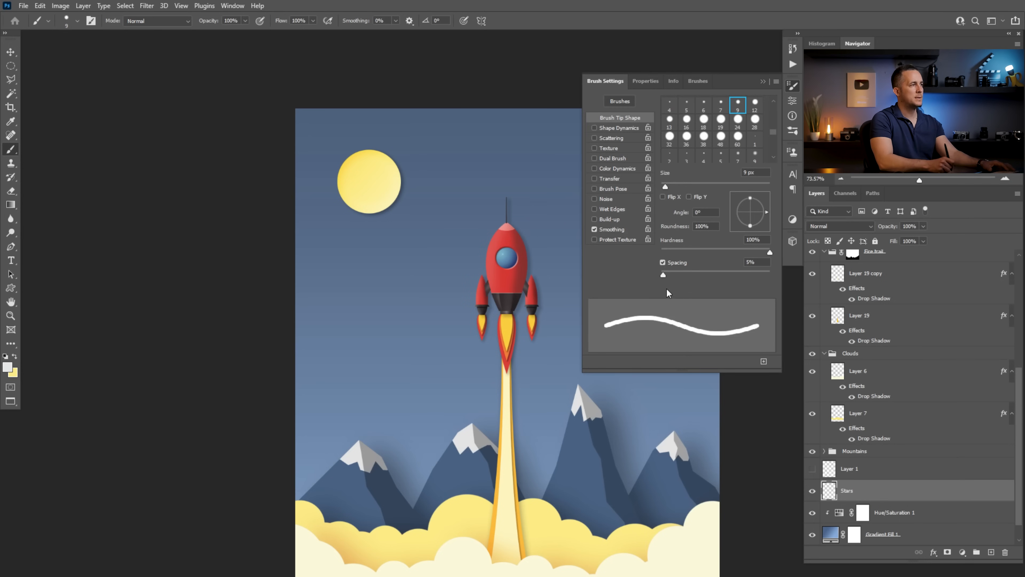
pyautogui.moveTo(664, 274); pyautogui.dragTo(791, 275)
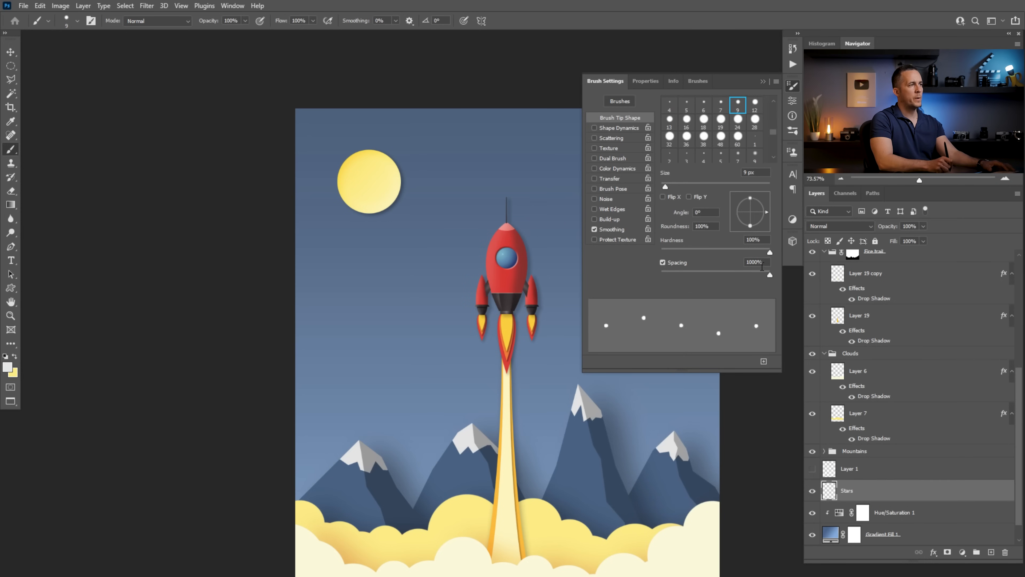
pyautogui.click(610, 129)
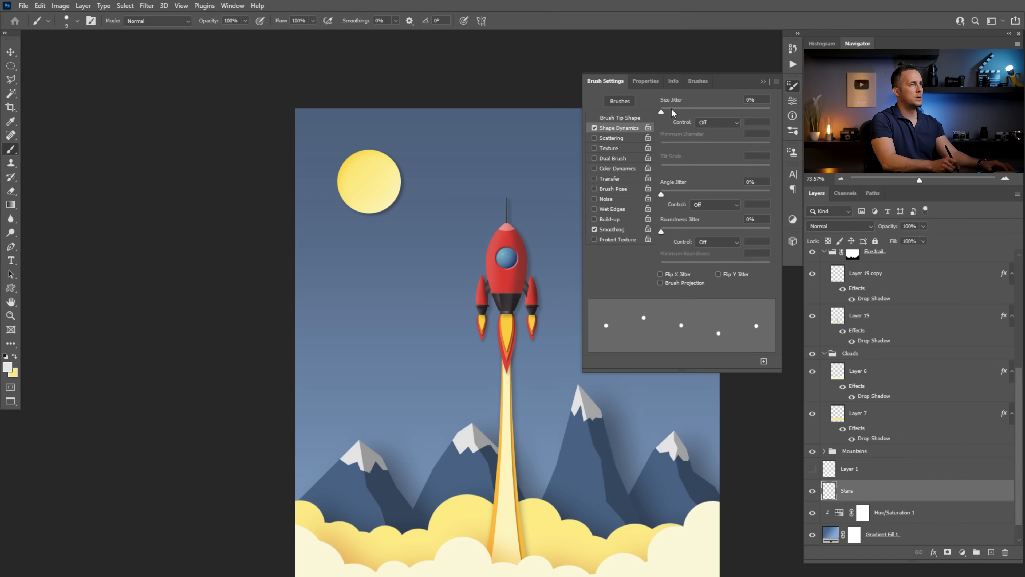
pyautogui.moveTo(665, 113); pyautogui.dragTo(789, 103)
pyautogui.click(611, 138)
pyautogui.moveTo(662, 112); pyautogui.dragTo(764, 113)
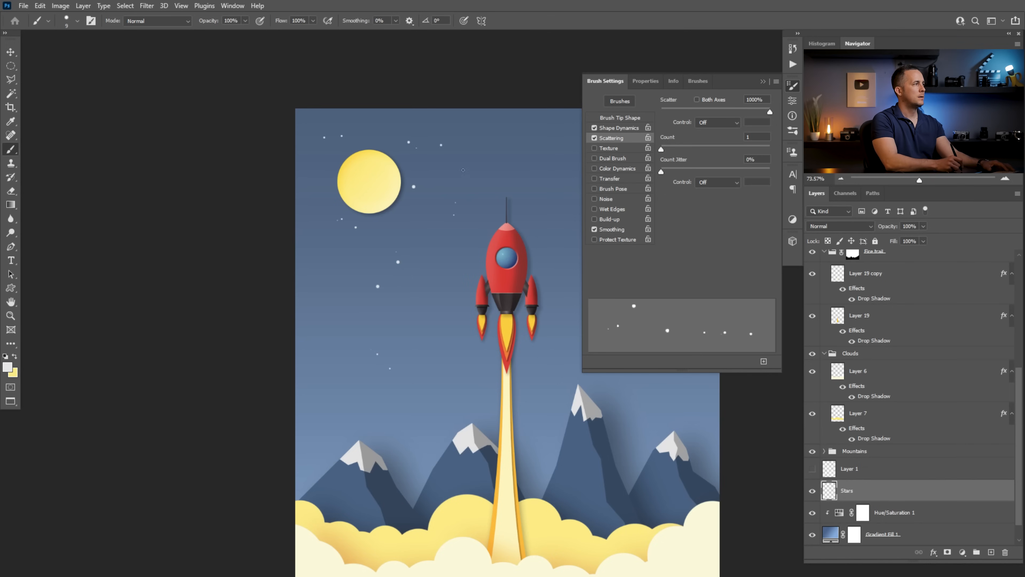
pyautogui.click(761, 83)
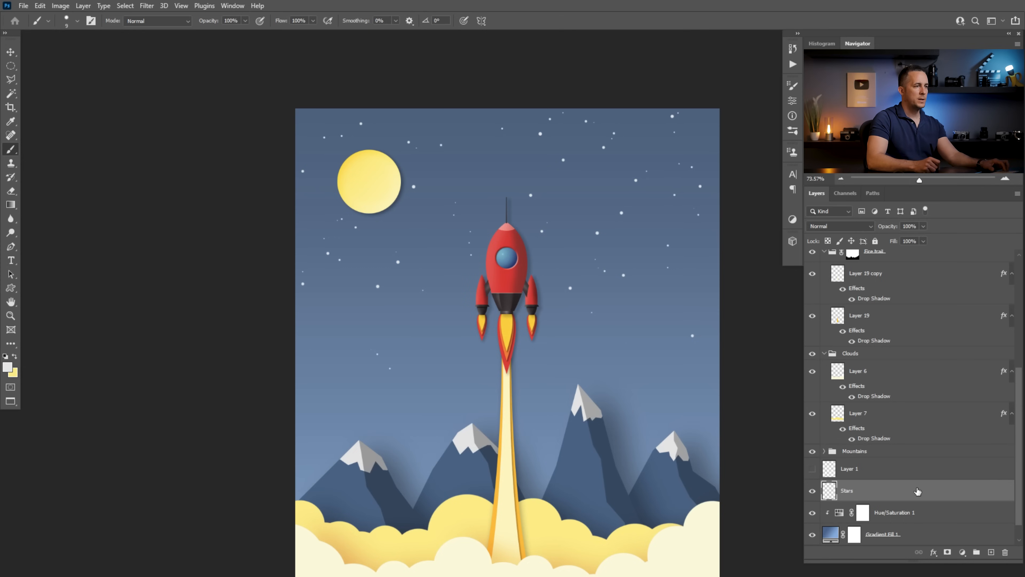
# Add a Multiply Drop Shadow to the Stars layer with 144° angle, 2 px distance, 1 px size and slightly reduced opacity
pyautogui.doubleClick(894, 491)
pyautogui.moveTo(586, 234); pyautogui.dragTo(643, 246)
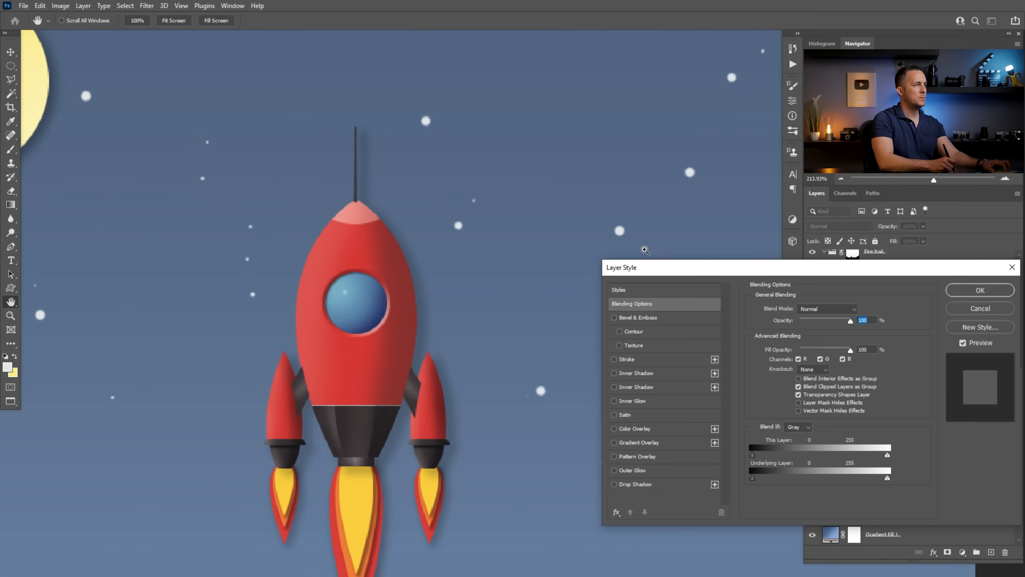
pyautogui.click(644, 484)
pyautogui.moveTo(799, 356)
pyautogui.mouseDown()
pyautogui.moveTo(790, 381)
pyautogui.moveTo(792, 360)
pyautogui.mouseUp()
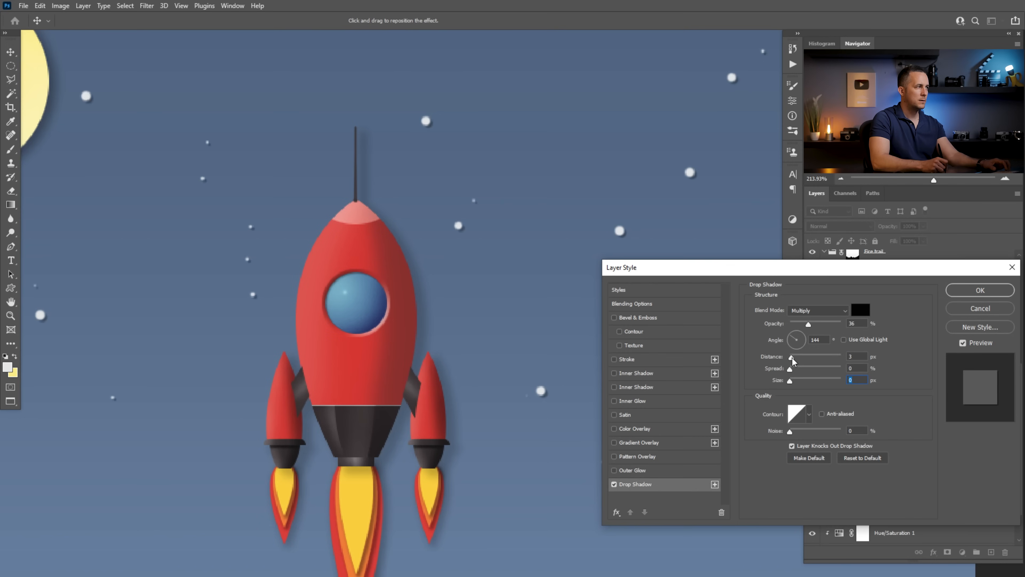
pyautogui.press('Down')
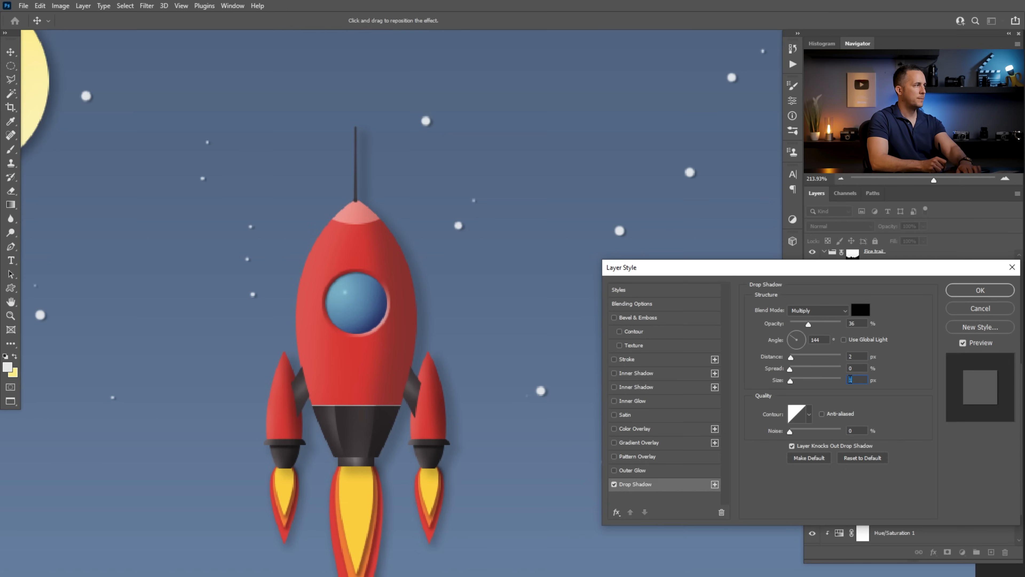
pyautogui.moveTo(808, 326); pyautogui.dragTo(803, 326)
pyautogui.click(988, 288)
pyautogui.moveTo(621, 274); pyautogui.dragTo(588, 307)
pyautogui.click(616, 308)
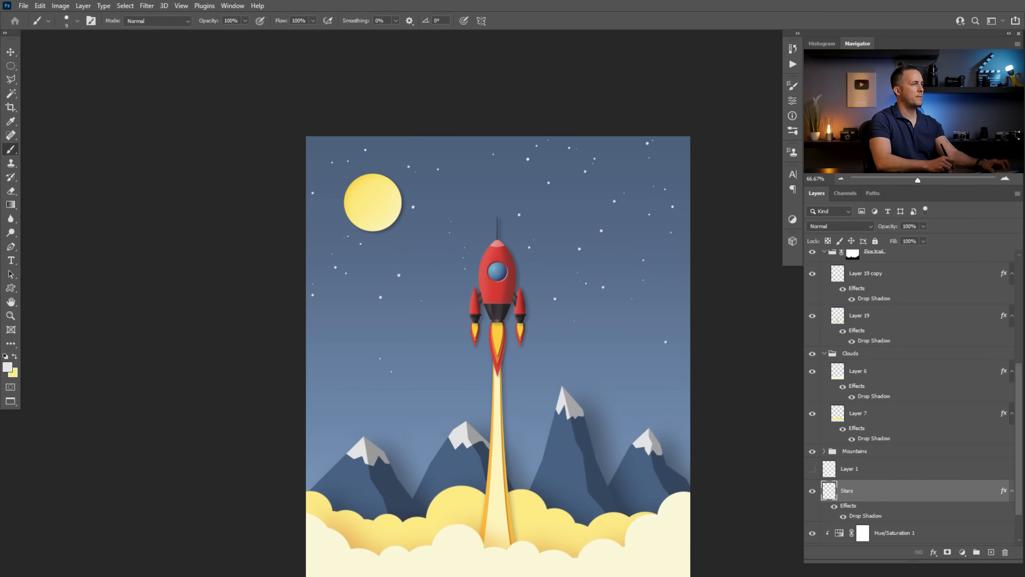
# Add a Hue/Saturation adjustment clipped to the Sun layer with saturation -21 and lightness +10
pyautogui.scroll(1, 1008, 355)
pyautogui.scroll(5, 1008, 355)
pyautogui.click(888, 260)
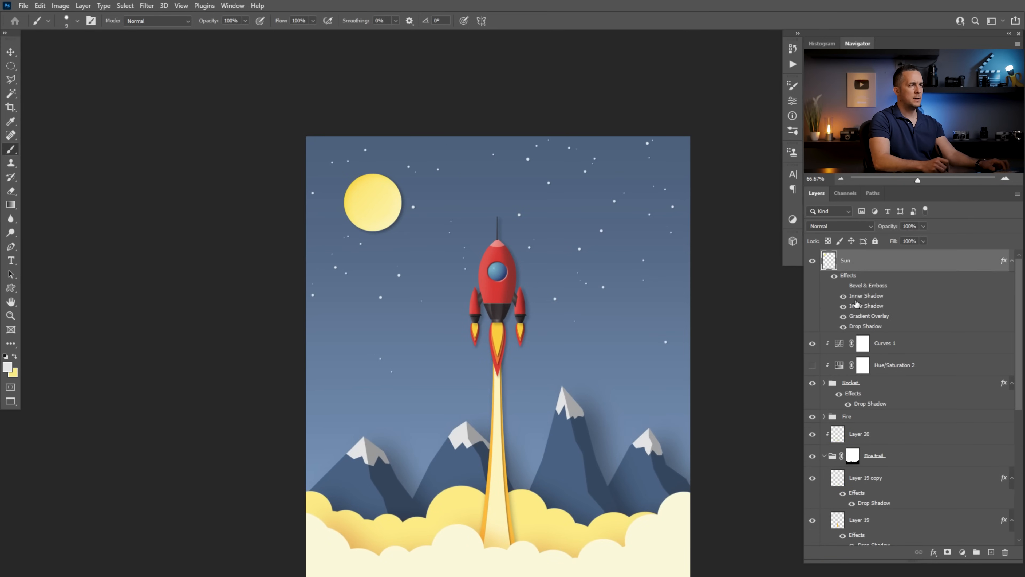
pyautogui.click(964, 553)
pyautogui.click(959, 452)
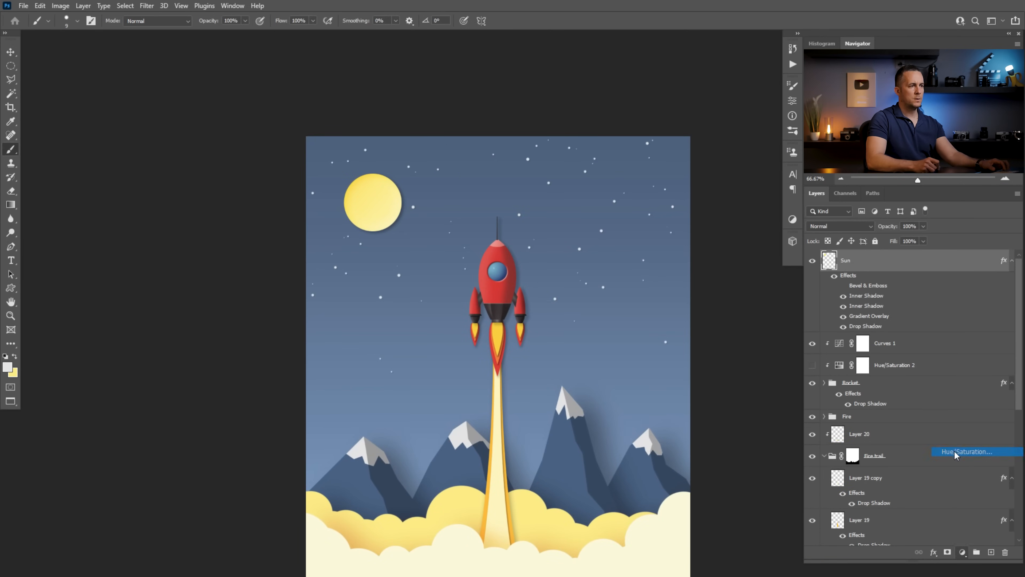
pyautogui.click(700, 291)
pyautogui.moveTo(697, 178); pyautogui.dragTo(707, 199)
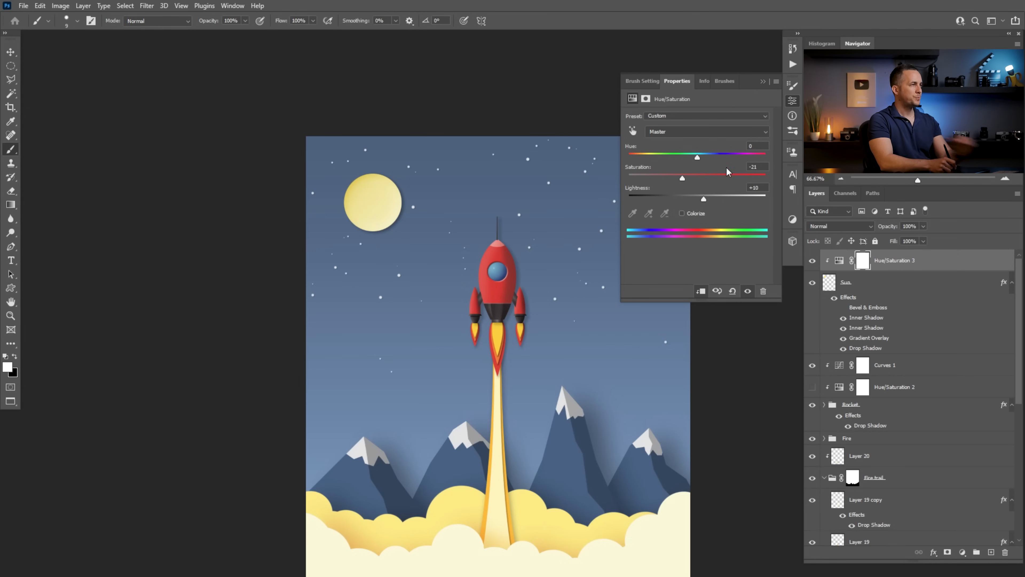
pyautogui.click(763, 82)
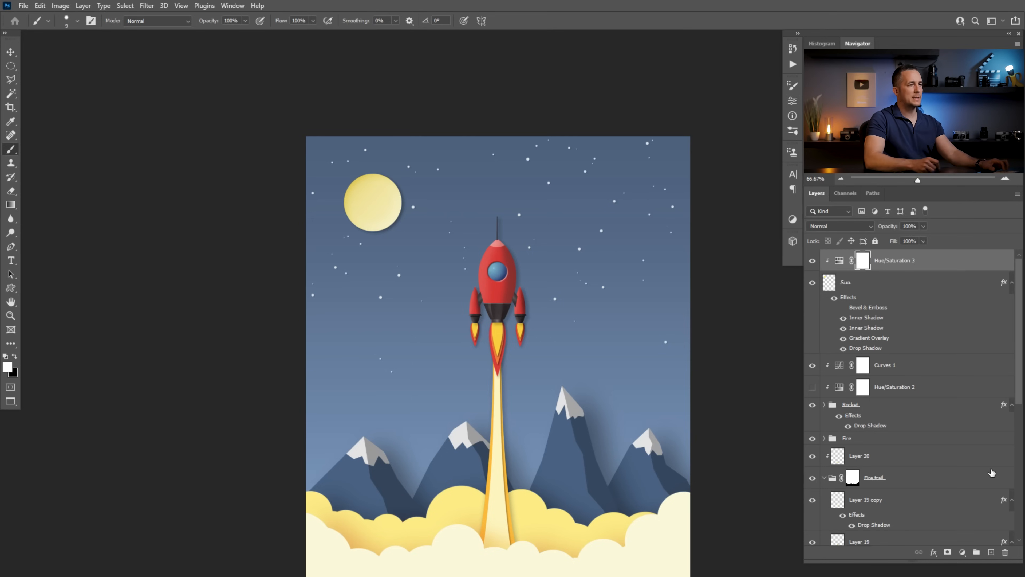
# Create a new layer named Cloud above the sun's Hue/Saturation adjustment
pyautogui.click(991, 551)
pyautogui.doubleClick(851, 260)
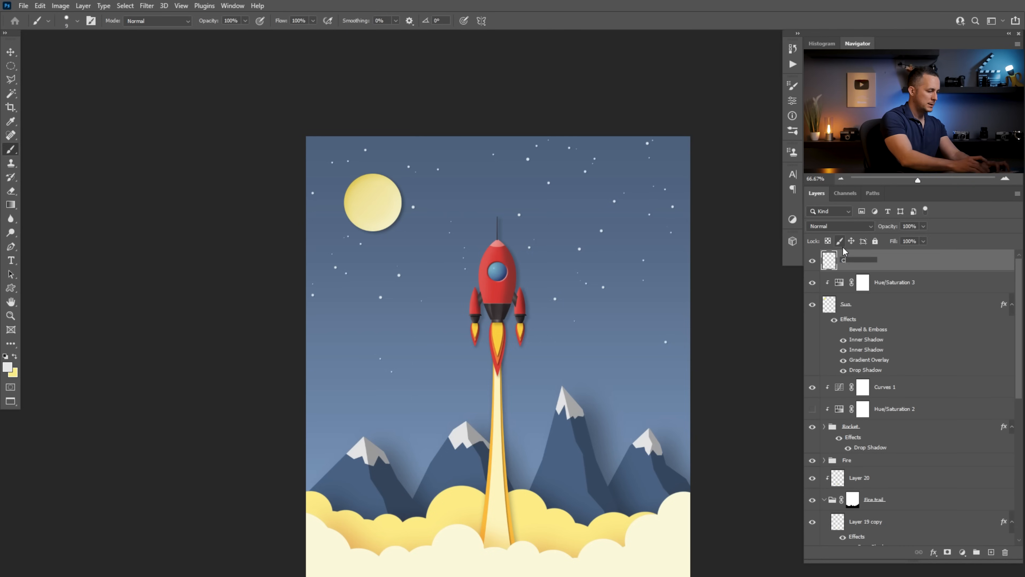
pyautogui.write('Clouf')
pyautogui.press('BackSpace')
pyautogui.write('d')
pyautogui.press('Return')
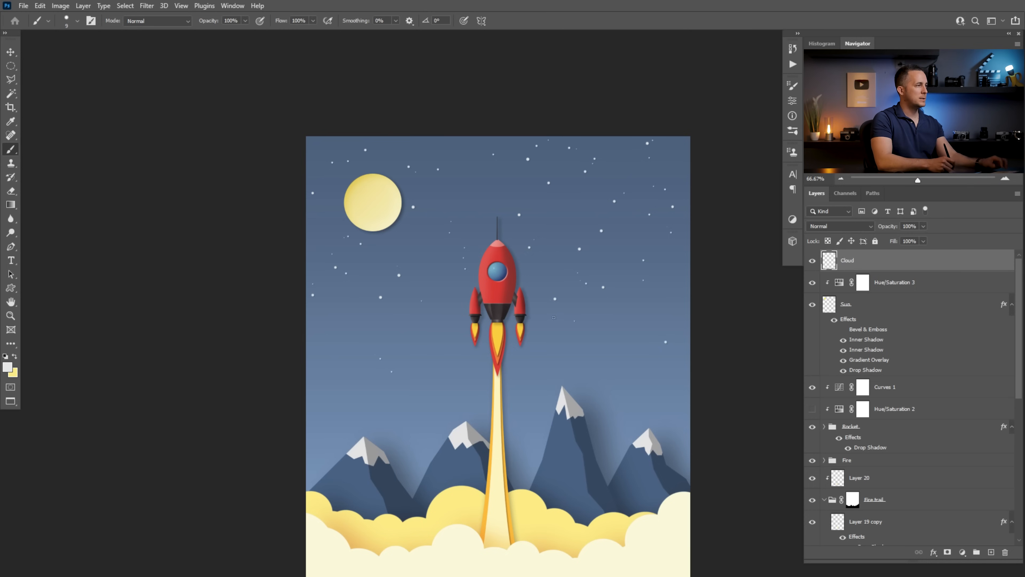
# Paint a light grey, flat-bottomed cloud in the sky right of the rocket using the Hard Round brush in varying sizes
pyautogui.rightClick(562, 300)
pyautogui.click(768, 350)
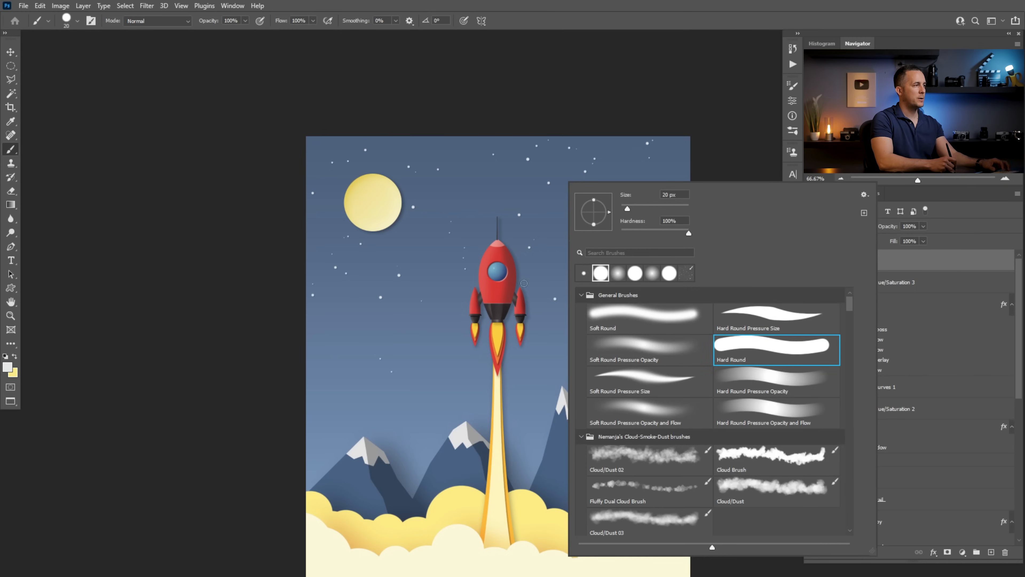
pyautogui.click(543, 262)
pyautogui.hotkey('ctrl', 'z')
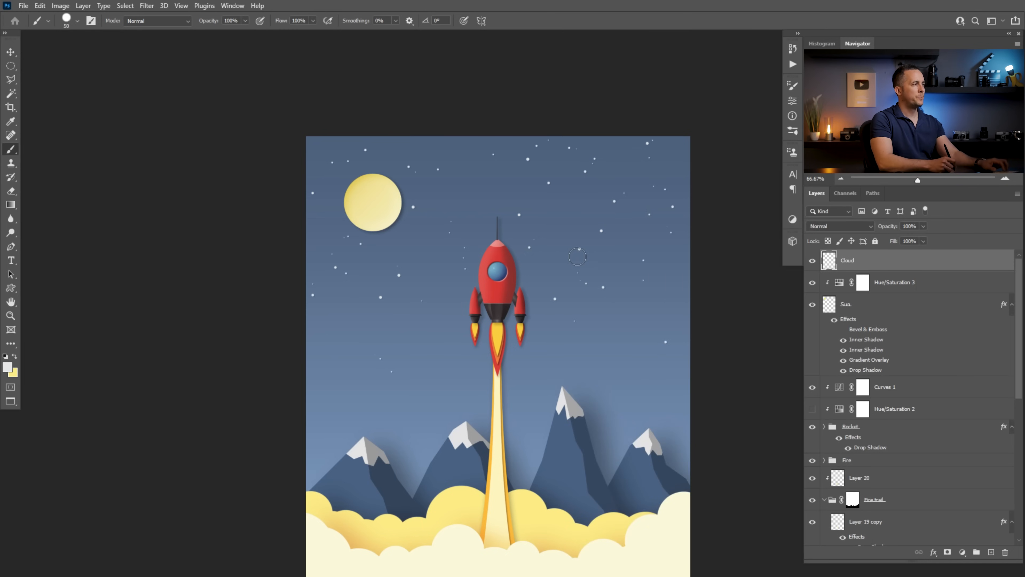
pyautogui.click(575, 257)
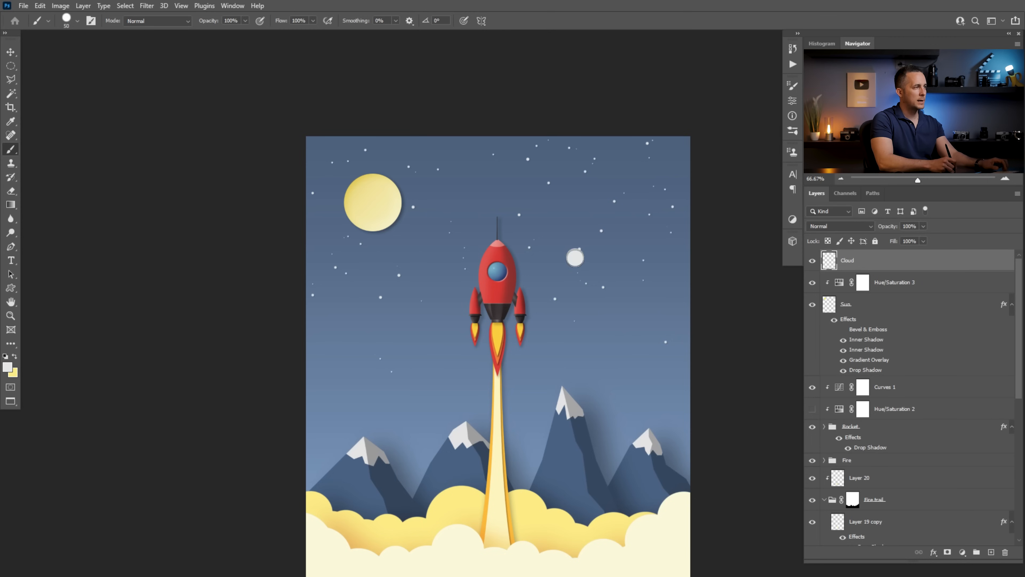
pyautogui.moveTo(574, 258)
pyautogui.mouseDown()
pyautogui.moveTo(637, 257)
pyautogui.moveTo(623, 240)
pyautogui.moveTo(586, 250)
pyautogui.mouseUp()
pyautogui.press(']')
pyautogui.press(']')
pyautogui.press('[')
pyautogui.press('[')
pyautogui.press('[')
pyautogui.press('[')
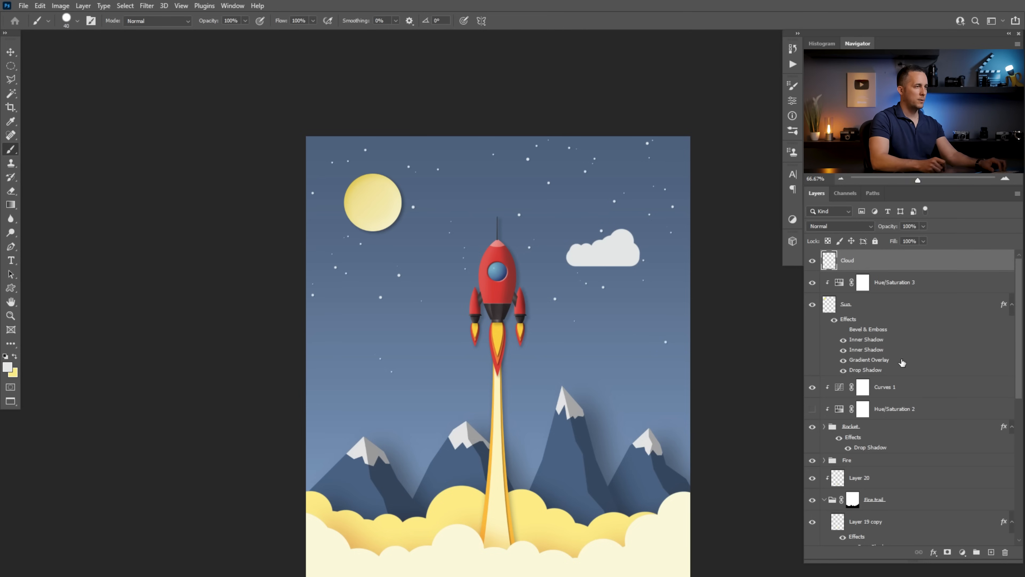
# Create a new layer named Cloud 02 above the Cloud layer
pyautogui.click(990, 551)
pyautogui.doubleClick(849, 259)
pyautogui.write('Cloud')
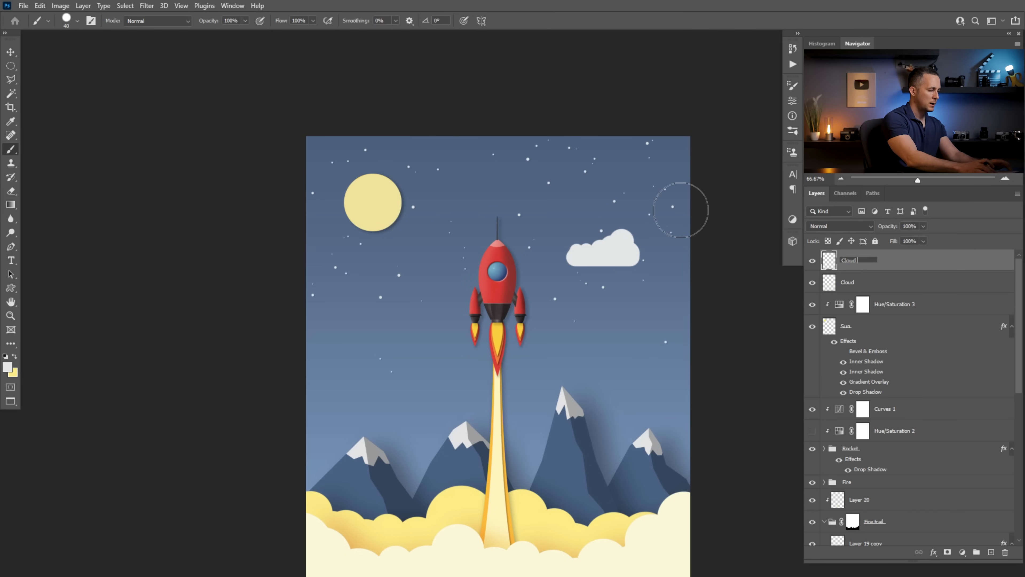
pyautogui.write(' 02')
pyautogui.press('Return')
# Paint a second flat-bottomed cloud left of the rocket below the sun, and move it slightly down and left
pyautogui.moveTo(339, 303); pyautogui.dragTo(399, 303)
pyautogui.press(']')
pyautogui.press(']')
pyautogui.press(']')
pyautogui.click(360, 291)
pyautogui.click(371, 295)
pyautogui.press('[')
pyautogui.press('[')
pyautogui.click(384, 297)
pyautogui.click(394, 298)
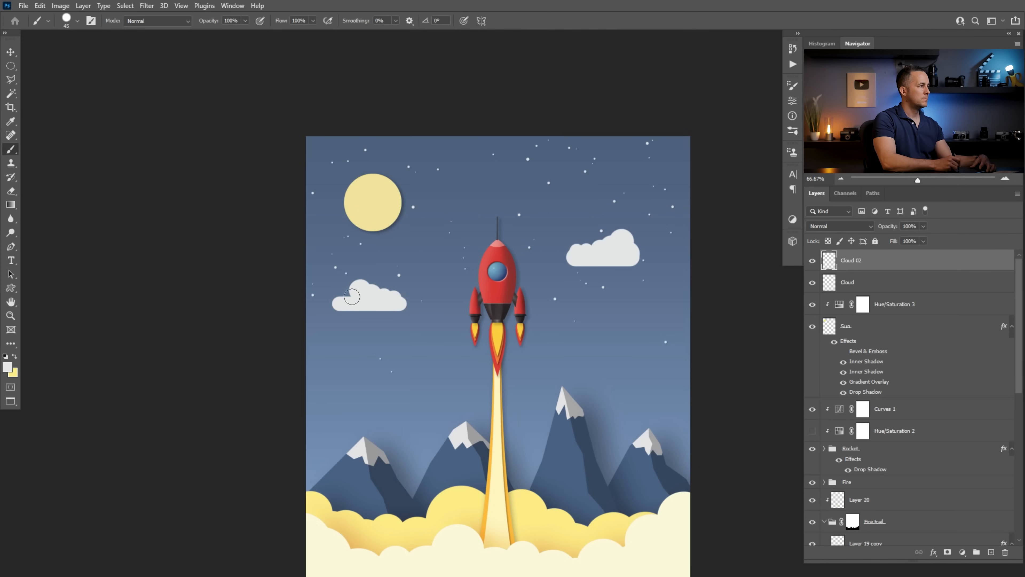
pyautogui.moveTo(365, 288); pyautogui.dragTo(357, 297)
pyautogui.press(']')
pyautogui.click(345, 291)
pyautogui.press(']')
pyautogui.click(343, 297)
pyautogui.moveTo(368, 306)
pyautogui.mouseDown()
pyautogui.moveTo(361, 273)
pyautogui.moveTo(357, 312)
pyautogui.mouseUp()
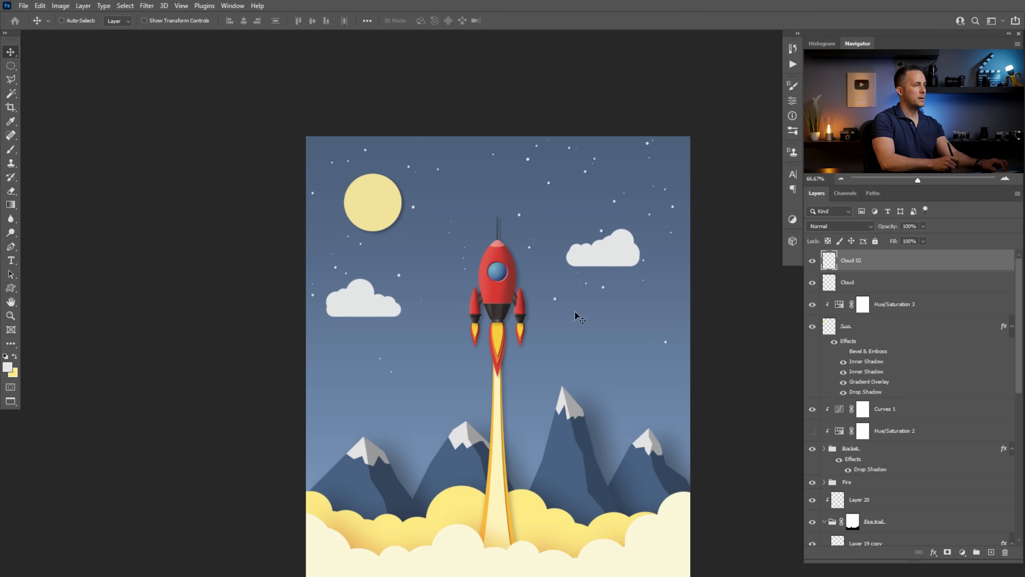
# Create a new layer named Cloud 03 above Cloud 02
pyautogui.click(991, 552)
pyautogui.doubleClick(853, 261)
pyautogui.write('Cloud 03')
pyautogui.press('Return')
# Paint a third cloud above the mountains right of the rocket, with a long flat base and larger round puffs
pyautogui.press('b')
pyautogui.moveTo(579, 345); pyautogui.dragTo(656, 346)
pyautogui.press(']')
pyautogui.press(']')
pyautogui.press(']')
pyautogui.press(']')
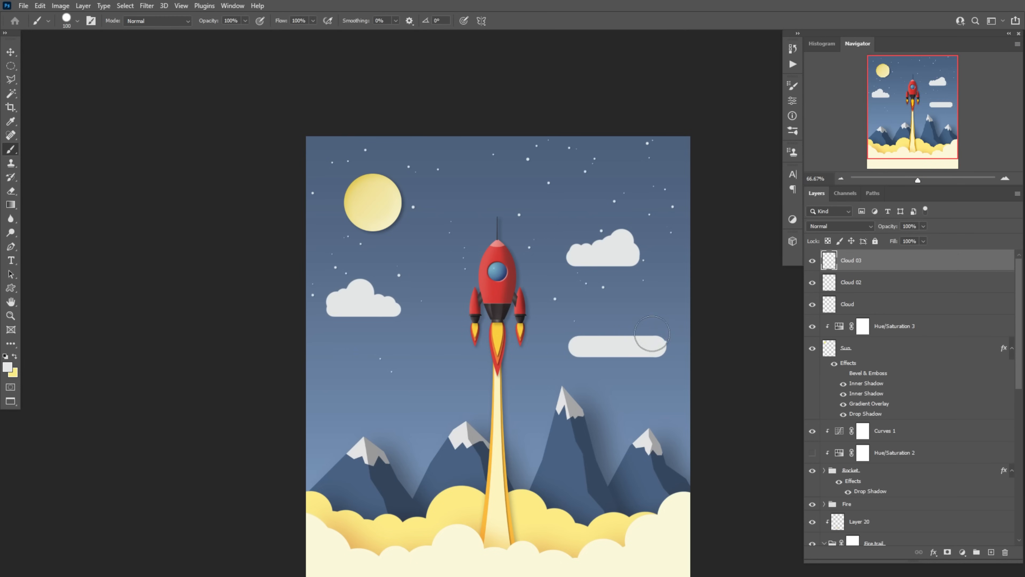
pyautogui.click(652, 334)
pyautogui.click(636, 323)
# Scale down and reposition the third cloud with Free Transform, and shift the upper cloud up and closer to the rocket
pyautogui.hotkey('ctrl', 't')
pyautogui.press('Return')
pyautogui.moveTo(605, 253); pyautogui.dragTo(586, 236)
# Create a new layer named Cloud 04 above Cloud 03
pyautogui.click(991, 552)
pyautogui.doubleClick(851, 260)
pyautogui.write('Cloud 04')
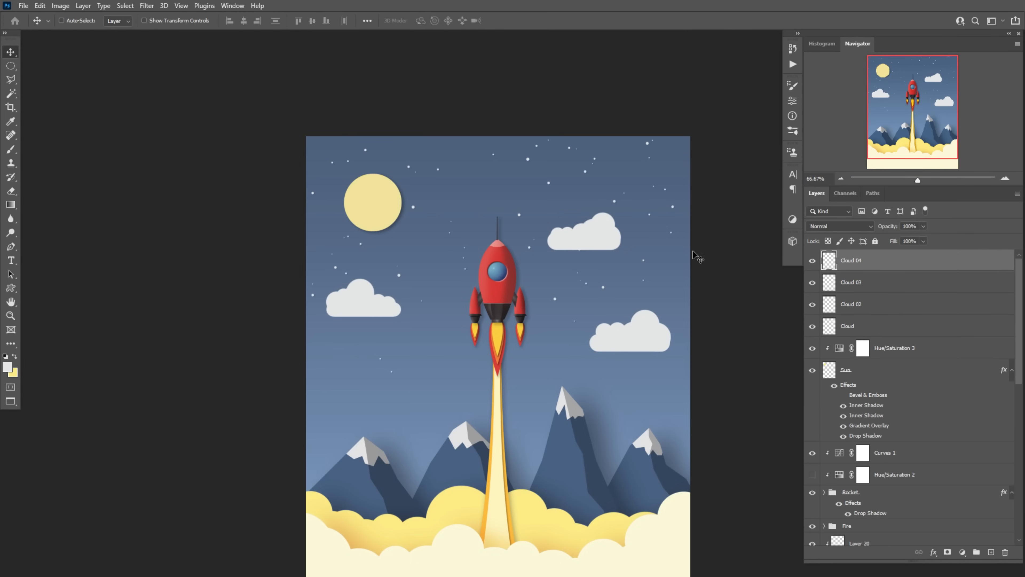
# Paint the fourth cloud between the sun and the rocket's tip, with a flat base and rounded puffs of varying size
pyautogui.write('b')
pyautogui.moveTo(423, 220)
pyautogui.mouseDown()
pyautogui.moveTo(437, 202)
pyautogui.moveTo(475, 220)
pyautogui.mouseUp()
pyautogui.click(424, 216)
pyautogui.click(436, 201)
pyautogui.click(433, 211)
pyautogui.click(462, 211)
pyautogui.click(475, 217)
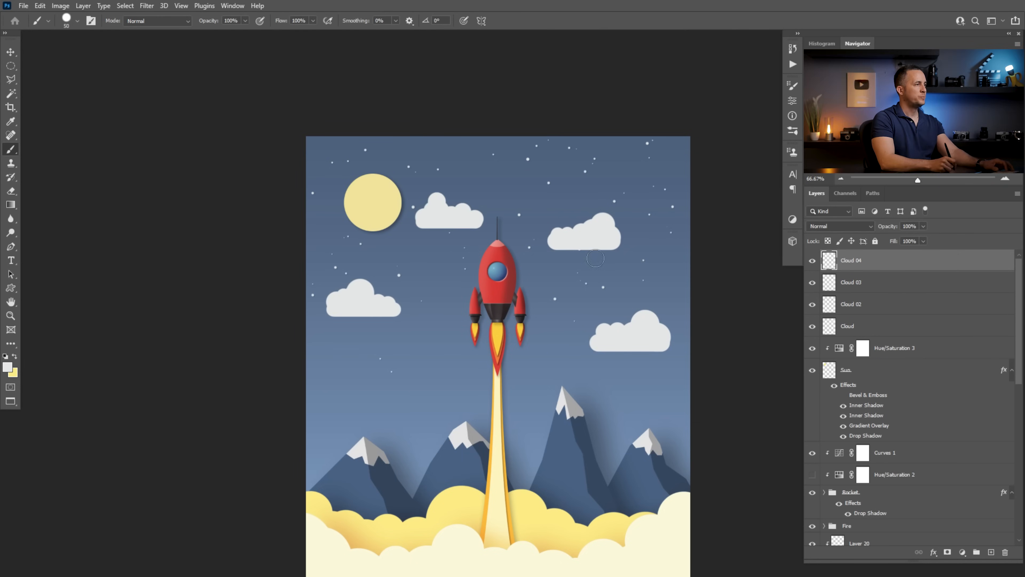
# Group the four cloud layers into a group named Clouds and expand it
pyautogui.keyDown('shift'); pyautogui.click(844, 325); pyautogui.keyUp('shift')
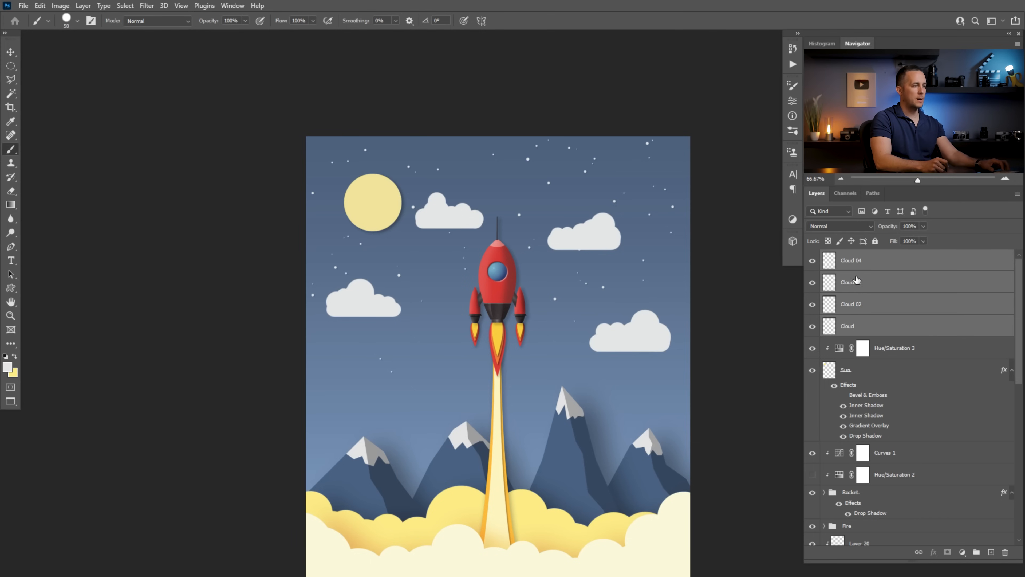
pyautogui.hotkey('ctrl', 'g')
pyautogui.doubleClick(851, 256)
pyautogui.write('Clouds')
pyautogui.press('Return')
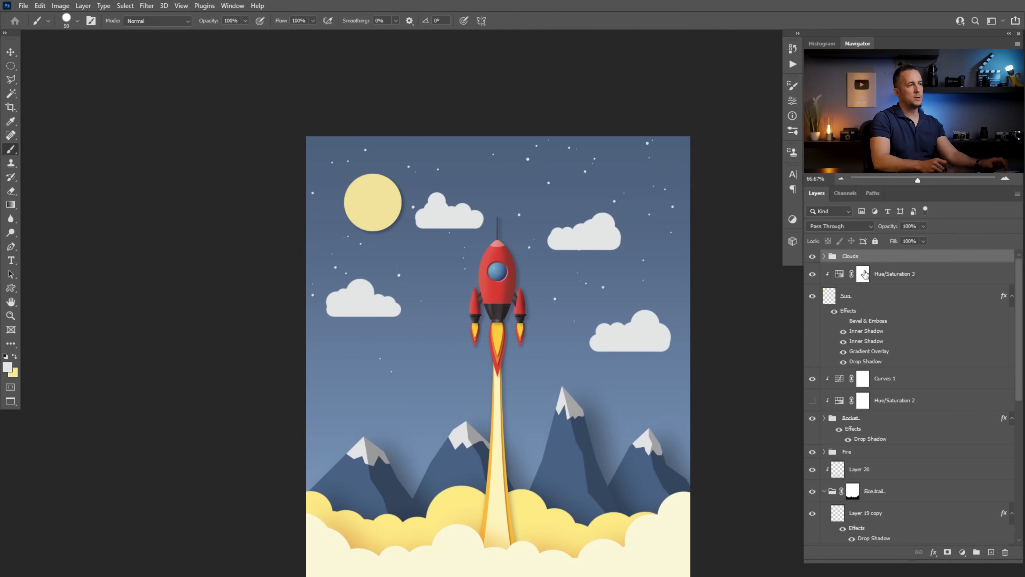
pyautogui.click(823, 256)
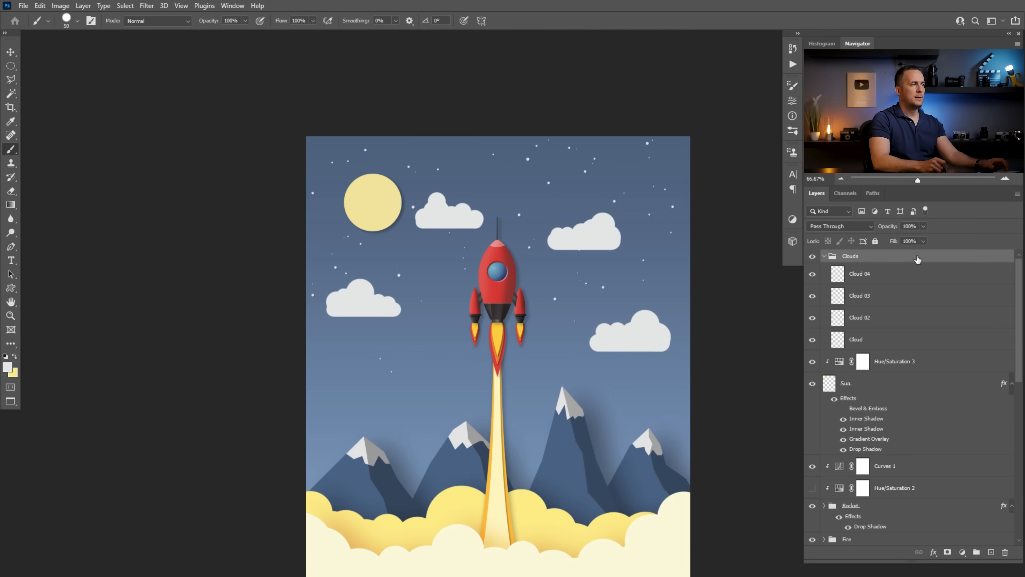
# Add a drop shadow to the Clouds group with distance 12 px, size 8 px and a higher opacity
pyautogui.doubleClick(896, 259)
pyautogui.click(634, 484)
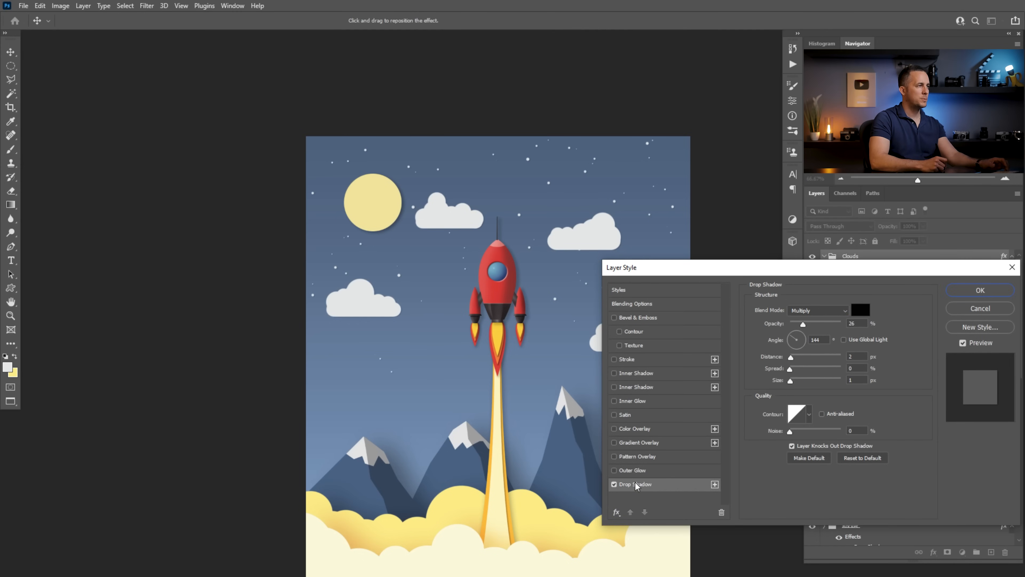
pyautogui.moveTo(794, 357); pyautogui.dragTo(793, 379)
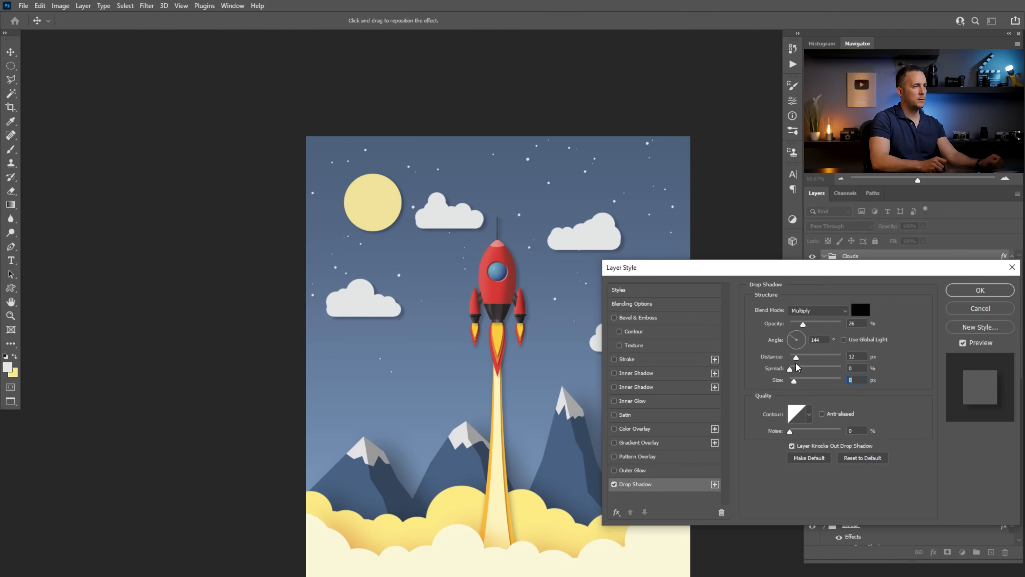
pyautogui.moveTo(810, 321); pyautogui.dragTo(814, 323)
pyautogui.click(952, 290)
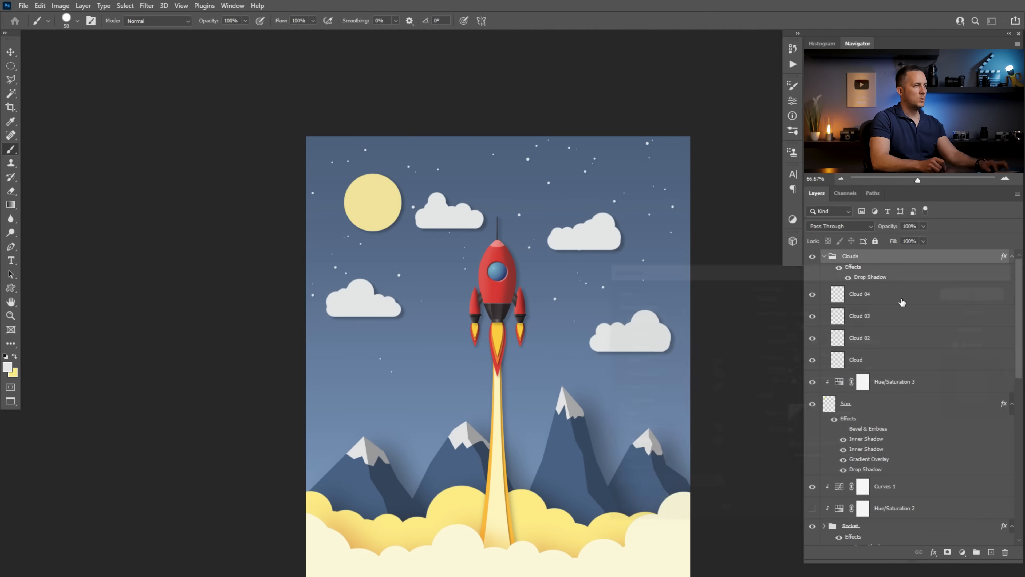
# Rearrange the clouds by moving Cloud 04 down beside the sun, lowering Cloud 02, and shifting the cloud placement right of the rocket outward
pyautogui.click(878, 294)
pyautogui.moveTo(437, 214); pyautogui.dragTo(428, 240)
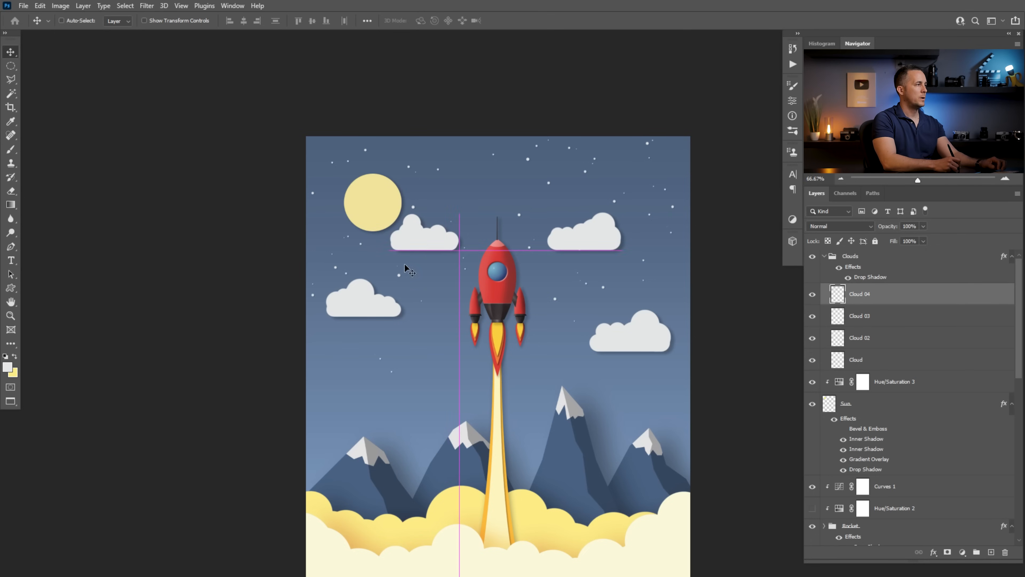
pyautogui.click(840, 346)
pyautogui.moveTo(377, 312); pyautogui.dragTo(374, 350)
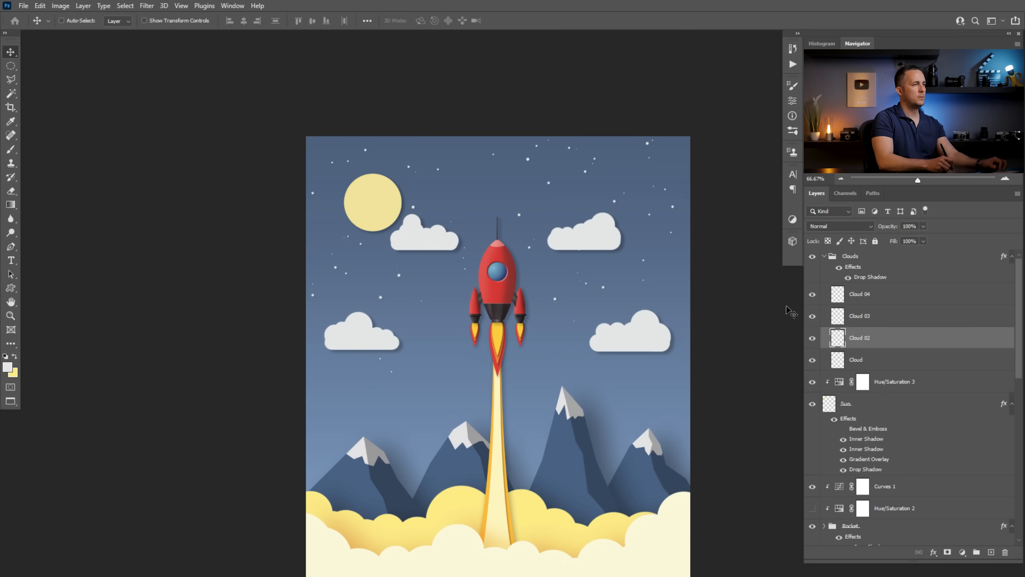
pyautogui.hotkey('alt', ']')
pyautogui.moveTo(596, 221); pyautogui.dragTo(621, 212)
# Scale the upper-right cloud down slightly with Free Transform, and move the sun closer to the canvas's upper-left corner
pyautogui.hotkey('alt', '[')
pyautogui.hotkey('alt', '[')
pyautogui.hotkey('ctrl', 't')
pyautogui.press('Return')
pyautogui.moveTo(577, 300); pyautogui.dragTo(554, 303)
pyautogui.moveTo(554, 303); pyautogui.dragTo(530, 241)
pyautogui.moveTo(375, 156)
pyautogui.mouseDown()
pyautogui.moveTo(365, 140)
pyautogui.moveTo(380, 163)
pyautogui.moveTo(484, 228)
pyautogui.moveTo(424, 182)
pyautogui.moveTo(364, 159)
pyautogui.mouseUp()
# Try to move the Sun layer on its own below the Mountains group in the layer stack
pyautogui.moveTo(1017, 356); pyautogui.dragTo(1018, 392)
pyautogui.moveTo(830, 320); pyautogui.dragTo(877, 450)
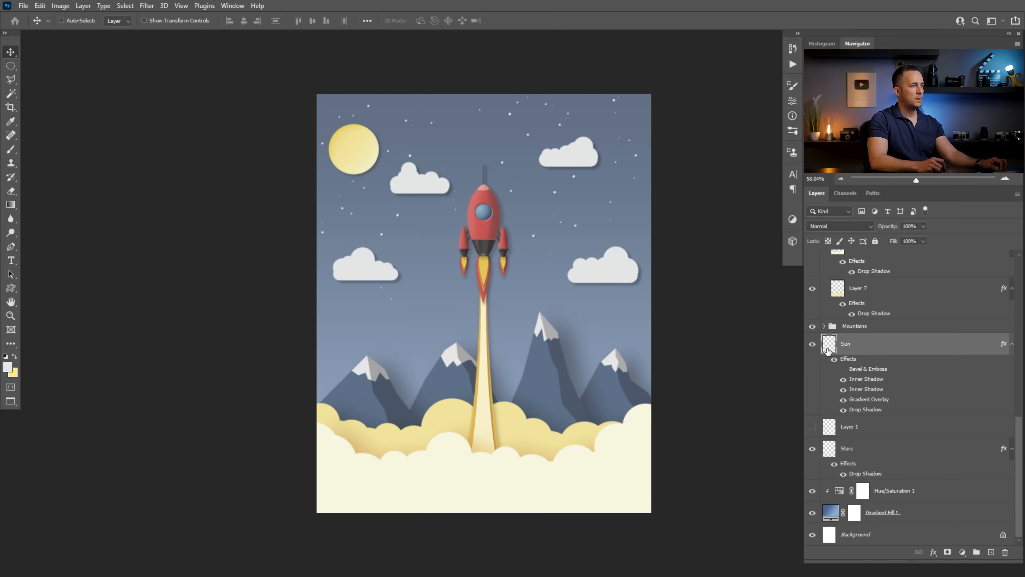
pyautogui.hotkey('ctrl', 'shift', ']')
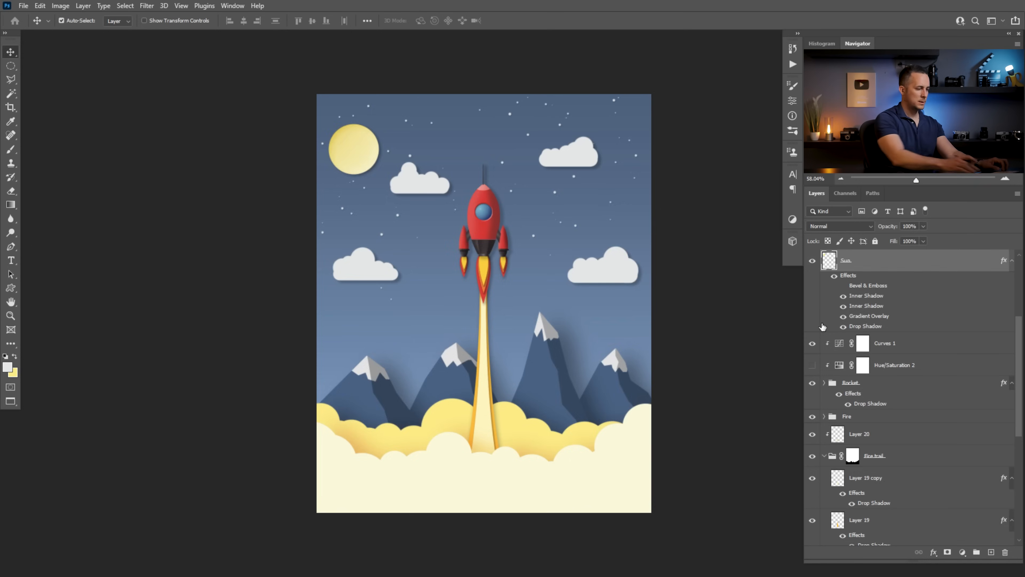
pyautogui.hotkey('ctrl', 'shift', '[')
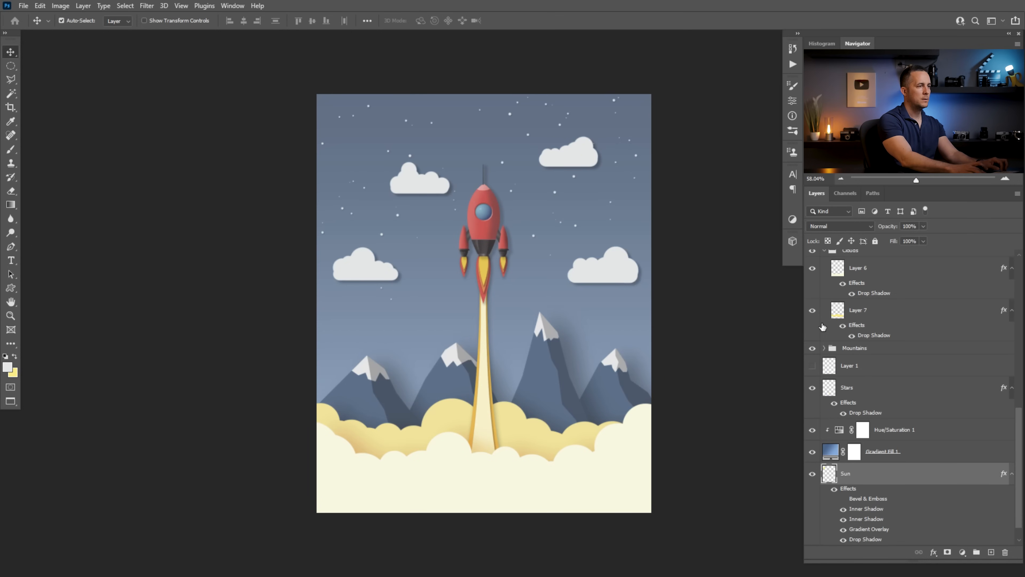
pyautogui.hotkey('ctrl', ']')
pyautogui.hotkey('ctrl', '[')
pyautogui.hotkey('ctrl', 'shift', ']')
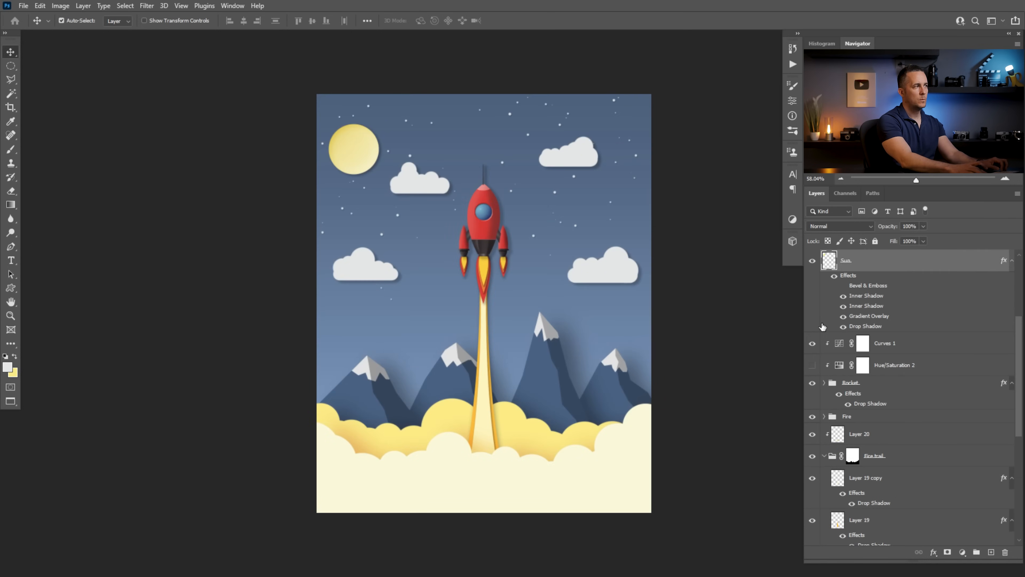
# Move the Sun layer together with Hue/Saturation 3 directly below the Mountains group, and clip the adjustment to the Sun again
pyautogui.moveTo(1018, 320); pyautogui.dragTo(1020, 262)
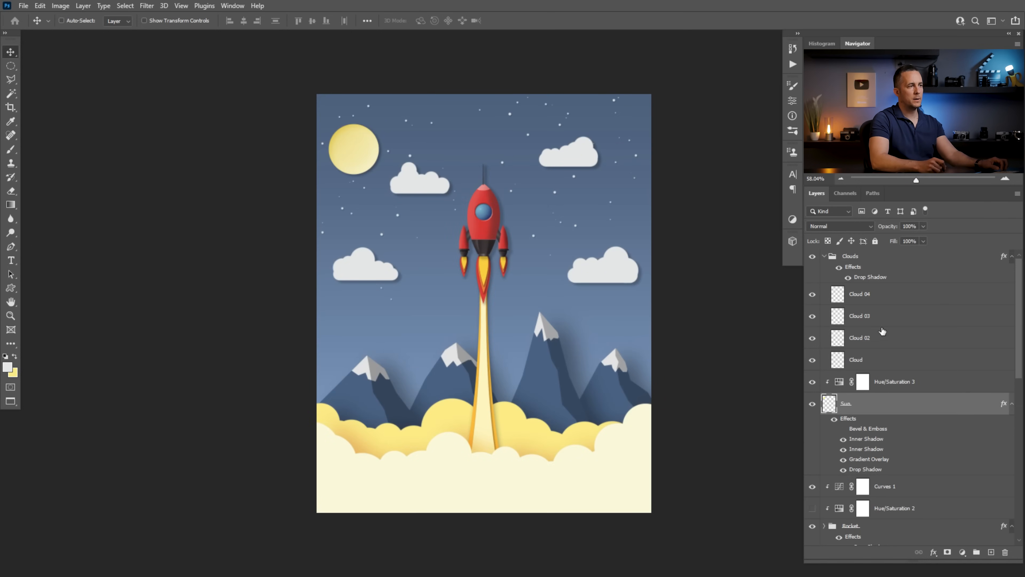
pyautogui.click(844, 380)
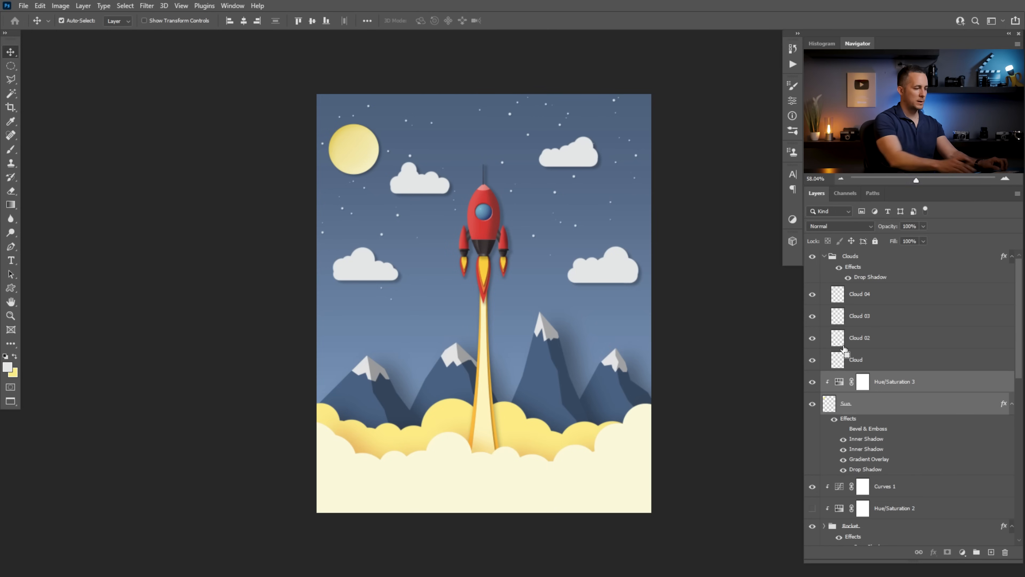
pyautogui.hotkey('ctrl', 'shift', '[')
pyautogui.hotkey('ctrl', ']')
pyautogui.hotkey('ctrl', ']')
pyautogui.hotkey('ctrl', ']')
pyautogui.hotkey('ctrl', ']')
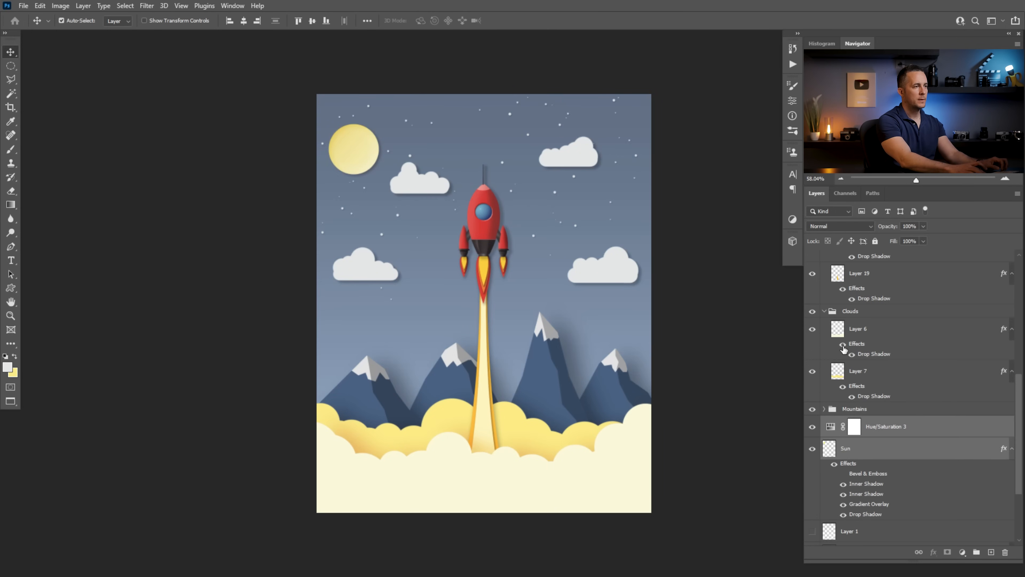
pyautogui.keyDown('alt'); pyautogui.click(840, 435); pyautogui.keyUp('alt')
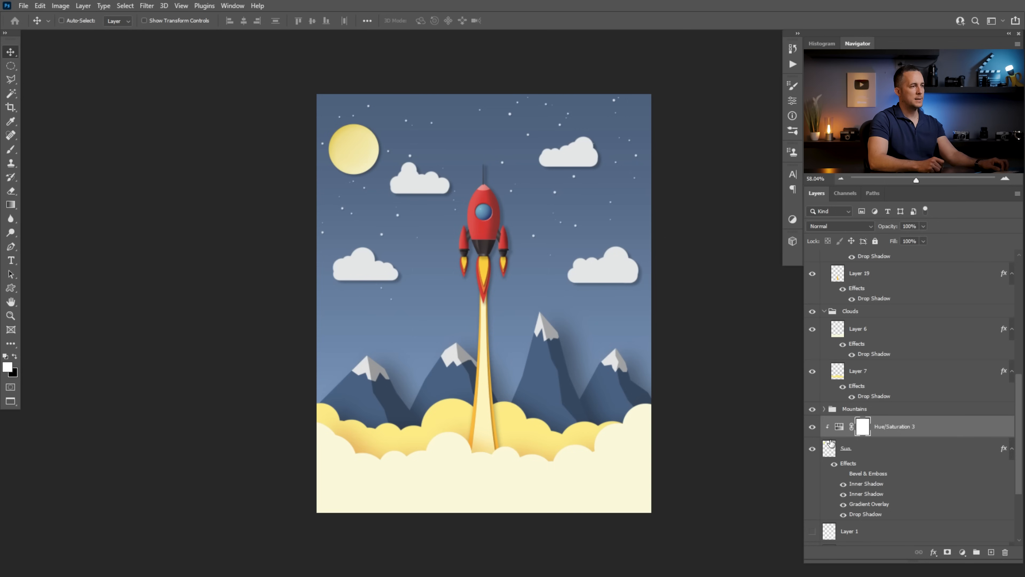
# Centre the sun behind the rocket and enlarge it with Free Transform, first to about 262% and again to about 132%
pyautogui.click(831, 446)
pyautogui.hotkey('ctrl', 't')
pyautogui.moveTo(377, 174); pyautogui.dragTo(549, 227)
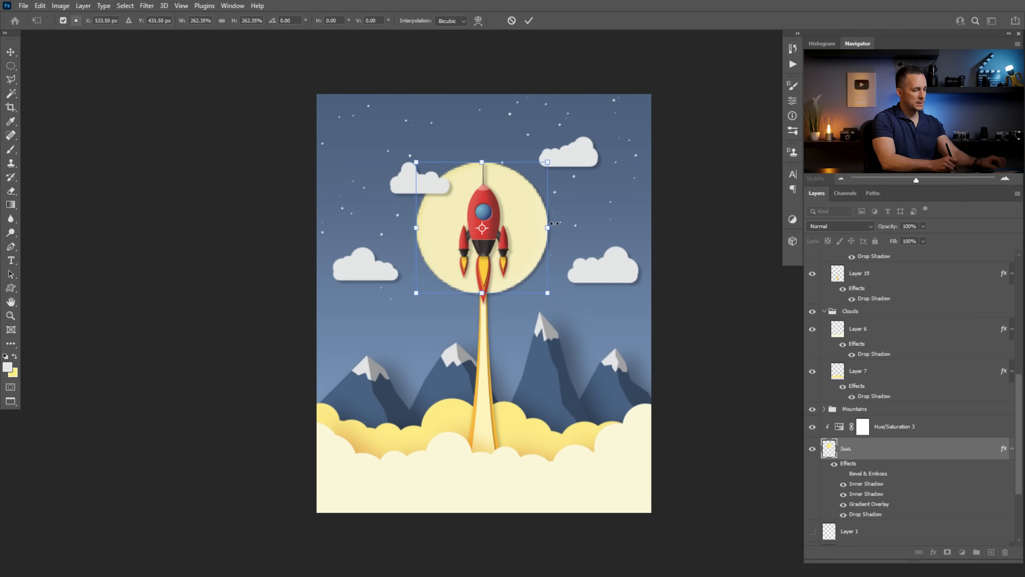
pyautogui.press('Return')
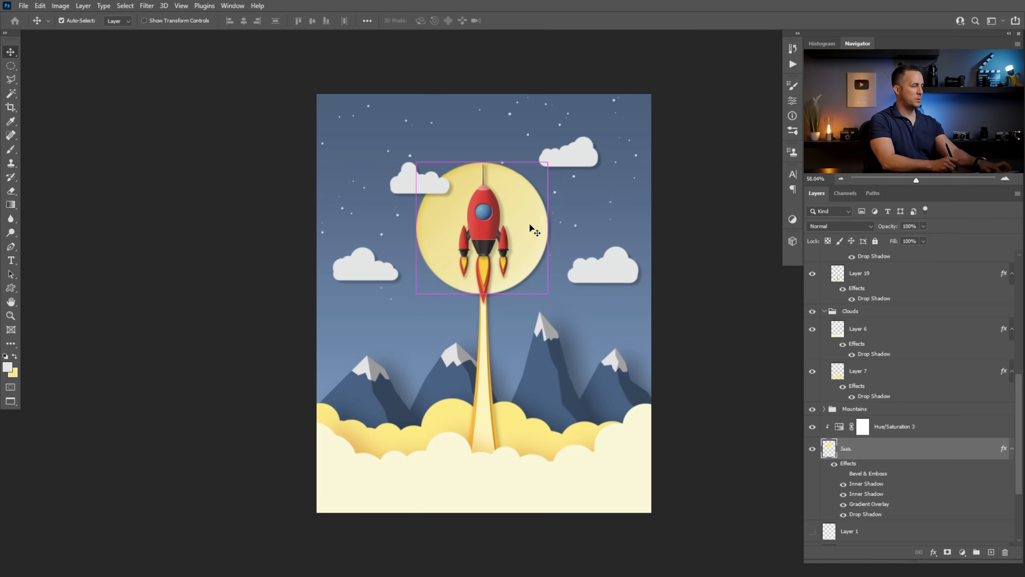
pyautogui.hotkey('ctrl', 't')
pyautogui.moveTo(547, 227); pyautogui.dragTo(567, 229)
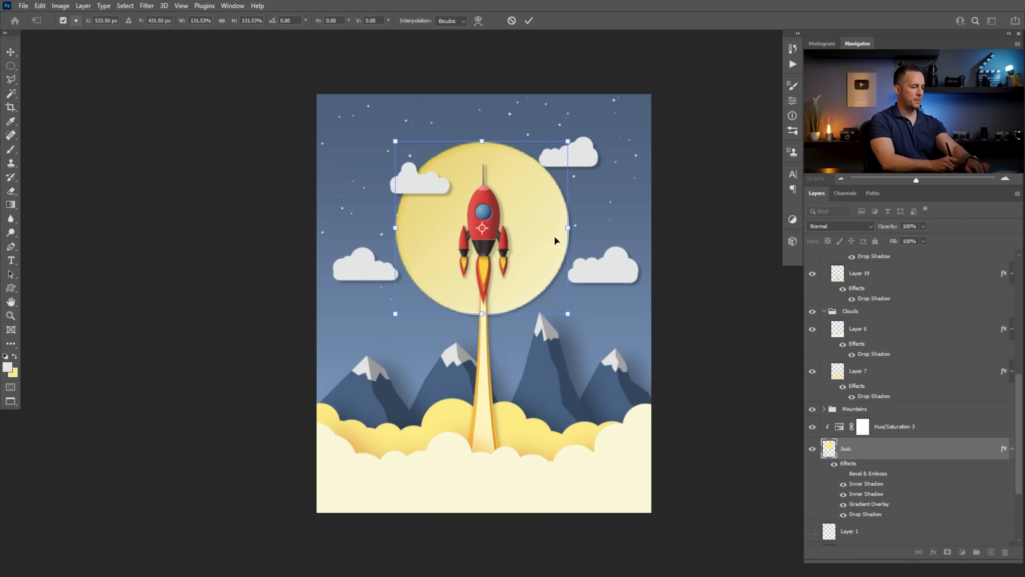
pyautogui.press('Return')
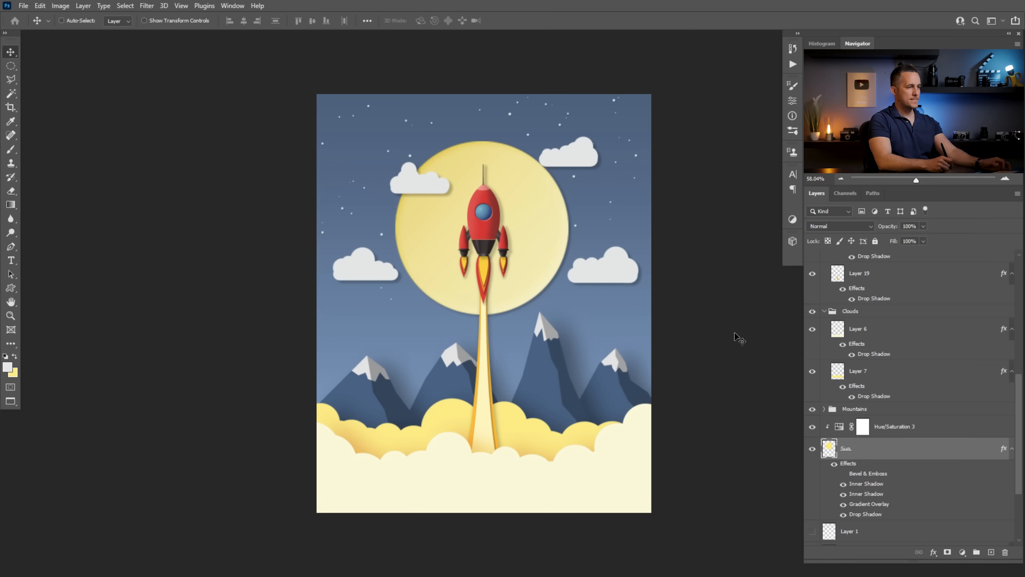
# Create a new layer clipped to the Sun and make a small circular selection on the sun right of the rocket
pyautogui.click(991, 552)
pyautogui.press('m')
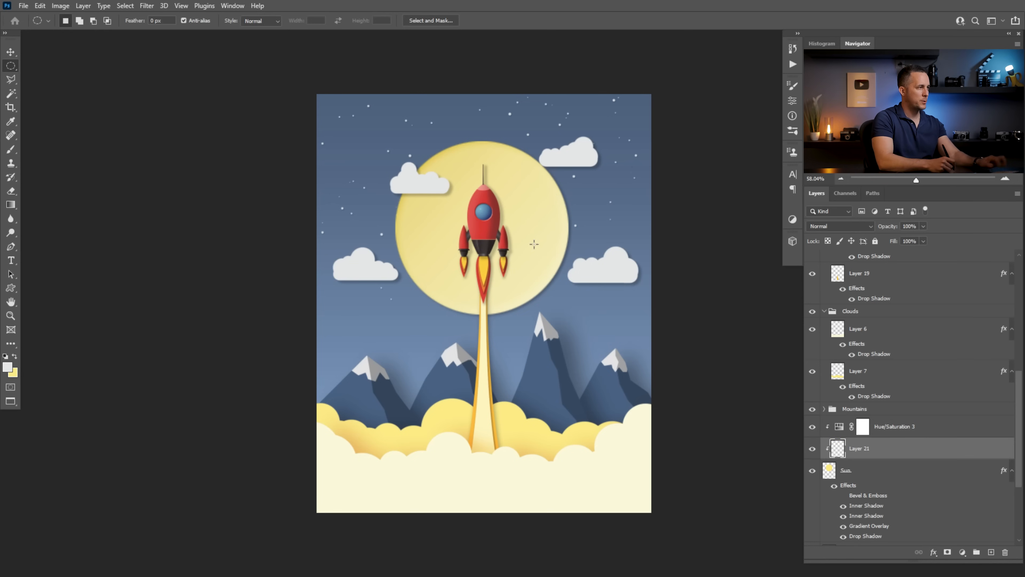
pyautogui.scroll(3, 521, 234)
pyautogui.moveTo(522, 235); pyautogui.dragTo(570, 278)
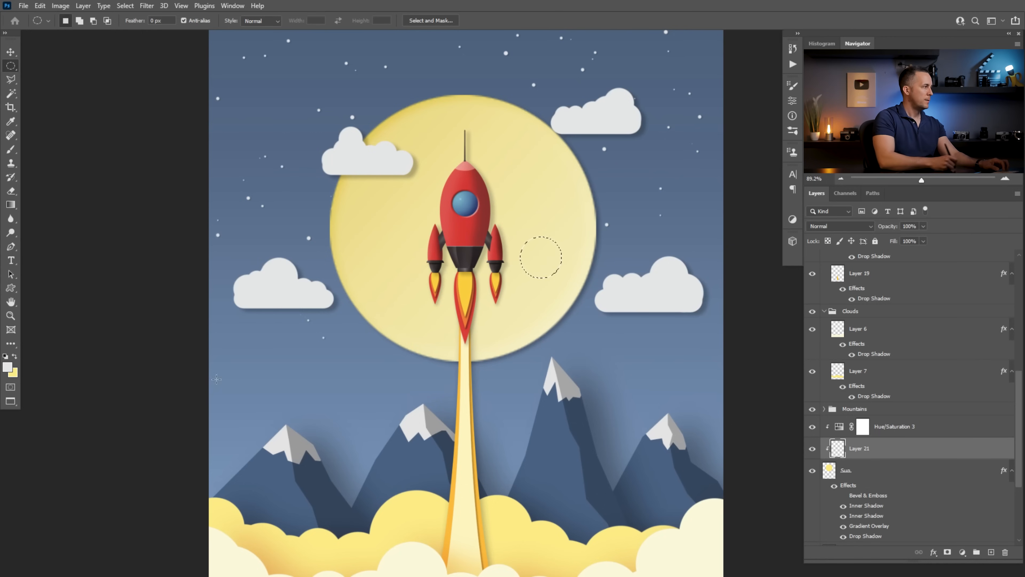
# Fill the circular selection with yellow sampled from the lower clouds, and move its layer above Hue/Saturation 3
pyautogui.press('b')
pyautogui.keyDown('alt'); pyautogui.click(413, 500); pyautogui.keyUp('alt')
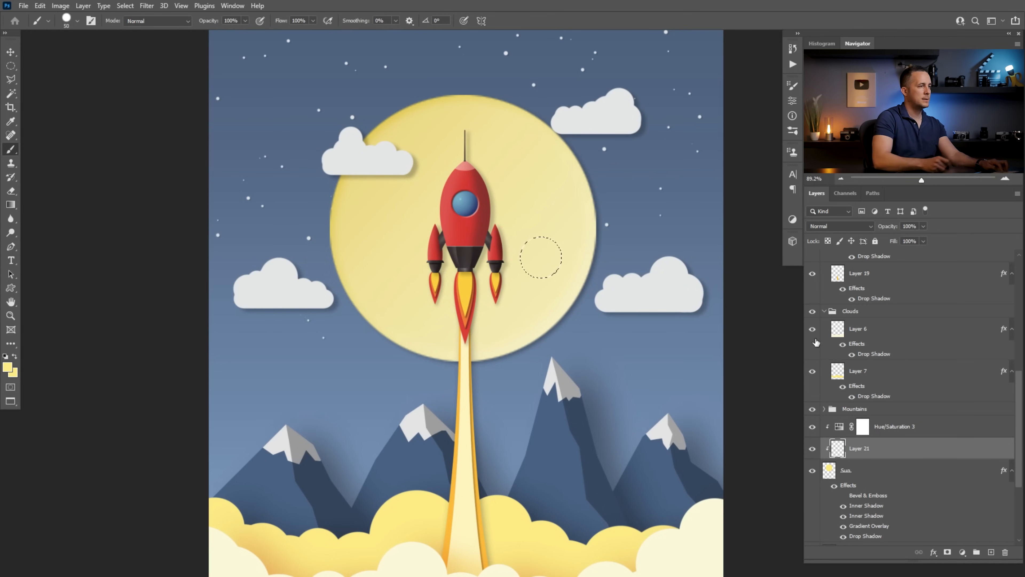
pyautogui.moveTo(840, 452); pyautogui.dragTo(844, 423)
pyautogui.hotkey('ctrl', 'd')
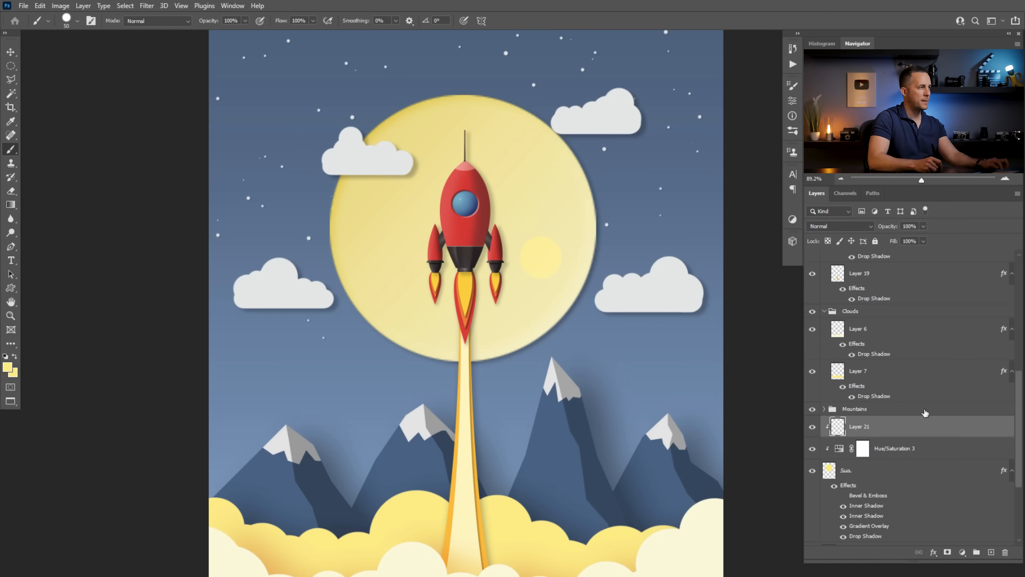
# Add an inner shadow to the small circle with Normal blend mode and opacity of about 47%
pyautogui.doubleClick(921, 428)
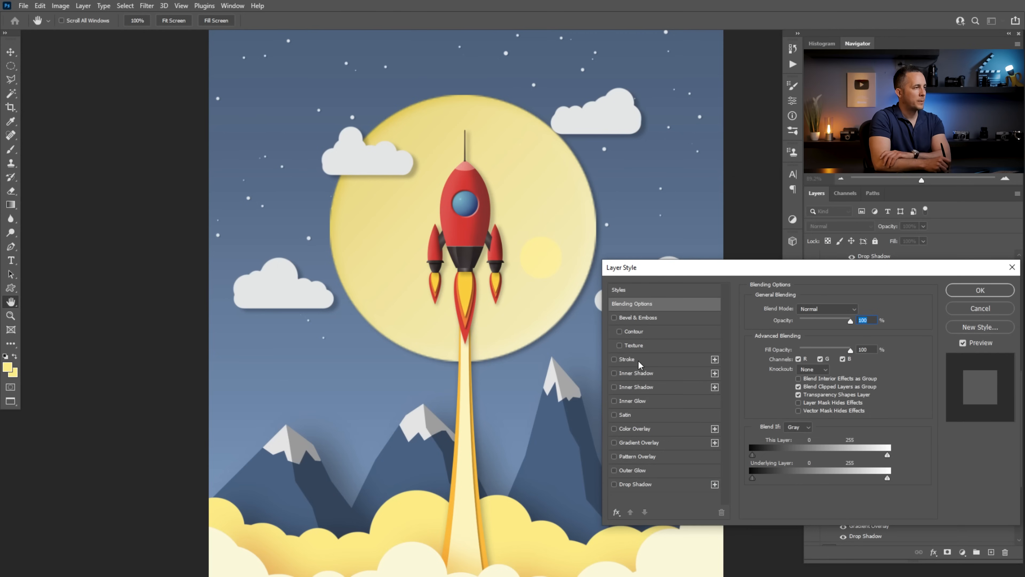
pyautogui.click(633, 373)
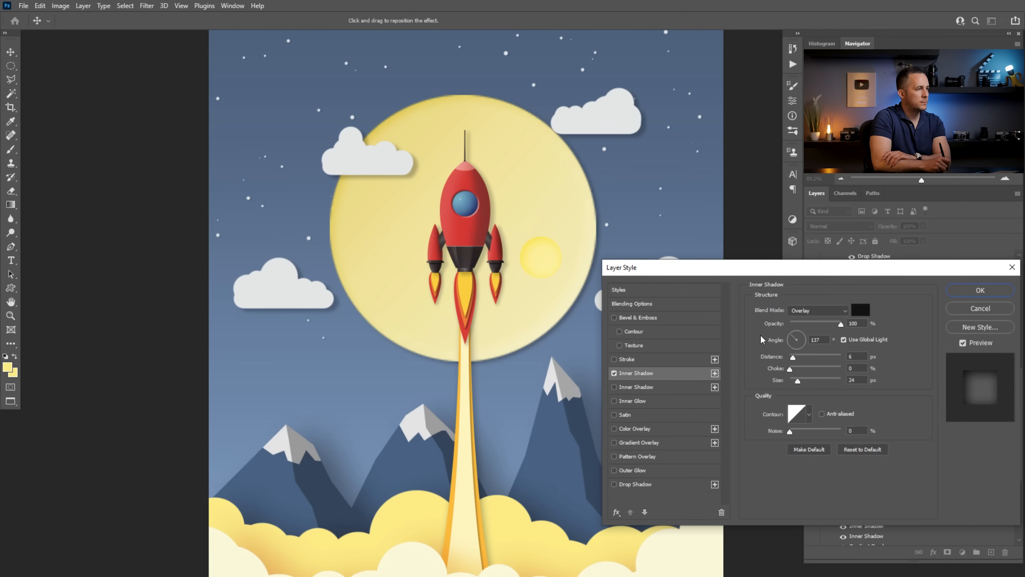
pyautogui.click(845, 314)
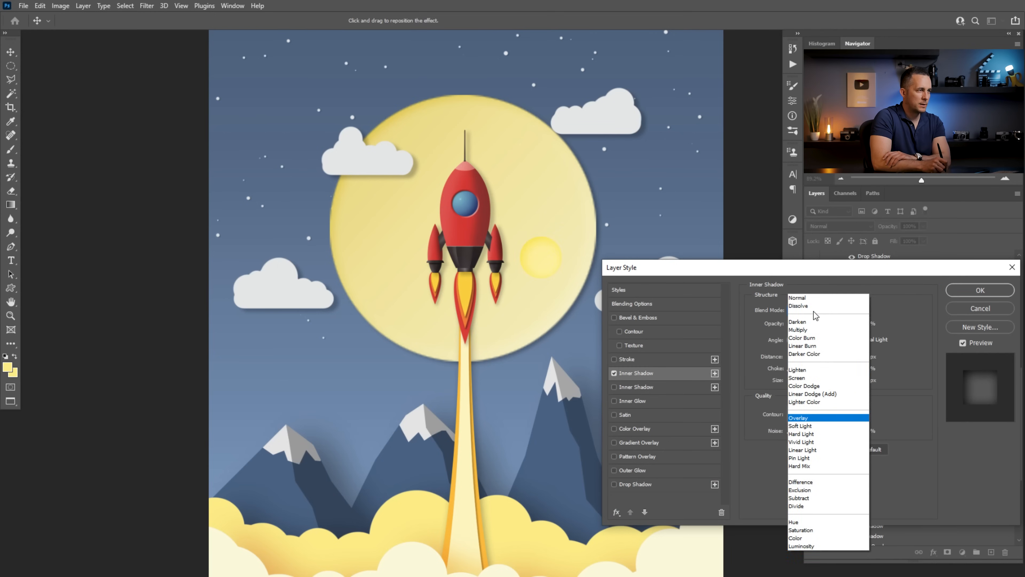
pyautogui.click(812, 295)
pyautogui.moveTo(835, 325); pyautogui.dragTo(816, 326)
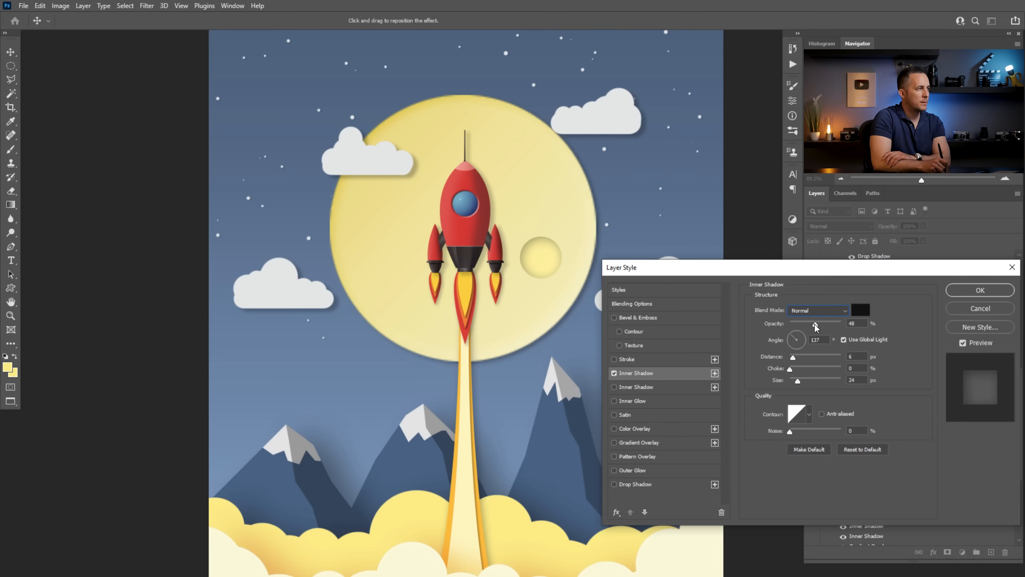
# Change the circle's inner shadow colour to a dark golden brown
pyautogui.click(860, 311)
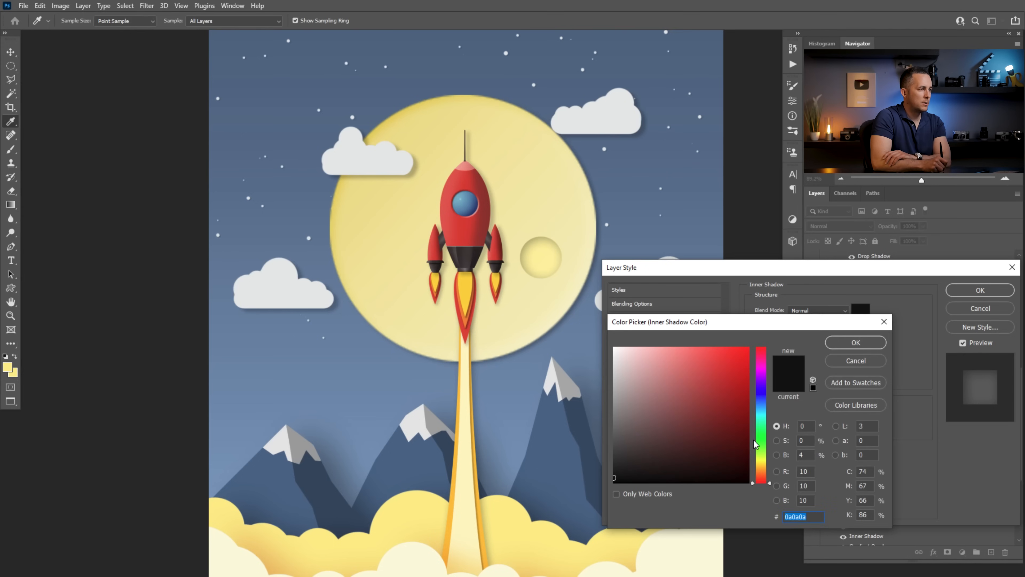
pyautogui.click(763, 463)
pyautogui.moveTo(686, 443)
pyautogui.mouseDown()
pyautogui.moveTo(734, 440)
pyautogui.moveTo(763, 473)
pyautogui.moveTo(722, 446)
pyautogui.moveTo(718, 414)
pyautogui.moveTo(731, 401)
pyautogui.moveTo(736, 423)
pyautogui.mouseUp()
pyautogui.click(740, 455)
pyautogui.click(741, 458)
pyautogui.moveTo(767, 473); pyautogui.dragTo(766, 467)
pyautogui.click(847, 345)
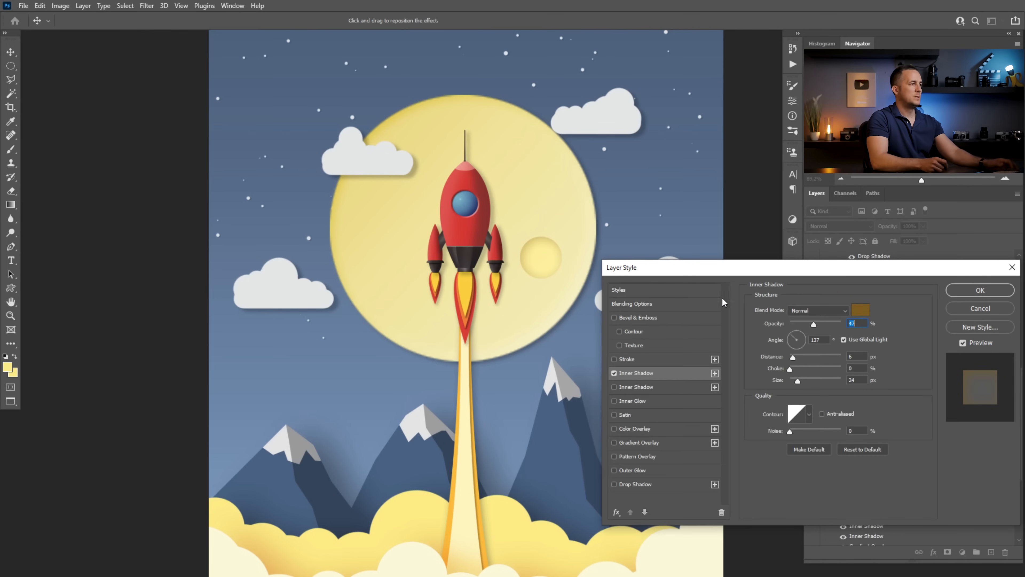
# Add an Outer Bevel to the circle with direction Up, size 3 px and soften 8 px, and apply the layer style
pyautogui.click(627, 317)
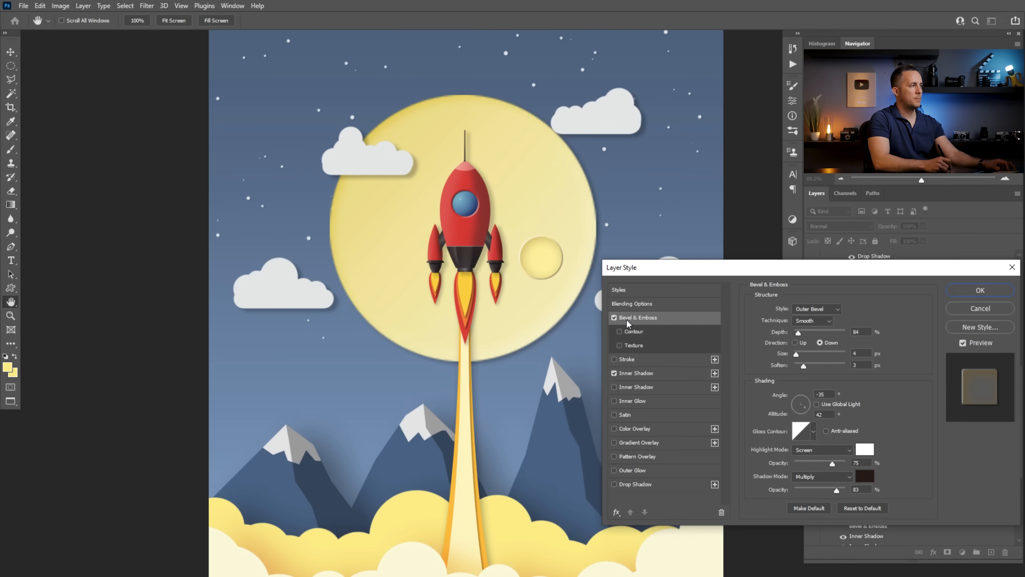
pyautogui.click(795, 342)
pyautogui.moveTo(804, 364)
pyautogui.mouseDown()
pyautogui.moveTo(822, 363)
pyautogui.moveTo(796, 354)
pyautogui.mouseUp()
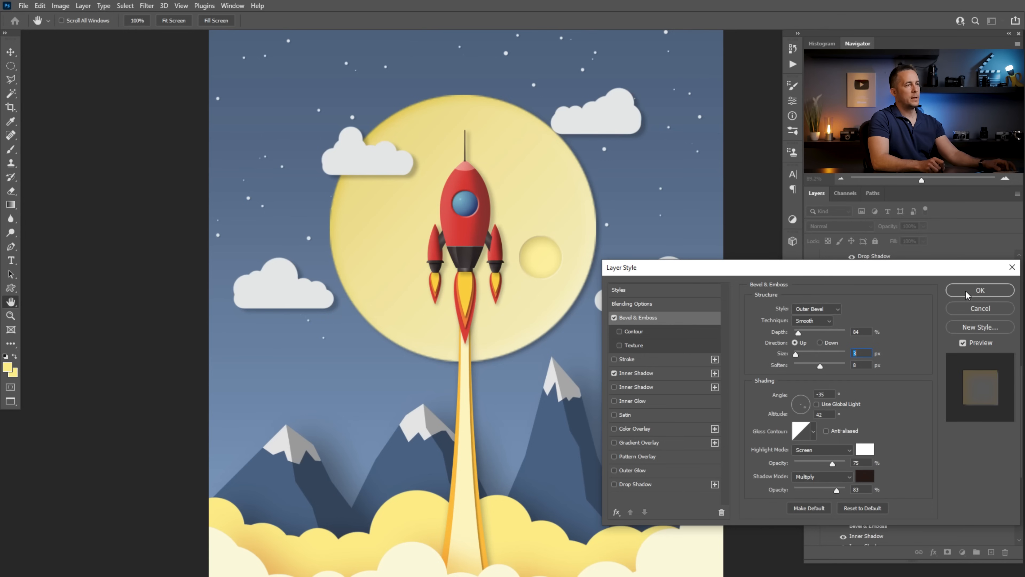
pyautogui.click(980, 290)
# Duplicate the crater layer and place a smaller copy on the moon to the left of the rocket
pyautogui.hotkey('ctrl', 'j')
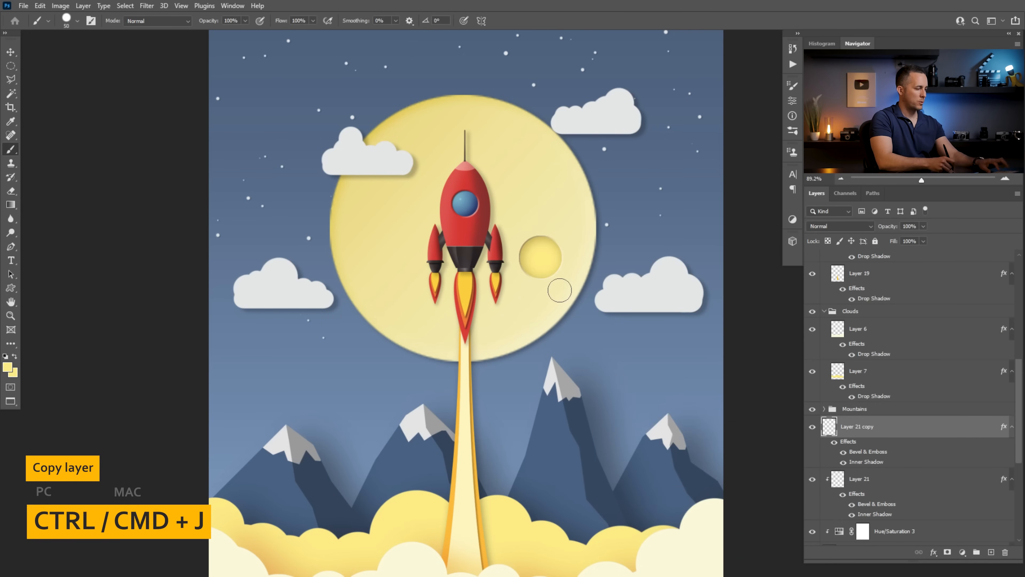
pyautogui.press('v')
pyautogui.moveTo(540, 263)
pyautogui.mouseDown()
pyautogui.moveTo(420, 185)
pyautogui.moveTo(352, 227)
pyautogui.moveTo(386, 230)
pyautogui.moveTo(402, 209)
pyautogui.moveTo(424, 302)
pyautogui.moveTo(400, 314)
pyautogui.mouseUp()
pyautogui.hotkey('ctrl', 't')
pyautogui.press('Return')
# Scatter more crater copies of varied sizes over the moon, including an enlarged one at its lower left and small ones near the upper edge
pyautogui.hotkey('ctrl', 't')
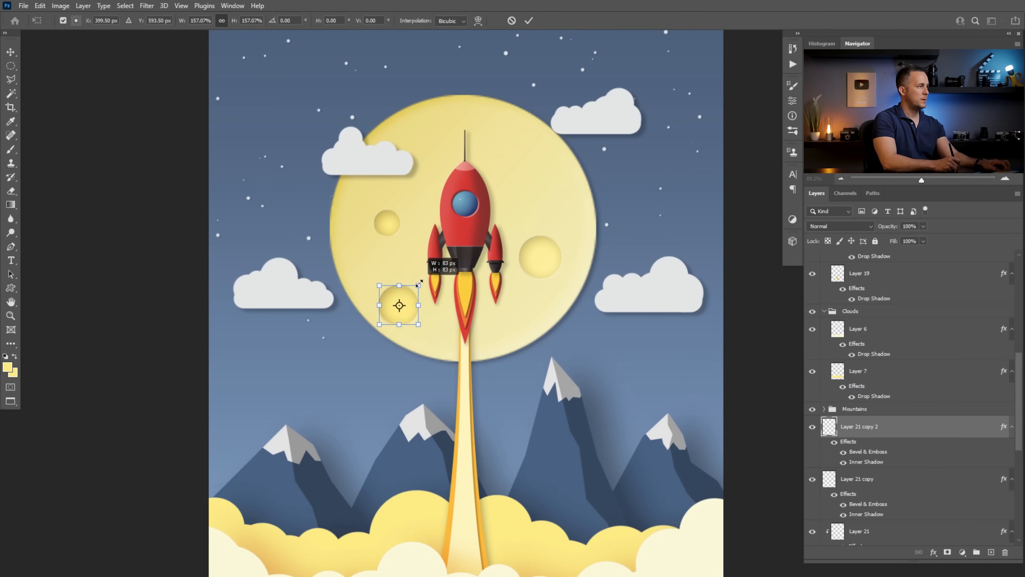
pyautogui.moveTo(412, 292); pyautogui.dragTo(407, 153)
pyautogui.press('Return')
pyautogui.hotkey('ctrl', 't')
pyautogui.press('Return')
pyautogui.hotkey('ctrl', 't')
pyautogui.press('Return')
pyautogui.moveTo(507, 255); pyautogui.dragTo(488, 281)
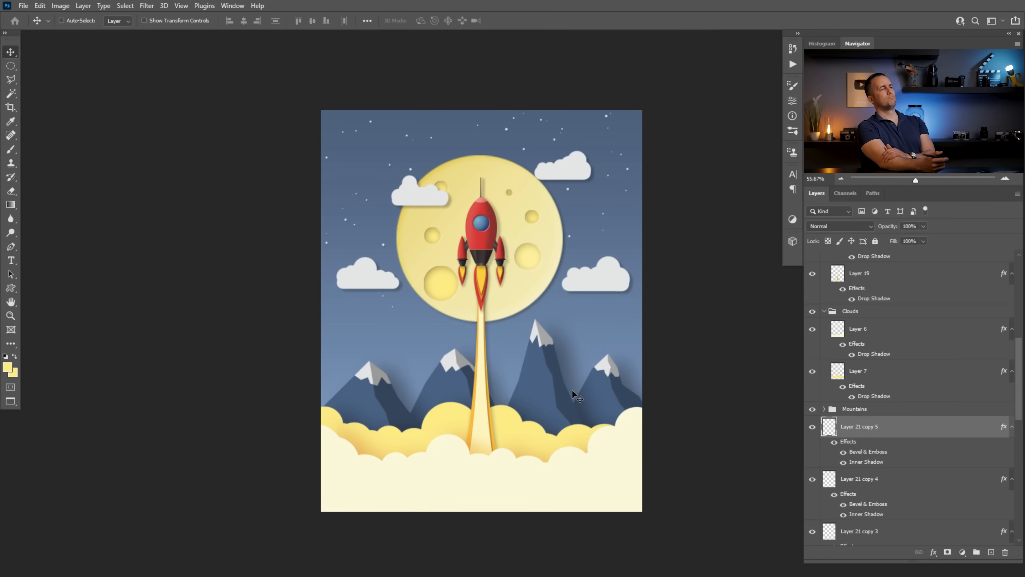
# Group the crater layers, Hue/Saturation 3 and the sun layer, and name the group Moon
pyautogui.scroll(-1, 1016, 379)
pyautogui.scroll(-5, 1012, 385)
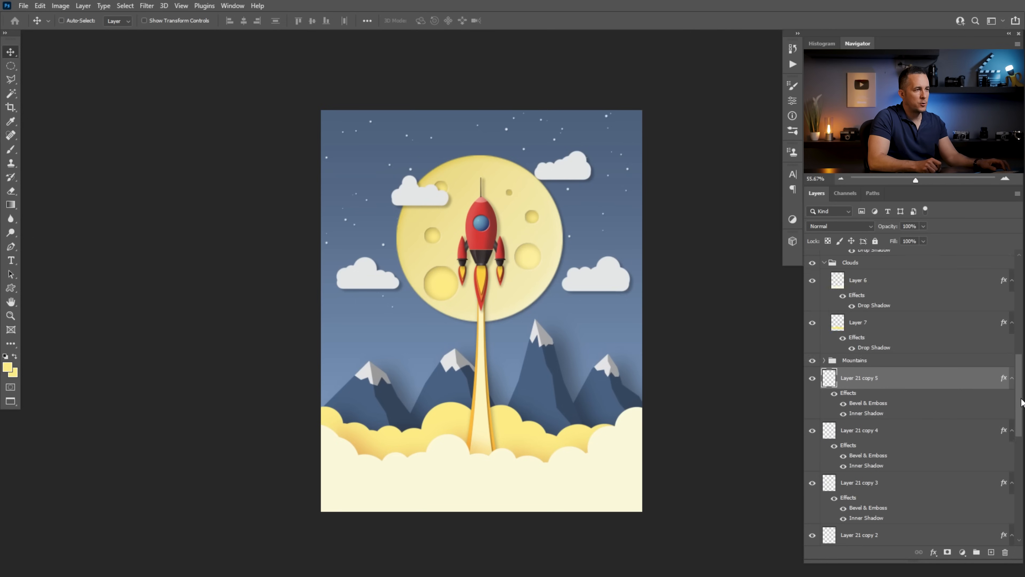
pyautogui.scroll(-5, 1017, 428)
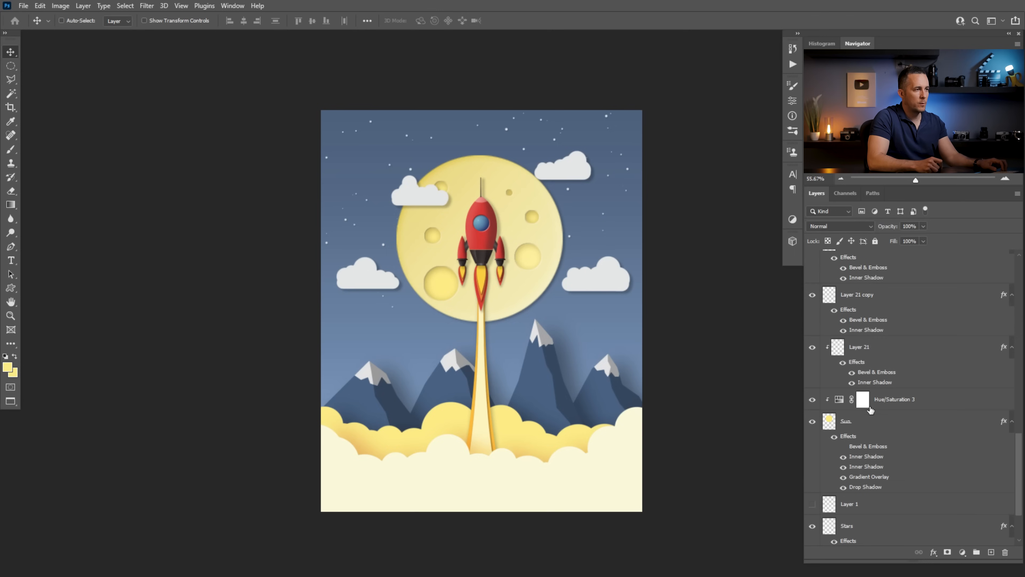
pyautogui.keyDown('shift'); pyautogui.click(830, 422); pyautogui.keyUp('shift')
pyautogui.hotkey('ctrl', 'g')
pyautogui.doubleClick(853, 408)
pyautogui.press('Return')
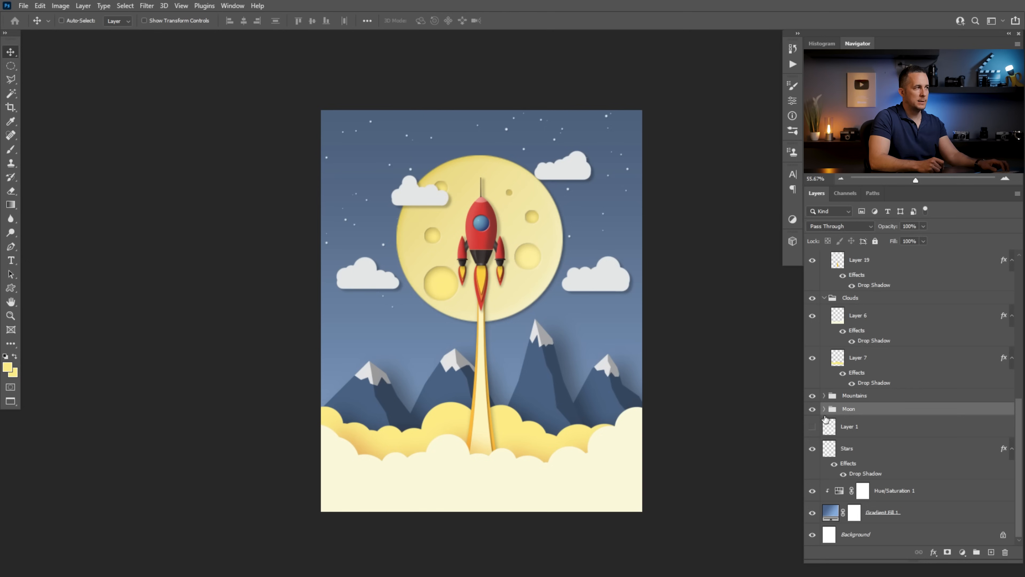
# Hide the Moon group and paste the yellow sun above the Clouds group, placing it as a small disc in the sky's upper left
pyautogui.click(813, 408)
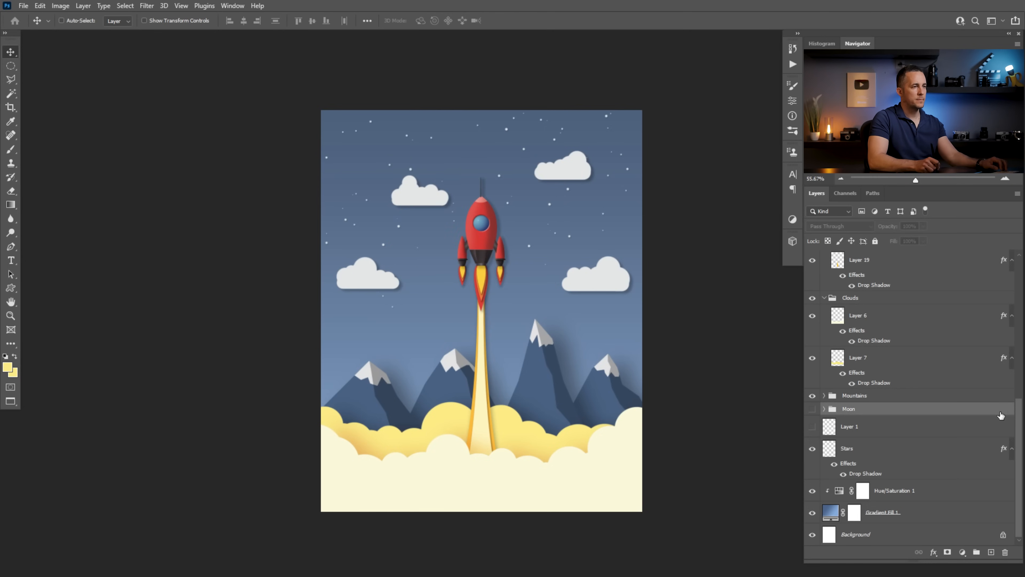
pyautogui.moveTo(1018, 410); pyautogui.dragTo(951, 260)
pyautogui.click(832, 258)
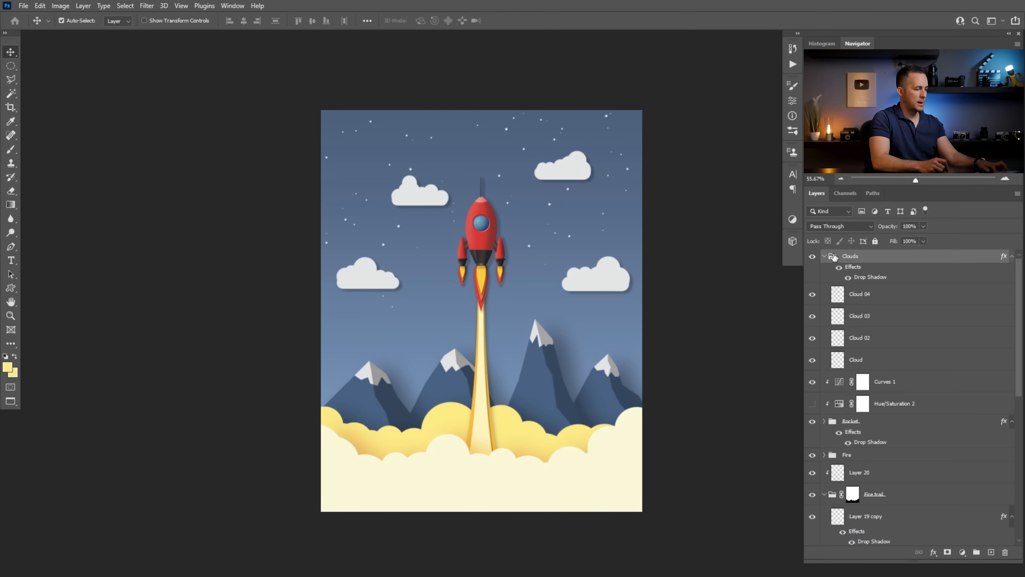
pyautogui.hotkey('ctrl', 'v')
pyautogui.moveTo(480, 305); pyautogui.dragTo(394, 130)
pyautogui.hotkey('ctrl', 't')
pyautogui.press('Return')
pyautogui.moveTo(379, 169); pyautogui.dragTo(379, 168)
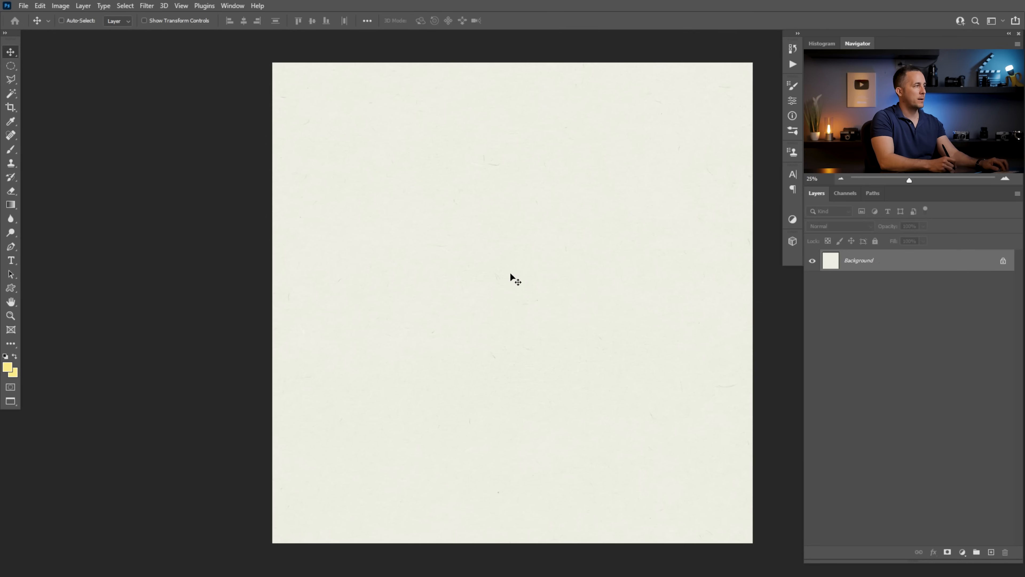
# Copy the whole paper texture into the rocket illustration as the top layer and set its blend mode to Multiply
pyautogui.keyDown('ctrl'); pyautogui.click(477, 289); pyautogui.keyUp('ctrl')
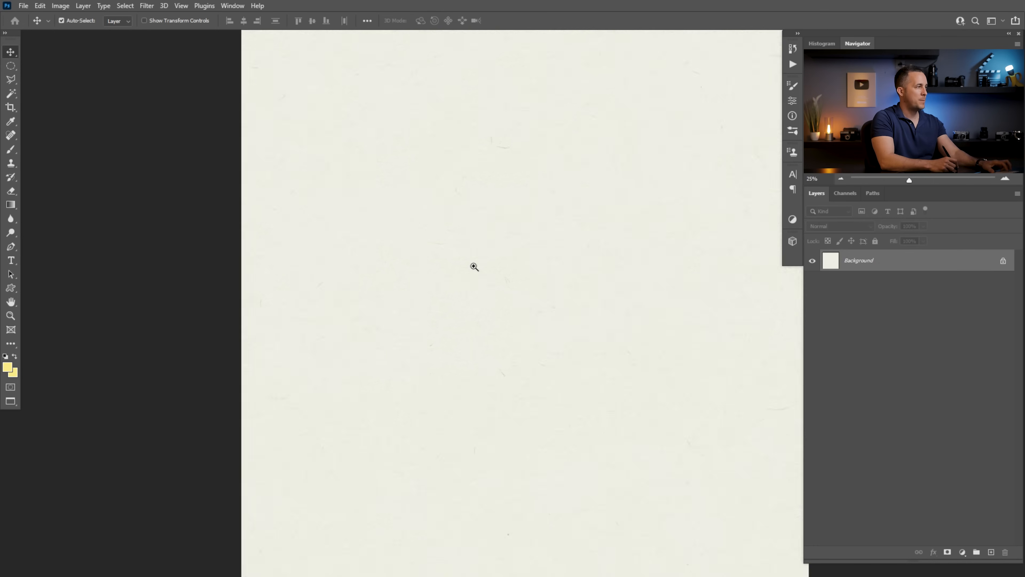
pyautogui.moveTo(514, 273); pyautogui.dragTo(439, 292)
pyautogui.hotkey('ctrl', 'a')
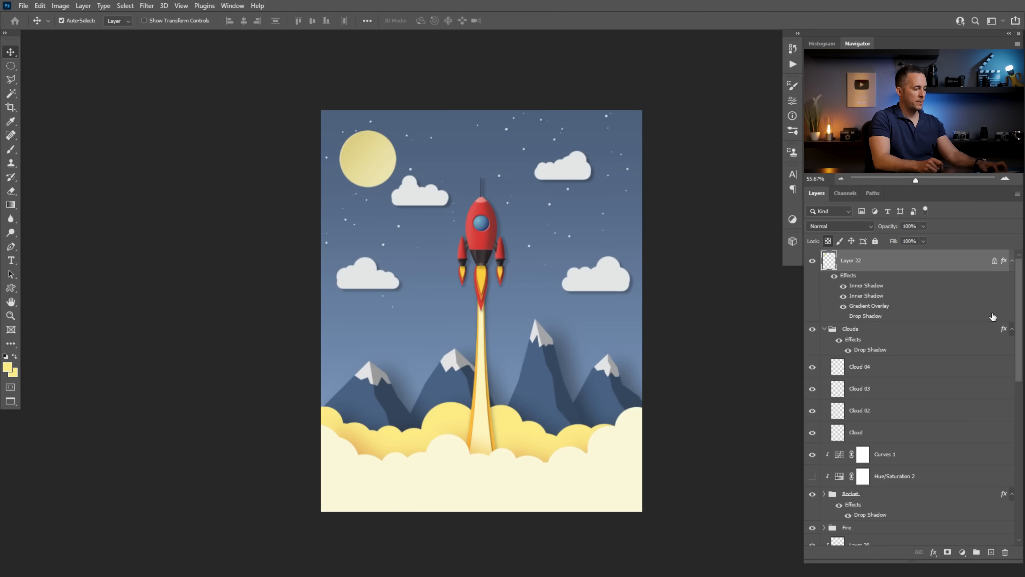
pyautogui.hotkey('ctrl', 'v')
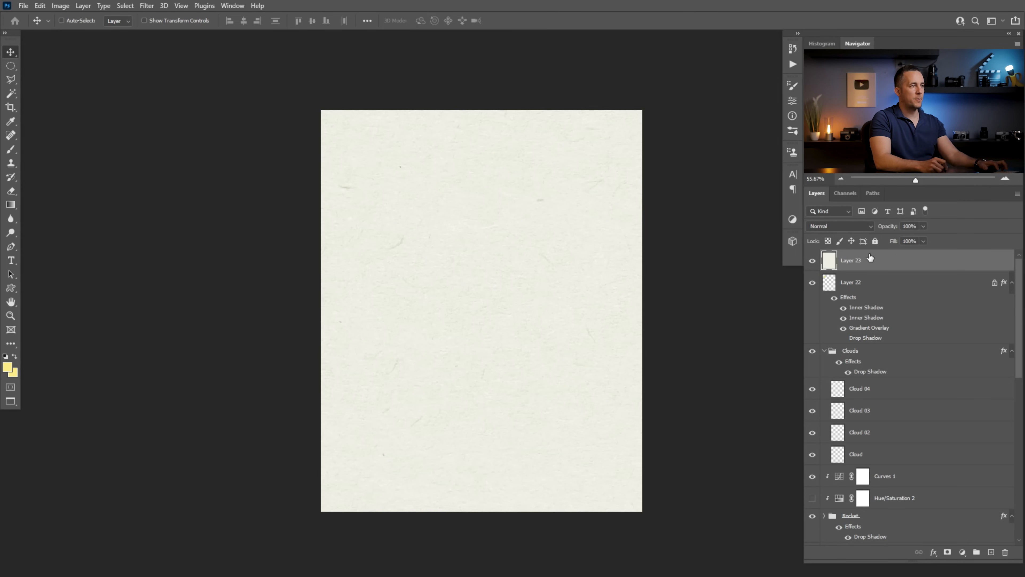
pyautogui.click(847, 228)
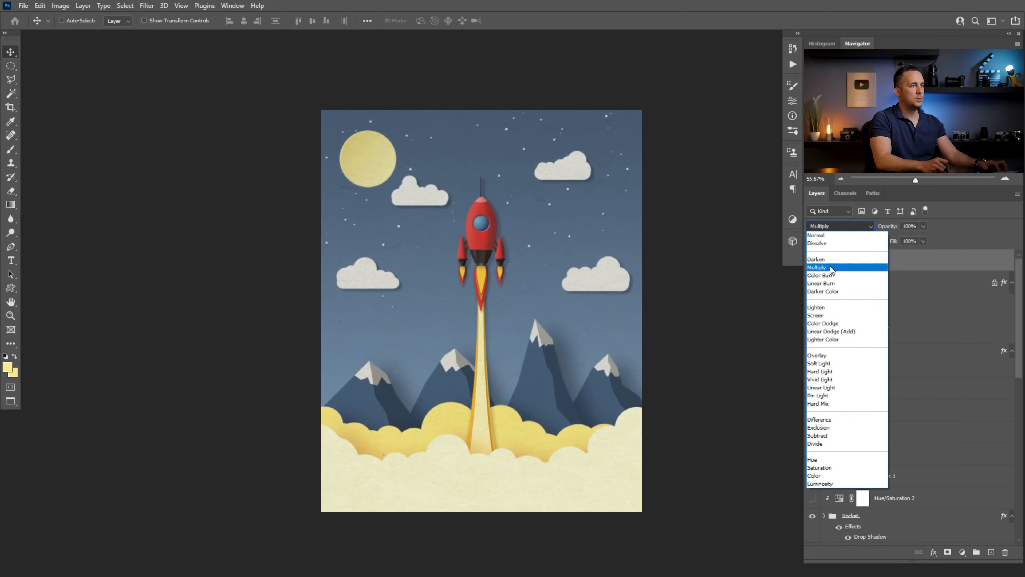
pyautogui.click(830, 267)
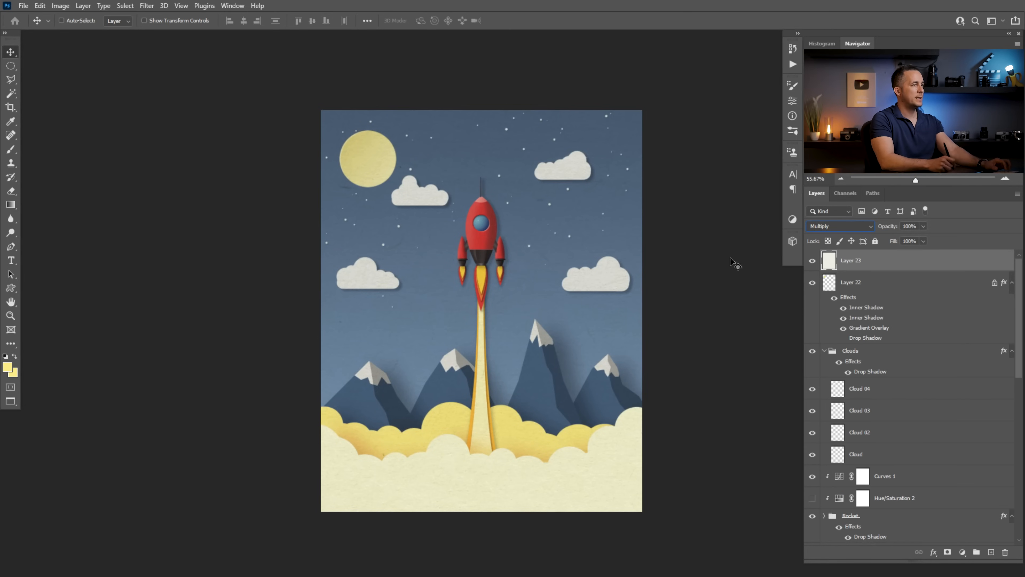
# Scale the paper texture down to about 44%, keeping the whole illustration covered
pyautogui.hotkey('ctrl', 't')
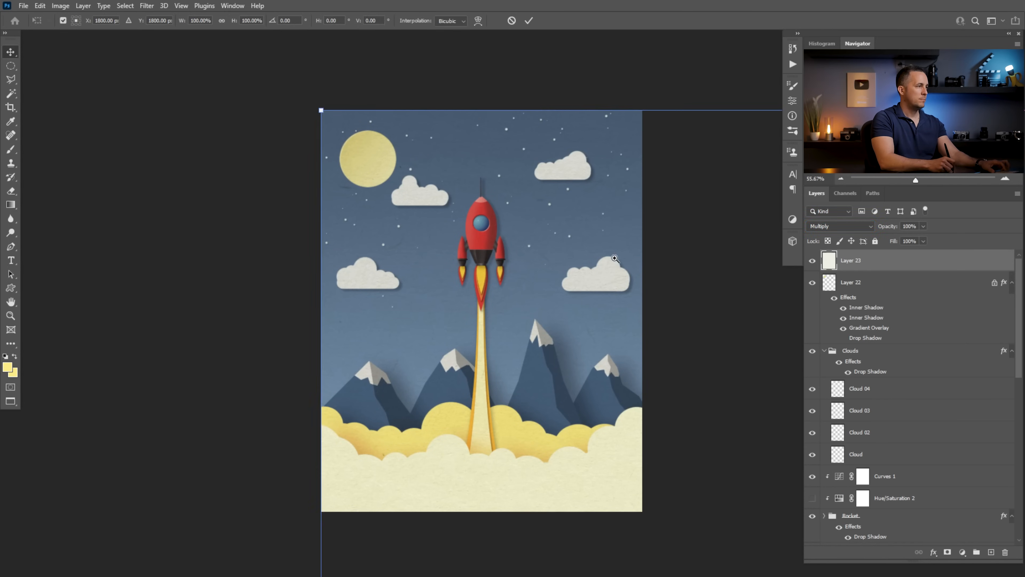
pyautogui.scroll(-4, 637, 258)
pyautogui.moveTo(609, 294); pyautogui.dragTo(389, 225)
pyautogui.scroll(-1, 425, 238)
pyautogui.moveTo(686, 339); pyautogui.dragTo(506, 213)
pyautogui.scroll(-2, 505, 214)
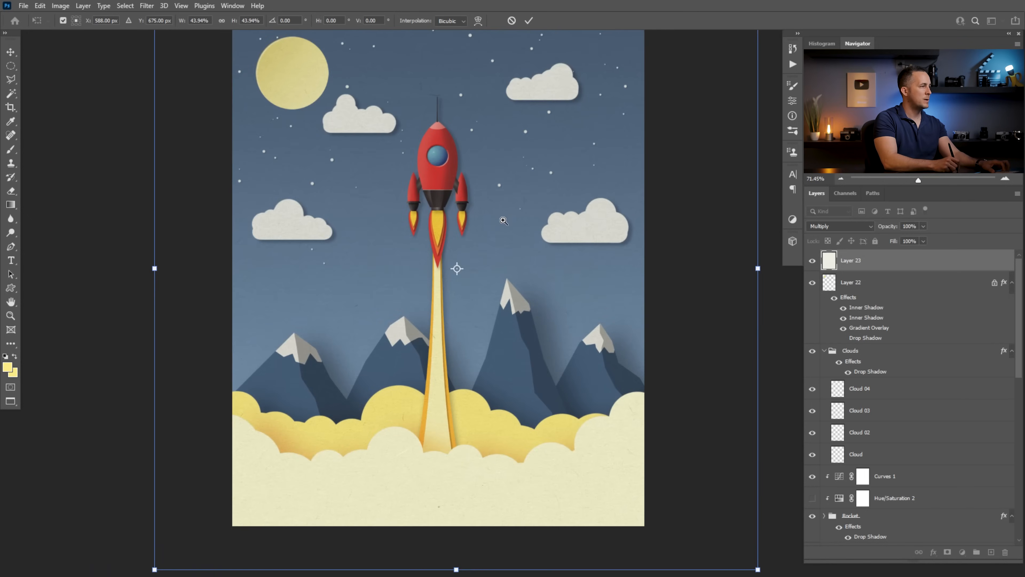
pyautogui.press('Return')
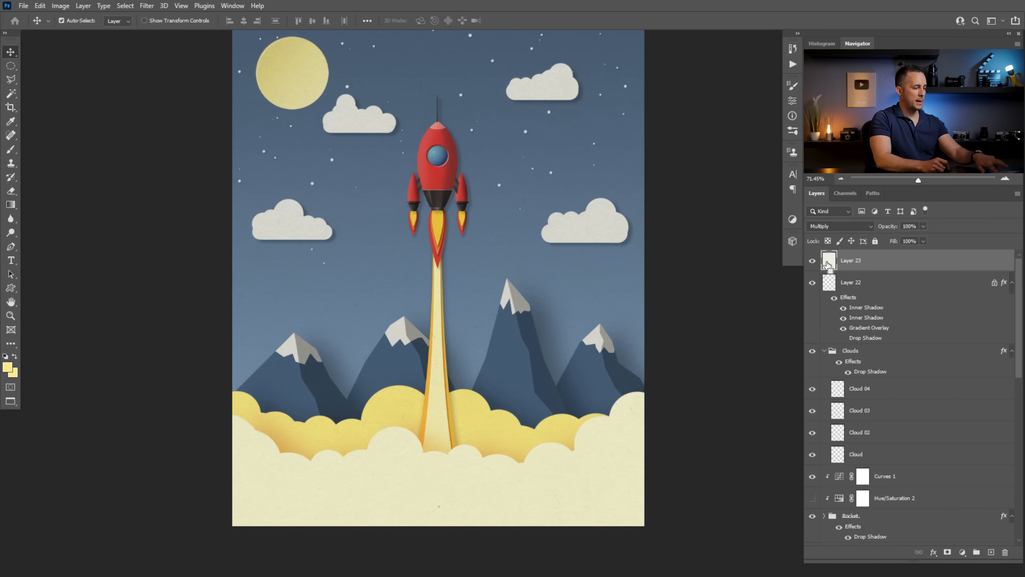
# Try a clipped Curves adjustment with an S-shaped curve on the paper texture, reduce its contrast and delete it
pyautogui.click(962, 551)
pyautogui.click(954, 418)
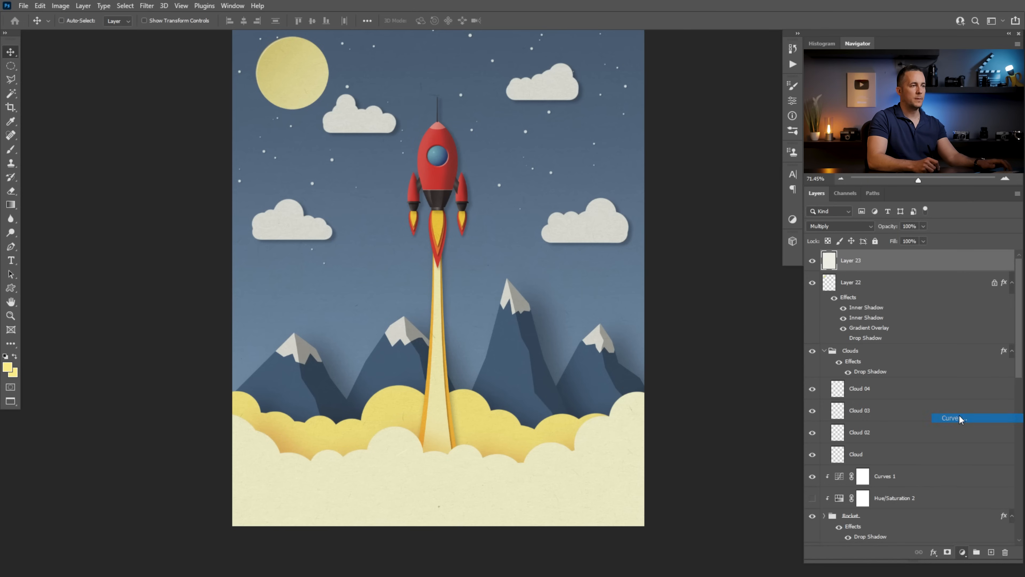
pyautogui.click(701, 291)
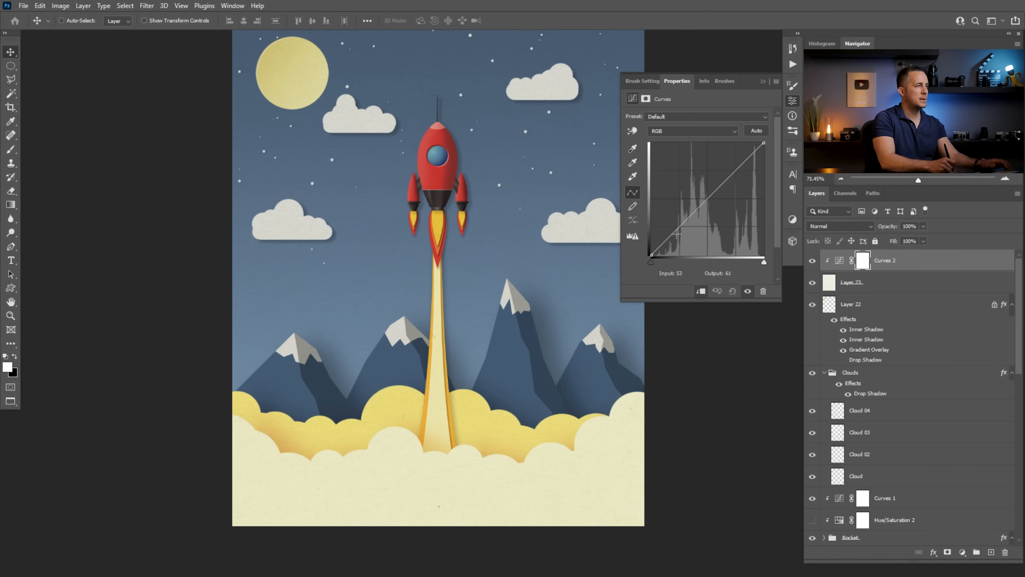
pyautogui.moveTo(734, 169); pyautogui.dragTo(729, 165)
pyautogui.moveTo(676, 220); pyautogui.dragTo(682, 235)
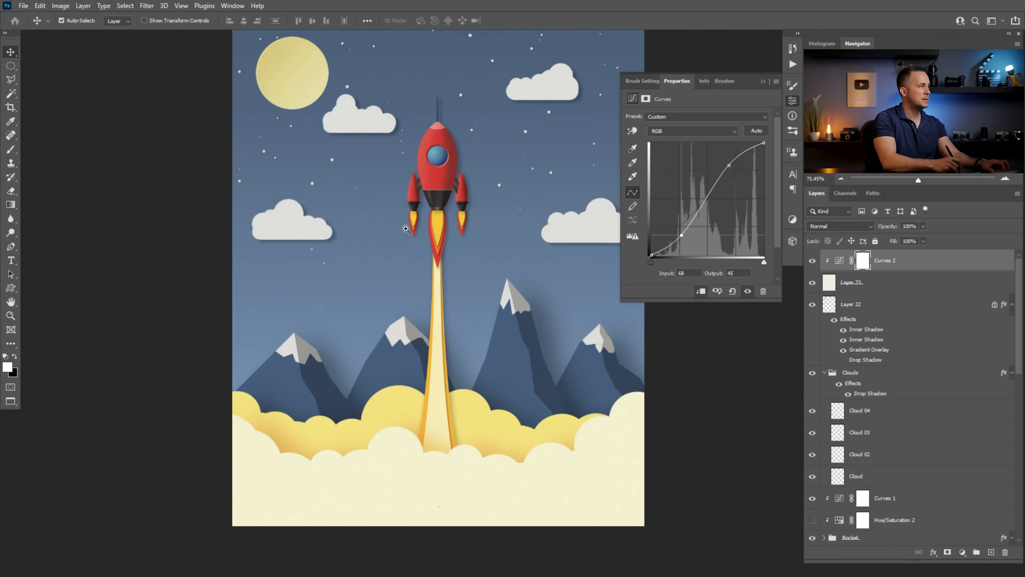
pyautogui.moveTo(406, 229); pyautogui.dragTo(452, 250)
pyautogui.moveTo(729, 165); pyautogui.dragTo(731, 173)
pyautogui.moveTo(681, 235); pyautogui.dragTo(680, 220)
pyautogui.click(846, 258)
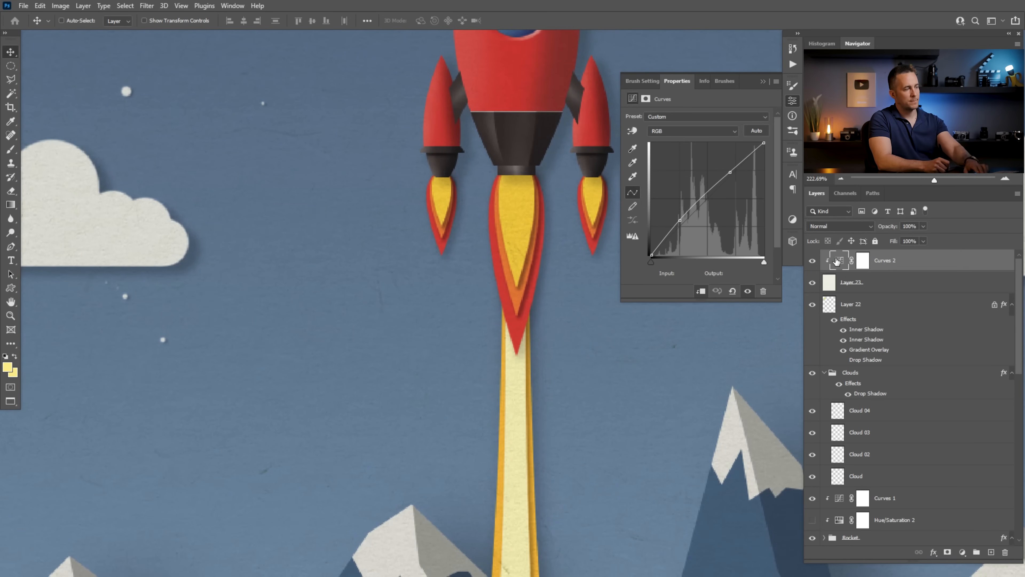
pyautogui.press('Delete')
# Duplicate the Multiply paper texture layer to strengthen the paper effect
pyautogui.hotkey('ctrl', '0')
pyautogui.moveTo(543, 285); pyautogui.dragTo(497, 286)
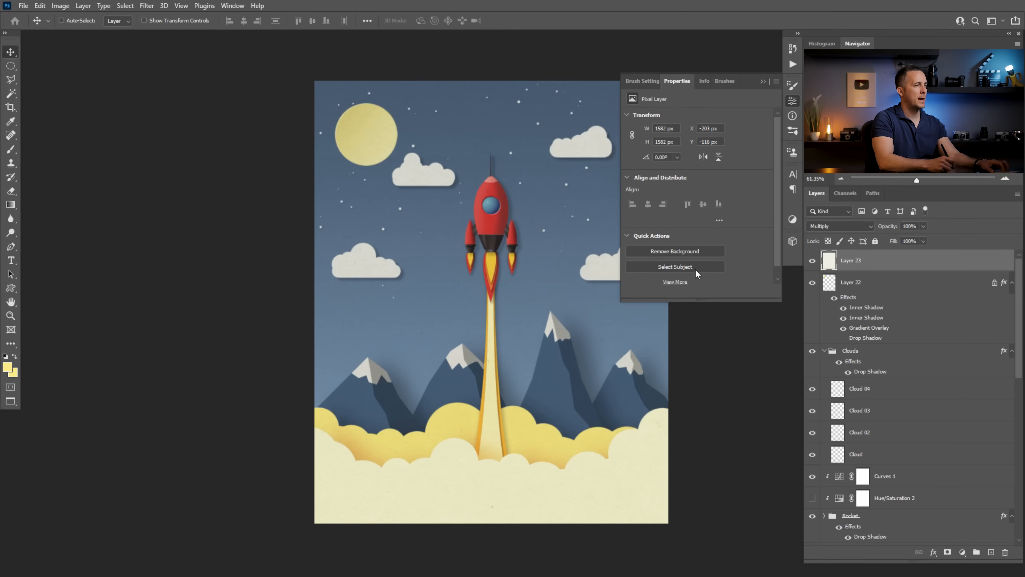
pyautogui.hotkey('ctrl', 'j')
pyautogui.moveTo(506, 244); pyautogui.dragTo(534, 248)
pyautogui.moveTo(499, 306); pyautogui.dragTo(461, 276)
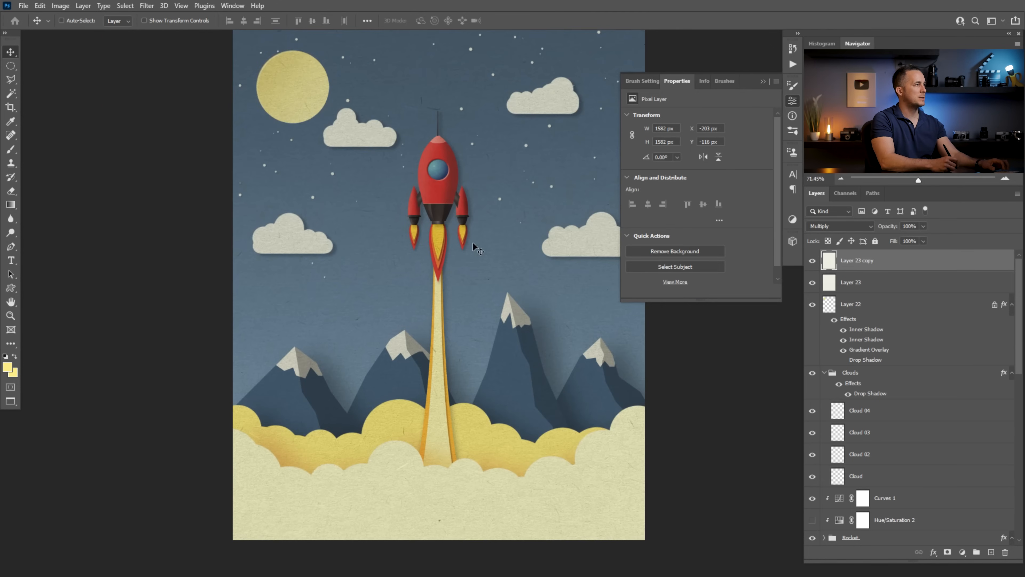
# Add a Curves adjustment above the textures, raising input 161 to output 184 and holding the shadows at input 62, output 61
pyautogui.click(963, 553)
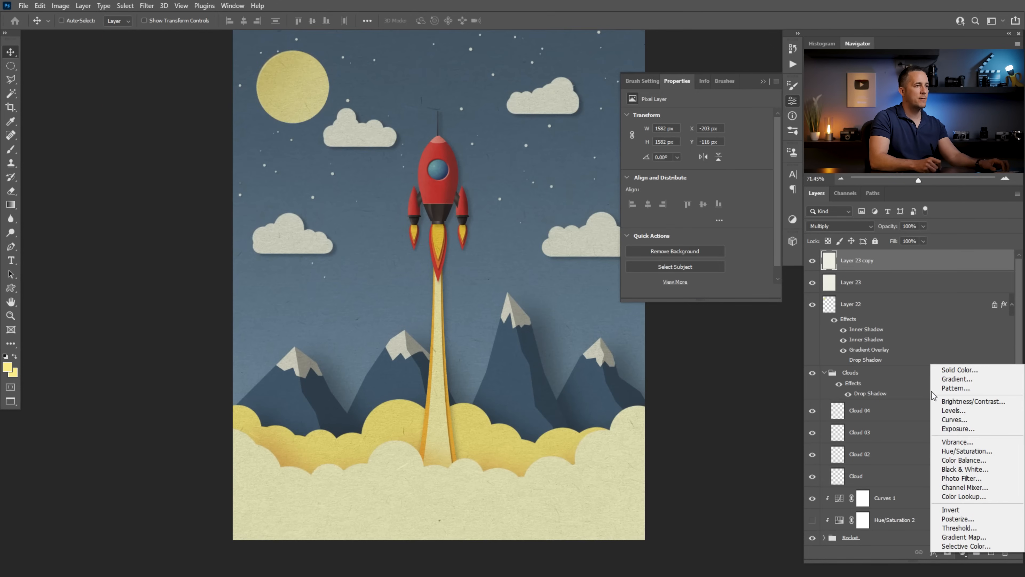
pyautogui.click(961, 426)
pyautogui.moveTo(707, 198); pyautogui.dragTo(702, 193)
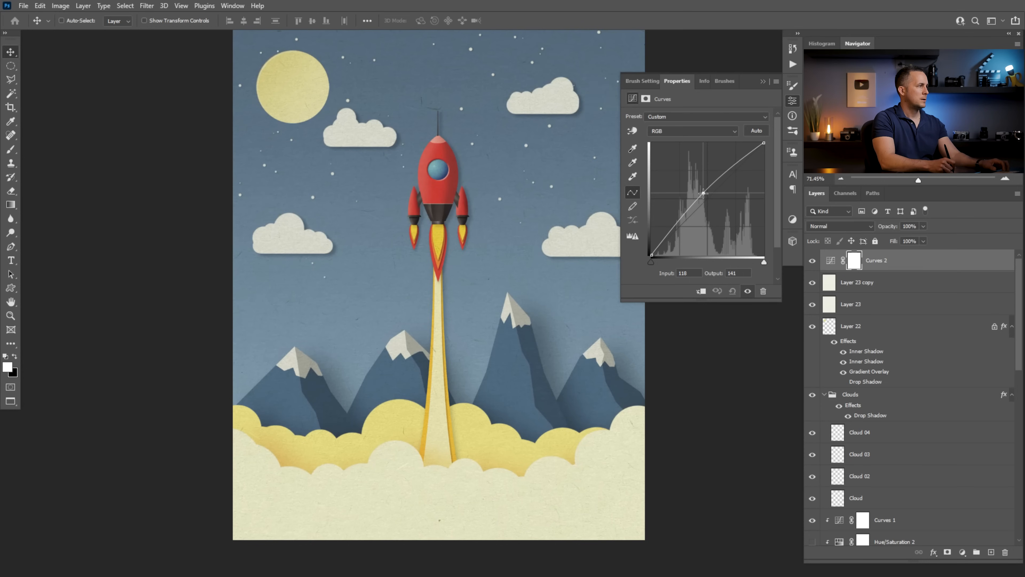
pyautogui.moveTo(677, 226); pyautogui.dragTo(678, 228)
pyautogui.moveTo(703, 194); pyautogui.dragTo(722, 174)
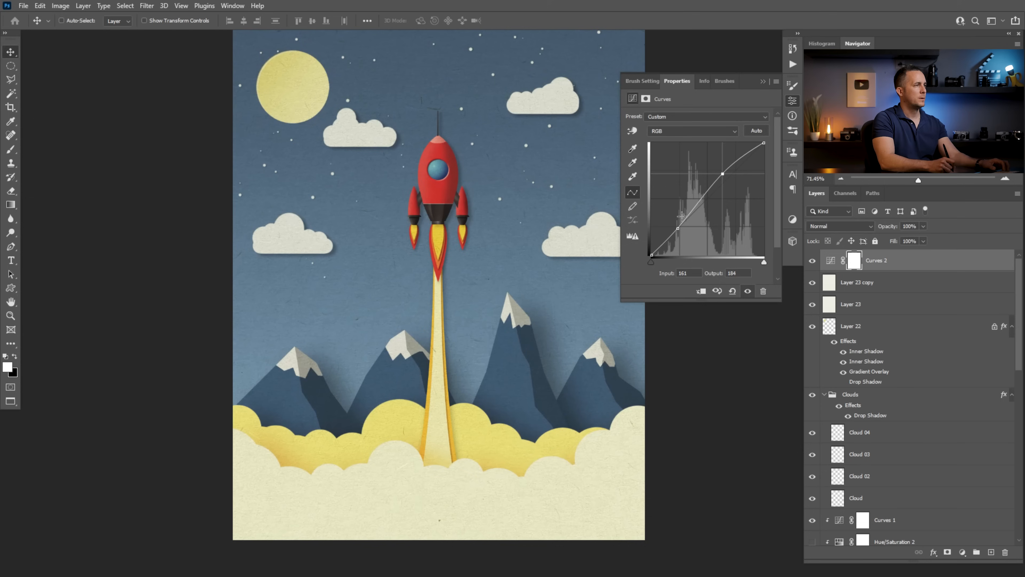
pyautogui.click(679, 229)
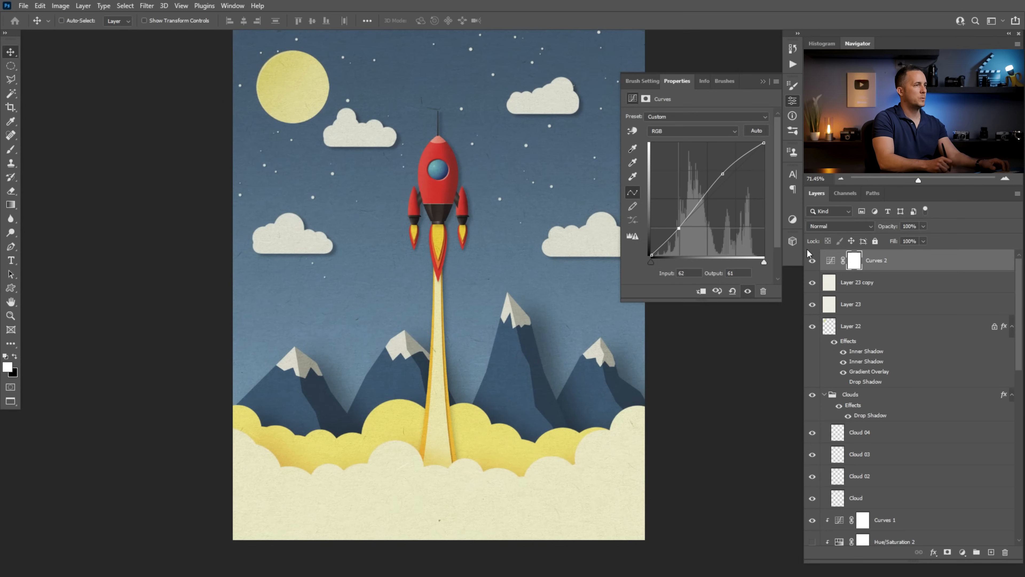
# Try to erase the paper fibre at the rocket's antenna tip from the texture copy with a 100 px eraser
pyautogui.click(831, 284)
pyautogui.press('e')
pyautogui.press('[')
pyautogui.press('[')
pyautogui.press('[')
pyautogui.press('[')
pyautogui.press('0')
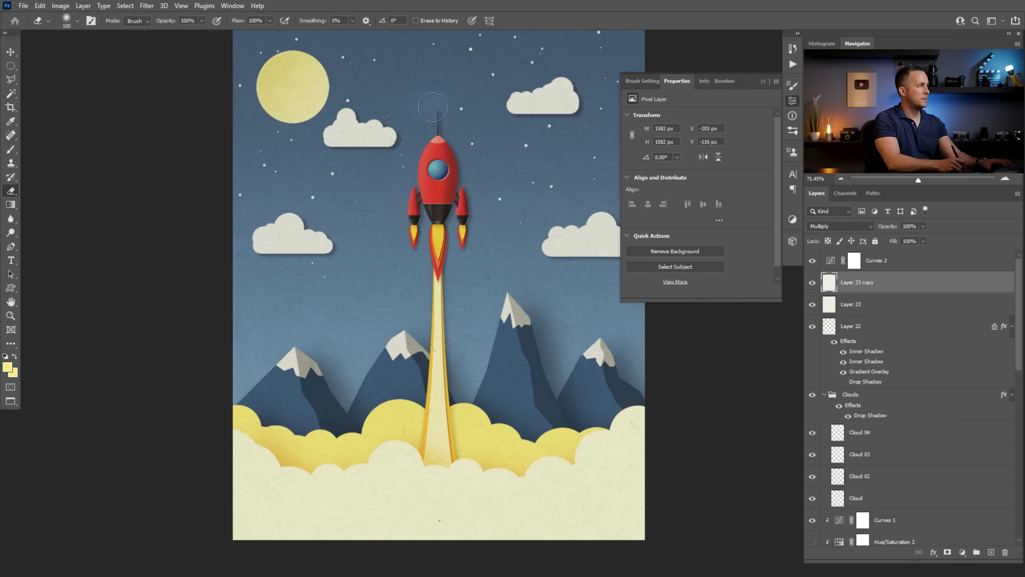
pyautogui.moveTo(426, 105); pyautogui.dragTo(474, 124)
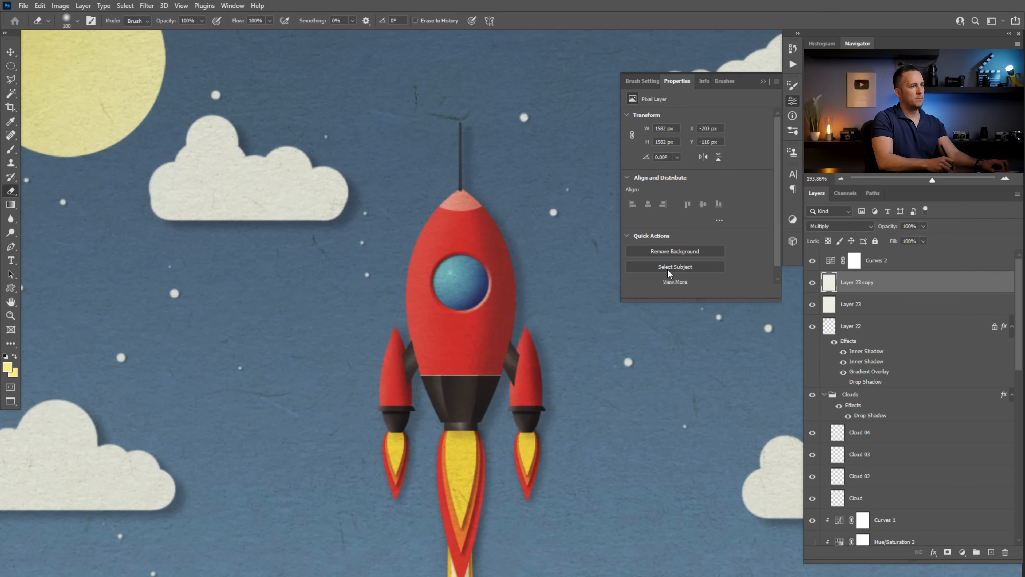
# Remove the dark paper fibres around the antenna tip with the Clone Stamp on a new layer, sampling Current & Below
pyautogui.click(991, 553)
pyautogui.press('s')
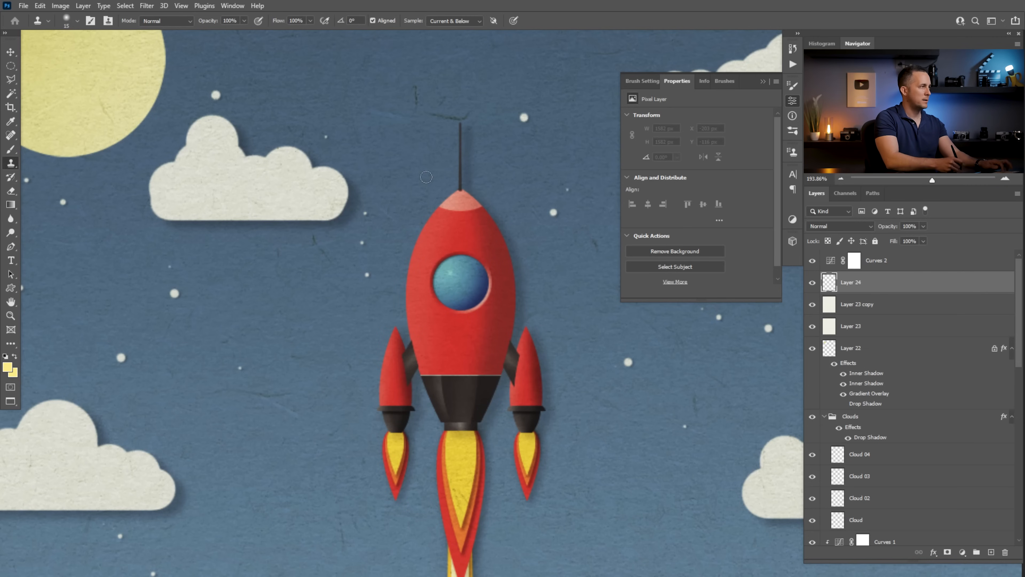
pyautogui.moveTo(435, 112); pyautogui.dragTo(476, 110)
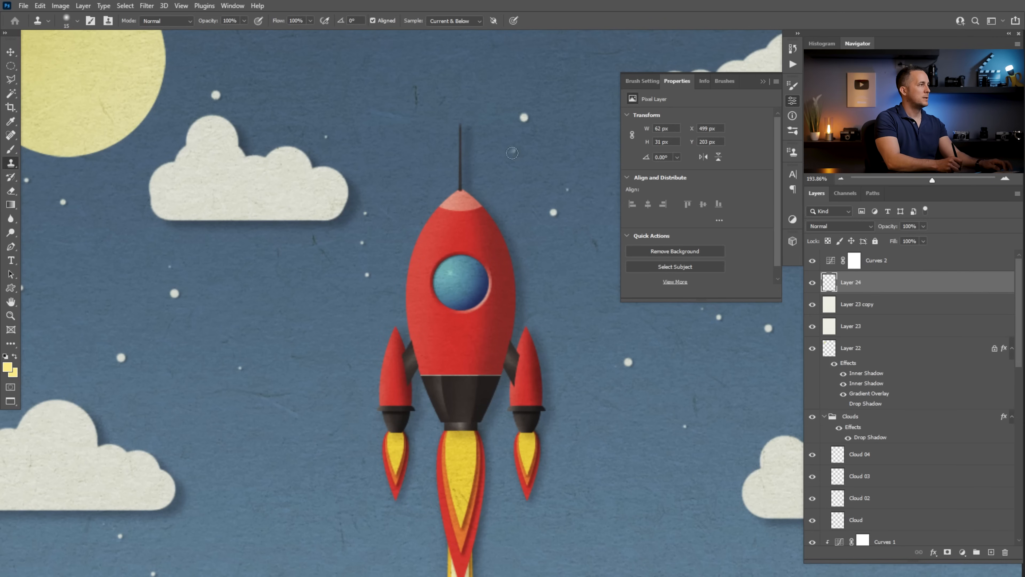
pyautogui.keyDown('alt'); pyautogui.click(400, 82); pyautogui.keyUp('alt')
pyautogui.moveTo(412, 104); pyautogui.dragTo(409, 91)
pyautogui.moveTo(490, 159); pyautogui.dragTo(426, 163)
pyautogui.moveTo(537, 235)
pyautogui.mouseDown()
pyautogui.moveTo(522, 240)
pyautogui.moveTo(546, 257)
pyautogui.mouseUp()
# Compare the full illustration with the clone retouch layer hidden and shown
pyautogui.click(762, 82)
pyautogui.moveTo(700, 273); pyautogui.dragTo(666, 264)
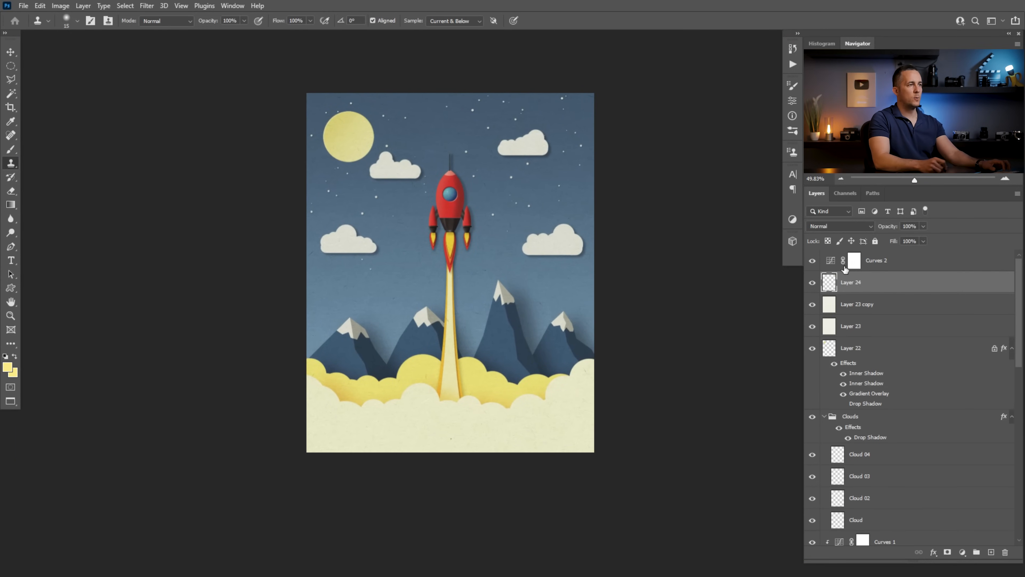
pyautogui.click(812, 283)
pyautogui.click(812, 283)
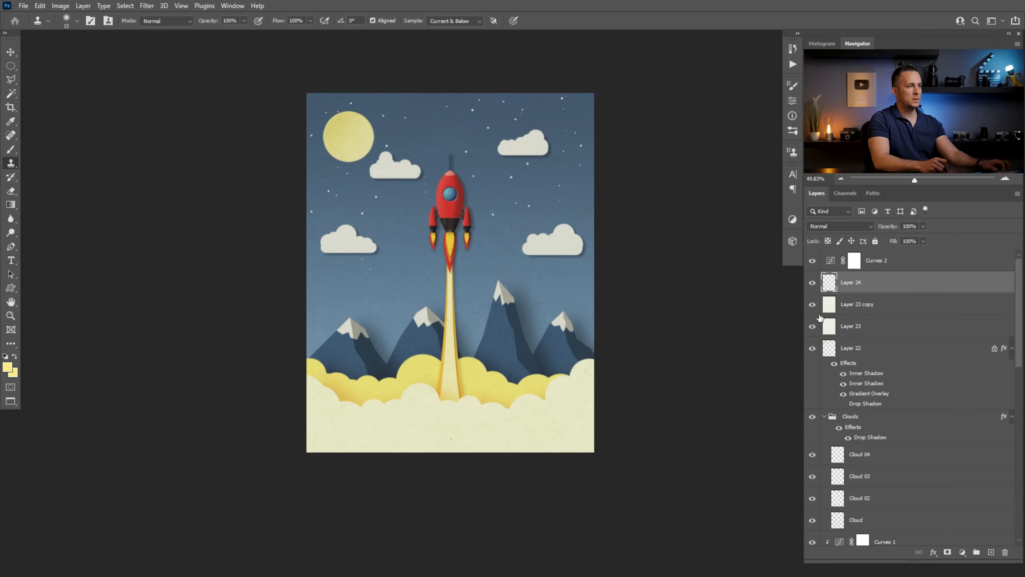
# Group Curves 2, Layer 24, Layer 23 copy and Layer 23, and name the group "Paper texture"
pyautogui.click(830, 327)
pyautogui.keyDown('shift'); pyautogui.click(830, 287); pyautogui.keyUp('shift')
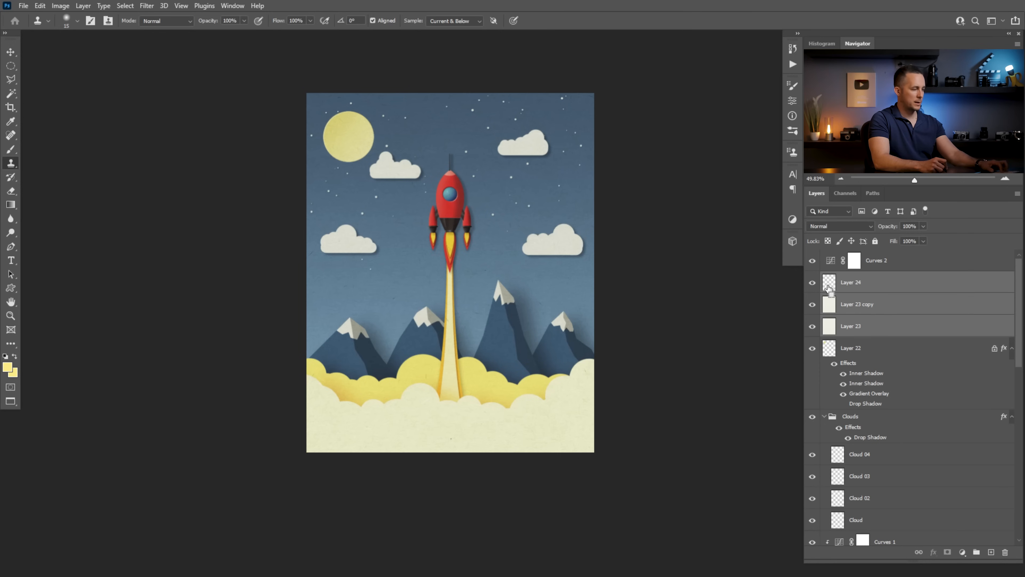
pyautogui.hotkey('ctrl', 't')
pyautogui.press('s')
pyautogui.click(832, 262)
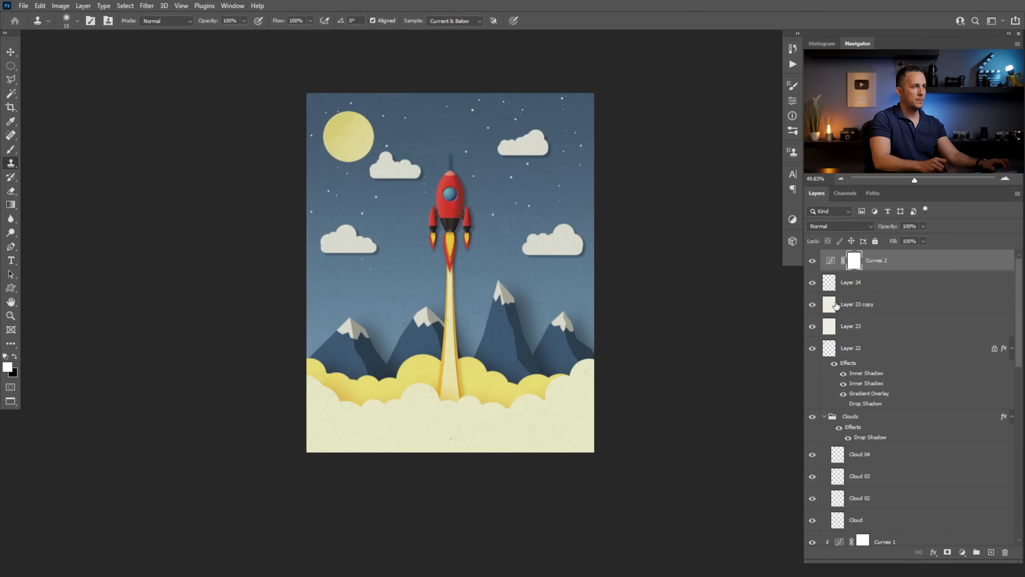
pyautogui.keyDown('shift'); pyautogui.click(830, 327); pyautogui.keyUp('shift')
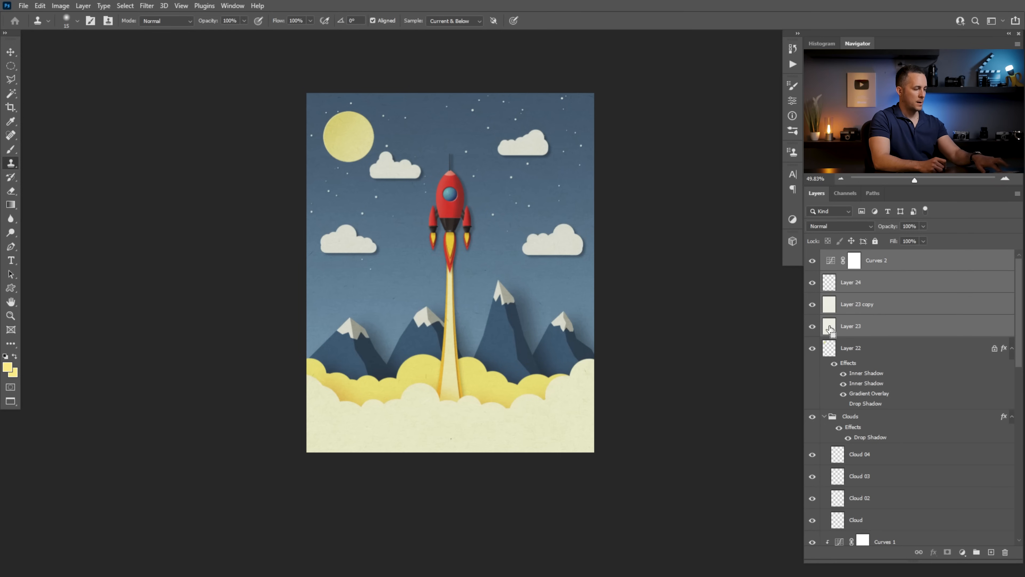
pyautogui.hotkey('ctrl', 'g')
pyautogui.doubleClick(852, 256)
pyautogui.write('Pa')
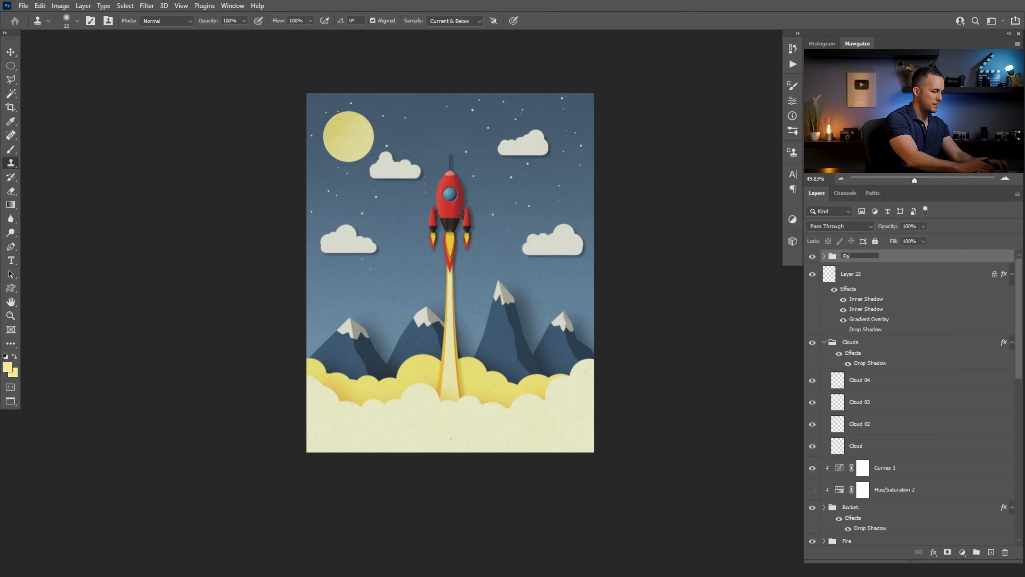
pyautogui.write('per texture')
pyautogui.press('Return')
# Hide the small yellow disc on Layer 22 and rename that layer "Moon"
pyautogui.click(812, 274)
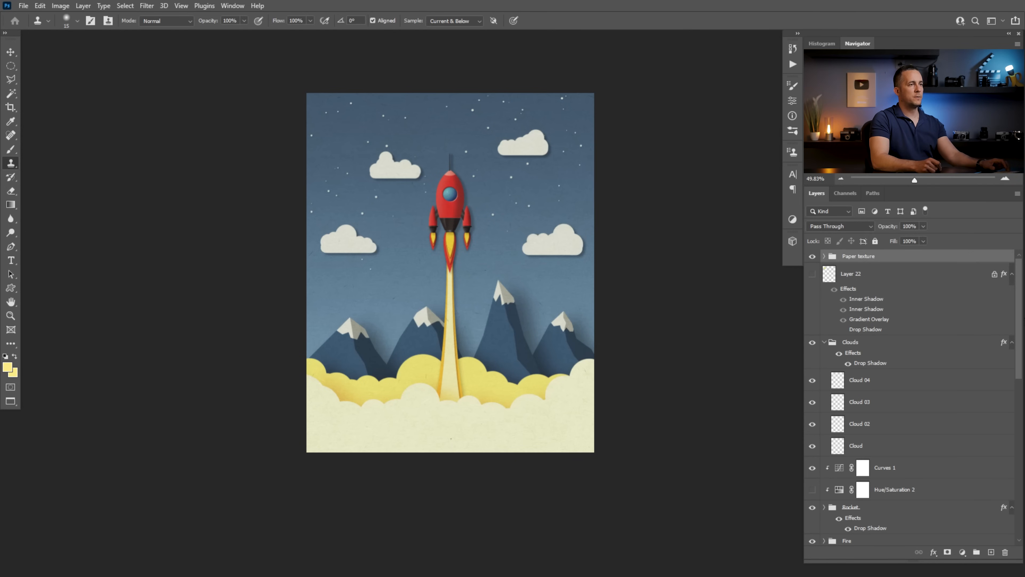
pyautogui.doubleClick(858, 274)
pyautogui.write('Moon')
pyautogui.press('Return')
# Compare the illustration with the large cratered Moon group and with the small Moon layer, leaving only the small one shown
pyautogui.moveTo(1019, 333); pyautogui.dragTo(1017, 503)
pyautogui.click(812, 409)
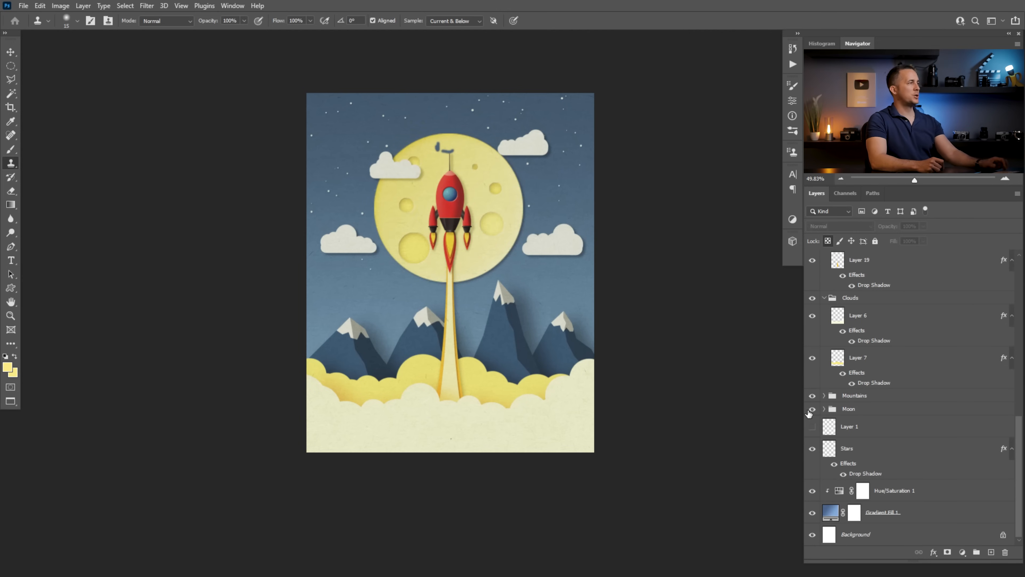
pyautogui.moveTo(461, 197); pyautogui.dragTo(479, 218)
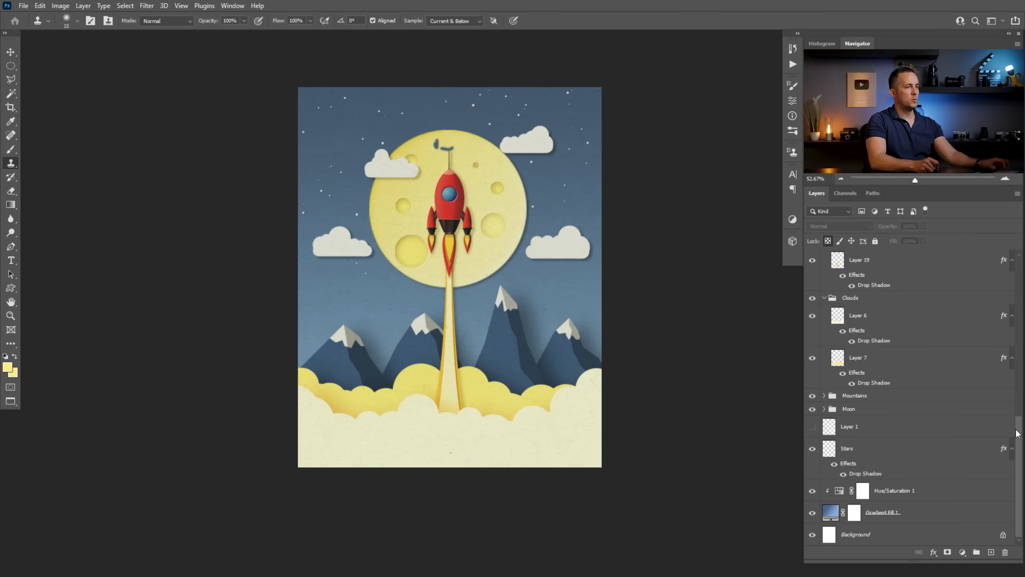
pyautogui.click(812, 409)
pyautogui.scroll(10, 811, 384)
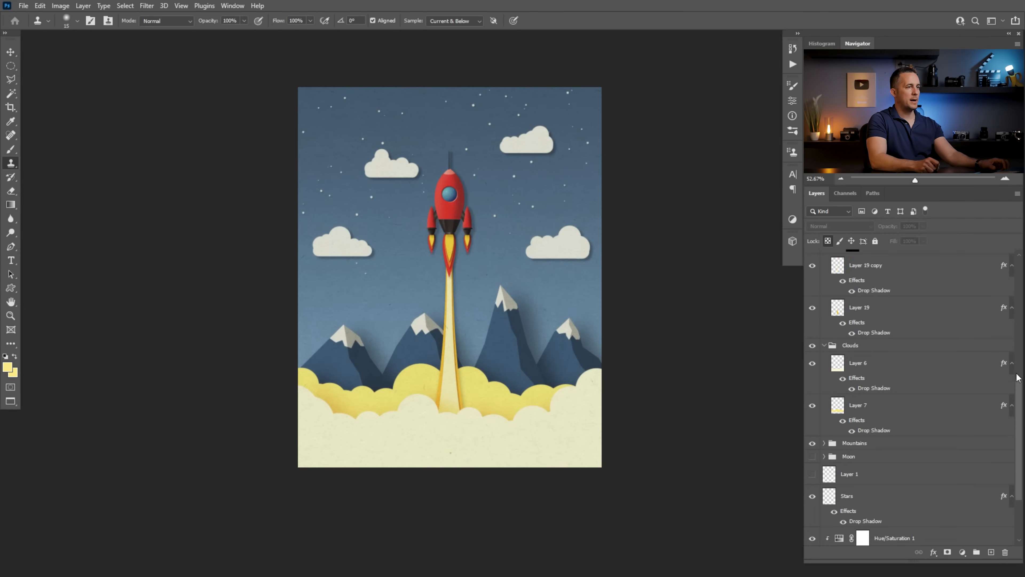
pyautogui.click(809, 282)
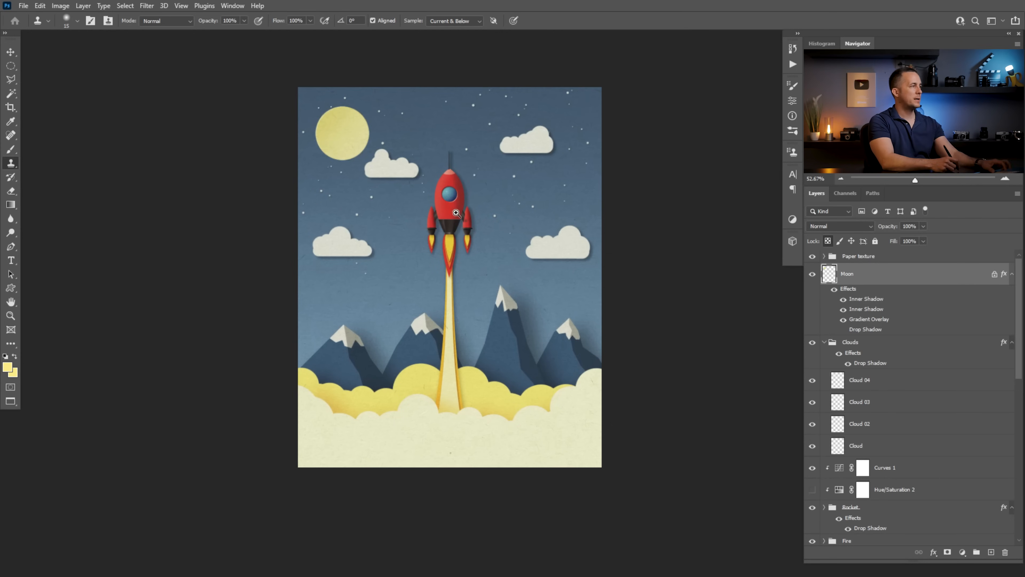
pyautogui.moveTo(454, 211); pyautogui.dragTo(478, 218)
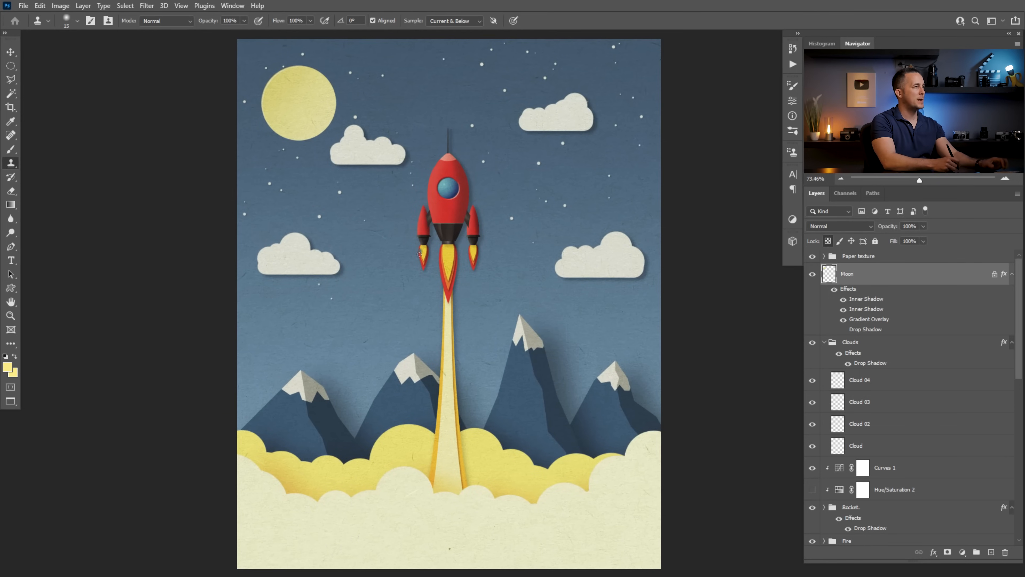